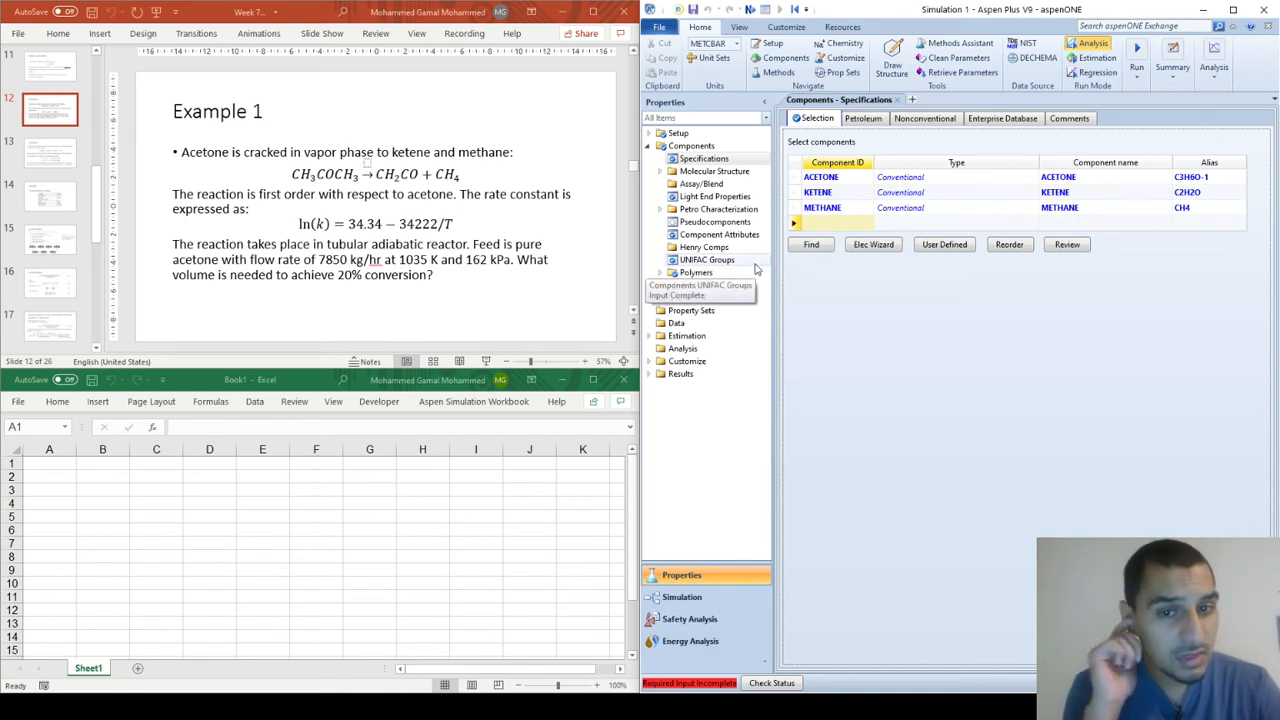
- Open the property methods specifications, launch the Methods Assistant in a maximized window, and start it by specifying the component type
{"action": "left_click", "coordinate": [649, 286]}
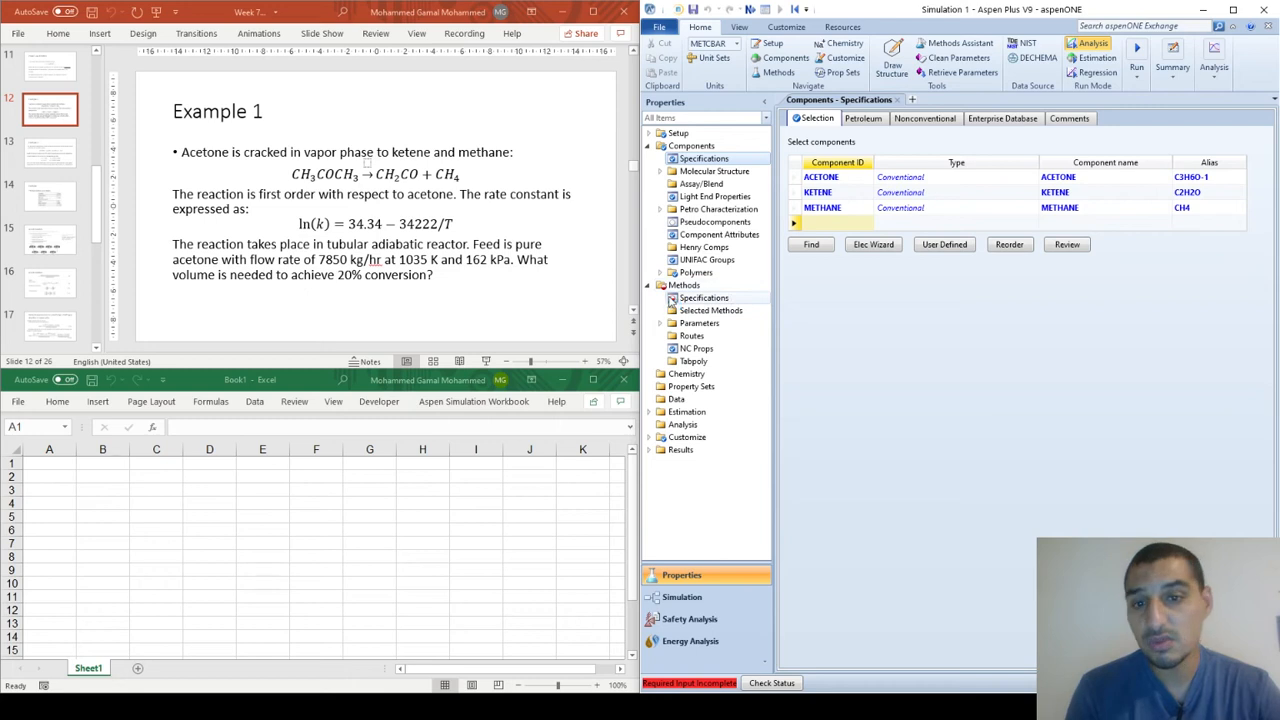
{"action": "left_click", "coordinate": [690, 298]}
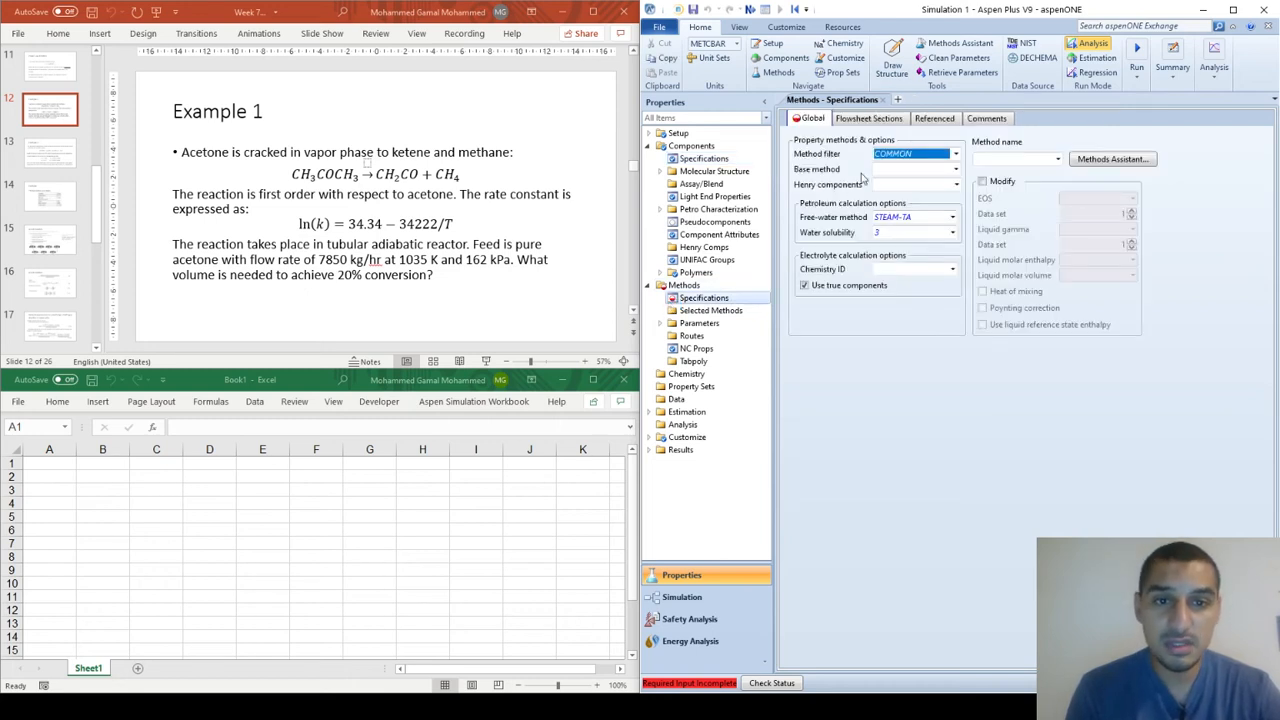
{"action": "left_click", "coordinate": [1129, 164]}
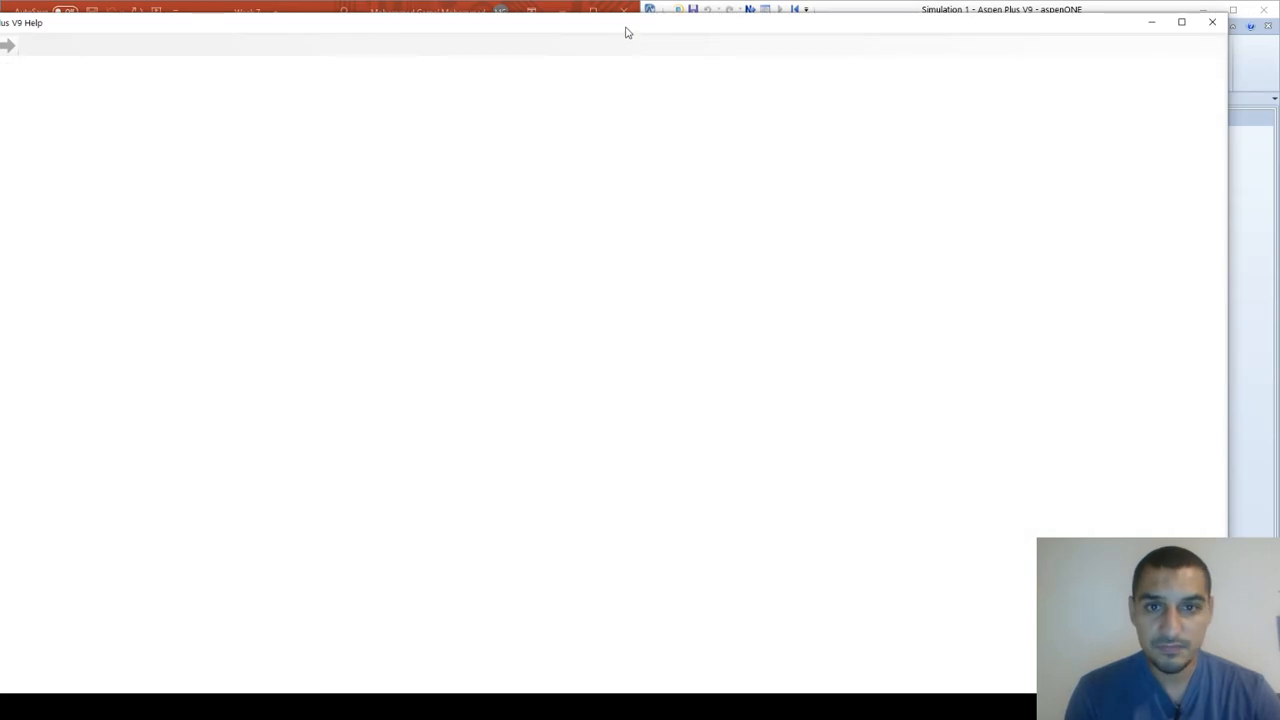
{"action": "left_click_drag", "start_coordinate": [626, 27], "coordinate": [680, 18]}
{"action": "double_click", "coordinate": [680, 23]}
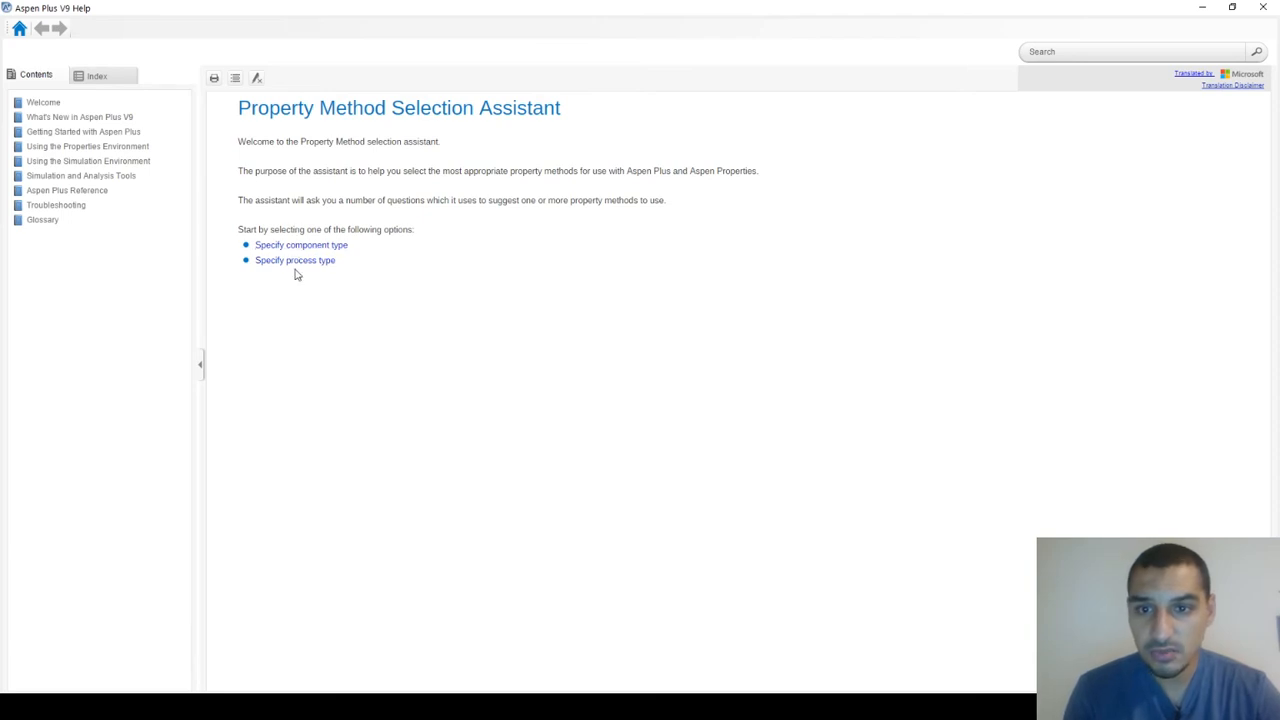
{"action": "left_click", "coordinate": [296, 246]}
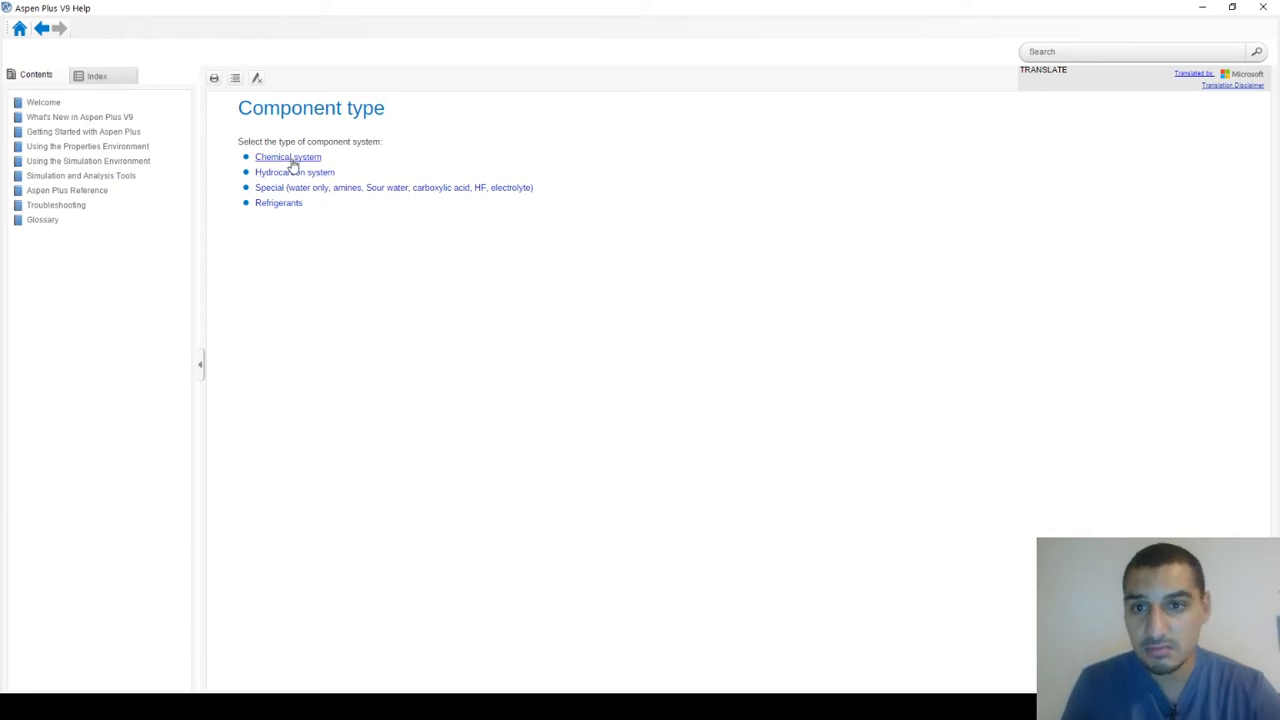
- Review the components in the acetone cracking equation on the PowerPoint slide and return to the Aspen Plus Help window
{"action": "key", "text": "alt+Tab"}
{"action": "key", "text": "alt+Tab"}
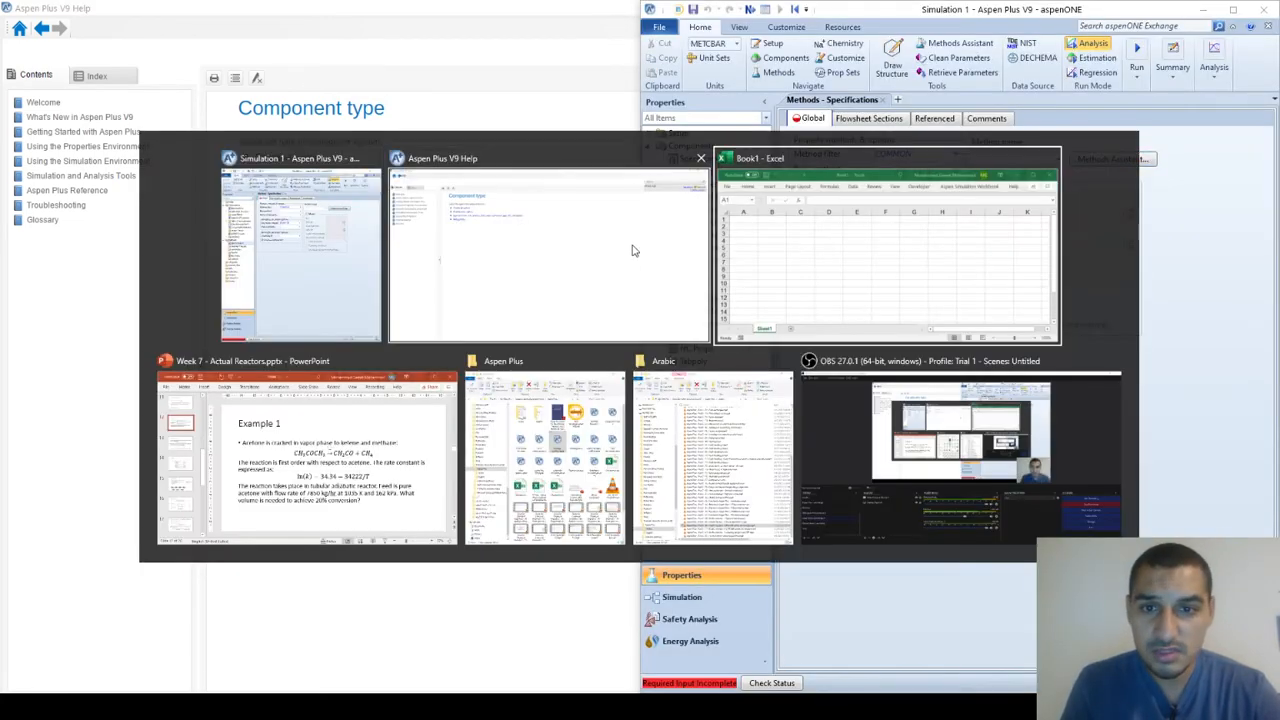
{"action": "left_click", "coordinate": [310, 490]}
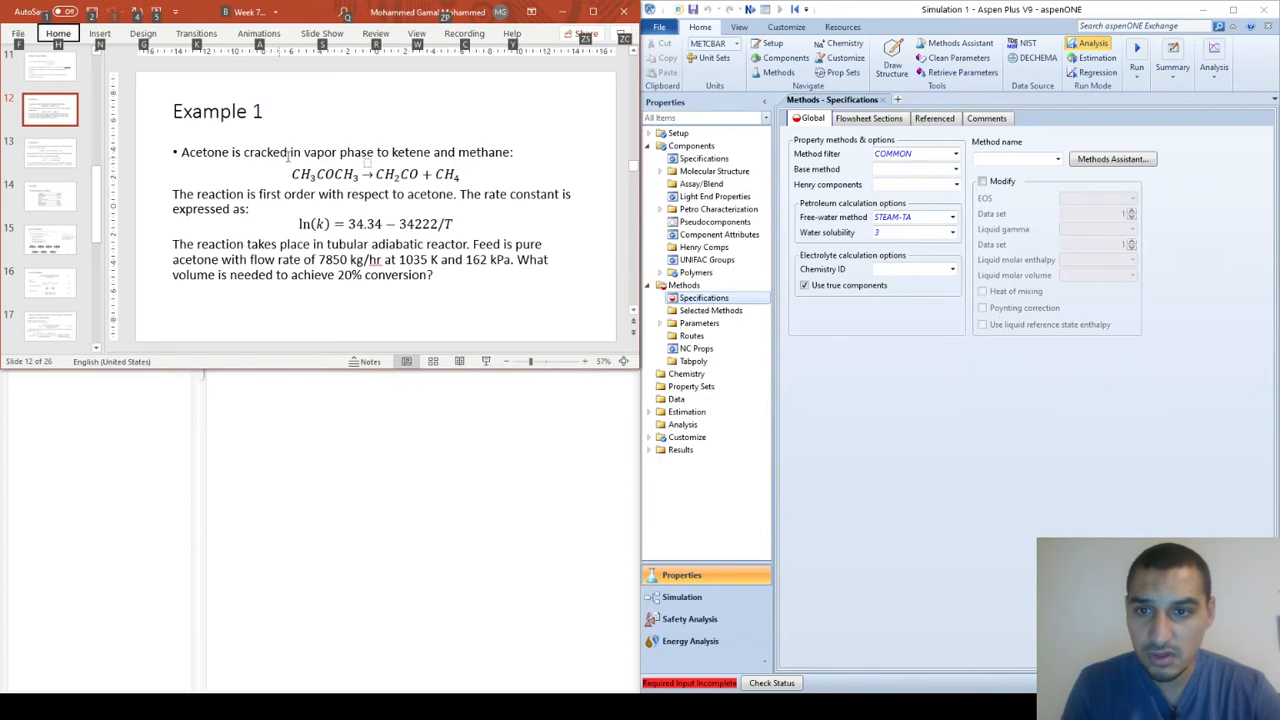
{"action": "left_click_drag", "start_coordinate": [292, 176], "coordinate": [358, 176]}
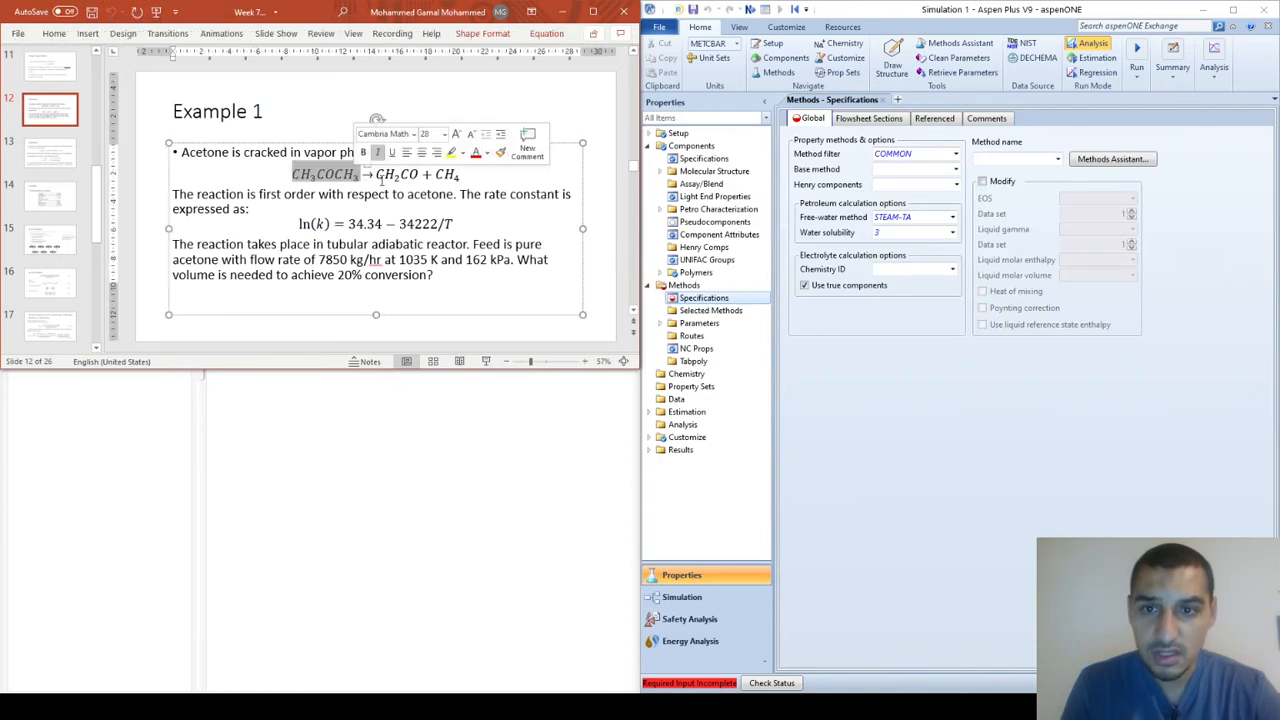
{"action": "left_click", "coordinate": [432, 174]}
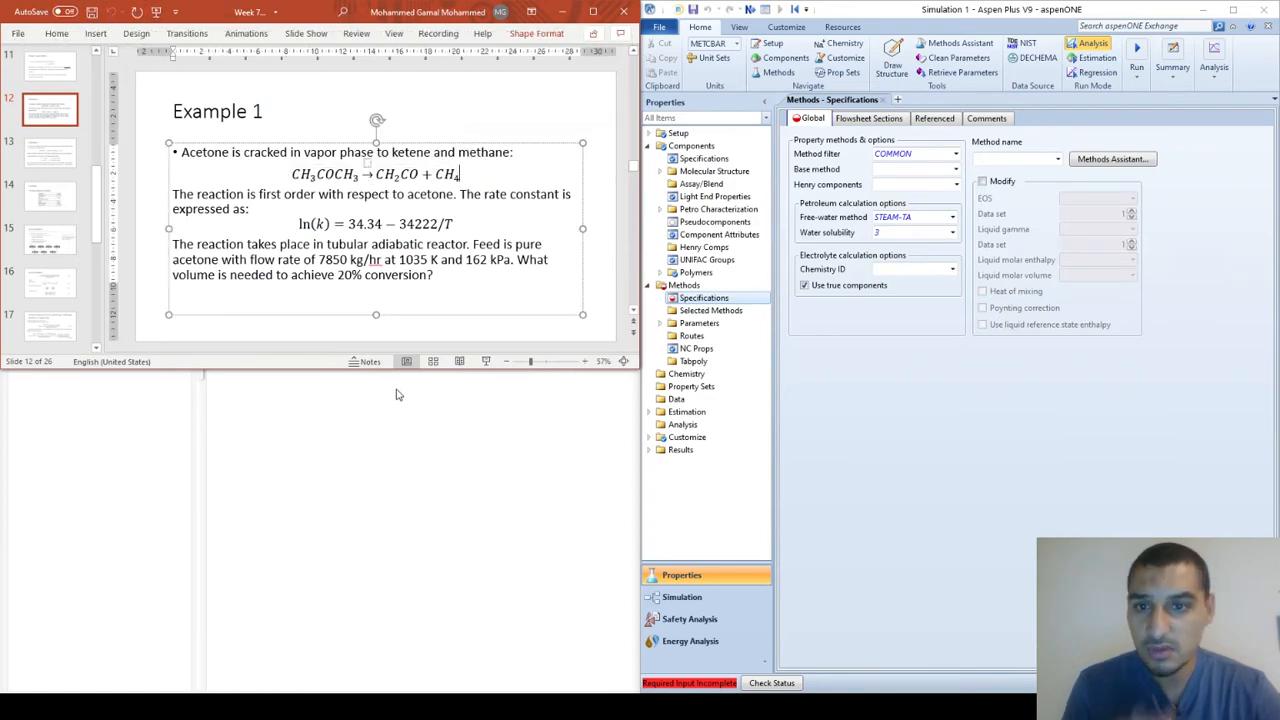
{"action": "key", "text": "alt+Tab"}
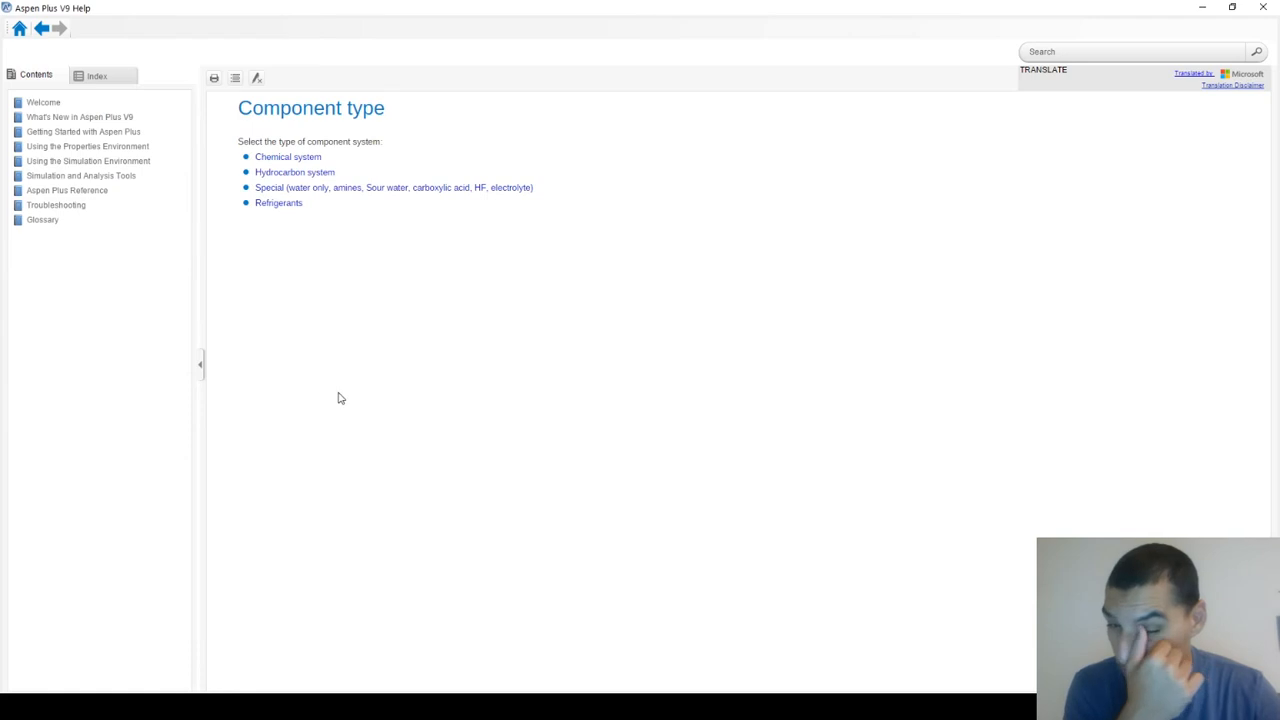
- Select a chemical system in the assistant, check the feed pressure on the slide, and answer No to pressure above 10 bars
{"action": "left_click", "coordinate": [286, 159]}
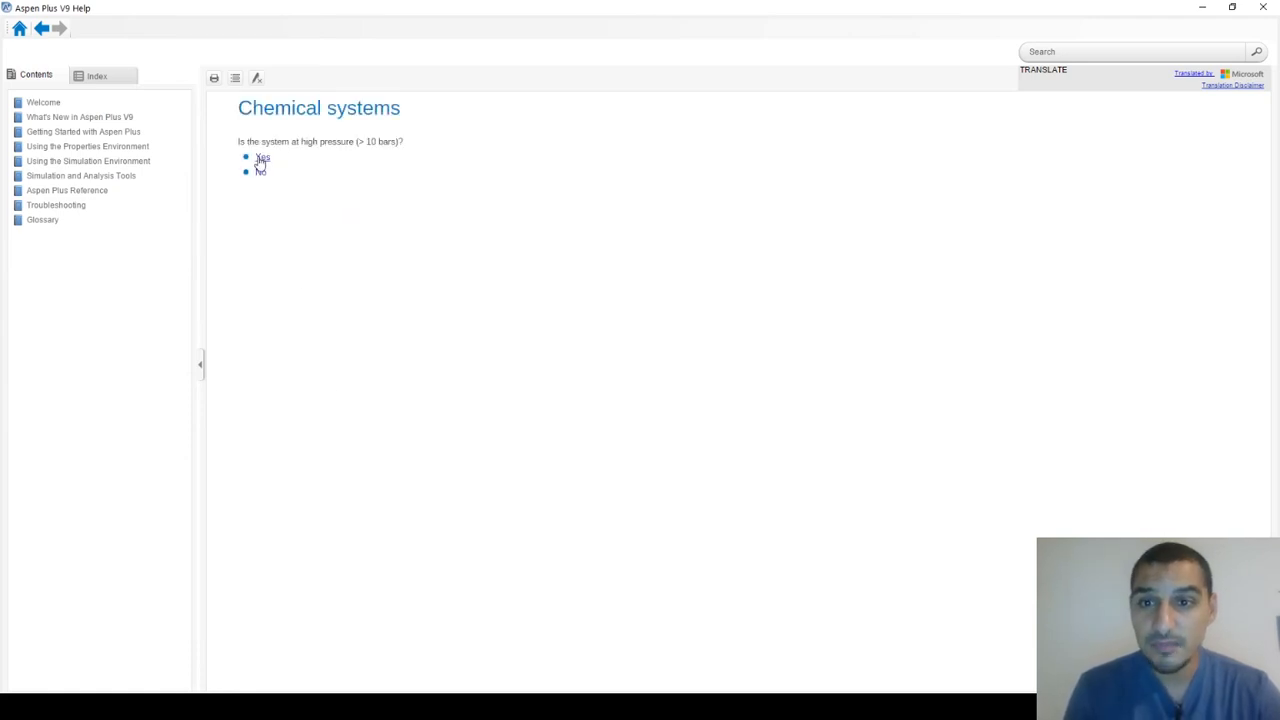
{"action": "key", "text": "alt+Tab"}
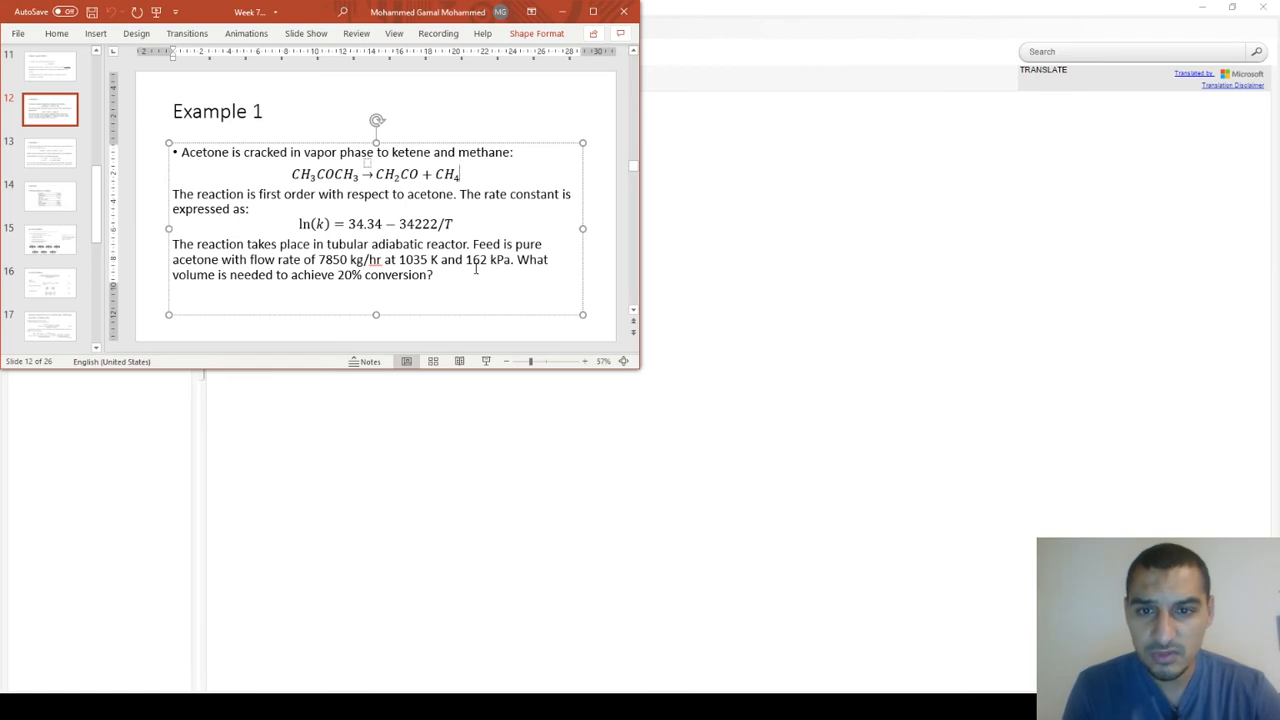
{"action": "key", "text": "alt+Tab"}
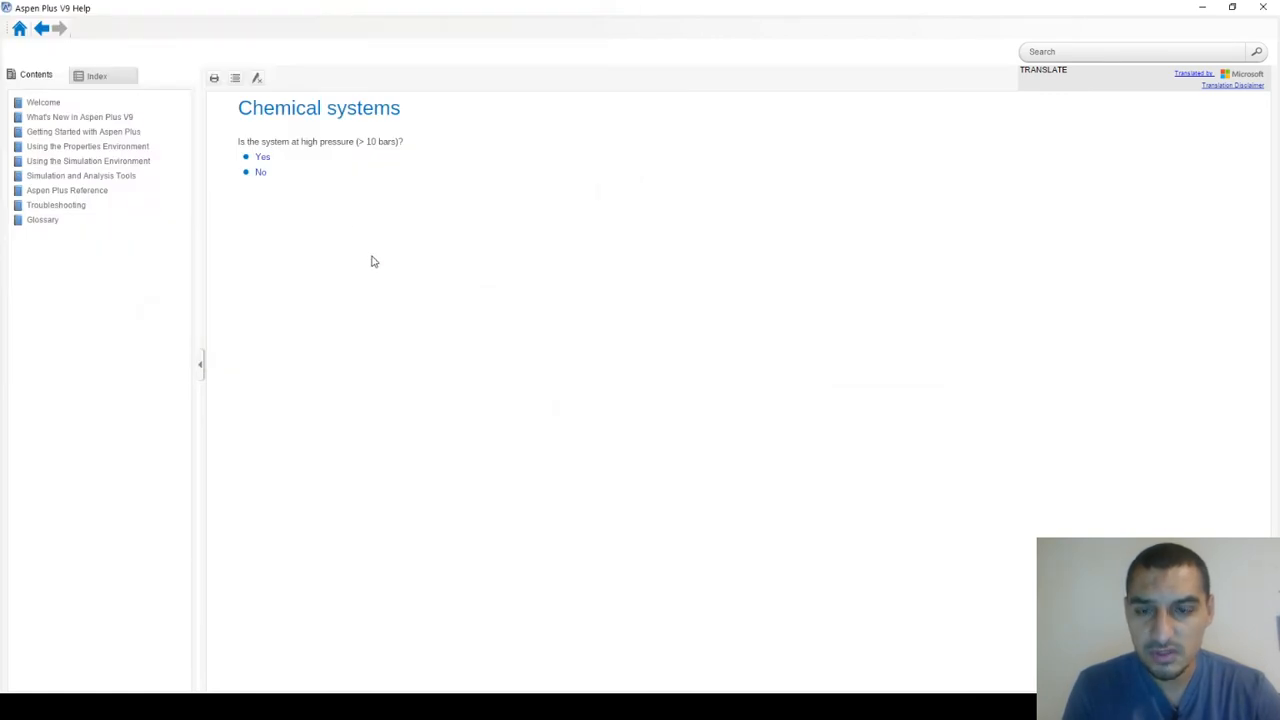
{"action": "left_click", "coordinate": [261, 174]}
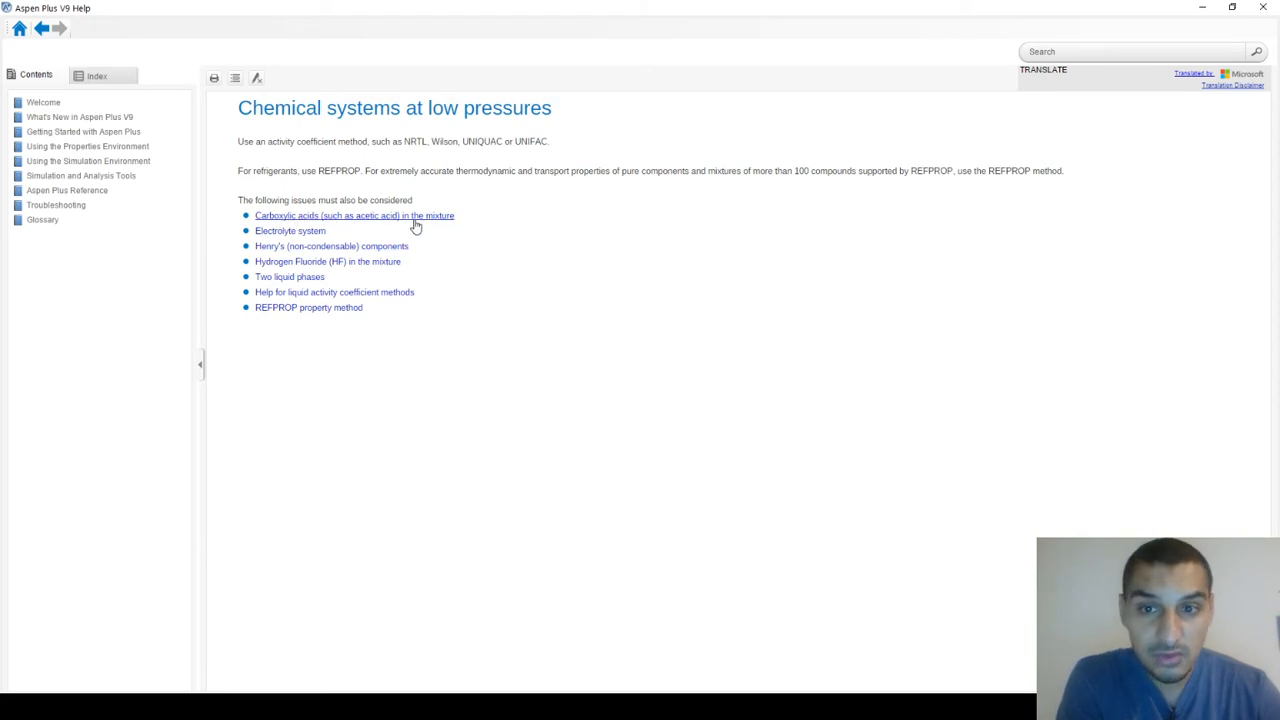
- Read the assistant's guidance on Henry's (non-condensable) components, compare it with the methane in the slide's reaction, and minimize the help window
{"action": "left_click", "coordinate": [361, 249]}
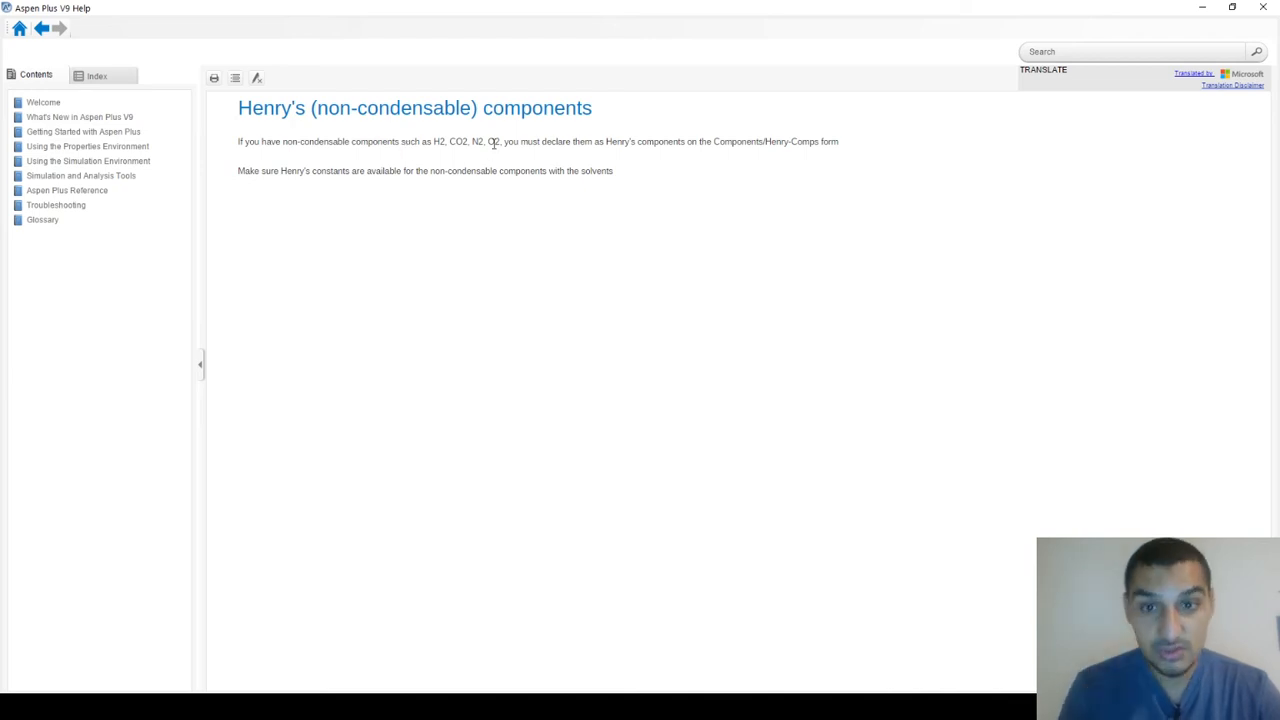
{"action": "key", "text": "alt+Tab"}
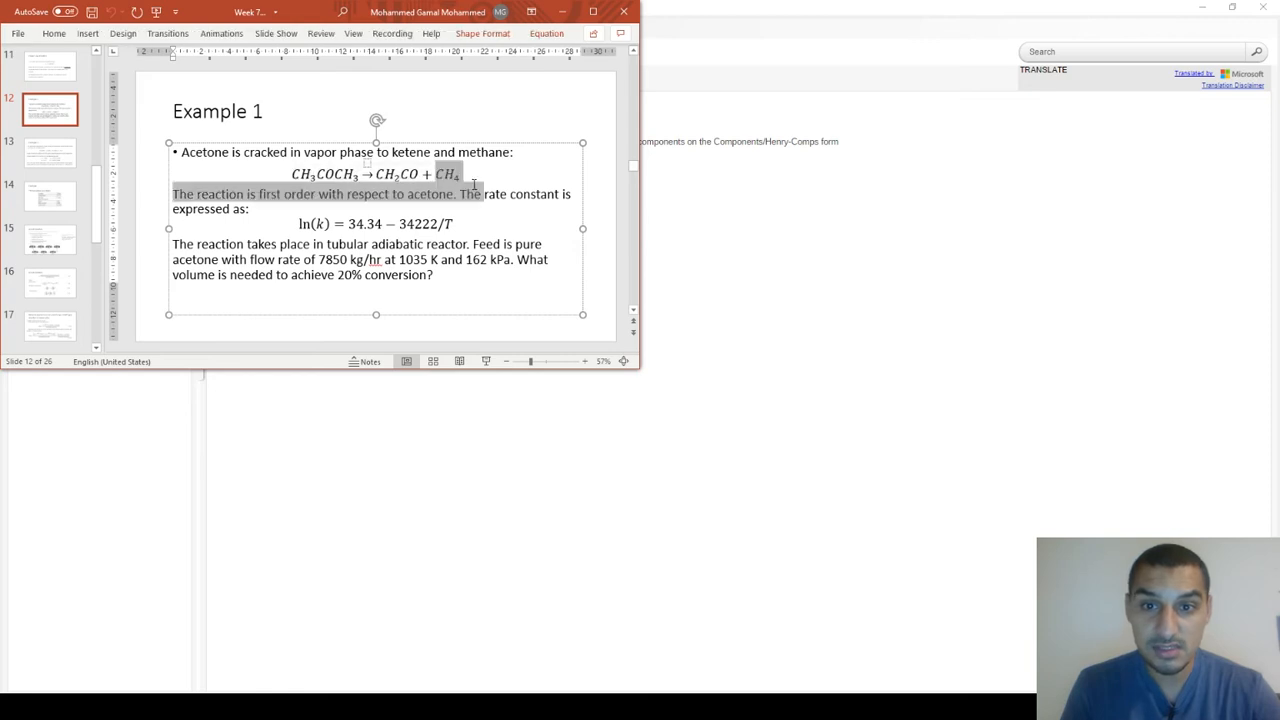
{"action": "left_click", "coordinate": [681, 18]}
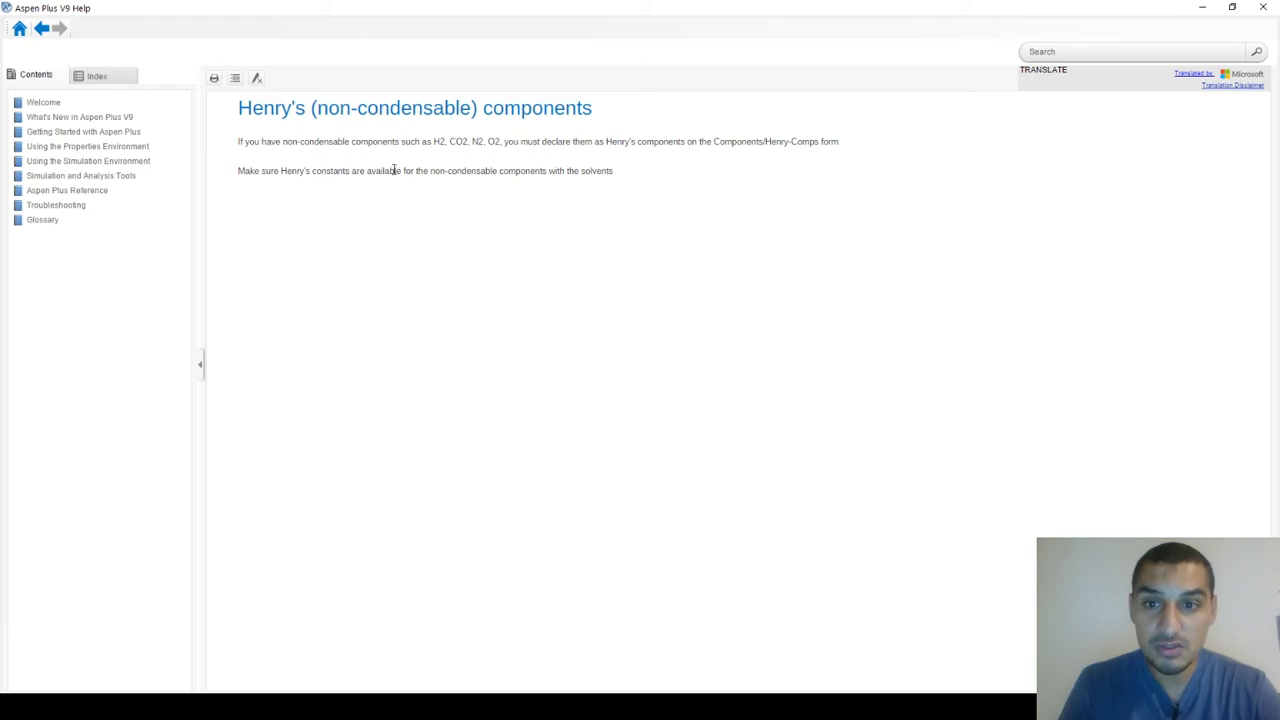
{"action": "left_click", "coordinate": [1202, 8]}
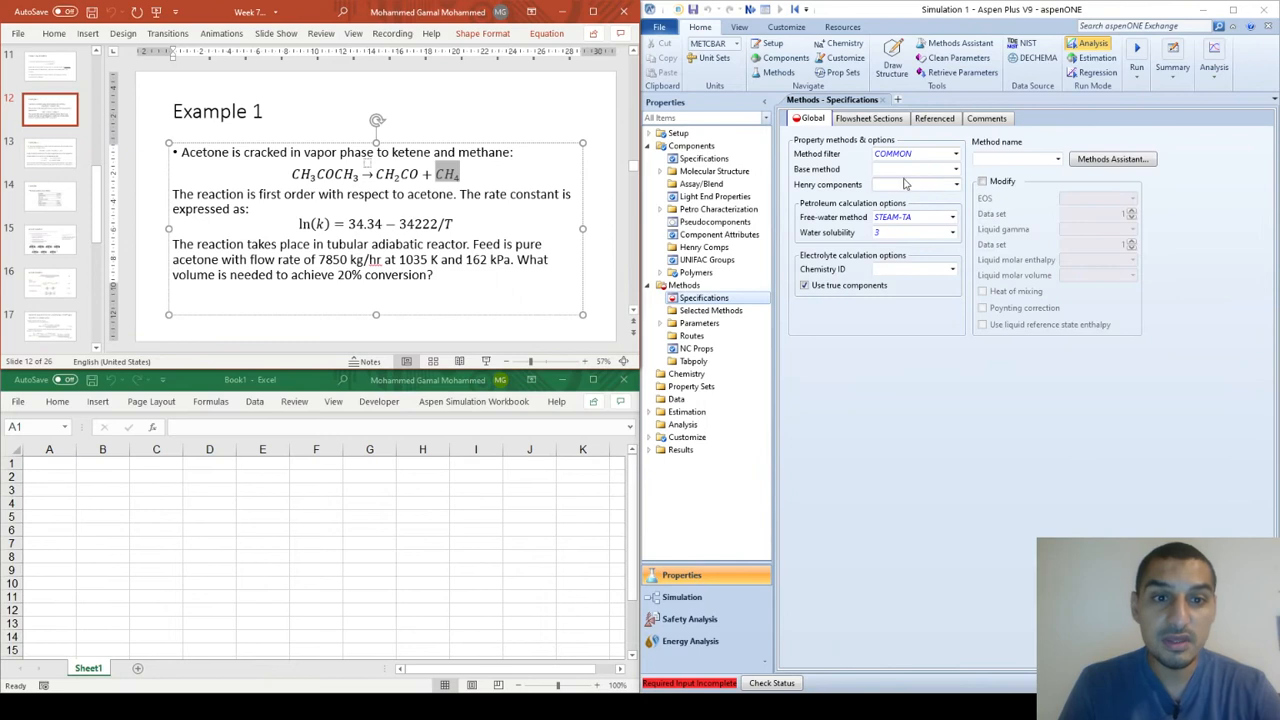
- Set the base property method to NRTL
{"action": "left_click", "coordinate": [952, 174]}
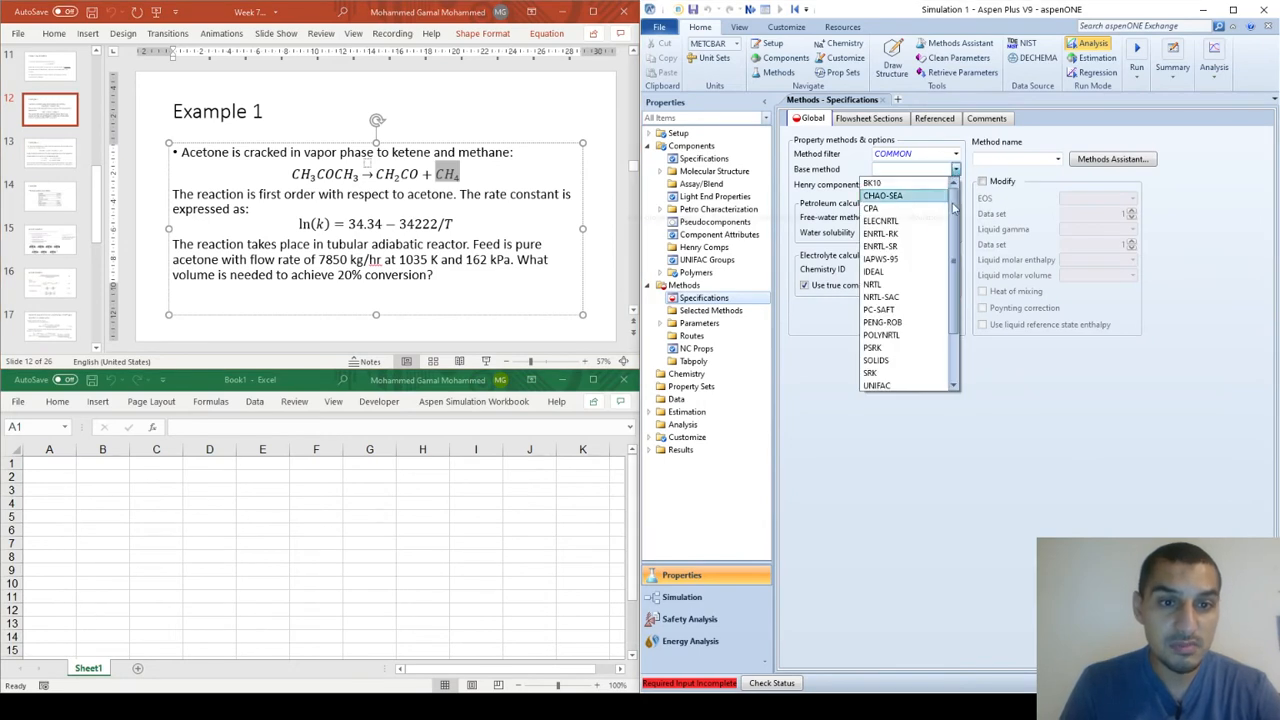
{"action": "scroll", "coordinate": [930, 260], "scroll_direction": "down", "scroll_amount": 3}
{"action": "scroll", "coordinate": [940, 263], "scroll_direction": "down", "scroll_amount": 1}
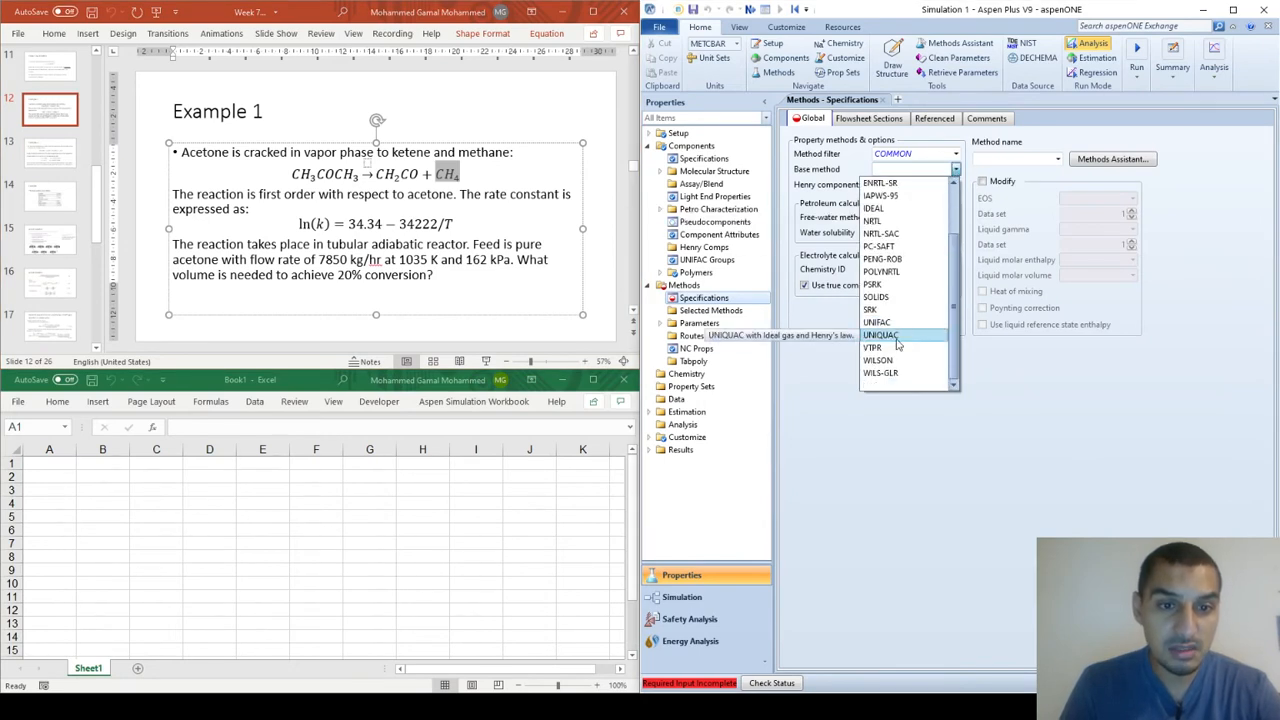
{"action": "left_click", "coordinate": [876, 221]}
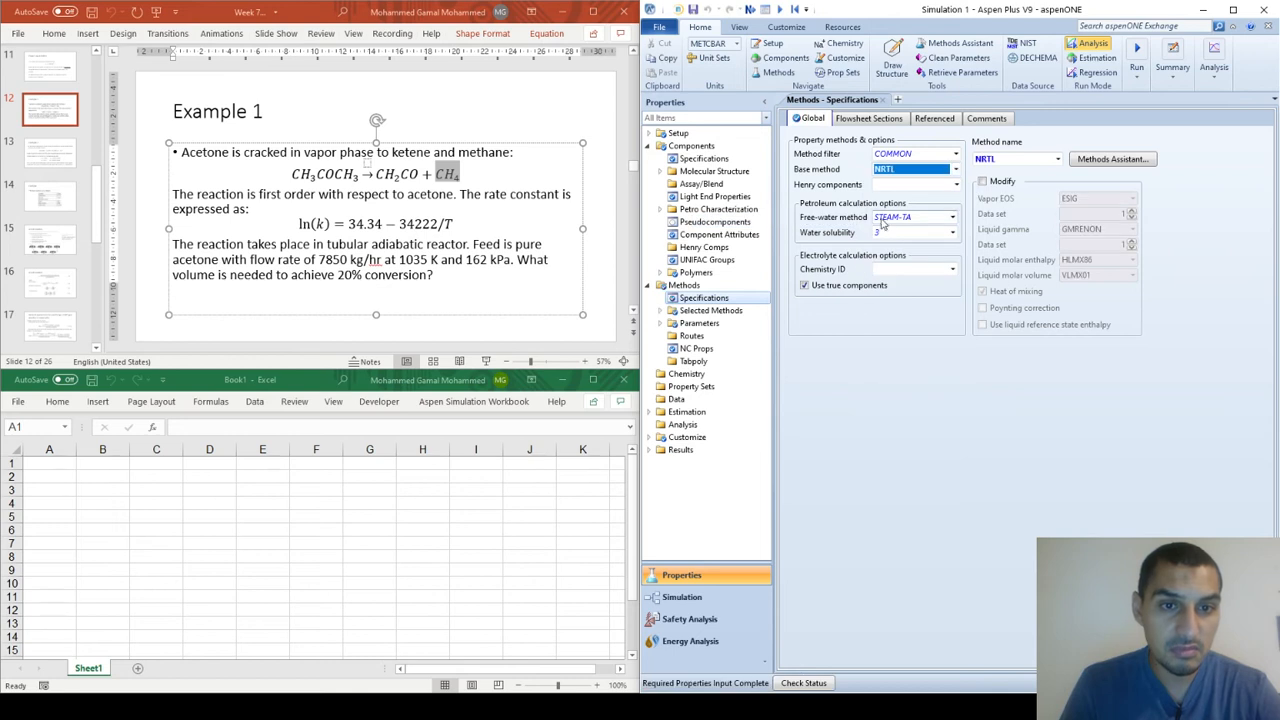
- Create a new Henry components set named CH4 for the NRTL method
{"action": "left_click", "coordinate": [884, 184]}
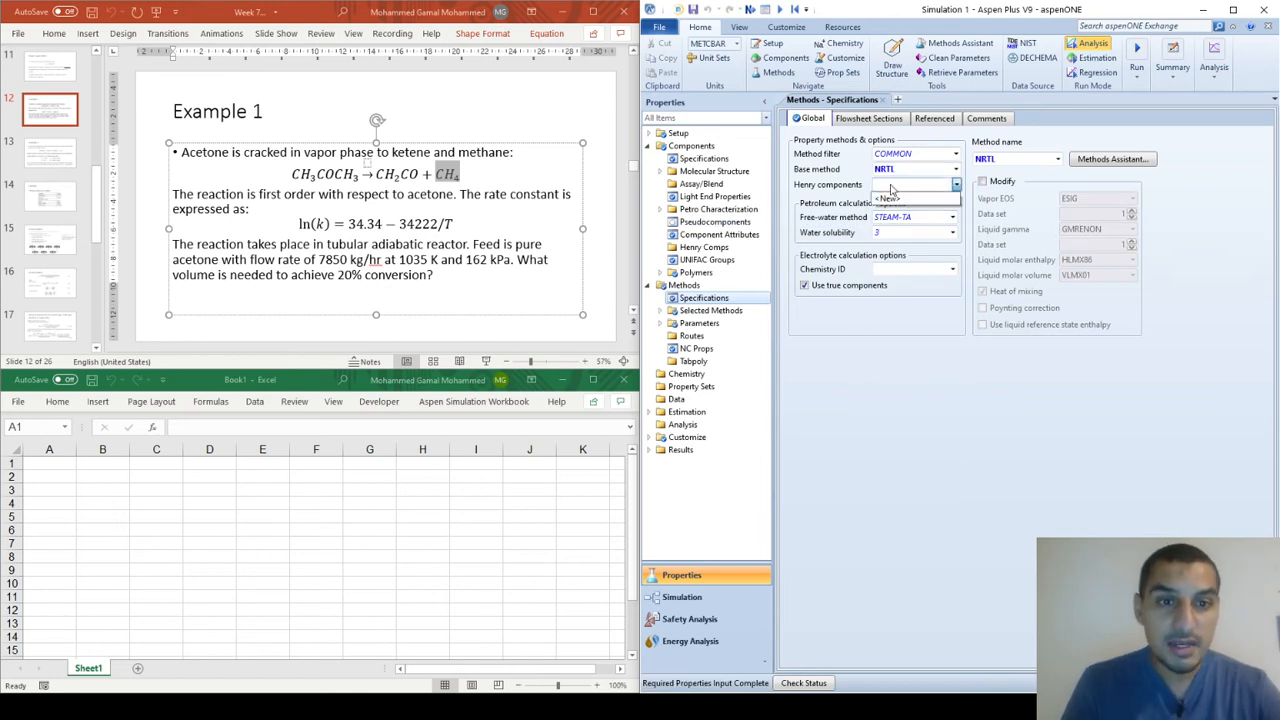
{"action": "left_click", "coordinate": [890, 200]}
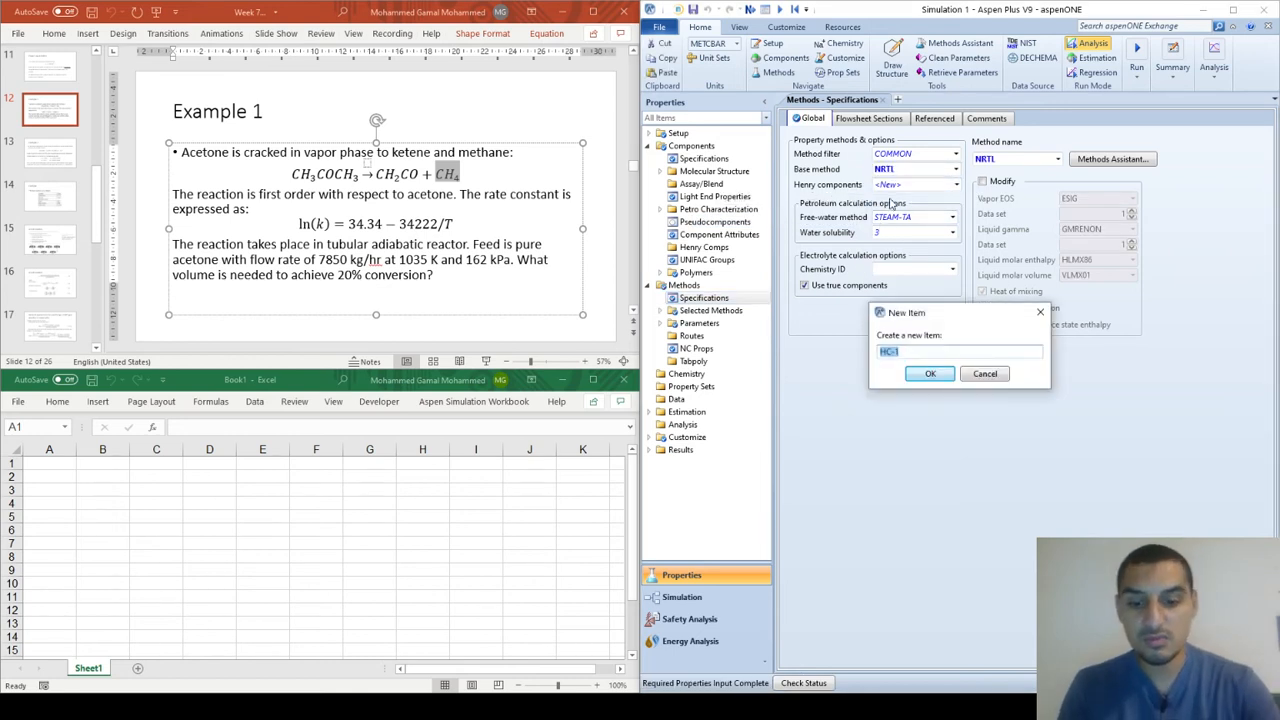
{"action": "type", "text": "MEHT"}
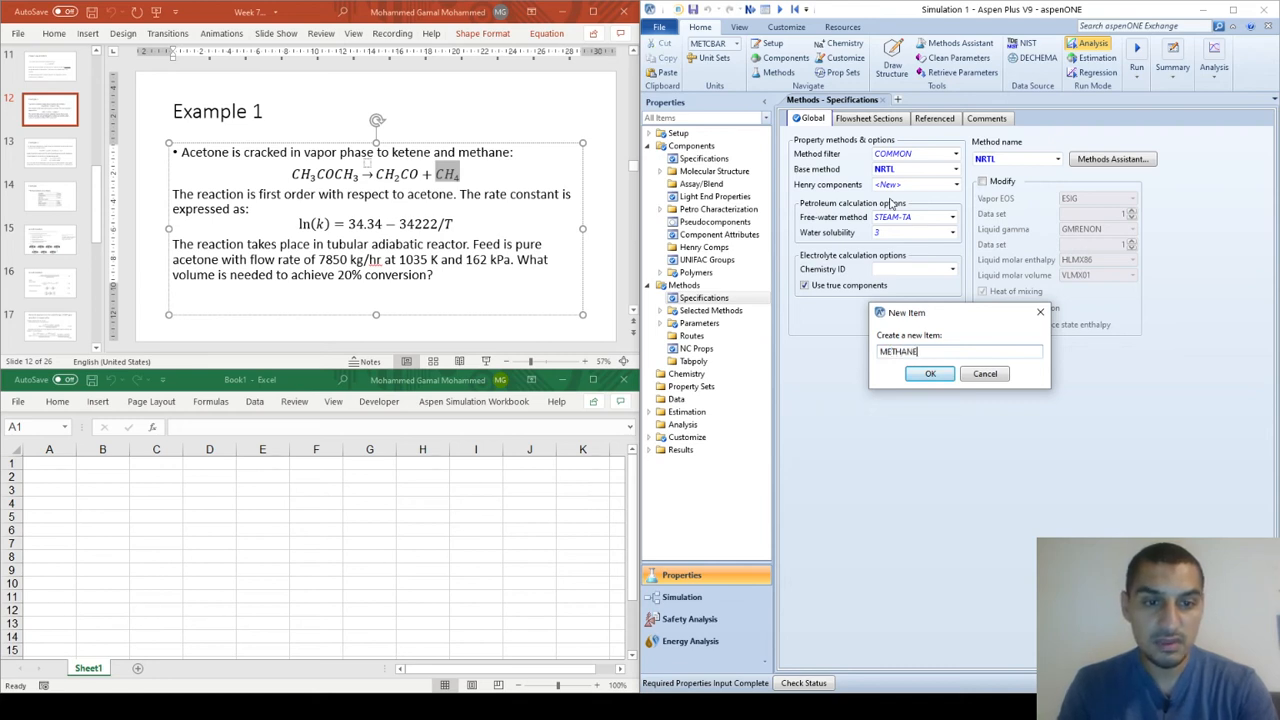
{"action": "key", "text": "BackSpace"}
{"action": "key", "text": "BackSpace"}
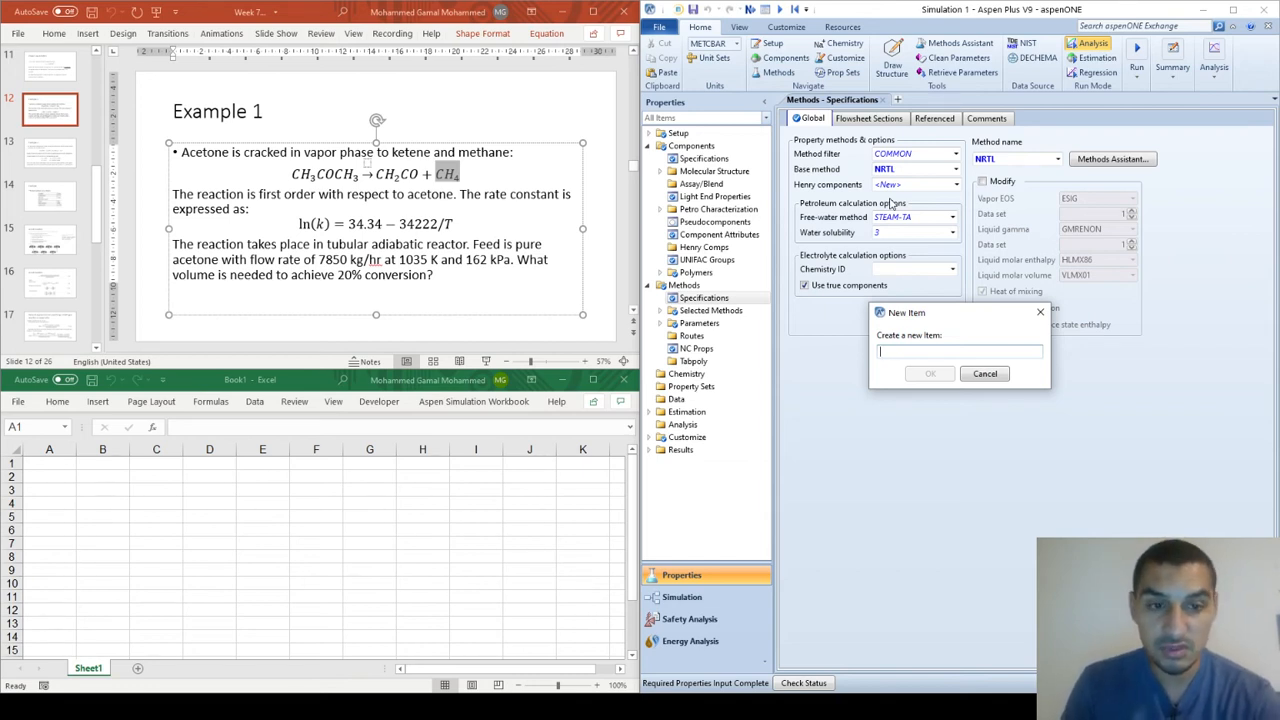
{"action": "type", "text": "CH"}
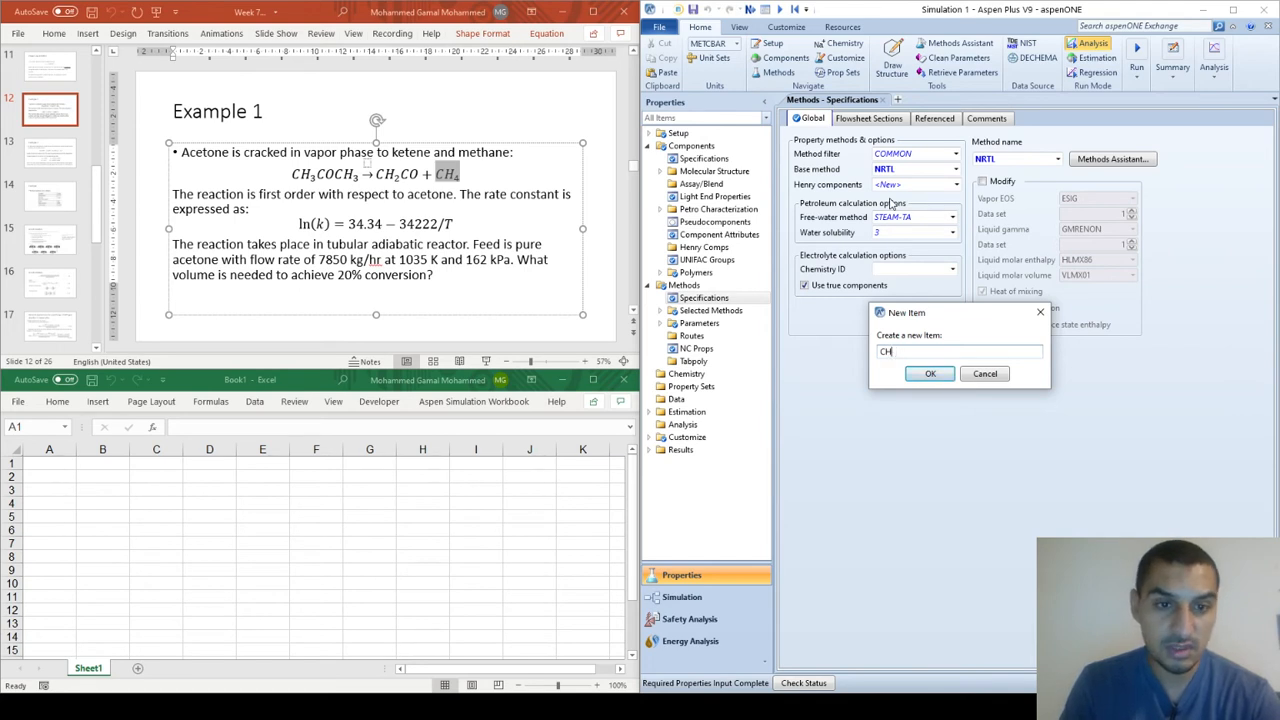
{"action": "type", "text": "E4"}
{"action": "key", "text": "Return"}
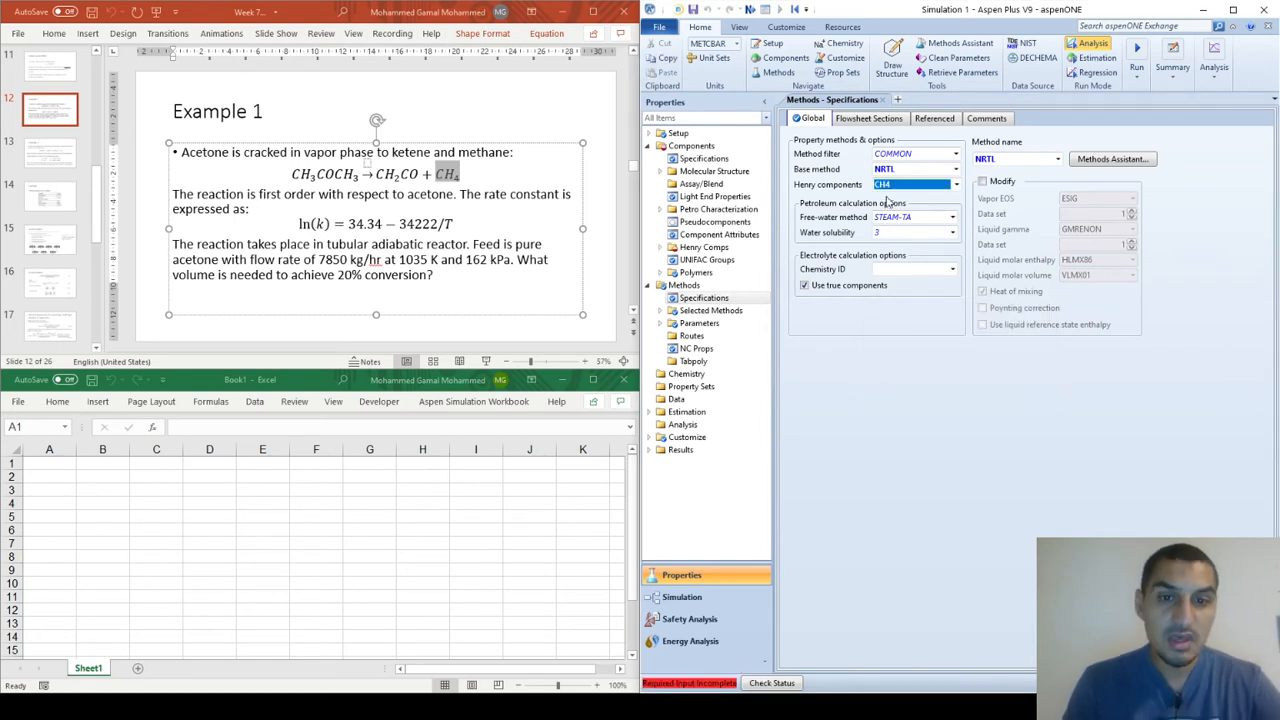
{"action": "left_click", "coordinate": [934, 186]}
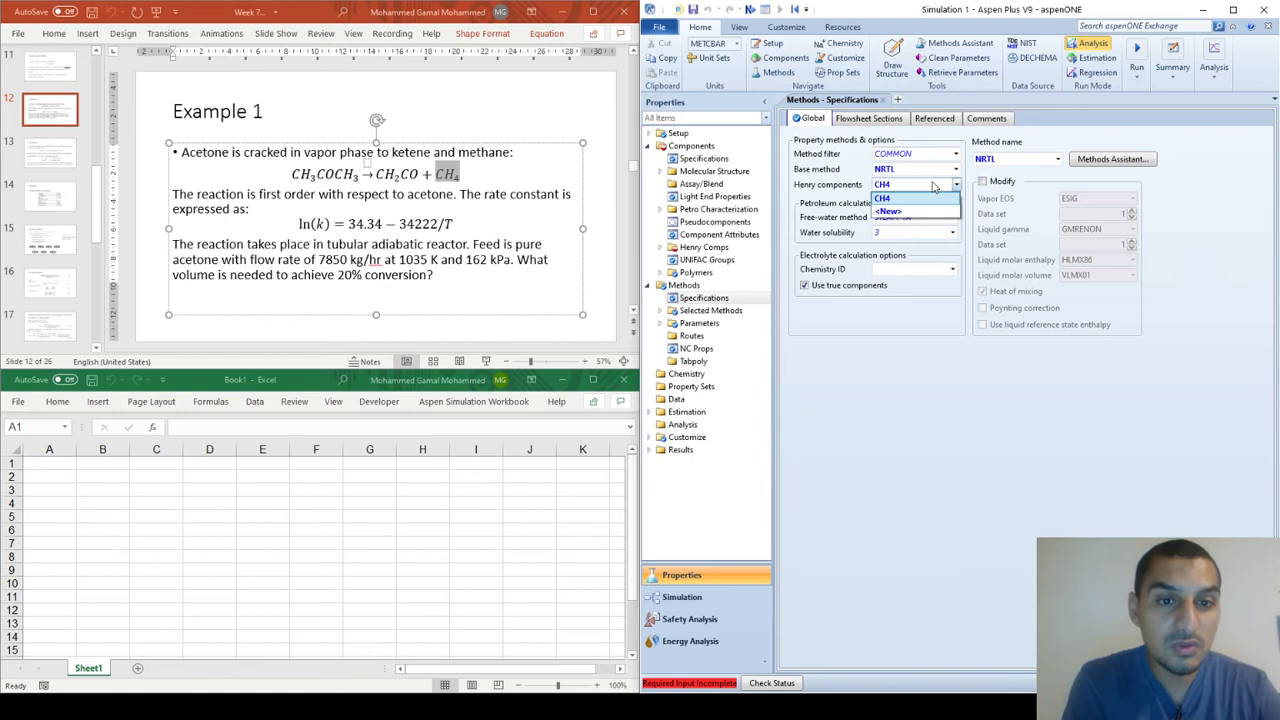
{"action": "left_click", "coordinate": [934, 186]}
{"action": "left_click", "coordinate": [914, 188]}
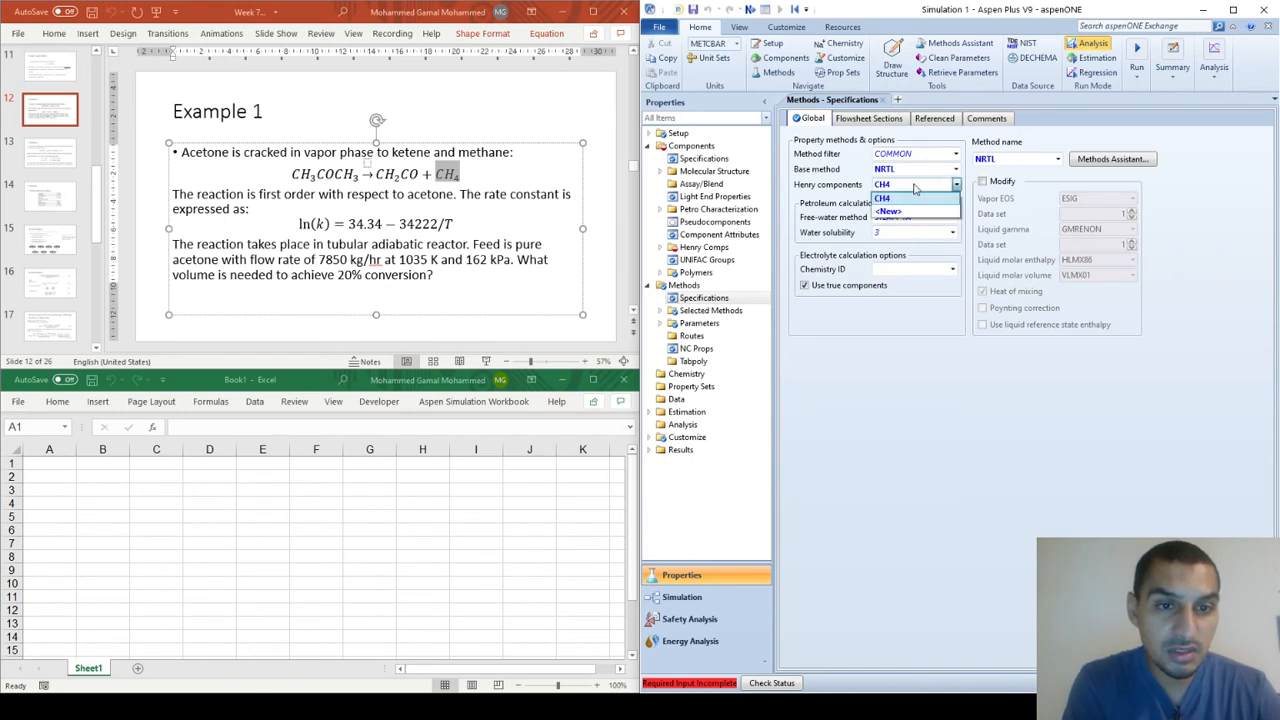
{"action": "left_click", "coordinate": [914, 188]}
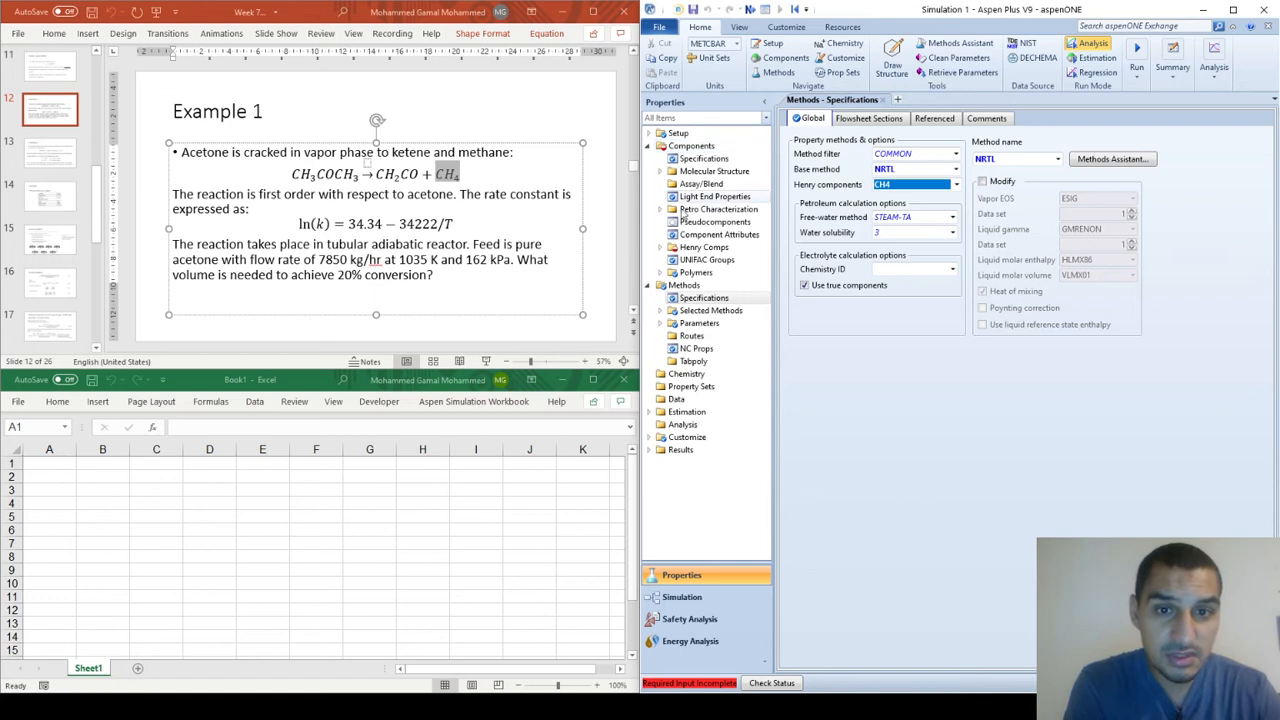
- Add METHANE to the selected components of the CH4 Henry set and accept the parameter update
{"action": "left_click", "coordinate": [660, 247]}
{"action": "left_click", "coordinate": [699, 264]}
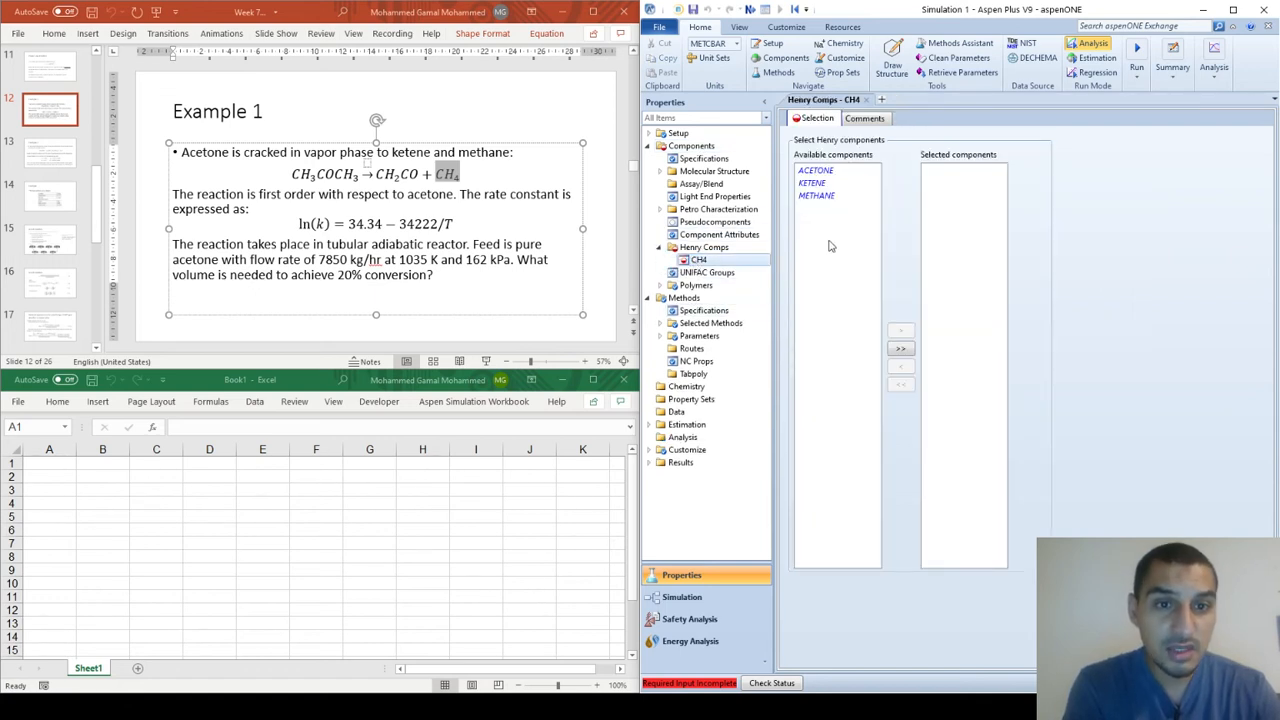
{"action": "left_click", "coordinate": [818, 197]}
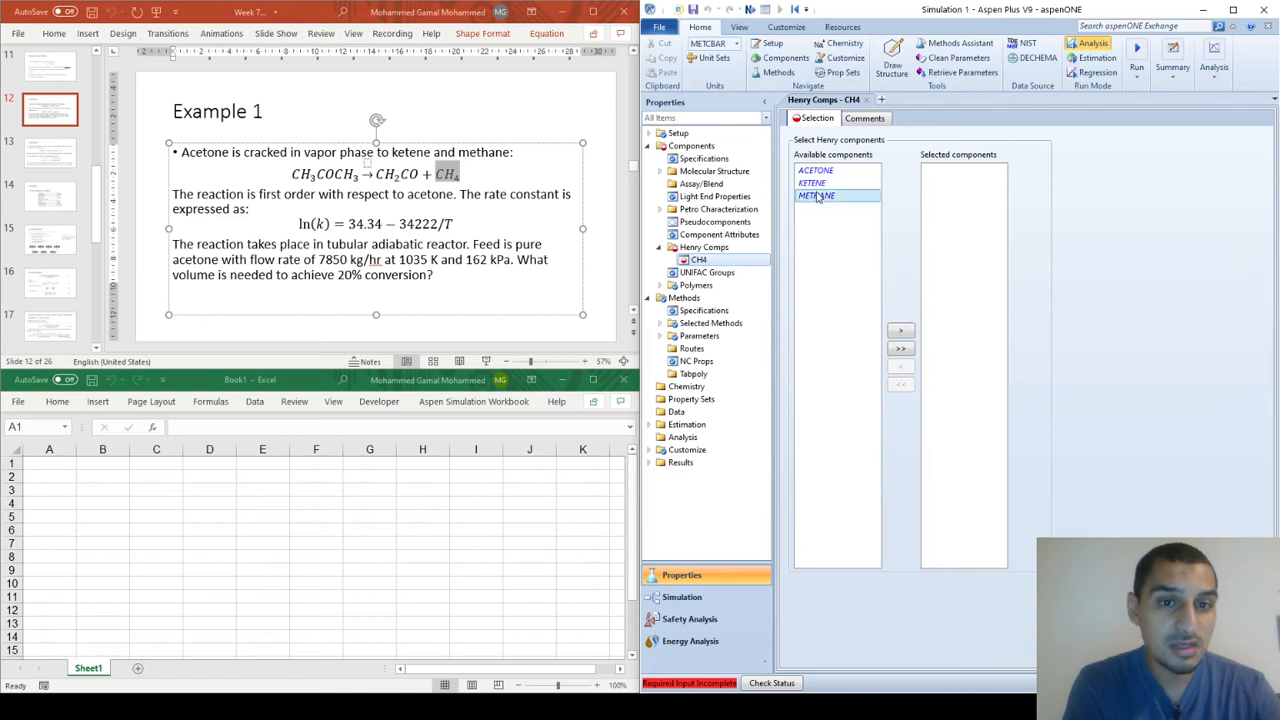
{"action": "double_click", "coordinate": [818, 197]}
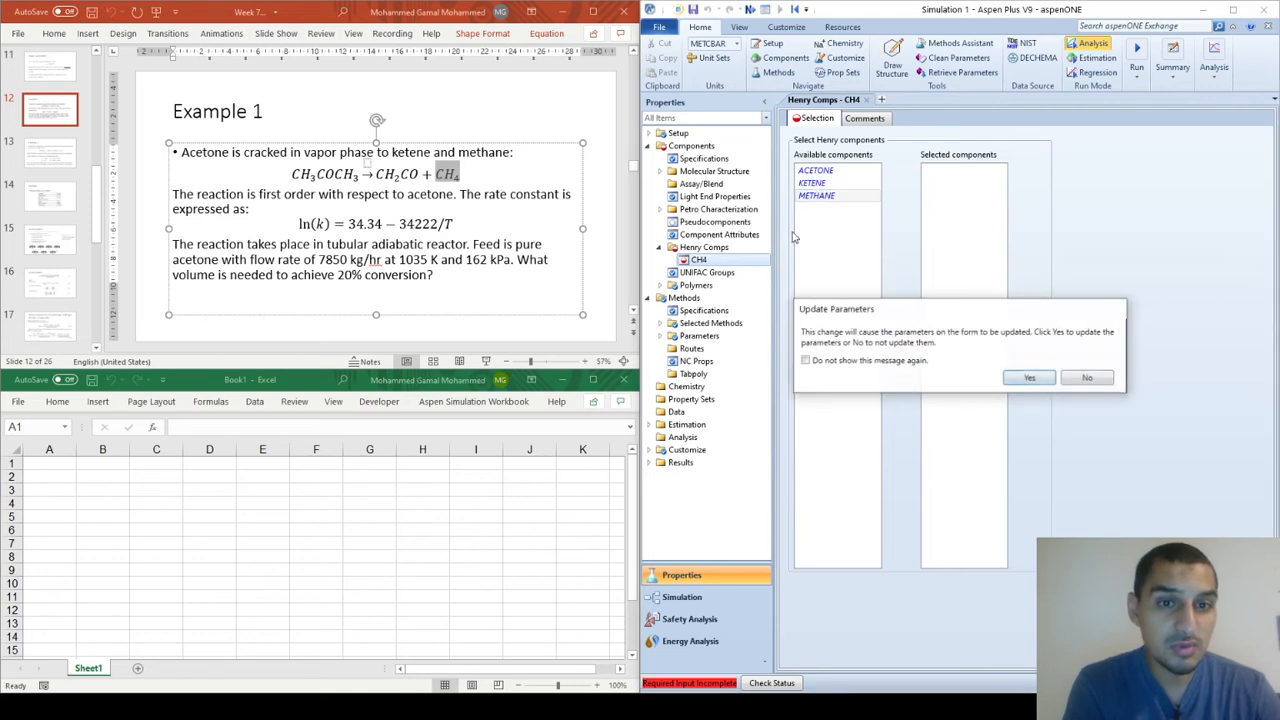
{"action": "left_click", "coordinate": [1030, 379]}
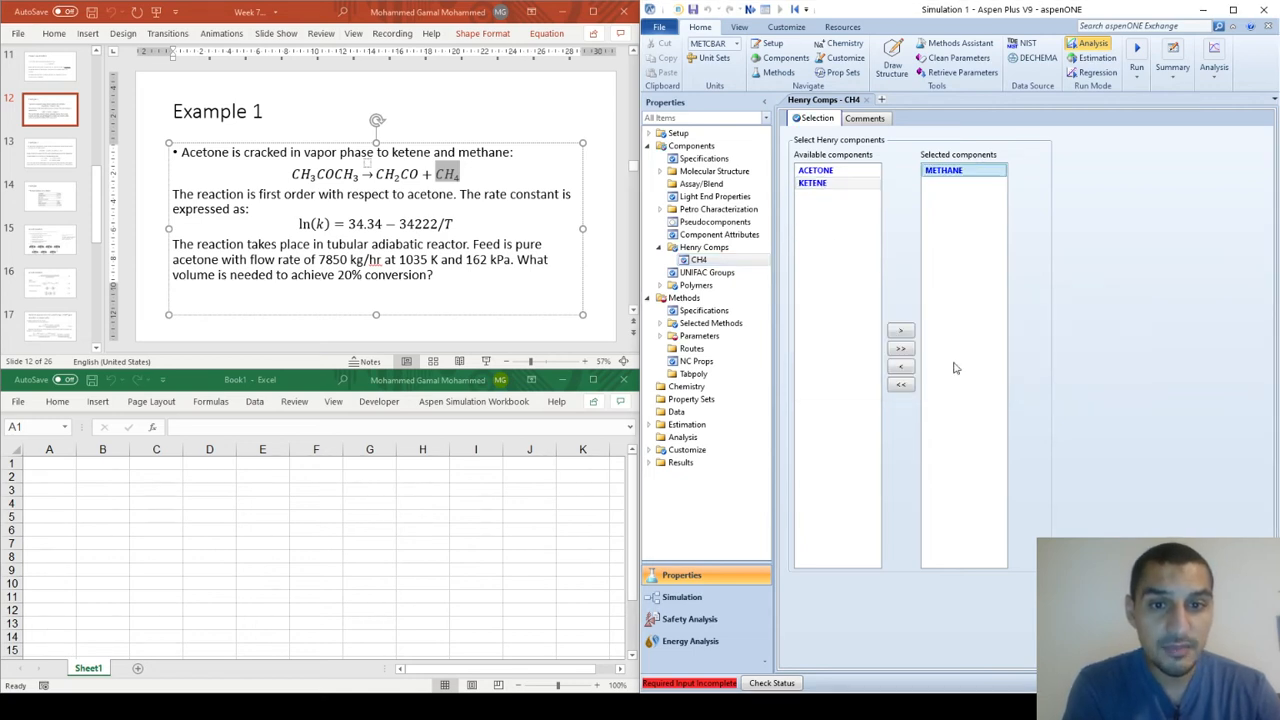
- Open the HENRY-1 binary interaction parameters and review the methane–acetone Henry's constant data
{"action": "left_click", "coordinate": [661, 336]}
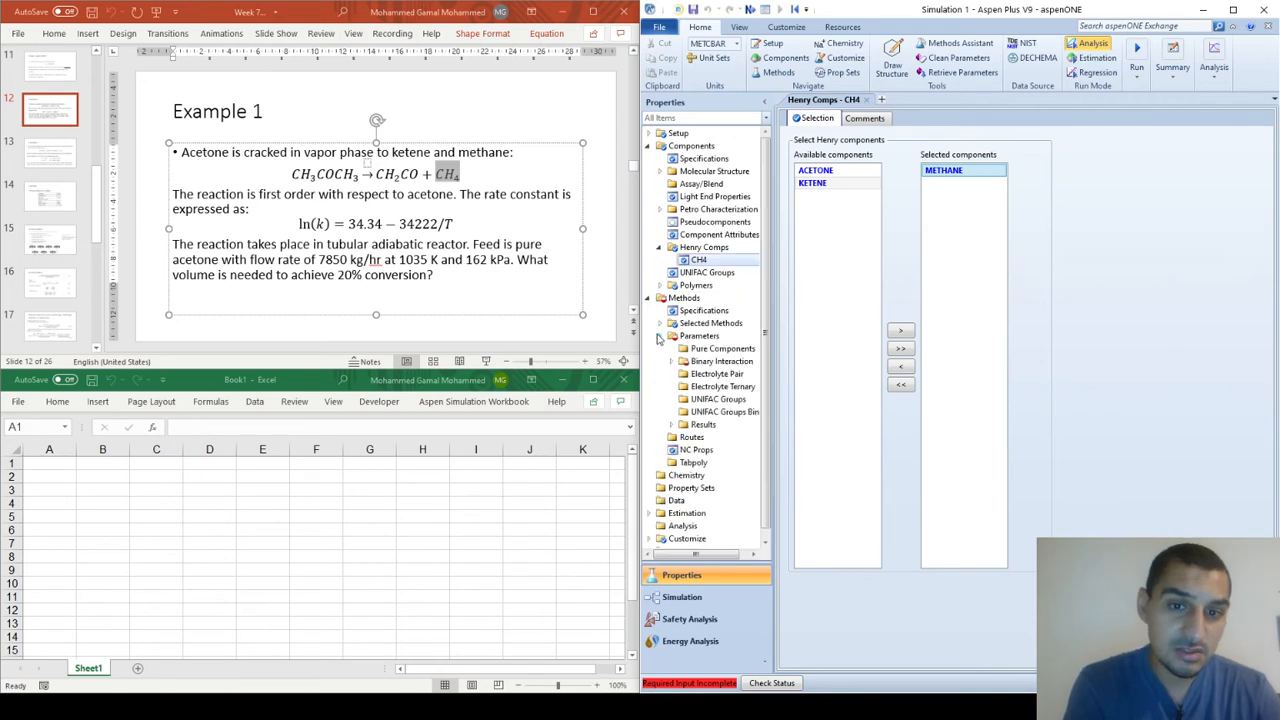
{"action": "left_click", "coordinate": [673, 362]}
{"action": "left_click", "coordinate": [710, 399]}
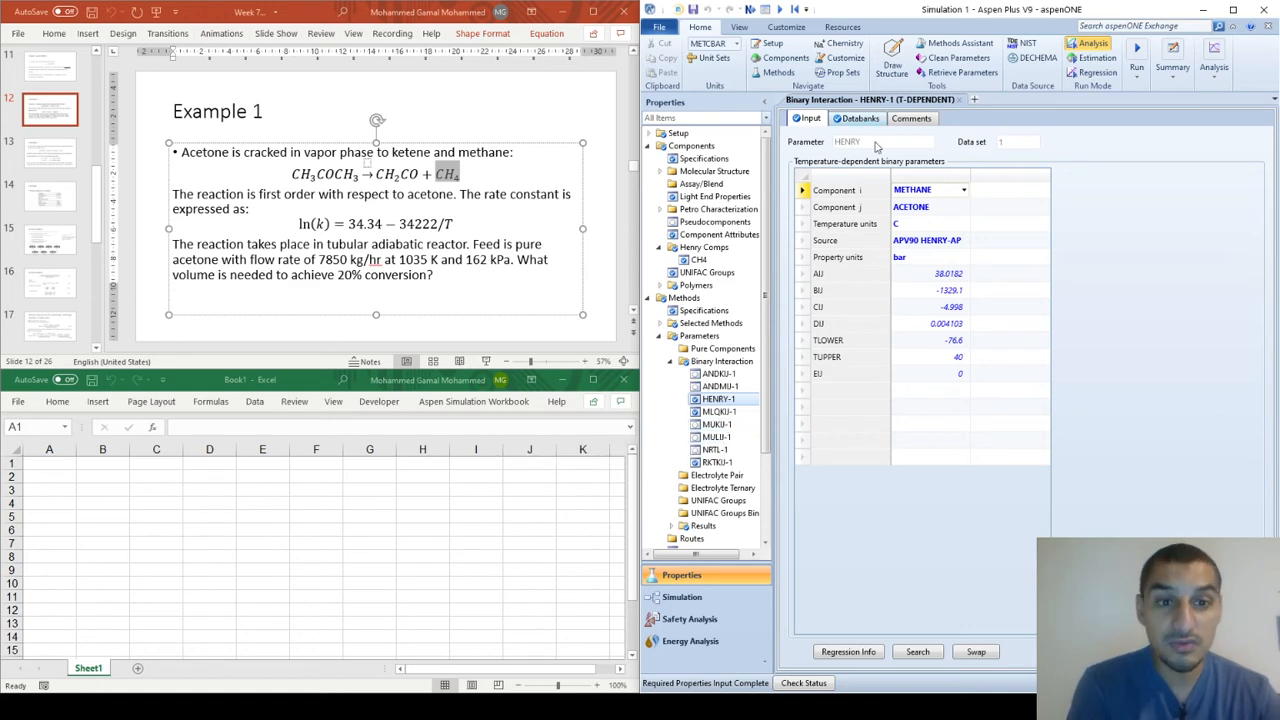
{"action": "left_click", "coordinate": [1070, 269]}
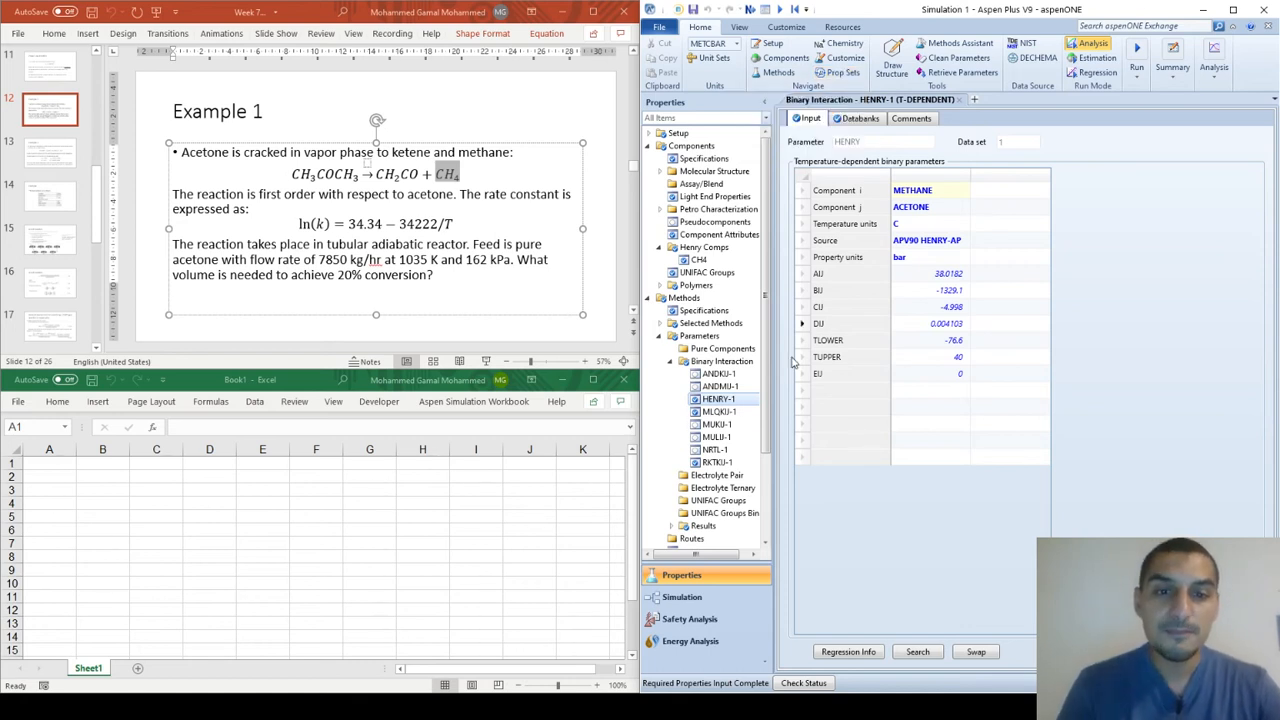
{"action": "scroll", "coordinate": [704, 303], "scroll_direction": "down", "scroll_amount": 3}
{"action": "scroll", "coordinate": [704, 305], "scroll_direction": "up", "scroll_amount": 3}
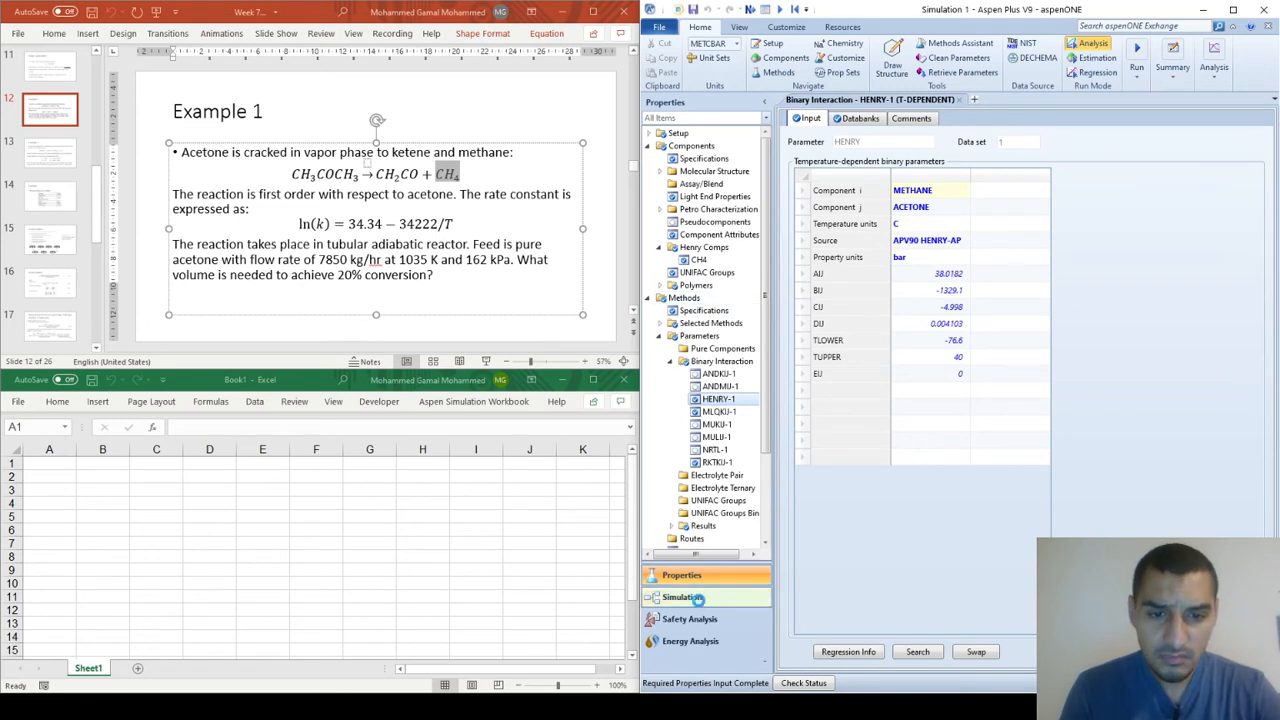
- Switch to the simulation environment in a maximized window and place an RPlug reactor named PFR on the flowsheet
{"action": "left_click", "coordinate": [697, 597]}
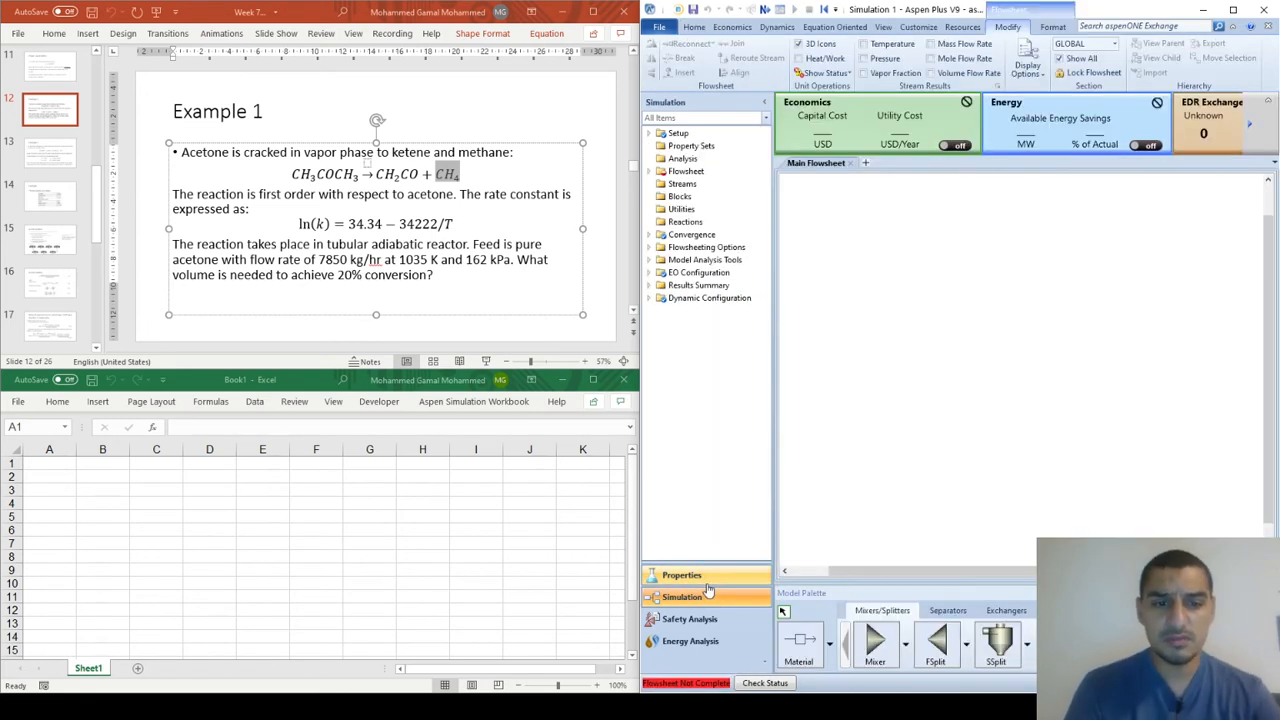
{"action": "double_click", "coordinate": [1095, 15]}
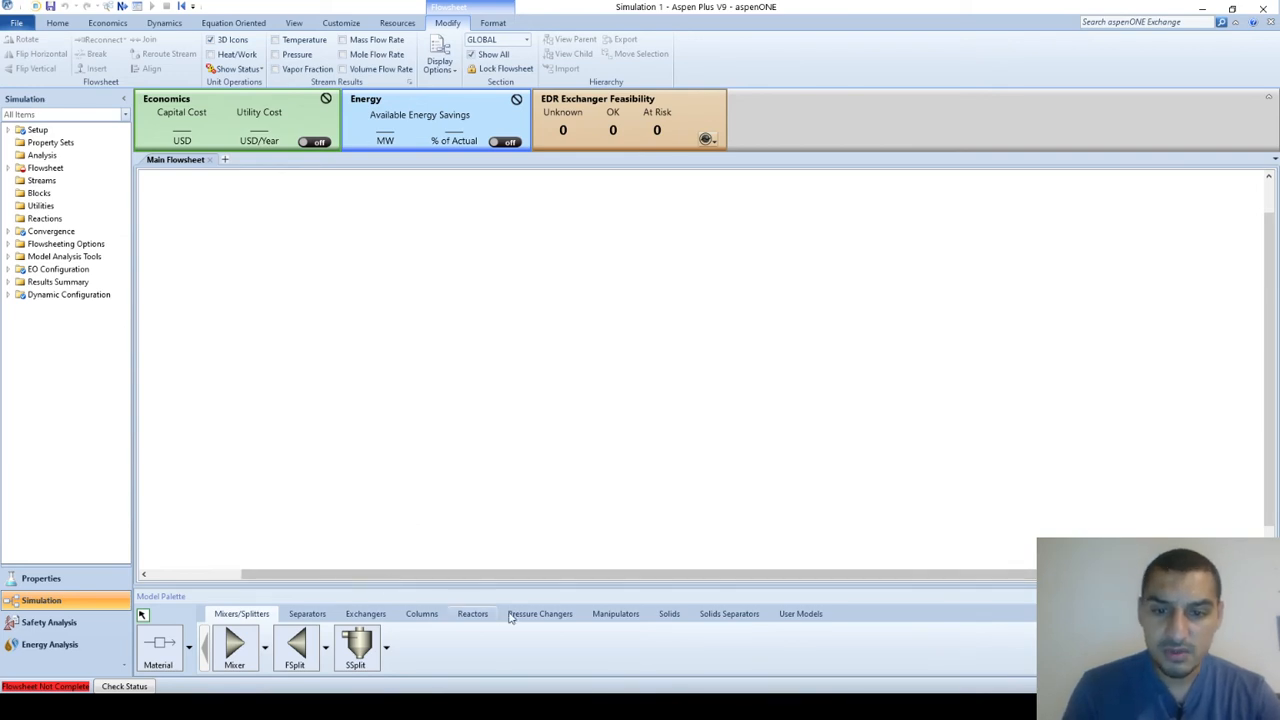
{"action": "left_click", "coordinate": [471, 615]}
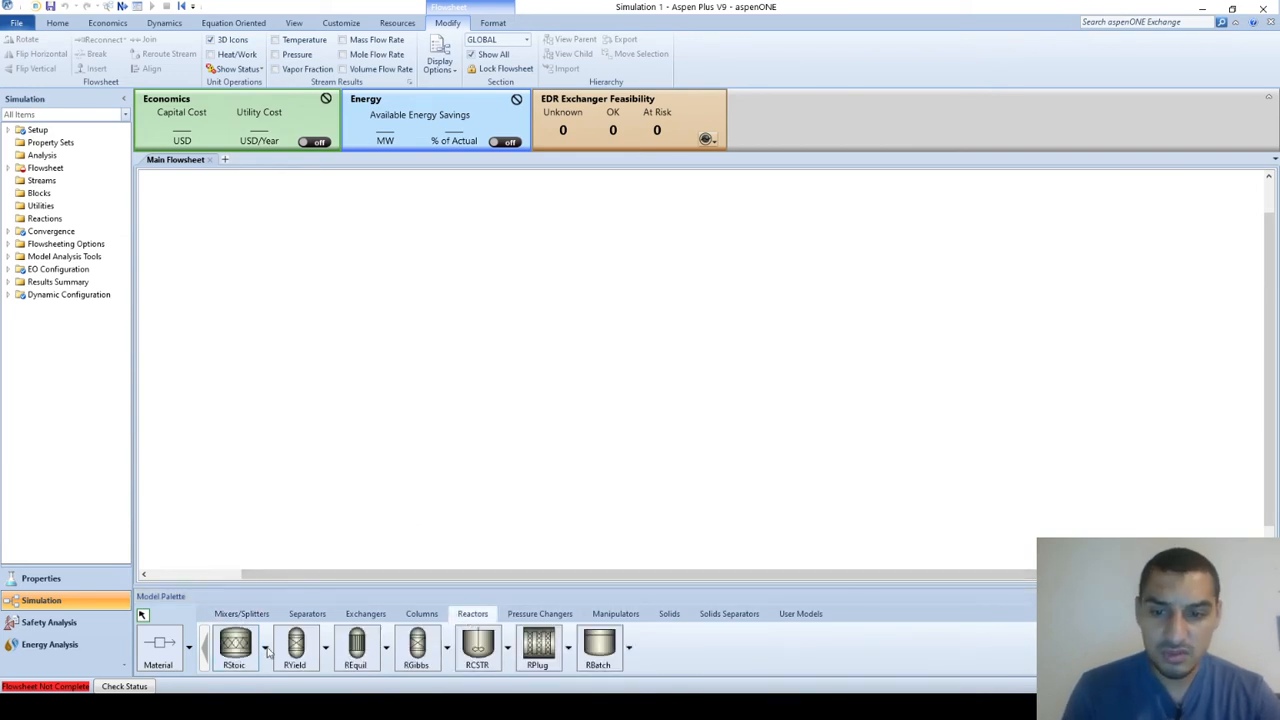
{"action": "left_click", "coordinate": [538, 645]}
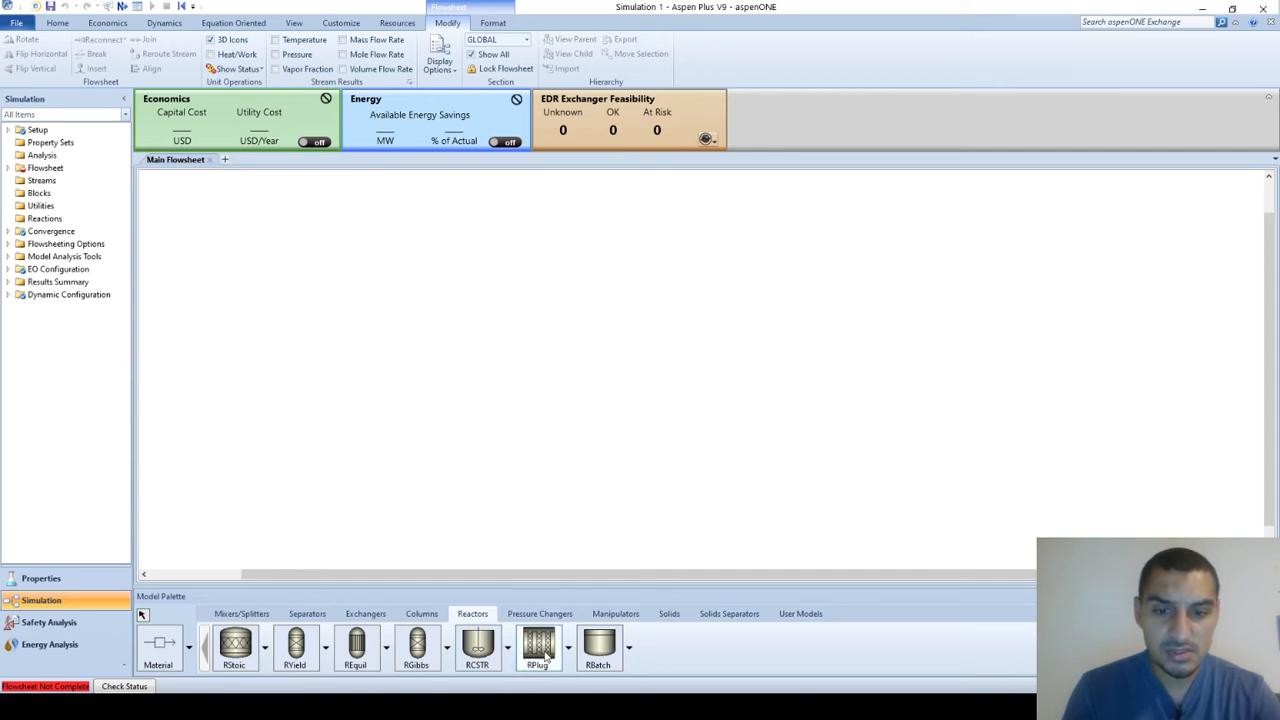
{"action": "left_click", "coordinate": [598, 411]}
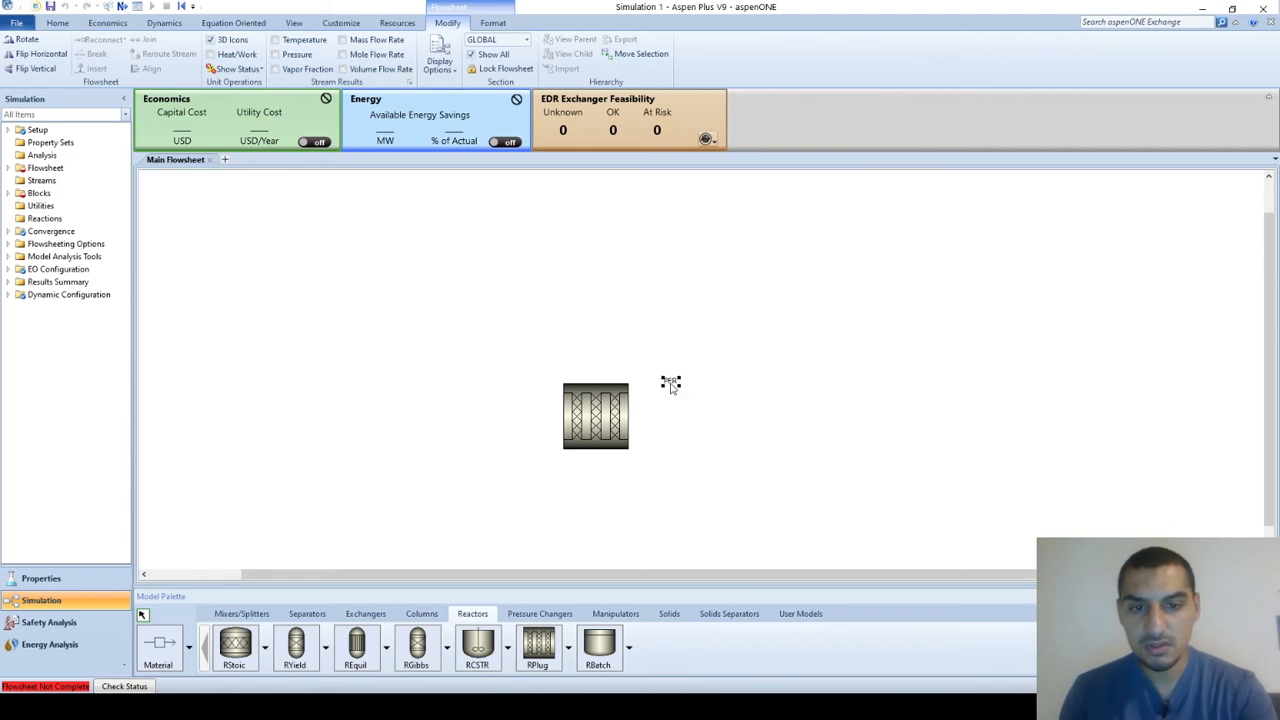
{"action": "left_click", "coordinate": [219, 487]}
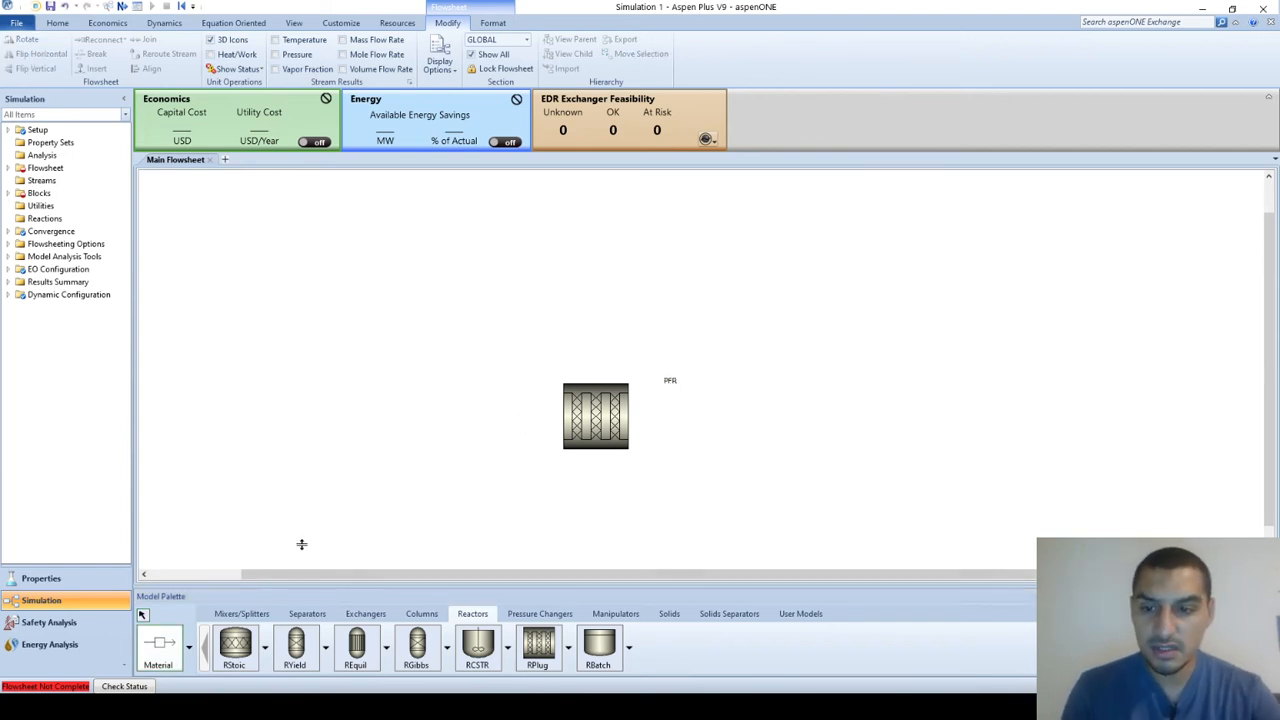
- Connect one material stream to the PFR inlet and another to its product outlet
{"action": "left_click", "coordinate": [308, 460]}
{"action": "left_click", "coordinate": [561, 439]}
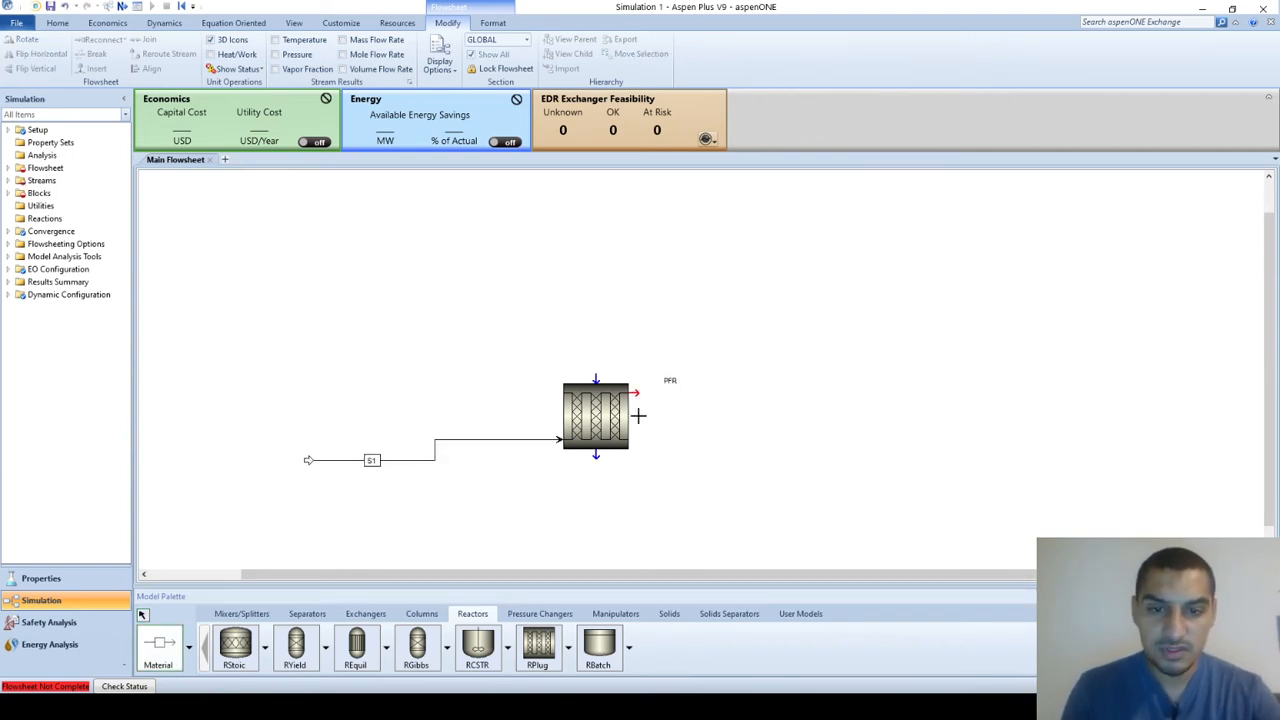
{"action": "left_click", "coordinate": [634, 392]}
{"action": "left_click", "coordinate": [764, 354]}
{"action": "key", "text": "Escape"}
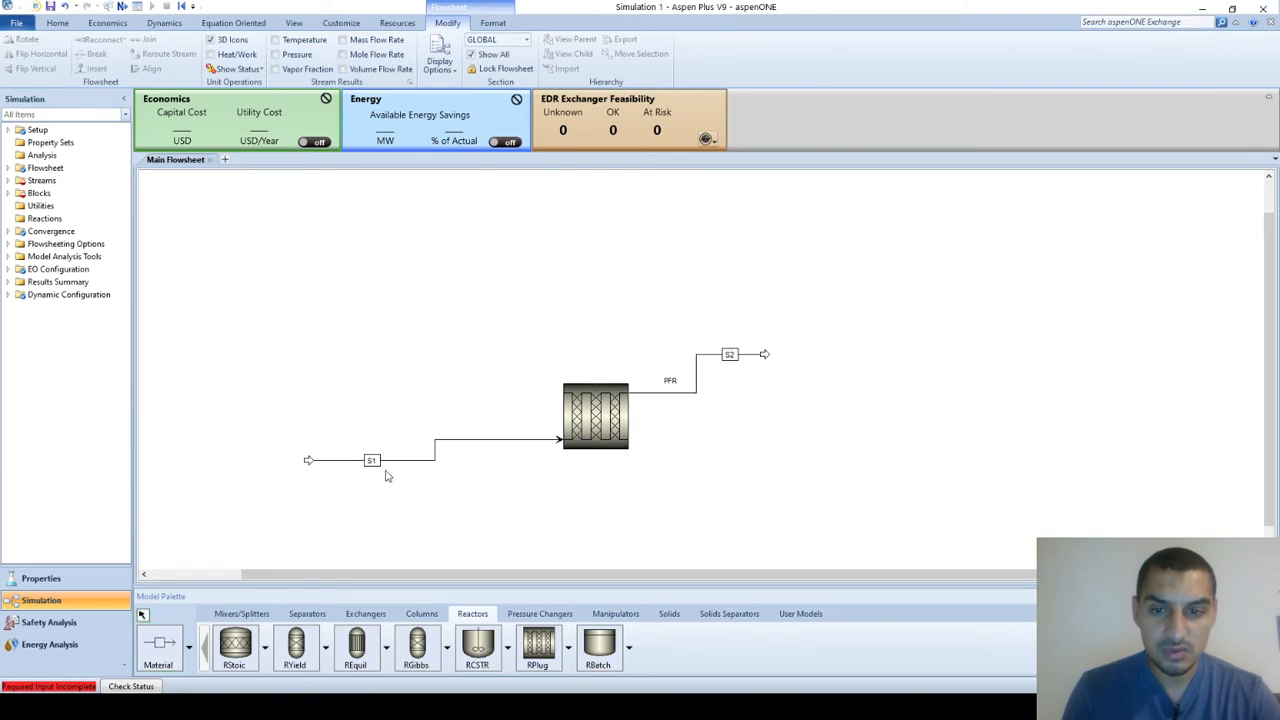
- Rename the inlet stream FEED and the outlet stream PROD, and check the reactor's remaining stream ports
{"action": "double_click", "coordinate": [376, 463]}
{"action": "type", "text": "FEED"}
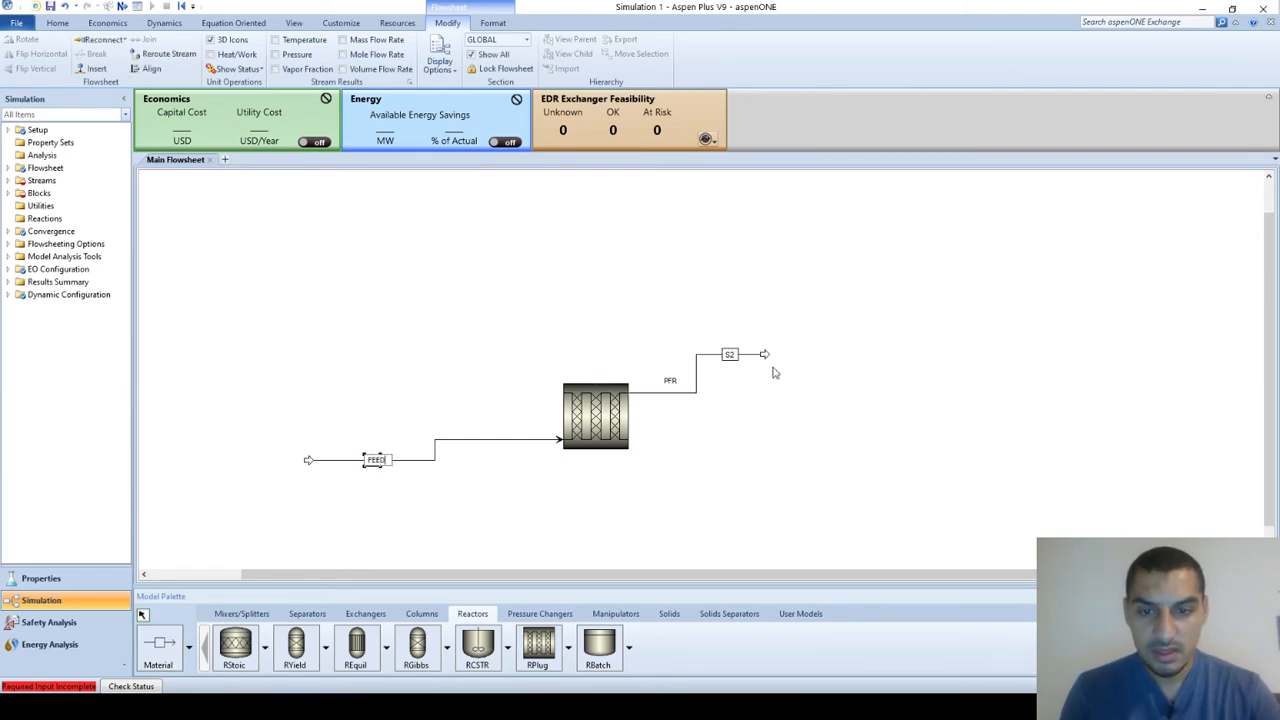
{"action": "double_click", "coordinate": [729, 356]}
{"action": "type", "text": "PROD"}
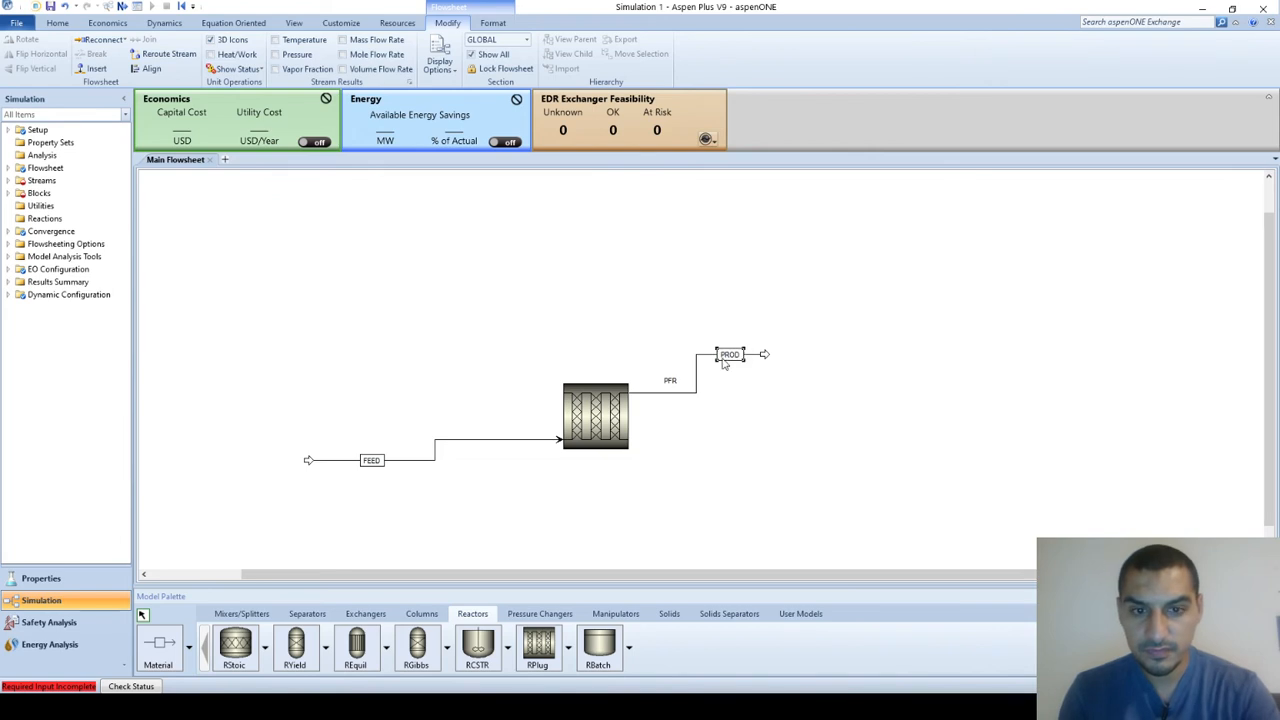
{"action": "left_click", "coordinate": [158, 645]}
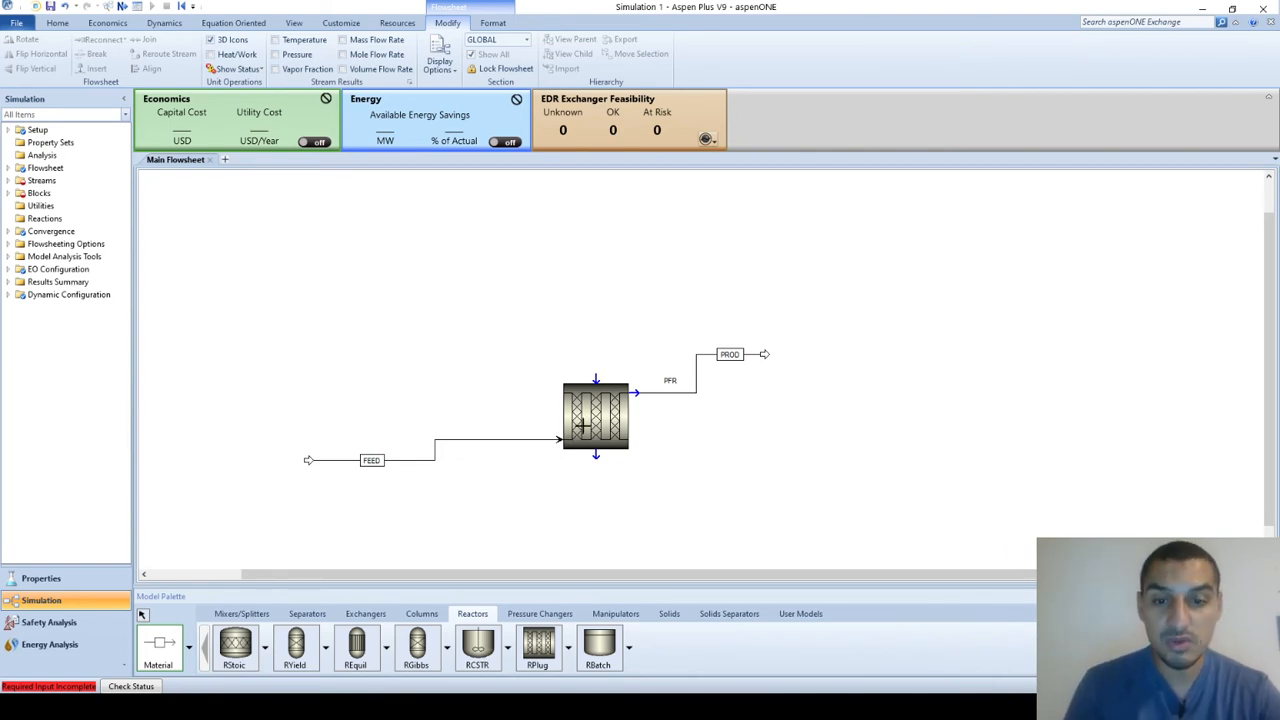
{"action": "right_click", "coordinate": [398, 526]}
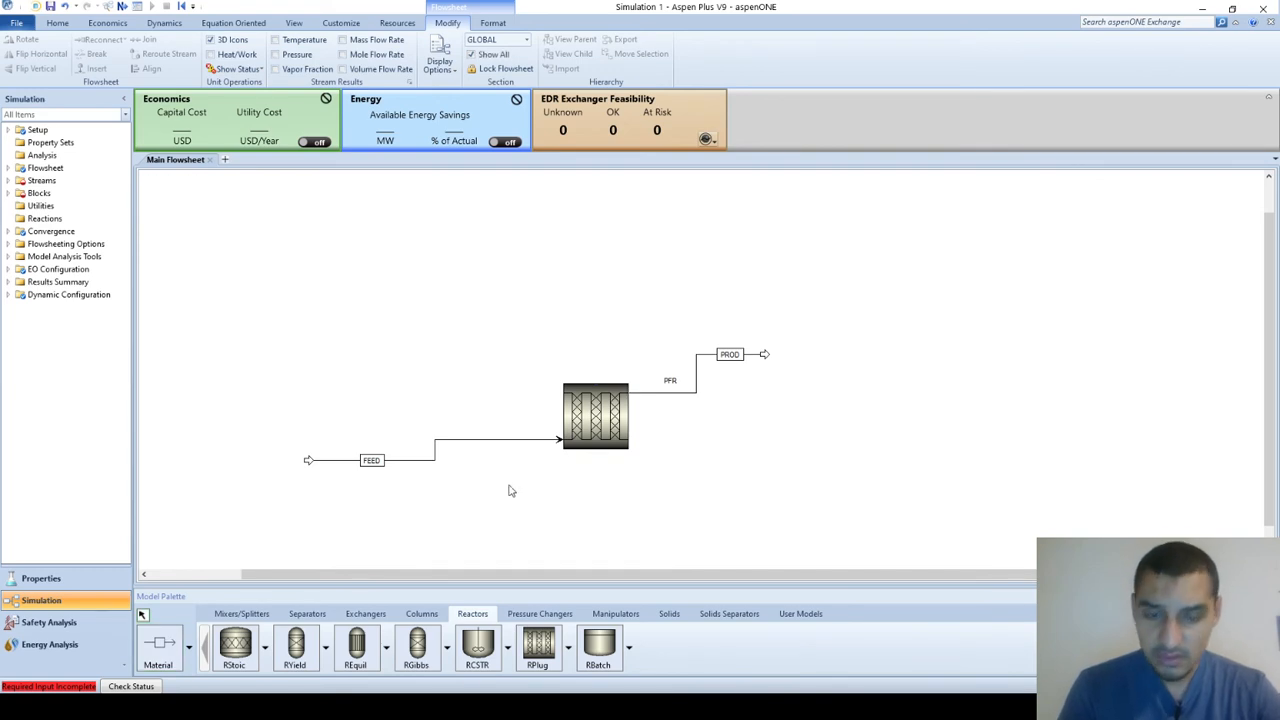
- Open the PFR block specifications and set the reactor type to Adiabatic reactor
{"action": "left_click", "coordinate": [594, 402]}
{"action": "double_click", "coordinate": [594, 402]}
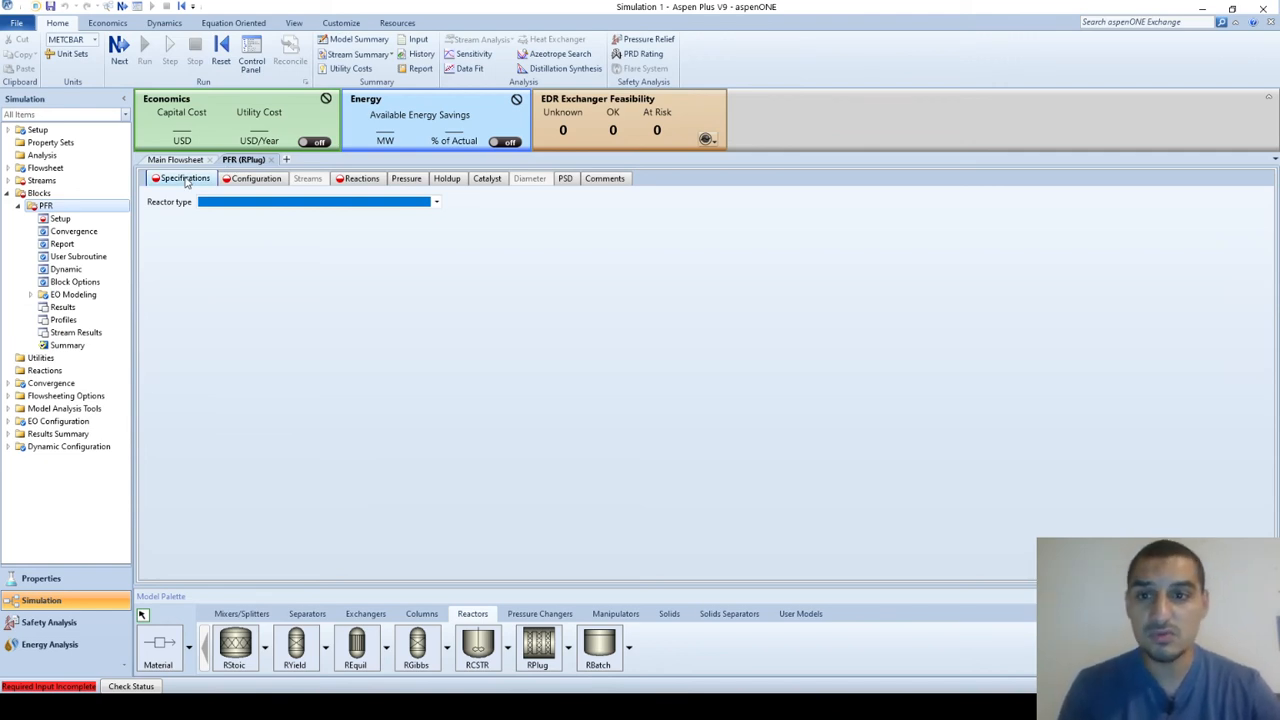
{"action": "left_click", "coordinate": [229, 205]}
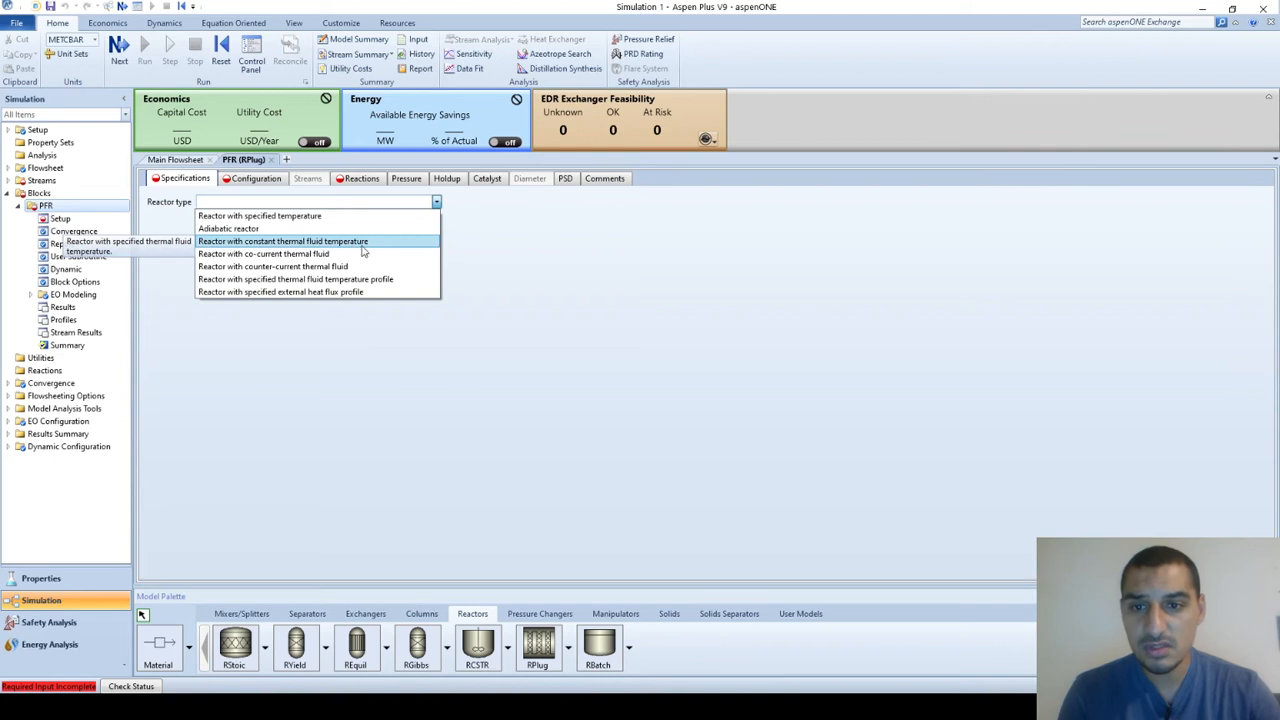
{"action": "left_click", "coordinate": [273, 229]}
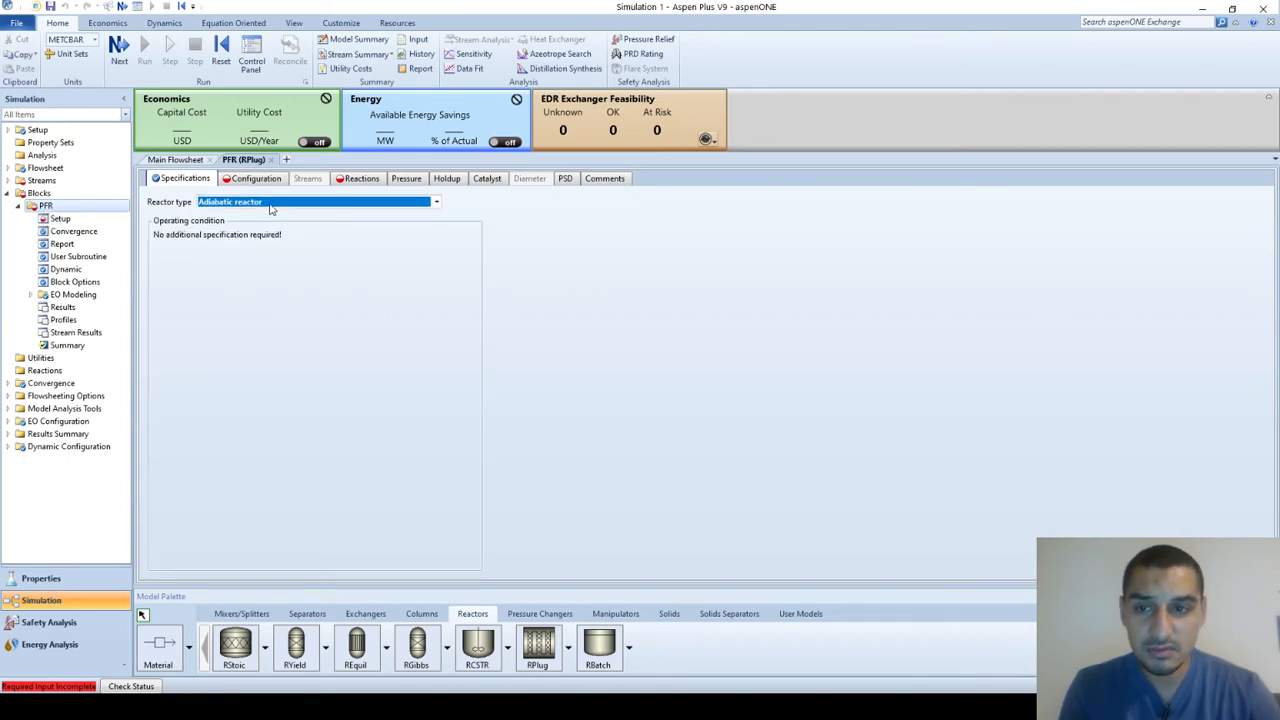
- Switch to PowerPoint, highlight "adiabatic reactor" in the Example 1 problem statement, and return to Aspen Plus
{"action": "key", "text": "alt+Tab"}
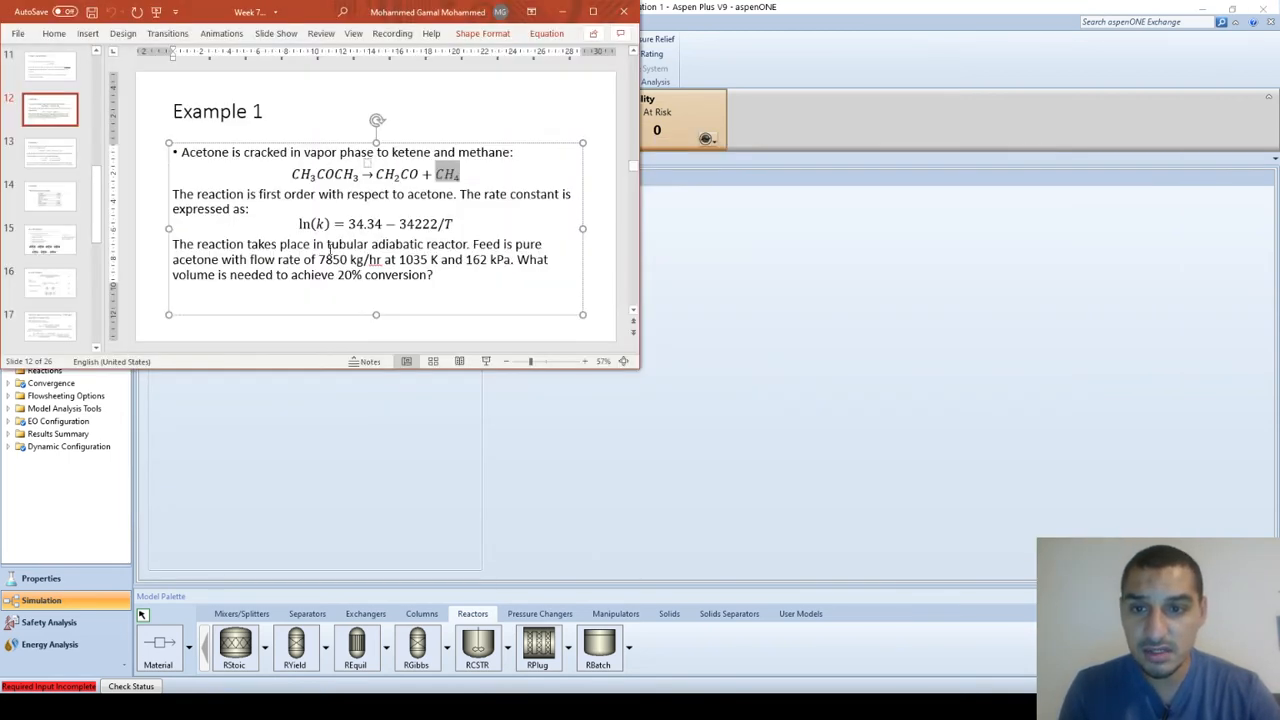
{"action": "left_click_drag", "start_coordinate": [370, 244], "coordinate": [471, 241]}
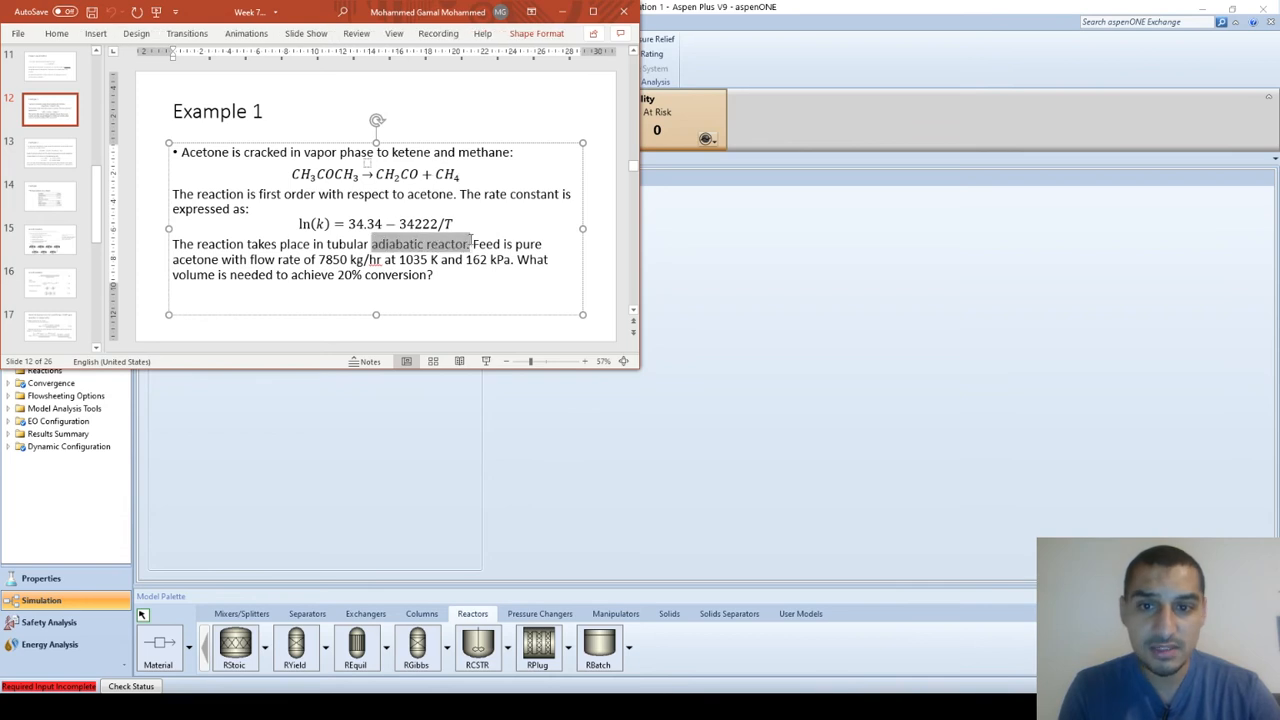
{"action": "key", "text": "alt+Tab"}
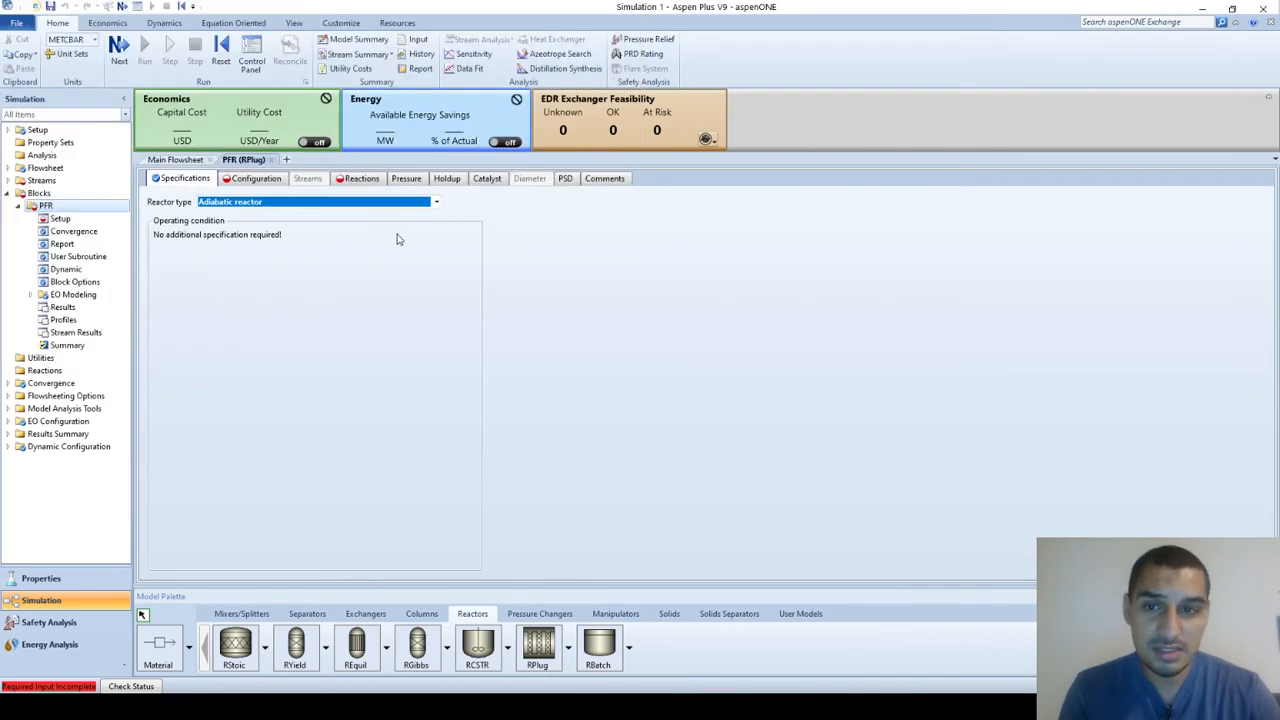
- Try the specified temperature and constant thermal fluid temperature reactor types to inspect their inputs, and restore Adiabatic reactor
{"action": "left_click", "coordinate": [279, 206]}
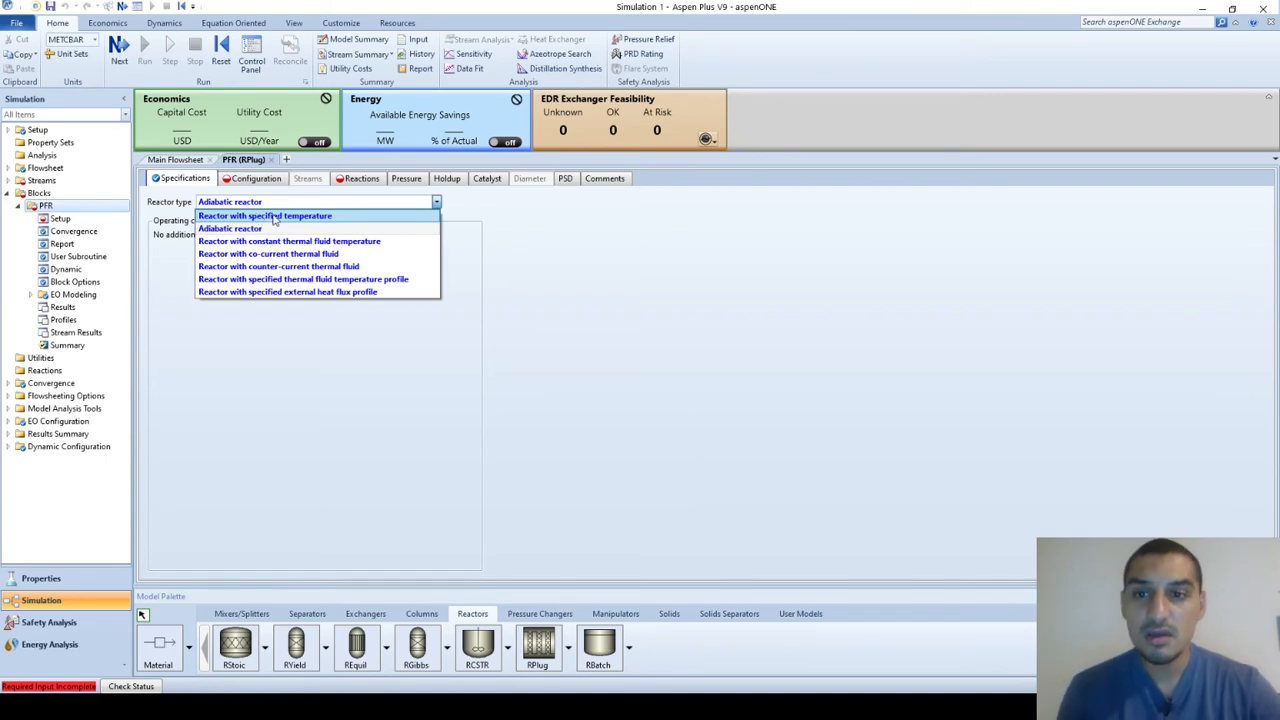
{"action": "left_click", "coordinate": [260, 216]}
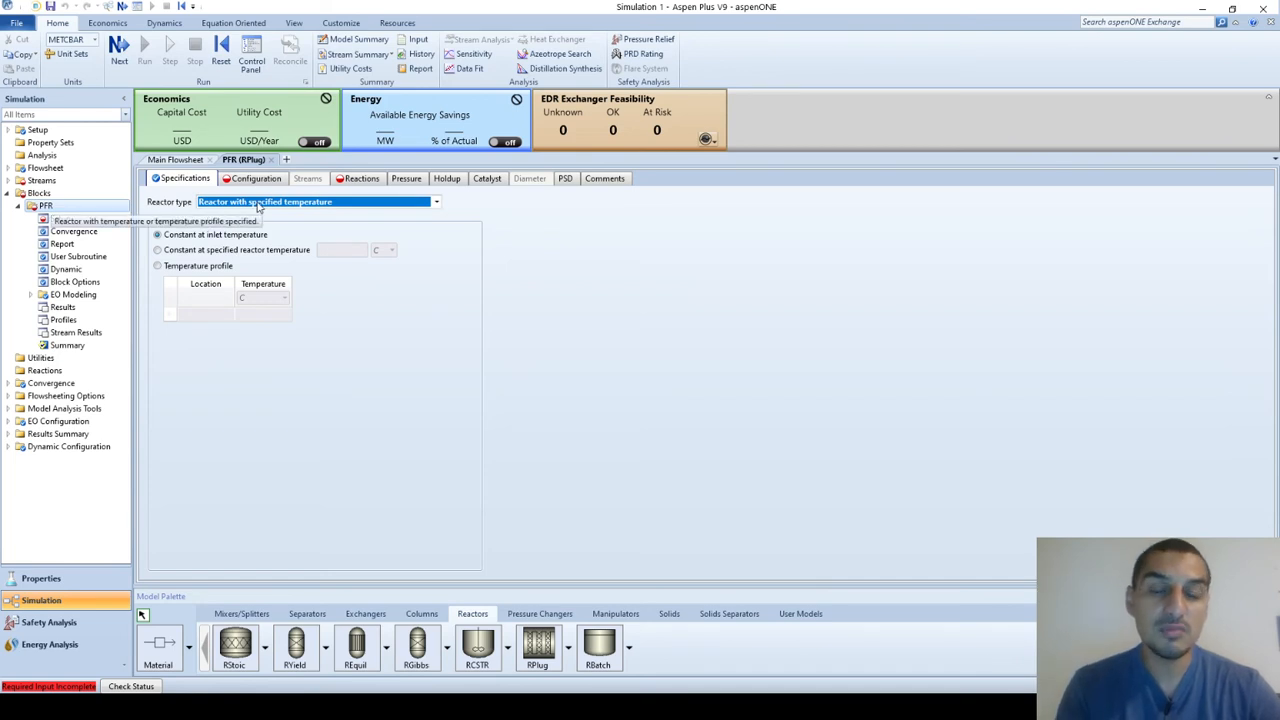
{"action": "left_click", "coordinate": [258, 204]}
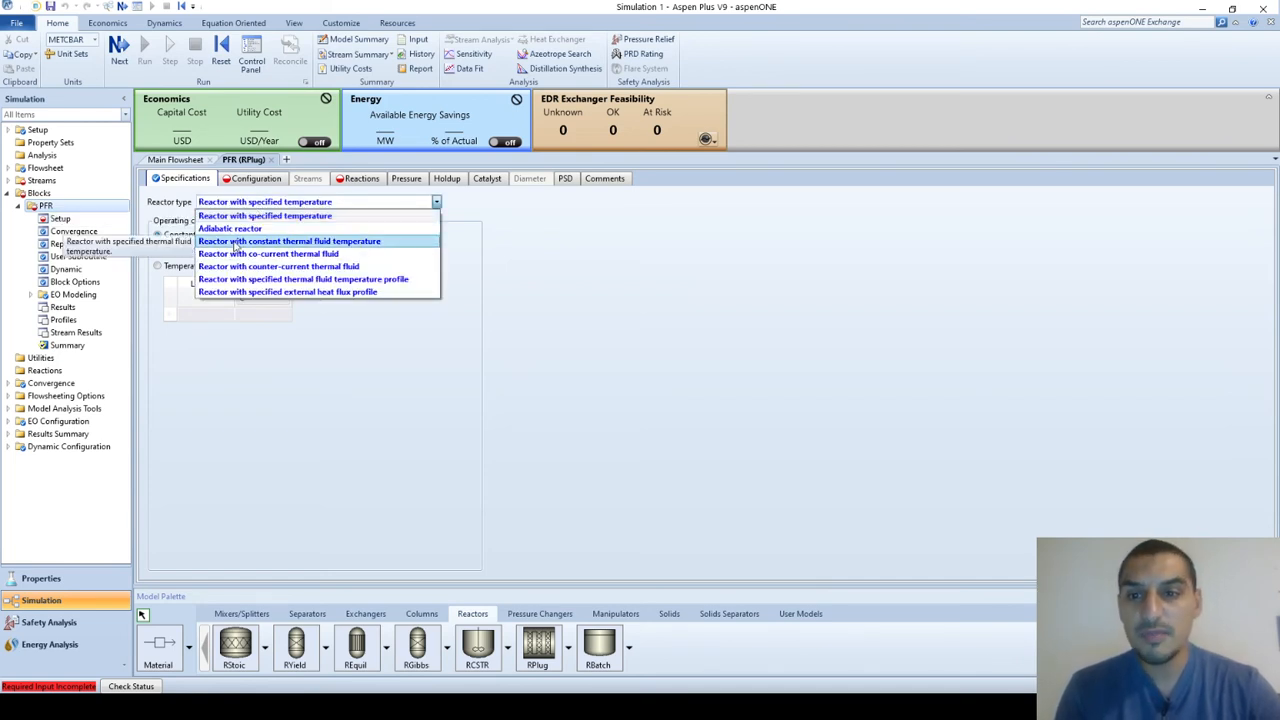
{"action": "left_click", "coordinate": [342, 243]}
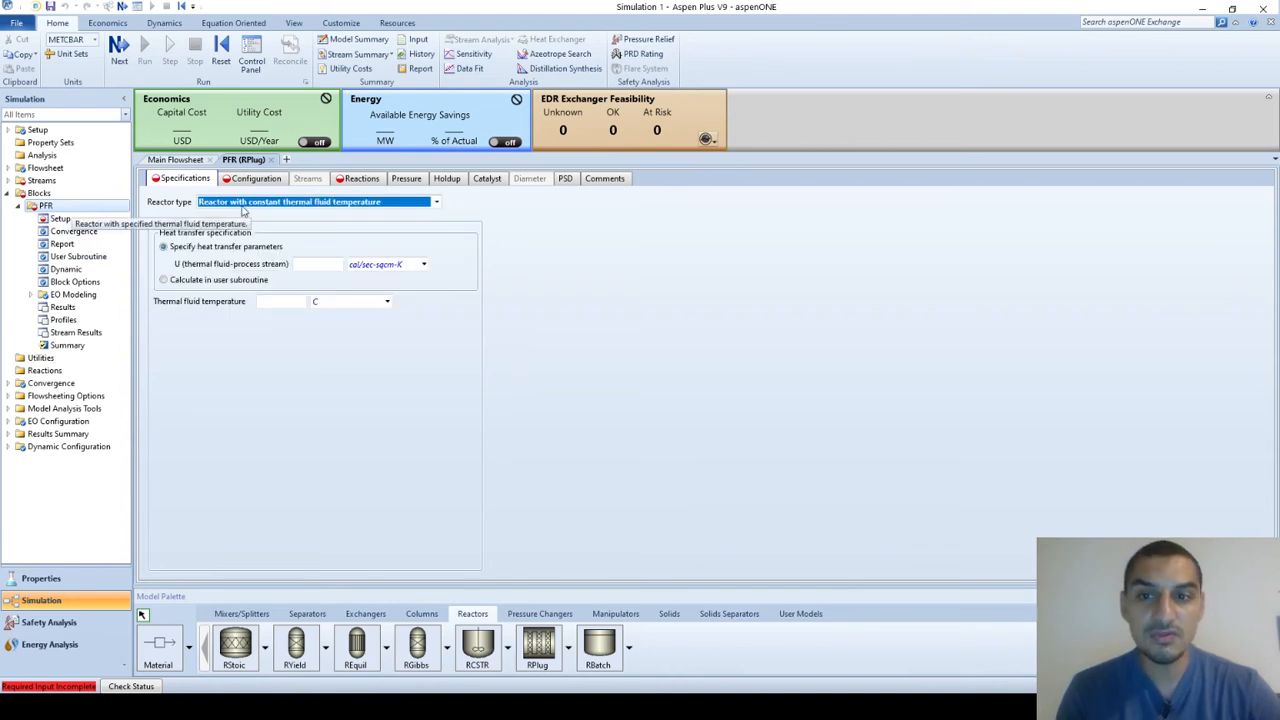
{"action": "left_click", "coordinate": [242, 203]}
{"action": "left_click", "coordinate": [228, 243]}
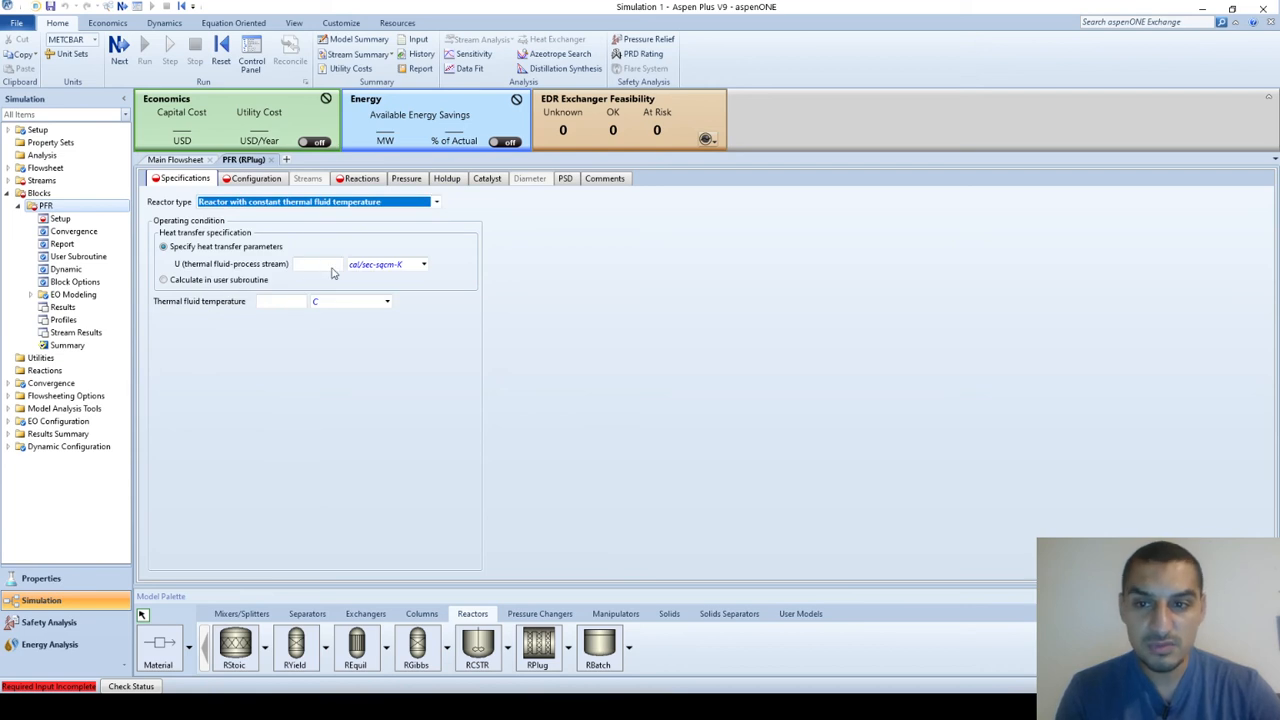
{"action": "left_click", "coordinate": [266, 208]}
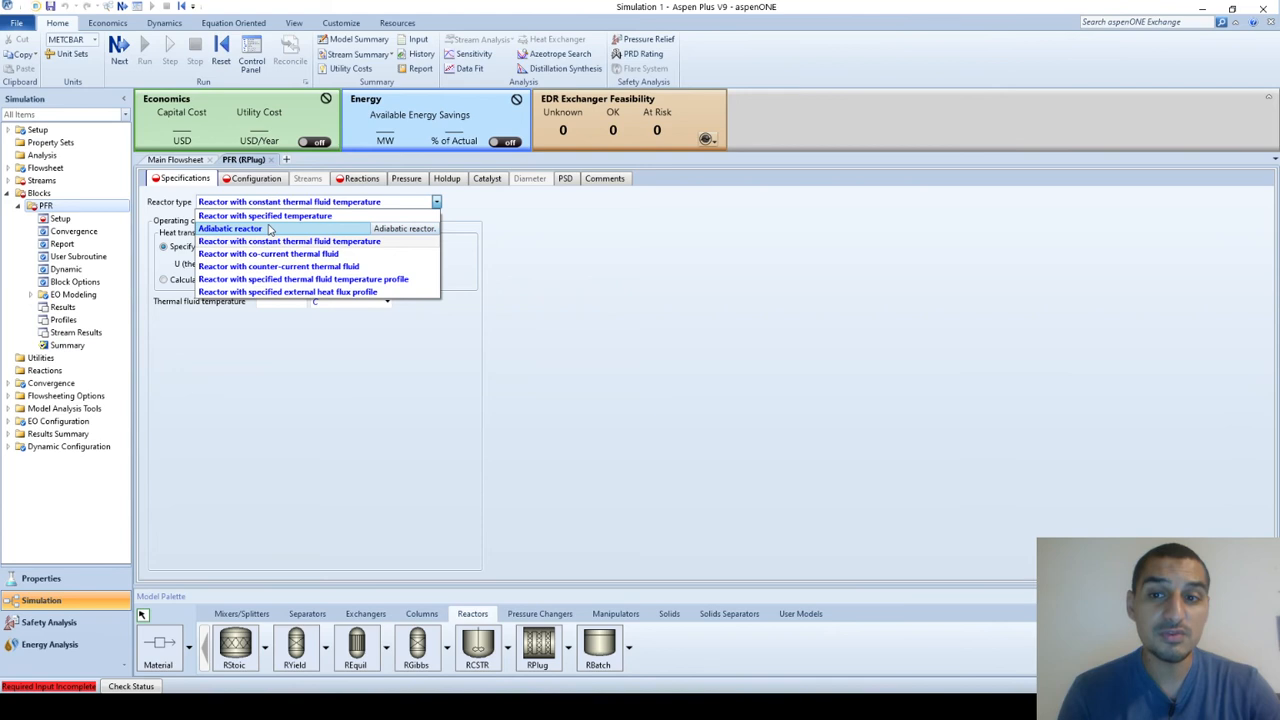
{"action": "left_click", "coordinate": [268, 230]}
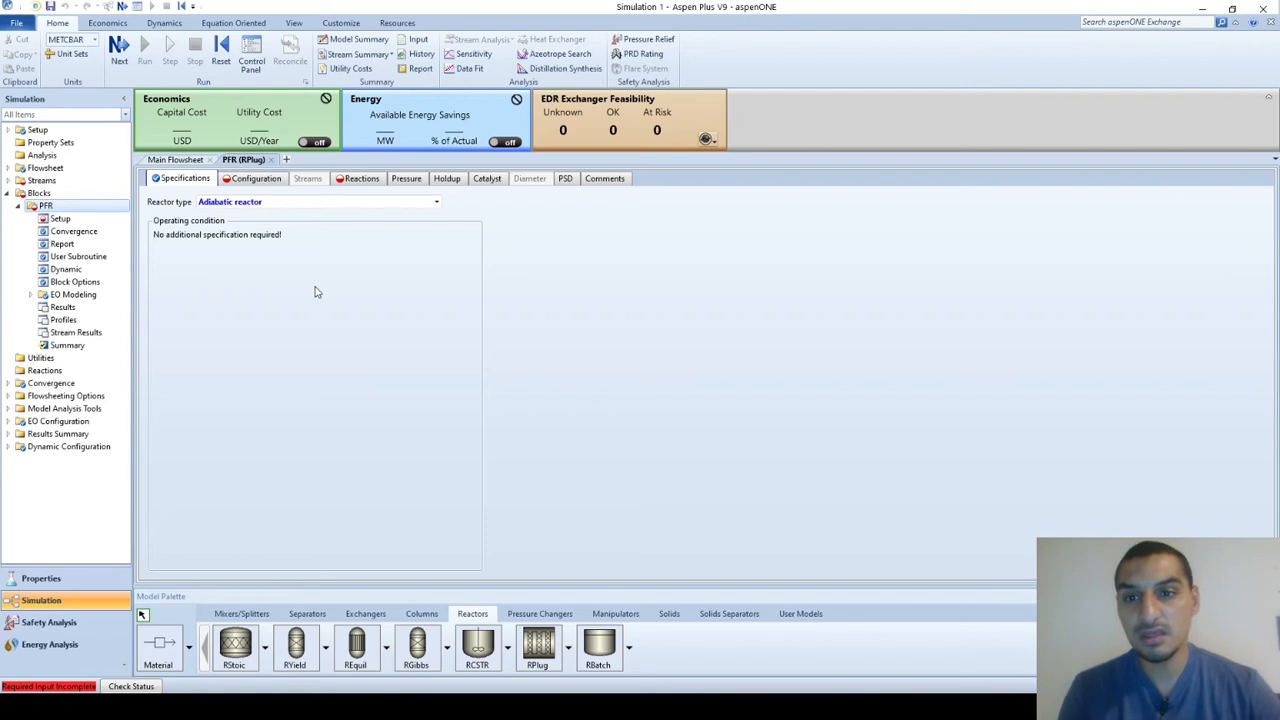
- Enable the Multitube reactor option in the PFR configuration
{"action": "left_click", "coordinate": [260, 180]}
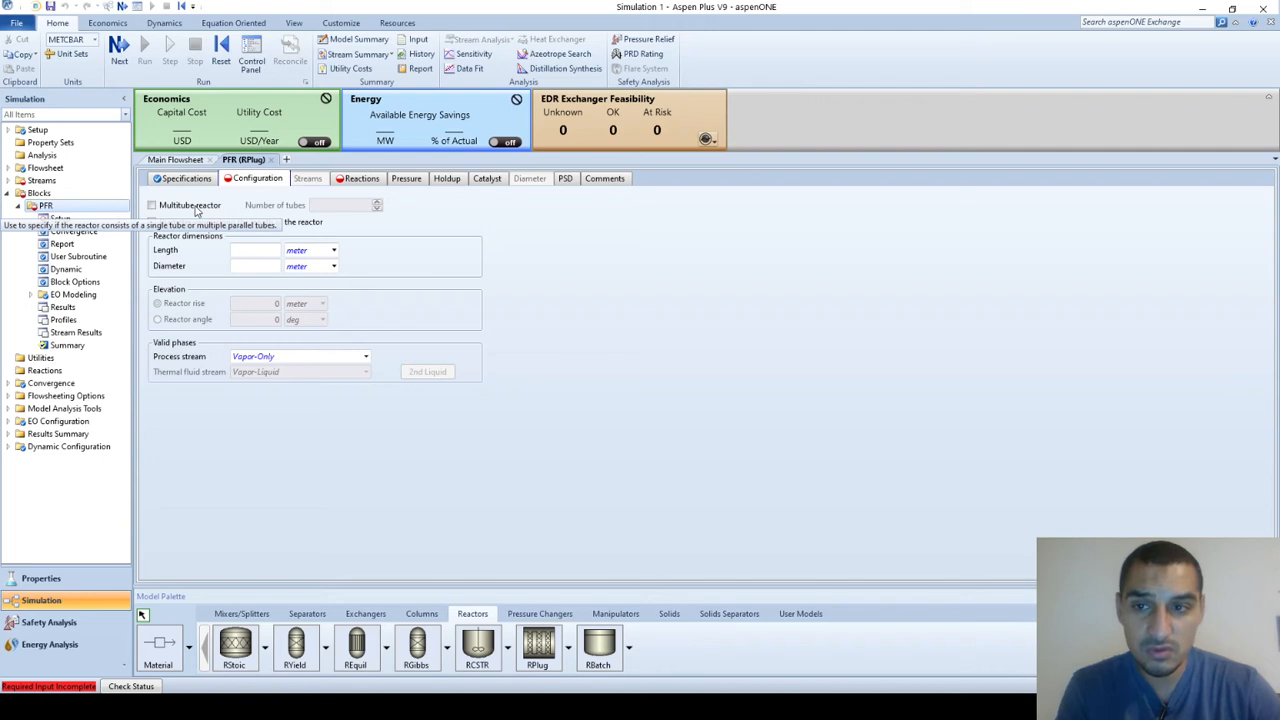
{"action": "left_click", "coordinate": [196, 208]}
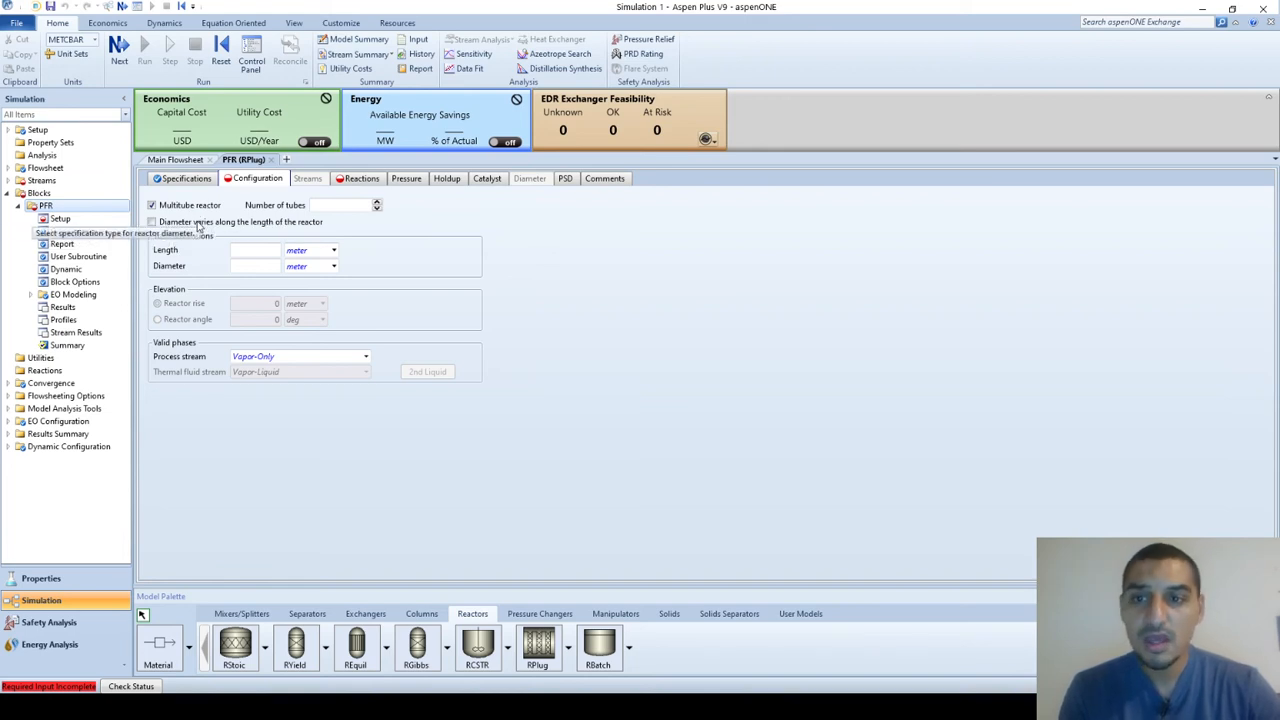
- Try the option for a diameter varying along the reactor length, inspect its location and diameter table, and disable the option
{"action": "left_click", "coordinate": [199, 224]}
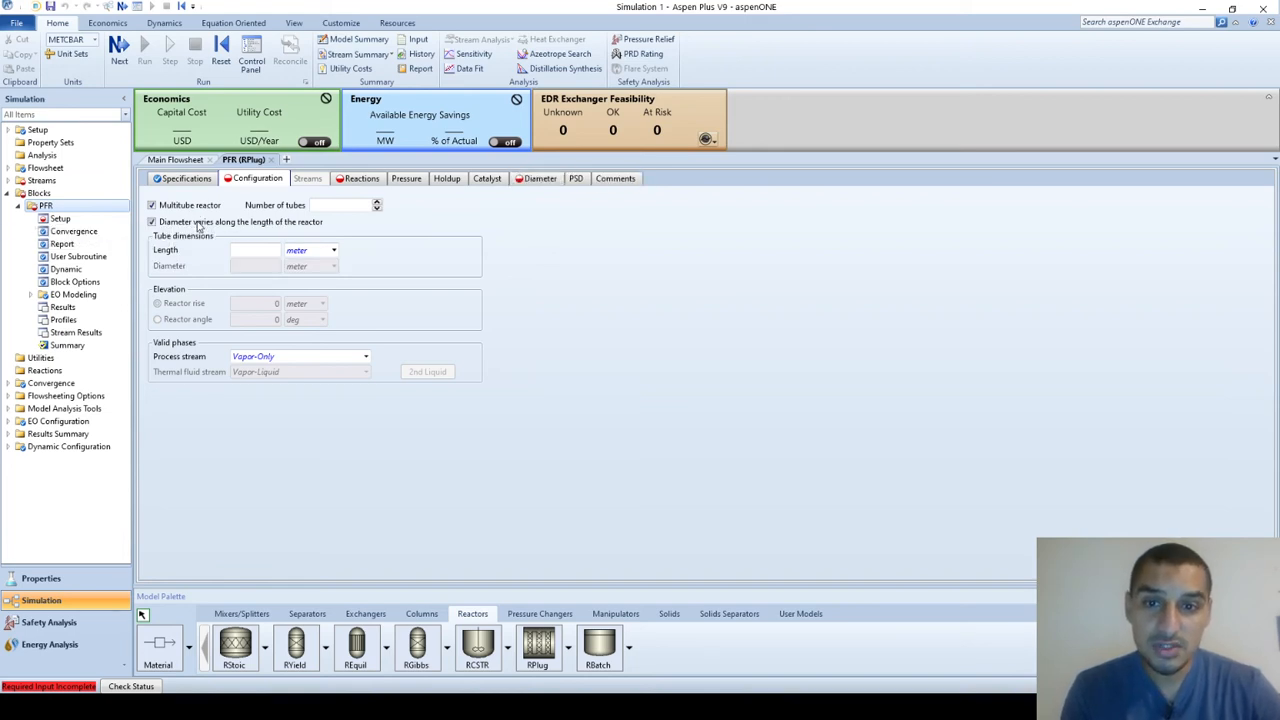
{"action": "left_click", "coordinate": [199, 224]}
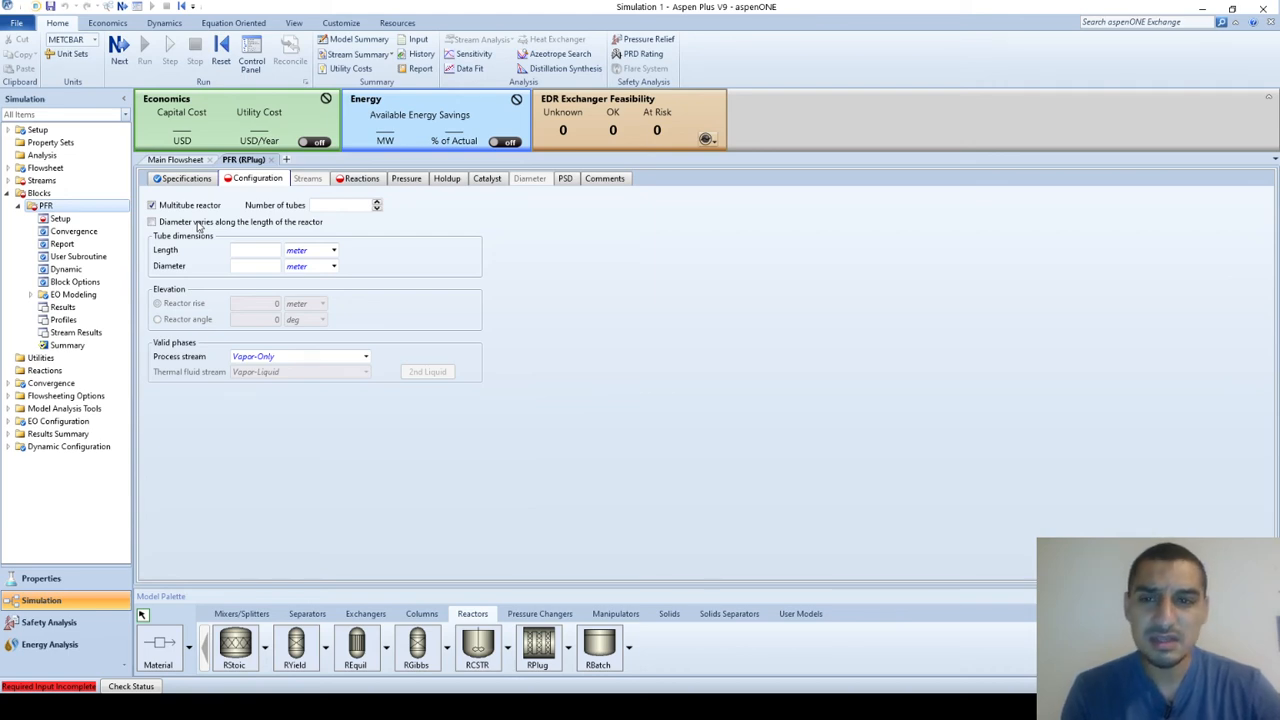
{"action": "left_click", "coordinate": [199, 224]}
{"action": "left_click", "coordinate": [541, 179]}
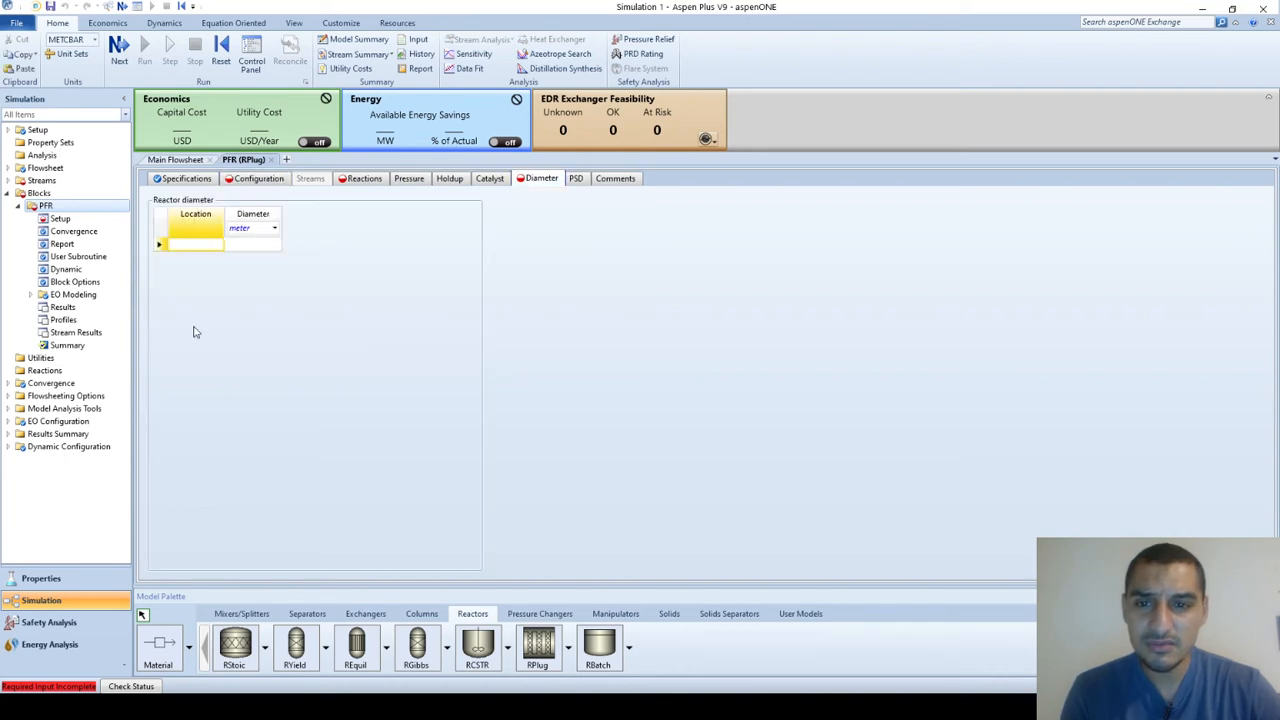
{"action": "left_click", "coordinate": [226, 181]}
{"action": "left_click", "coordinate": [196, 224]}
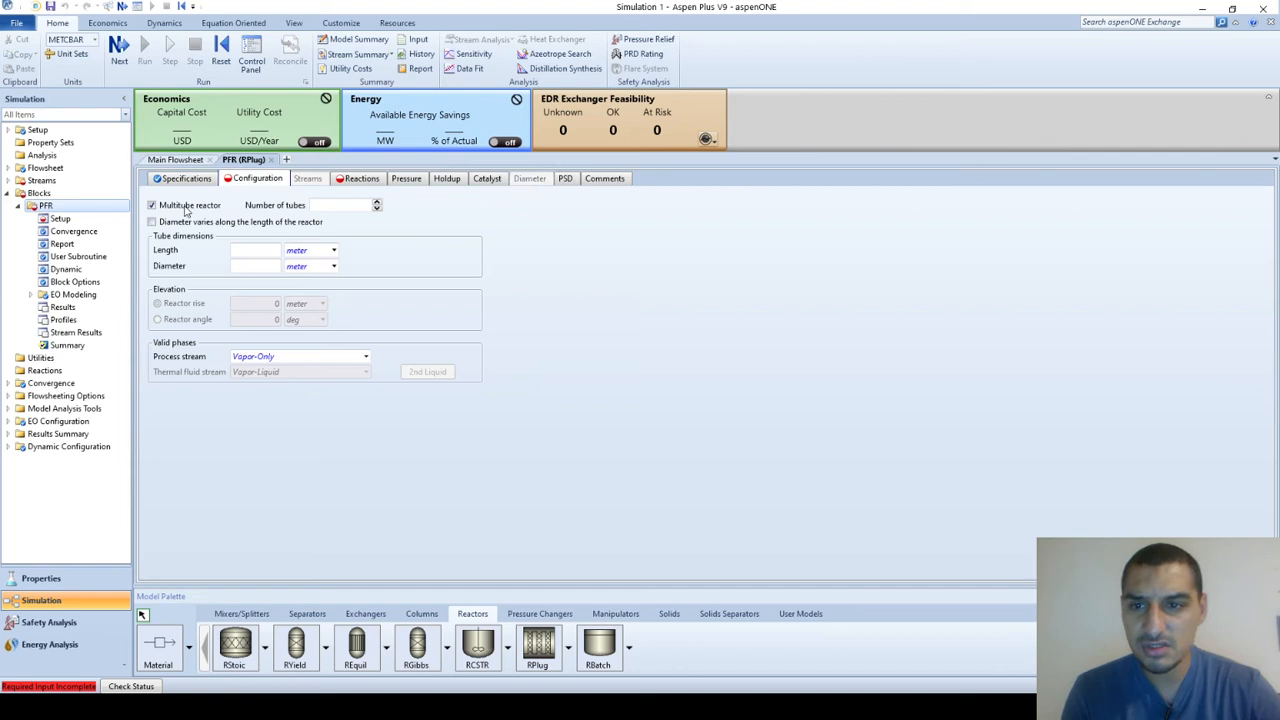
- Disable the multitube reactor option, check the Example 1 problem statement in PowerPoint, and return to Aspen Plus
{"action": "left_click", "coordinate": [185, 207]}
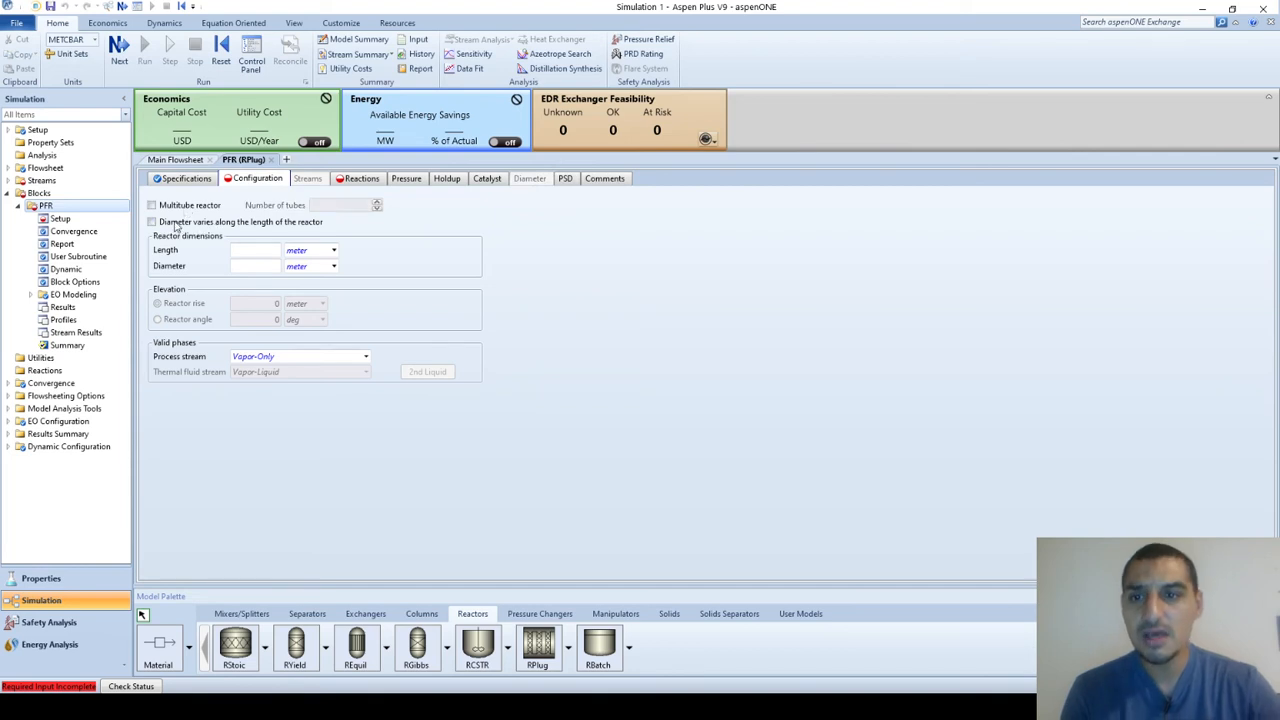
{"action": "left_click", "coordinate": [259, 251]}
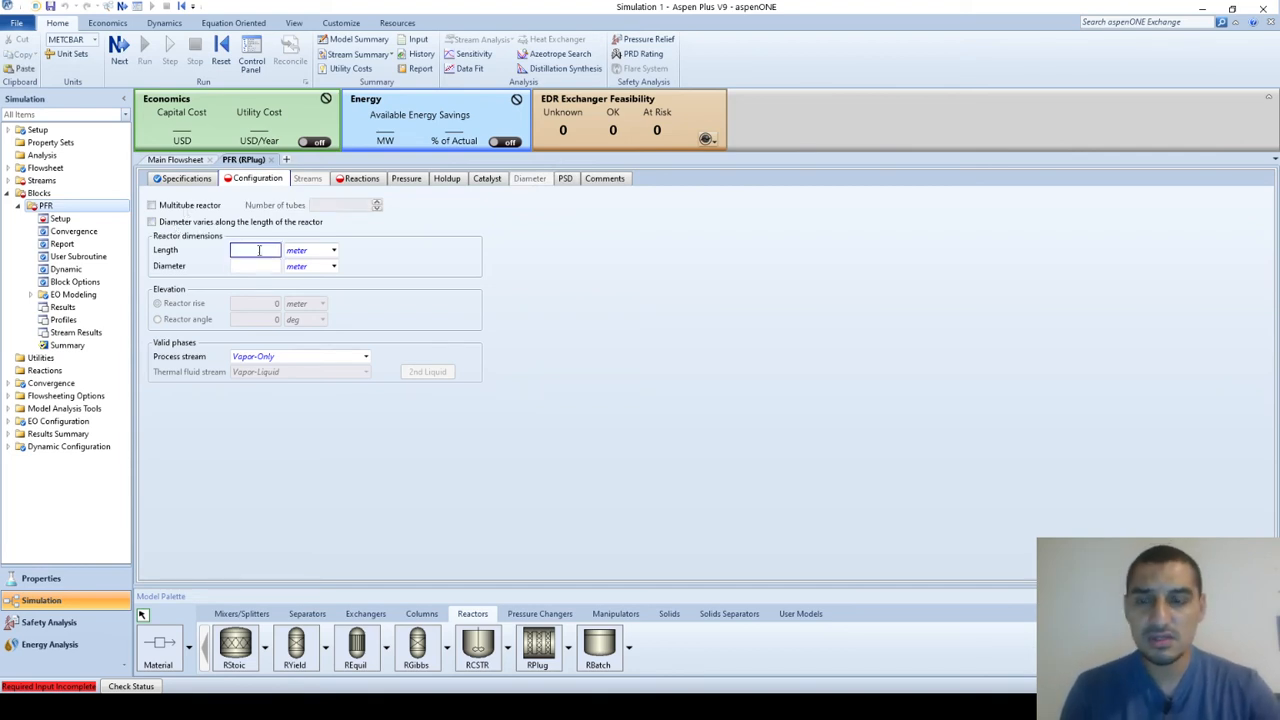
{"action": "key", "text": "alt+Tab"}
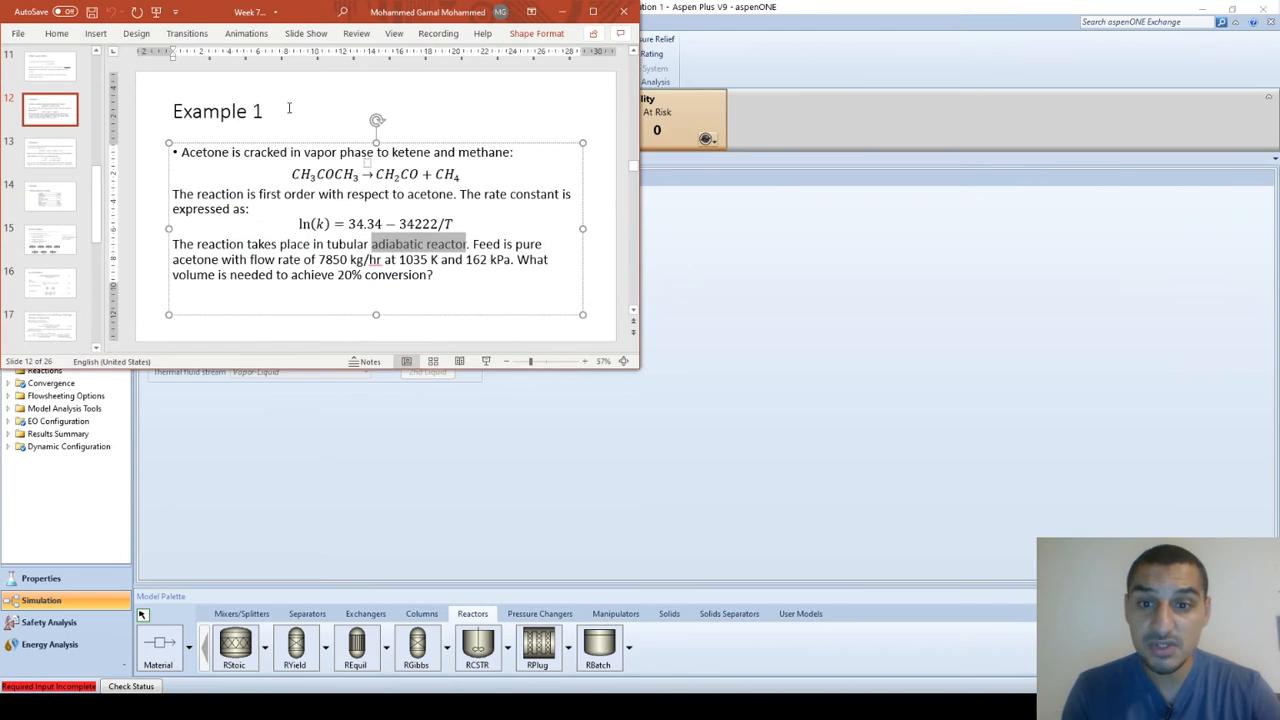
{"action": "left_click", "coordinate": [445, 310]}
{"action": "left_click", "coordinate": [447, 332]}
{"action": "key", "text": "alt+Tab"}
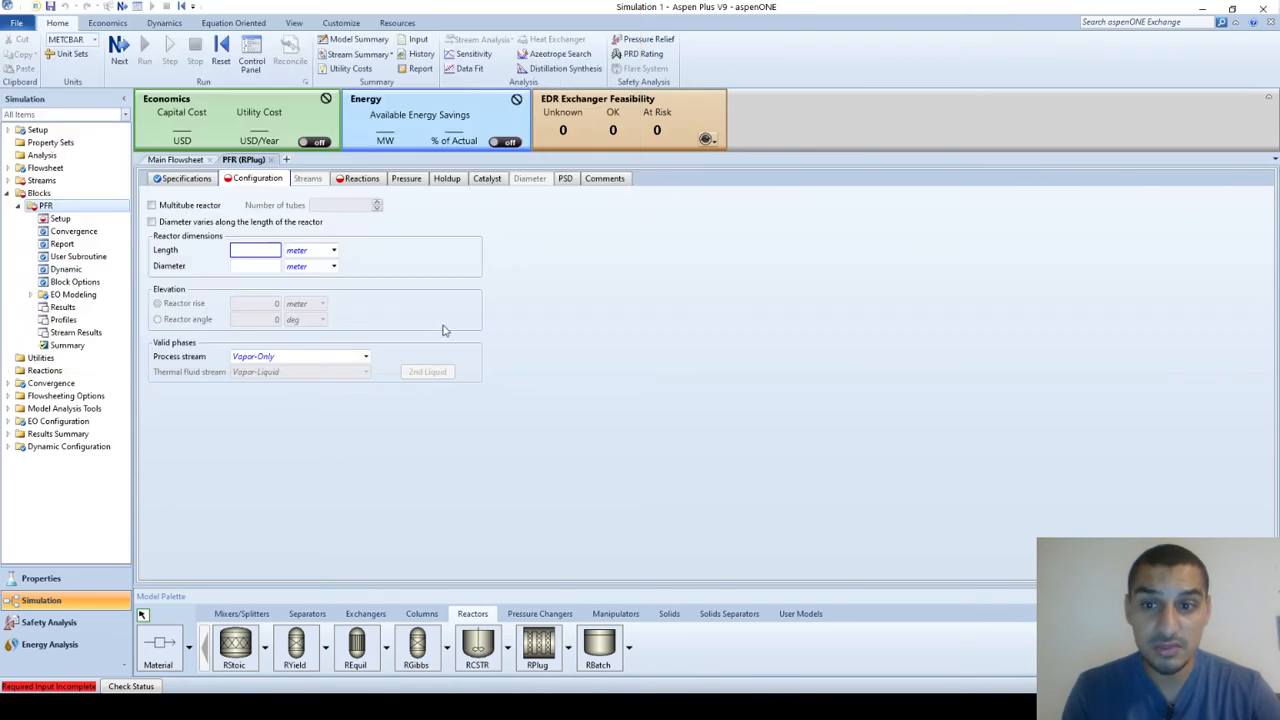
- Set the reactor length to 1.5 meter and its diameter to 0.25 meter
{"action": "type", "text": "1"}
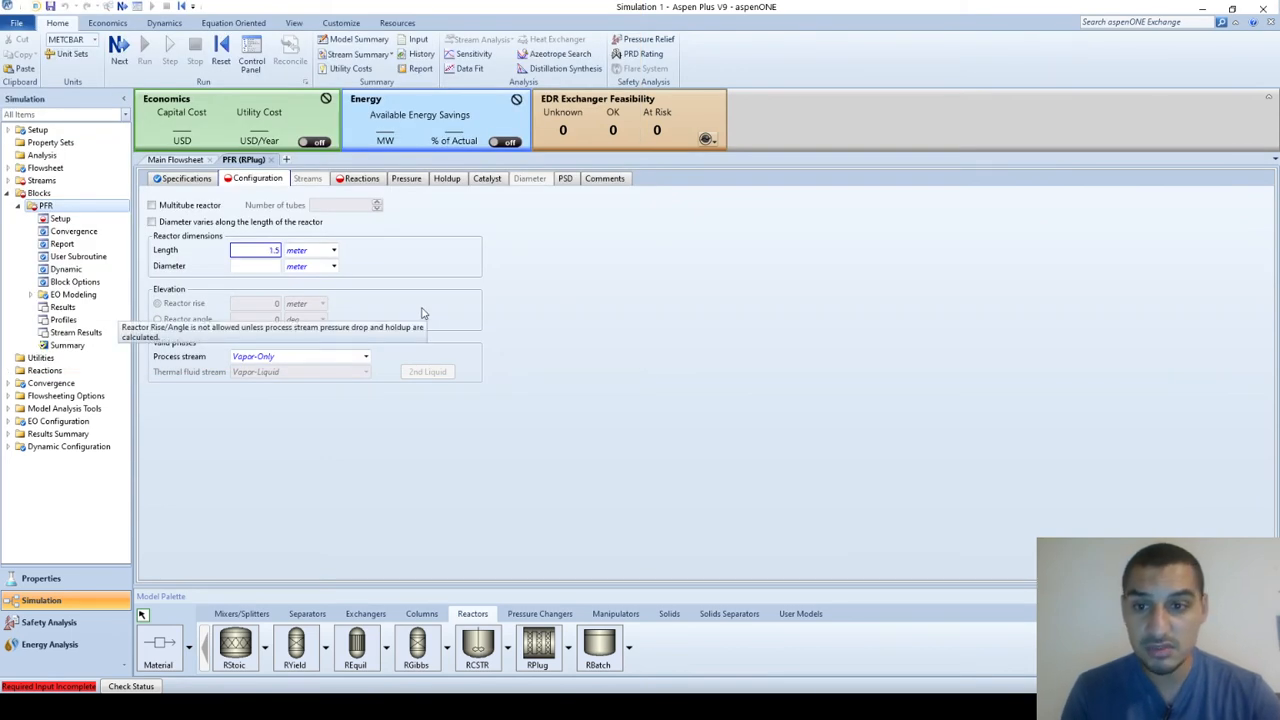
{"action": "type", "text": ".5"}
{"action": "key", "text": "Tab"}
{"action": "key", "text": "Tab"}
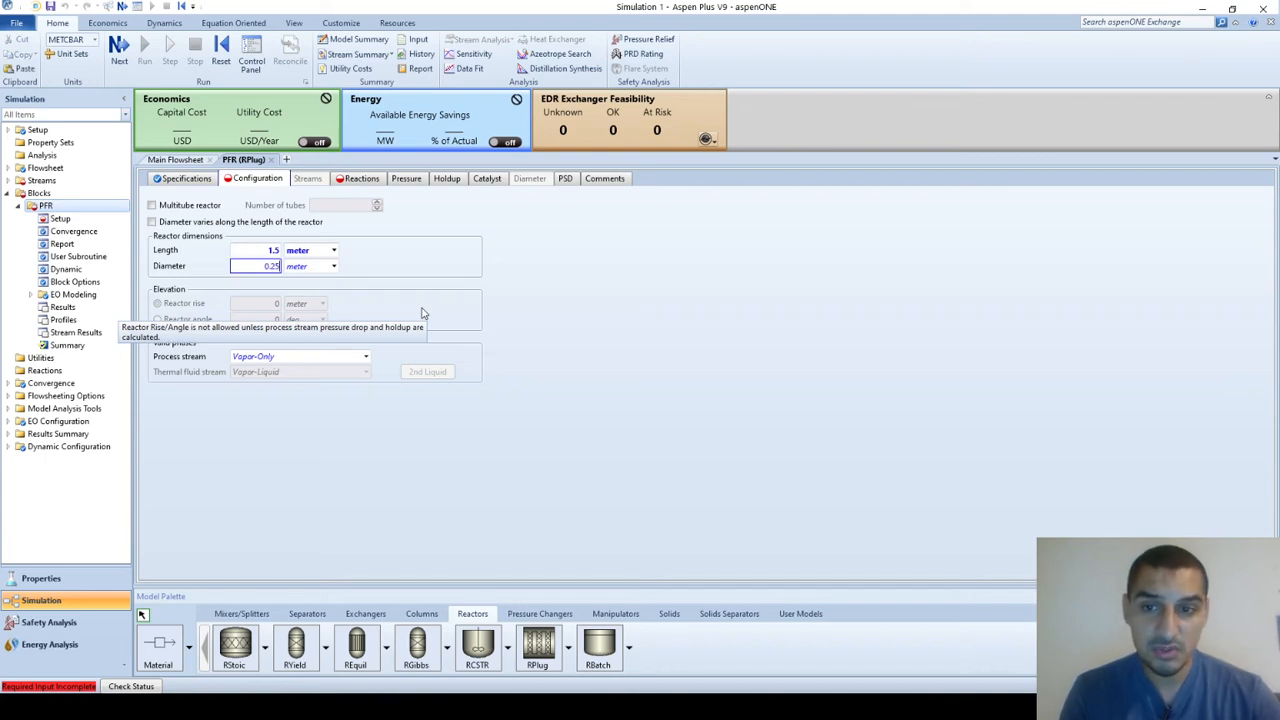
{"action": "type", "text": "0.25"}
{"action": "key", "text": "Return"}
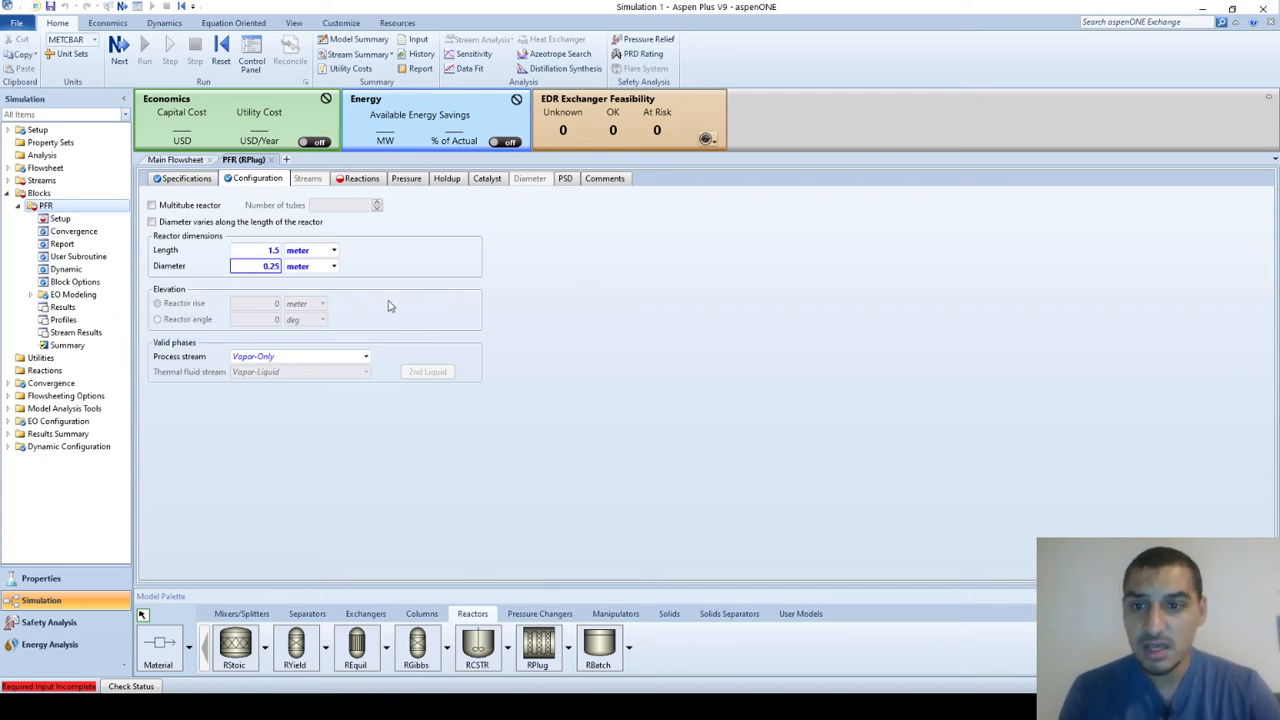
- Inspect the valid phase options for the process stream, check the feed temperature in the PowerPoint problem statement, and return to Aspen Plus
{"action": "left_click", "coordinate": [209, 297]}
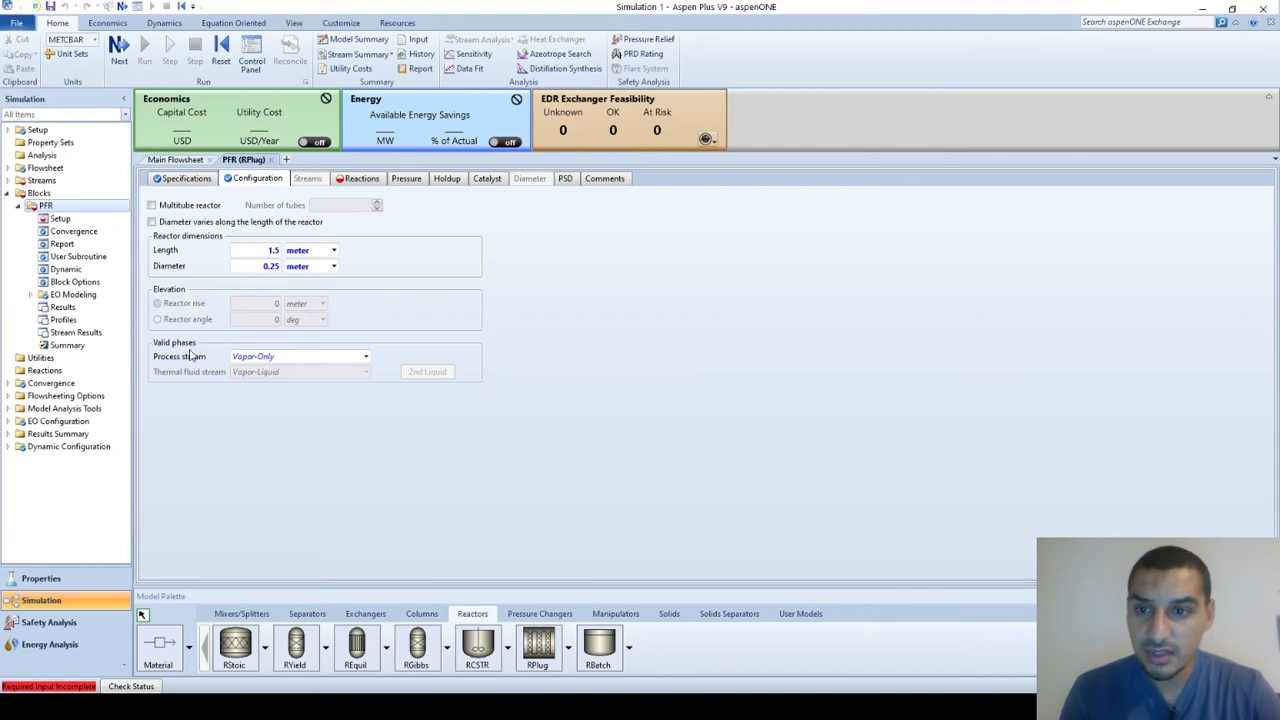
{"action": "left_click", "coordinate": [365, 360]}
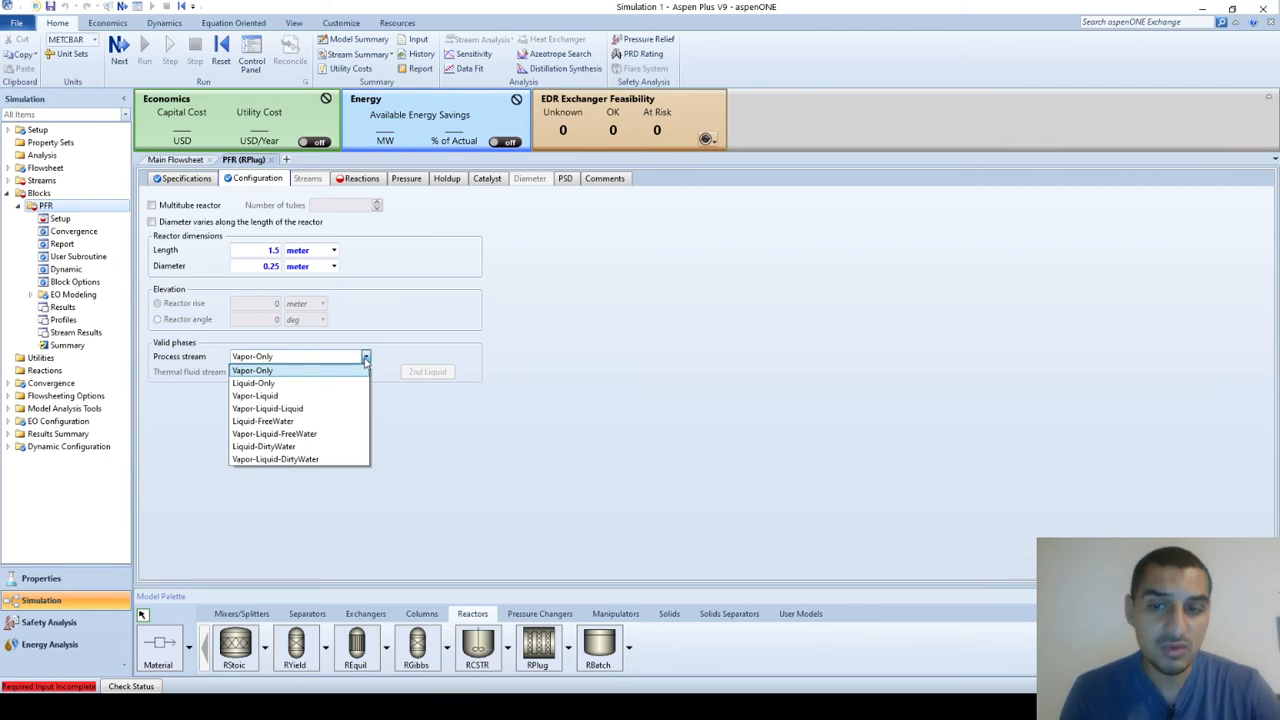
{"action": "left_click", "coordinate": [365, 360]}
{"action": "key", "text": "alt+Tab"}
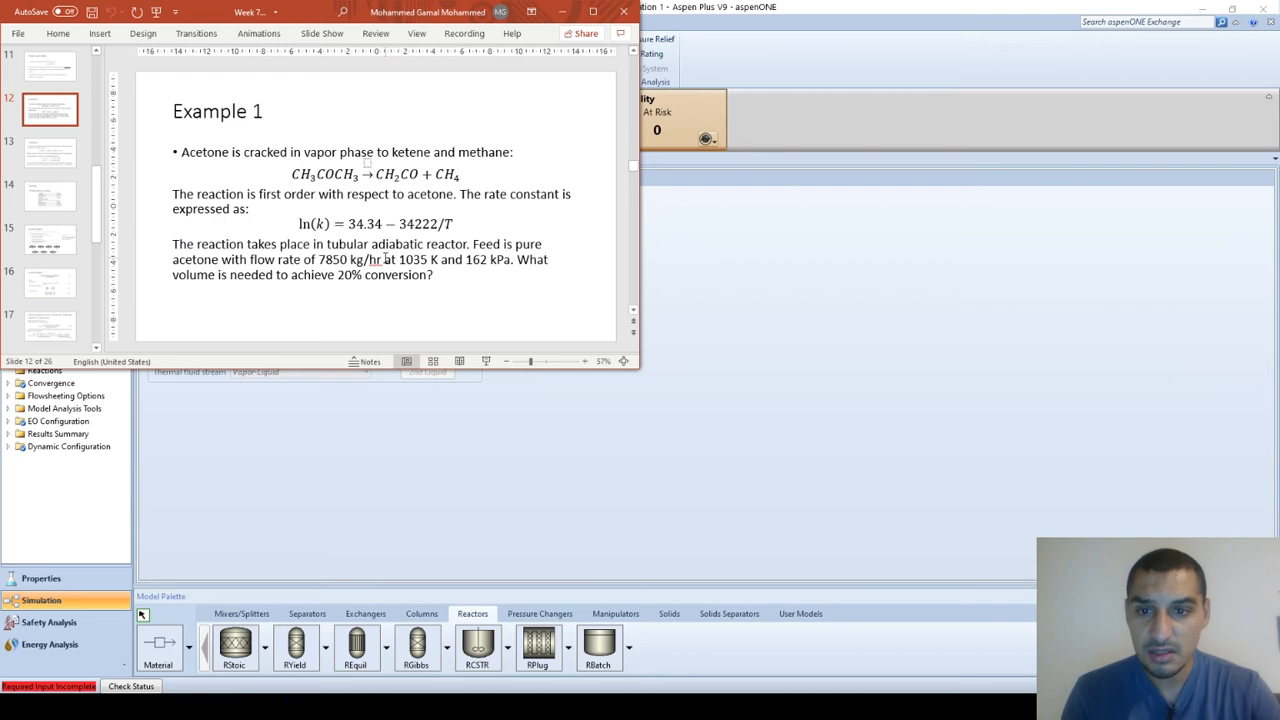
{"action": "left_click_drag", "start_coordinate": [412, 259], "coordinate": [434, 259]}
{"action": "key", "text": "alt+Tab"}
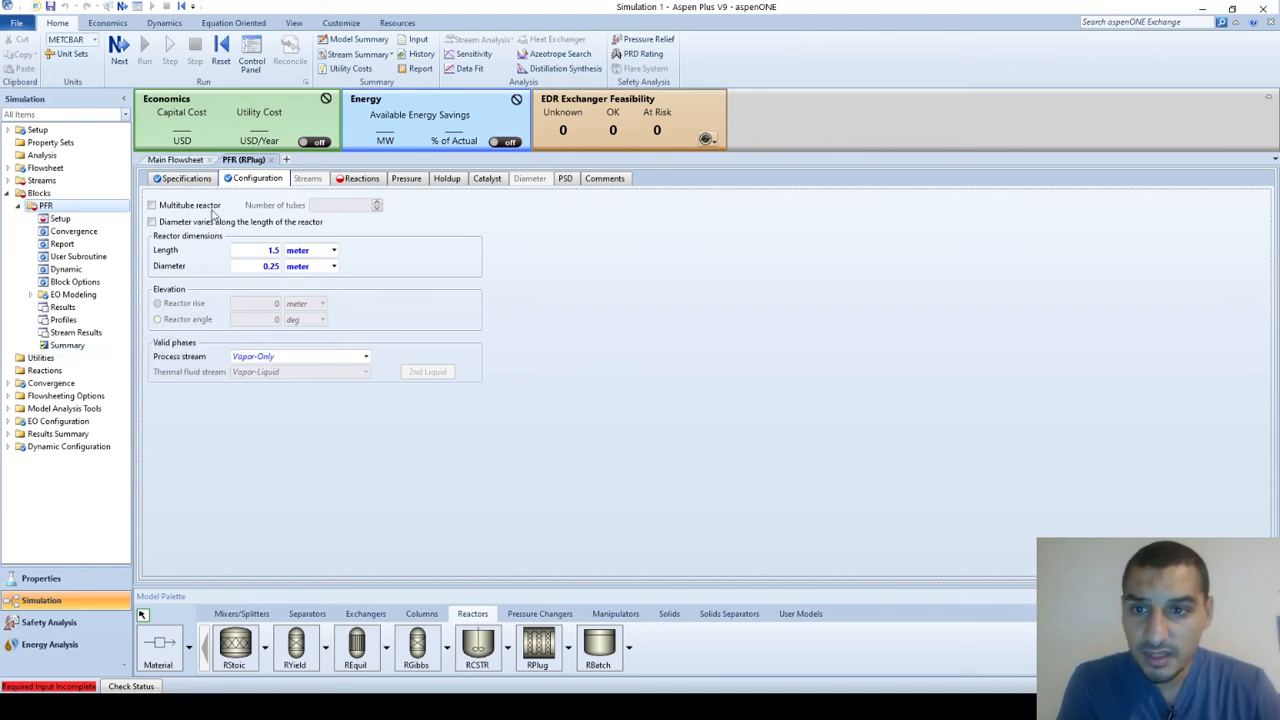
- Review the PFR product streams and reaction set selection, switching the Reactive system option off and back on
{"action": "left_click", "coordinate": [310, 178]}
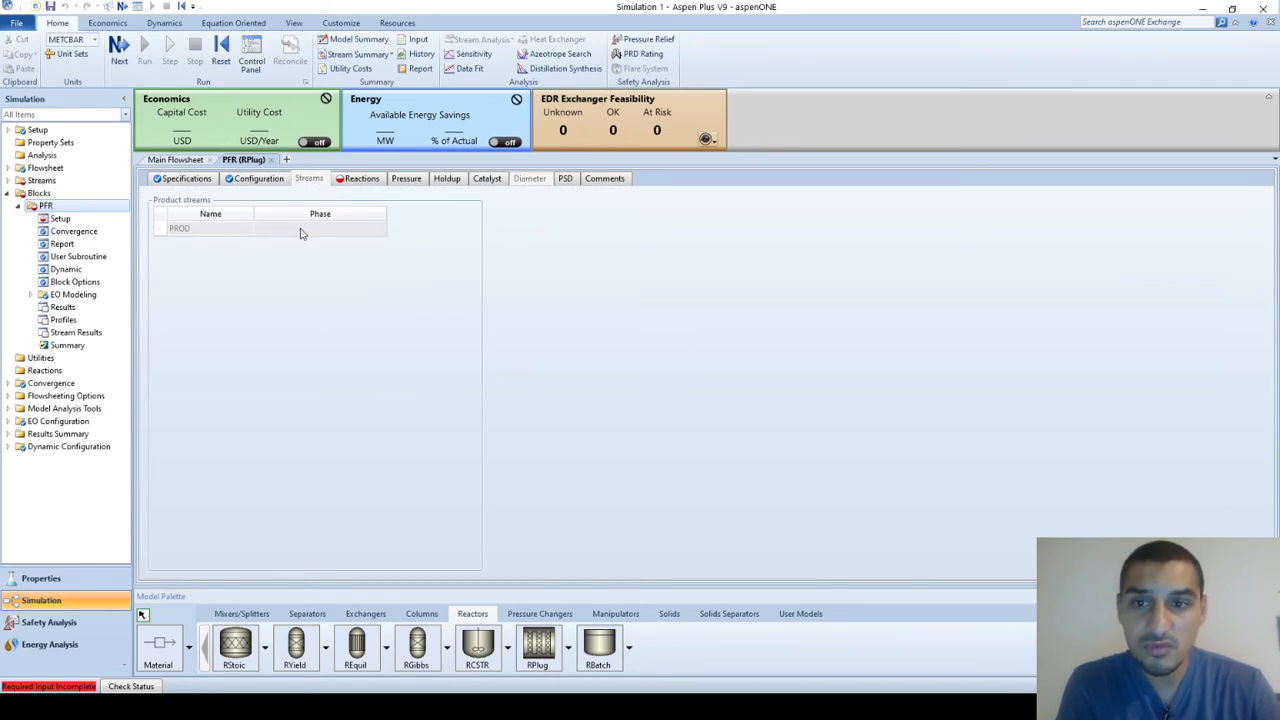
{"action": "mouse_move", "coordinate": [301, 233]}
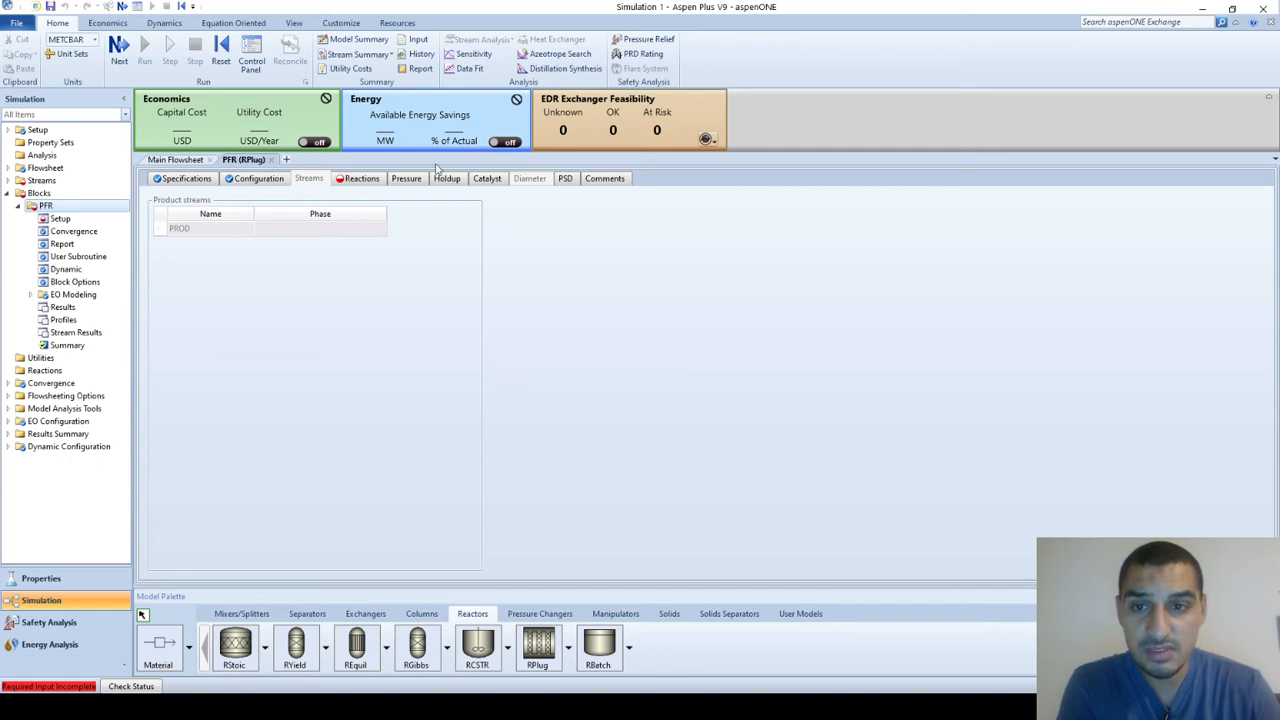
{"action": "left_click", "coordinate": [362, 180]}
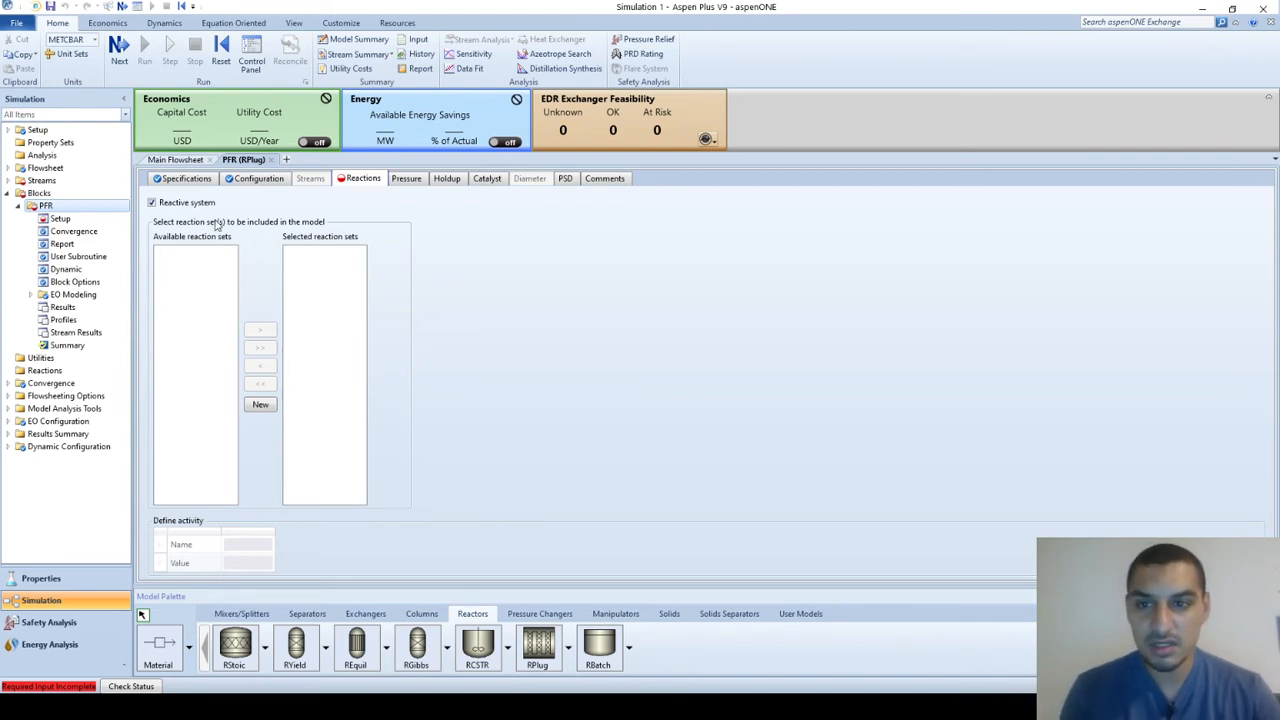
{"action": "left_click", "coordinate": [153, 203]}
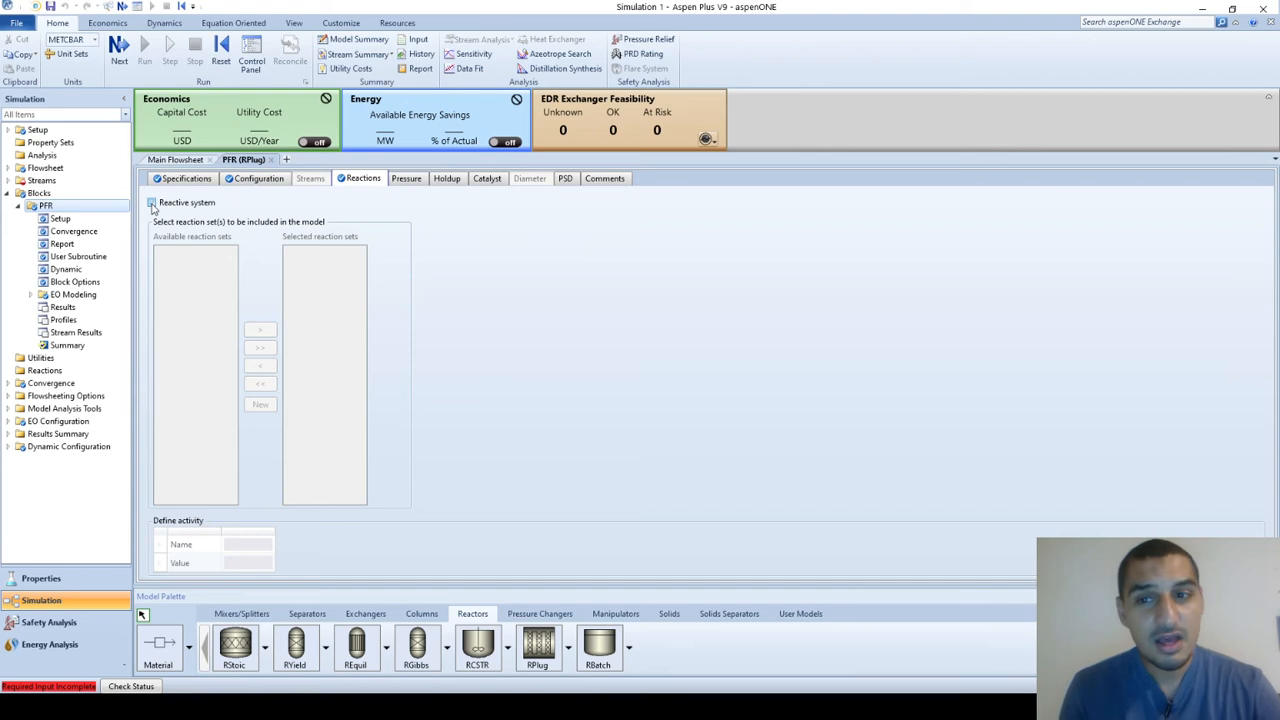
{"action": "left_click", "coordinate": [152, 203]}
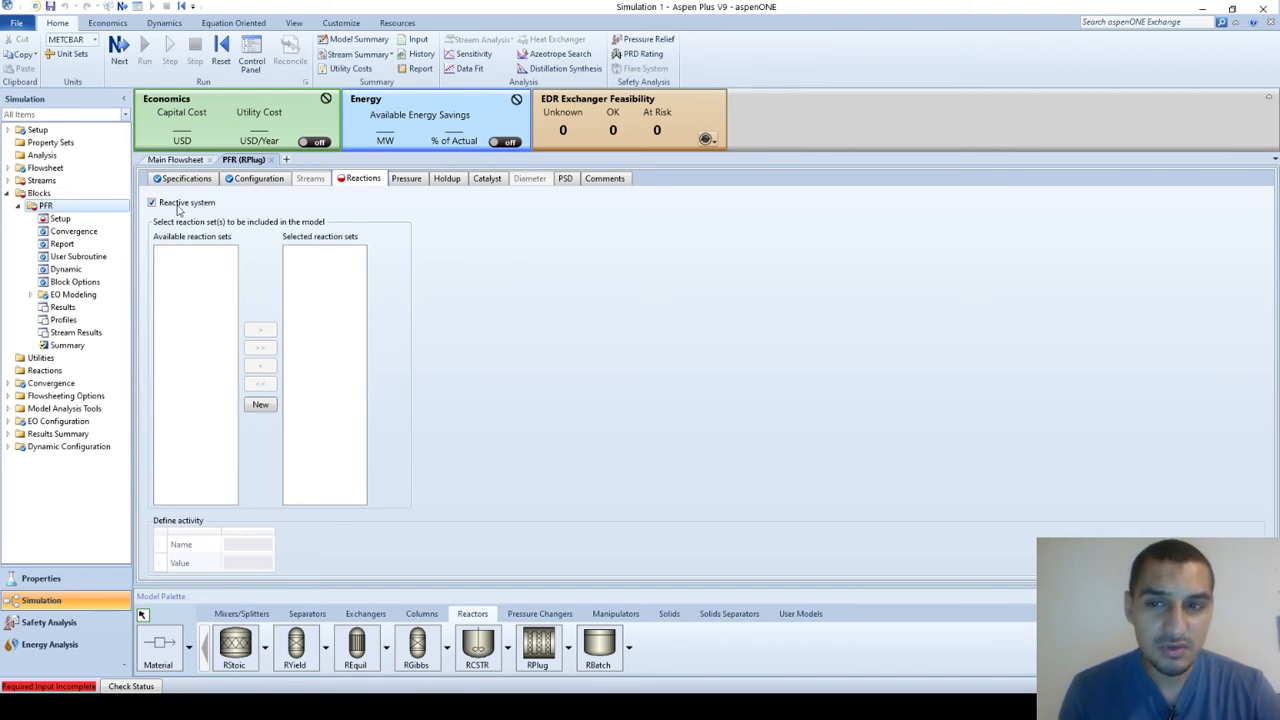
- Try calculating the PFR pressure drop in a user subroutine and compare it with the specified pressure drop option
{"action": "left_click", "coordinate": [407, 179]}
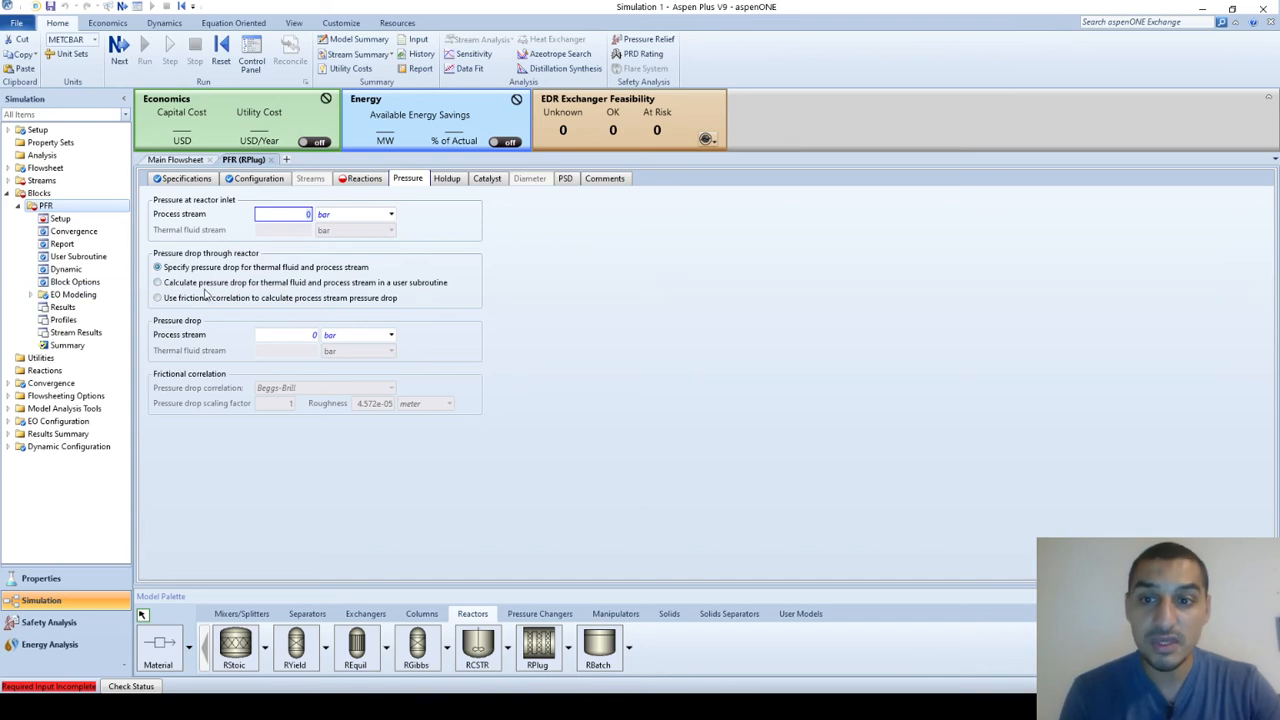
{"action": "left_click", "coordinate": [205, 291]}
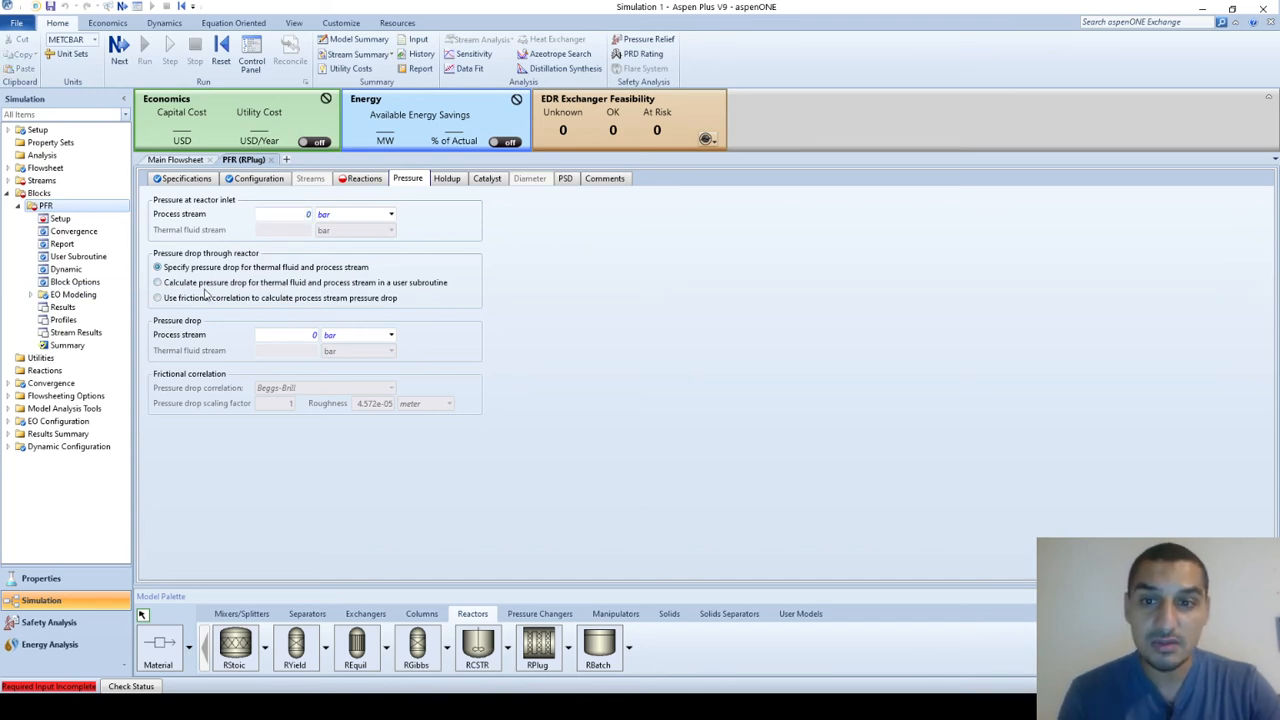
{"action": "left_click", "coordinate": [208, 284]}
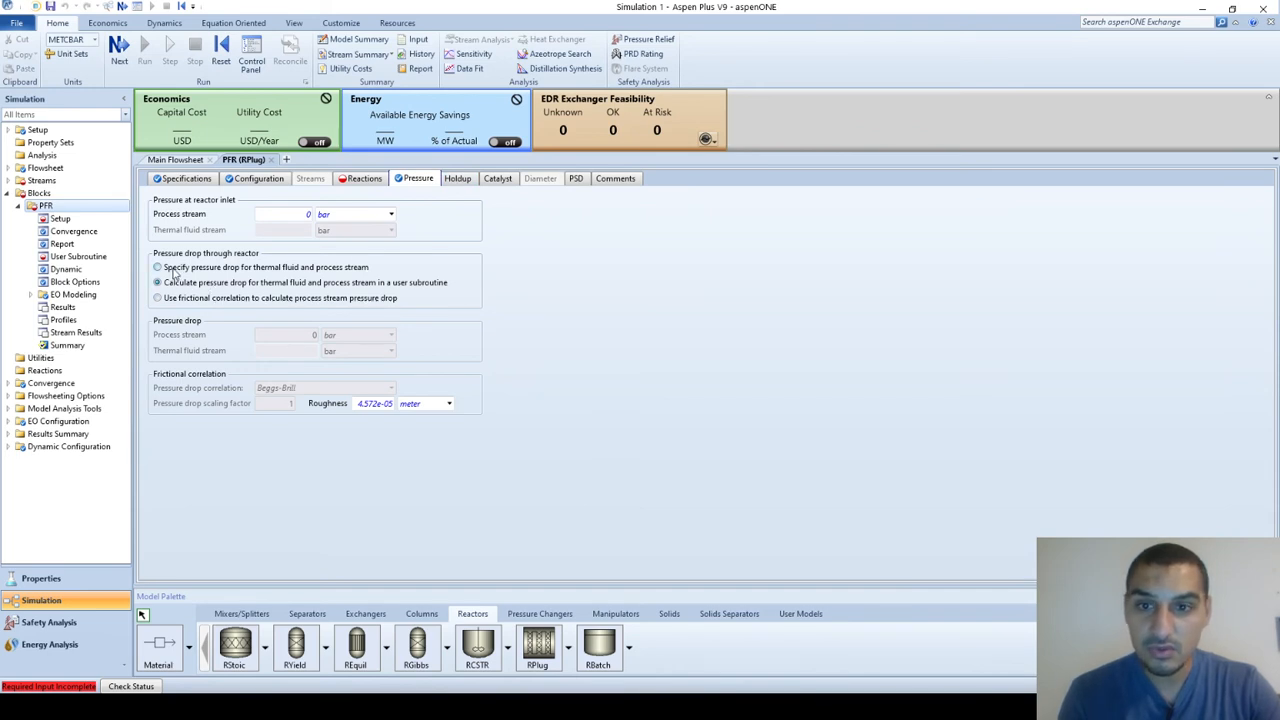
{"action": "left_click", "coordinate": [176, 269]}
{"action": "left_click", "coordinate": [184, 284]}
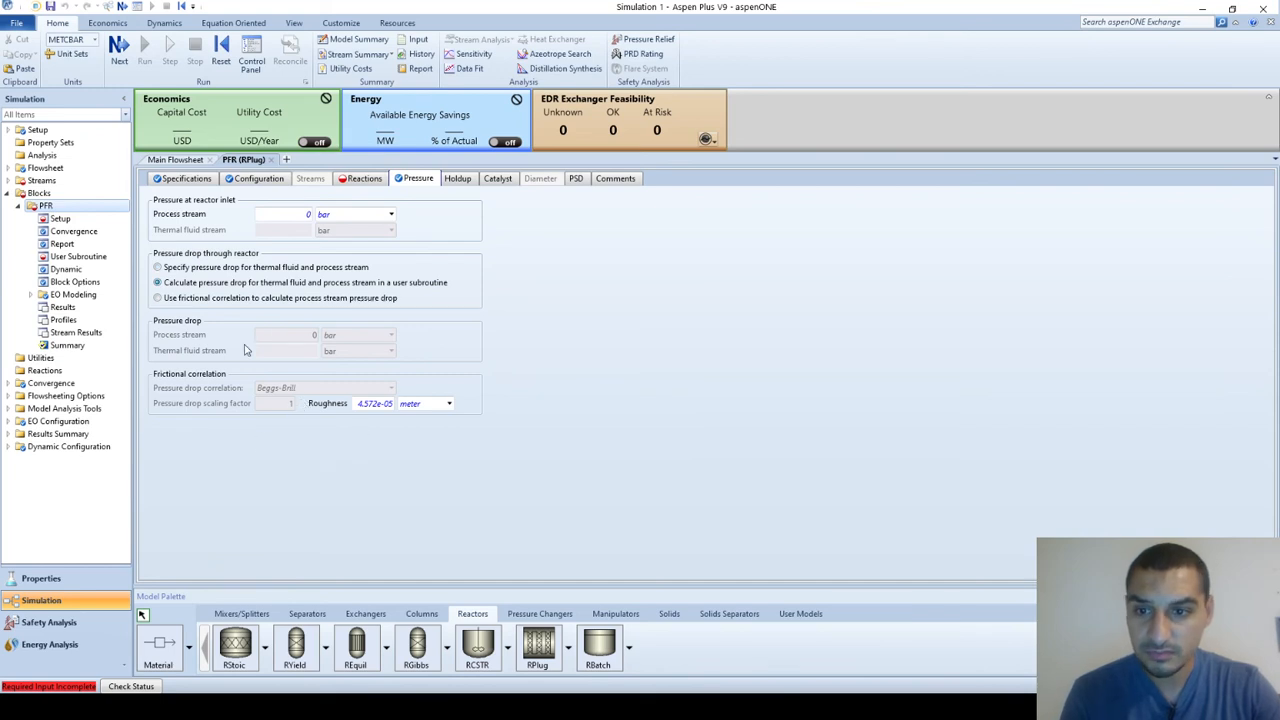
- Try the frictional correlation for the process stream pressure drop, inspect the available correlations, and restore the specified pressure drop option
{"action": "left_click", "coordinate": [215, 298]}
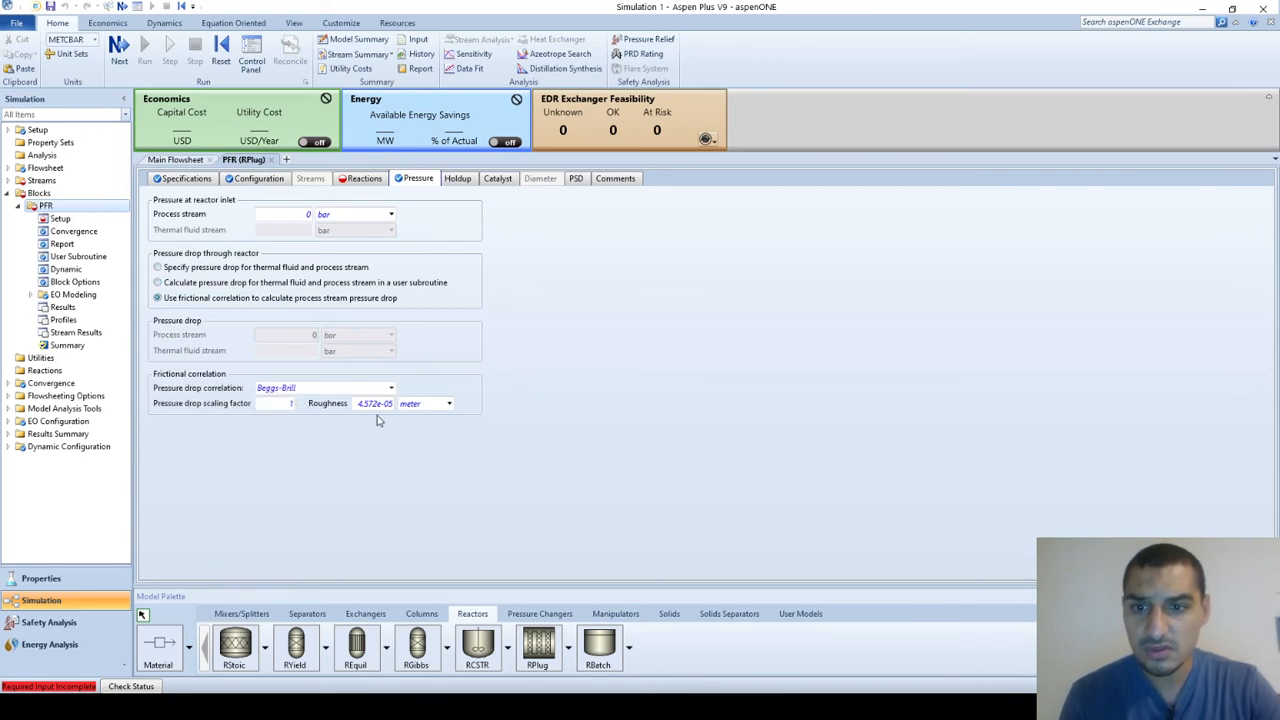
{"action": "left_click", "coordinate": [325, 391]}
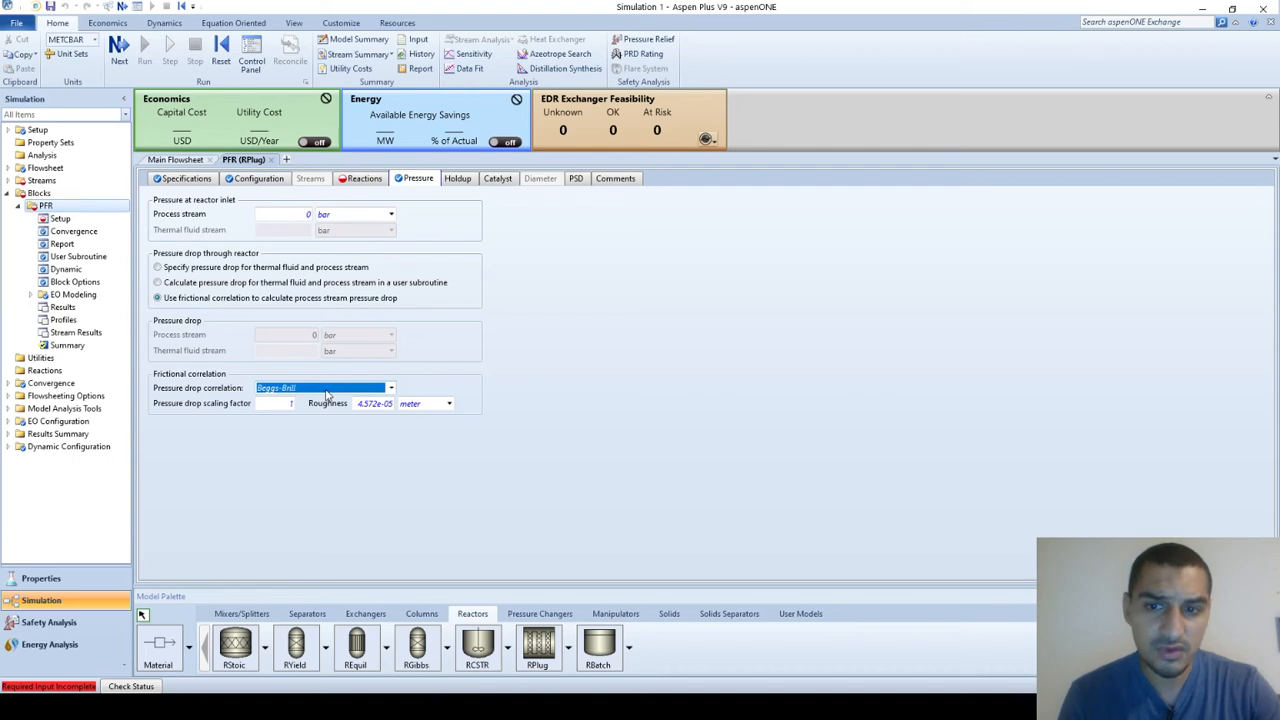
{"action": "left_click", "coordinate": [325, 391]}
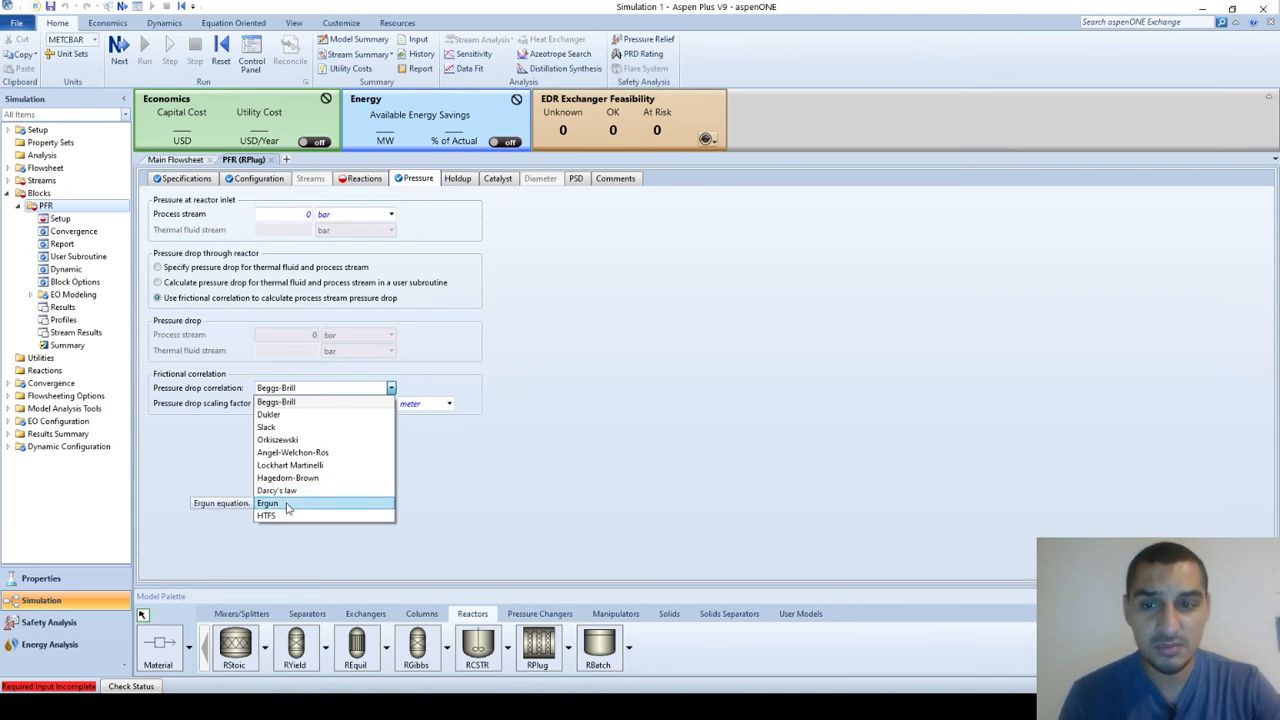
{"action": "left_click", "coordinate": [458, 466]}
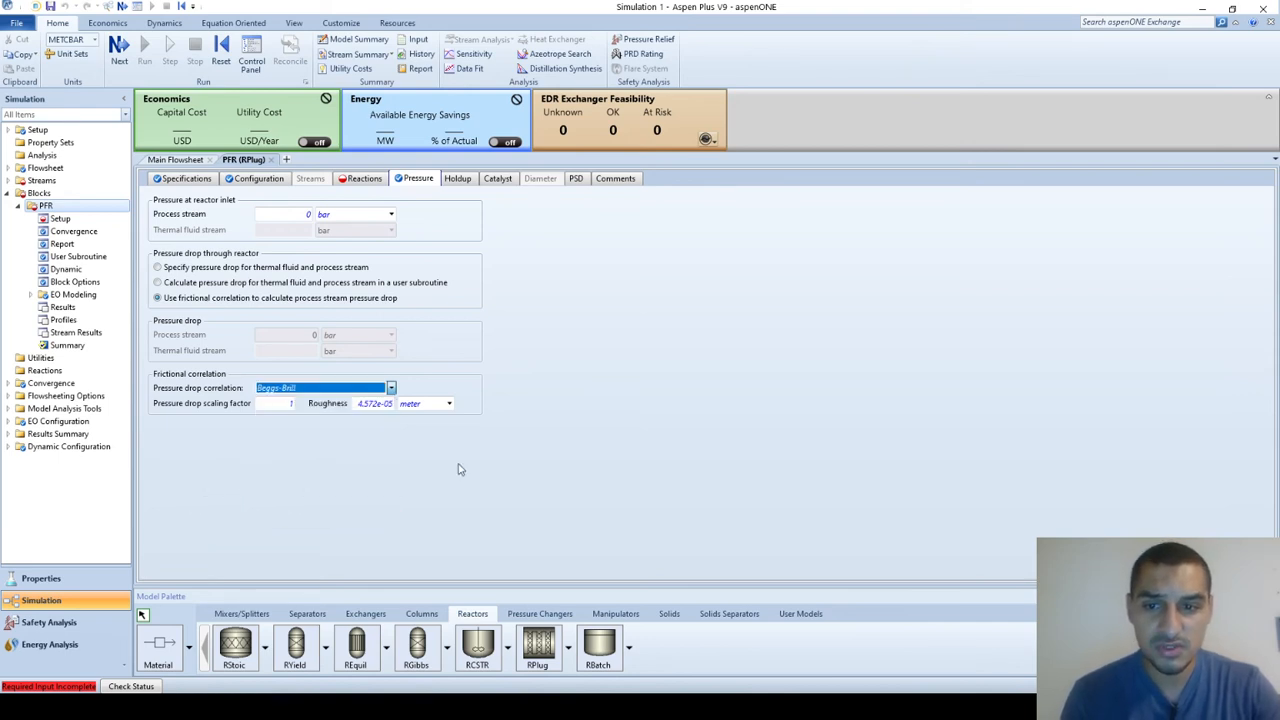
{"action": "left_click", "coordinate": [188, 270]}
{"action": "left_click", "coordinate": [189, 268]}
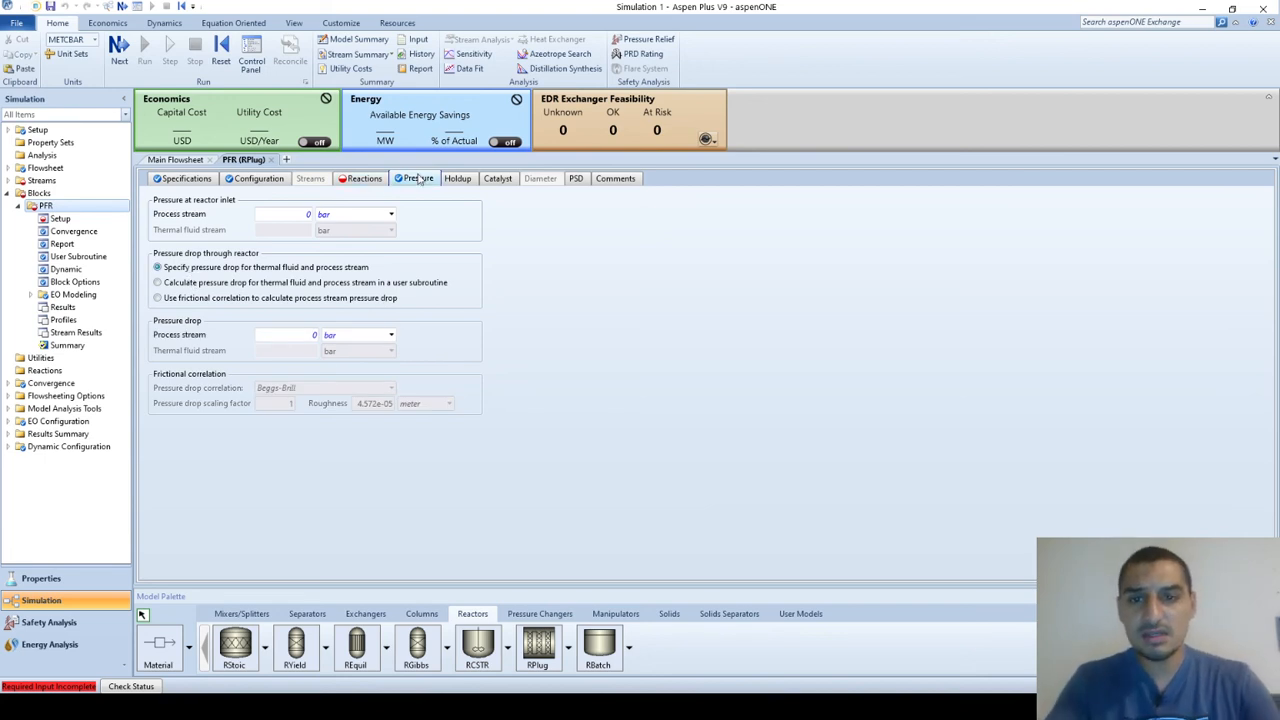
- Review the reactor holdup settings, try the Catalyst present in reactor option to inspect its loading and voidage inputs, and disable it
{"action": "left_click", "coordinate": [458, 179]}
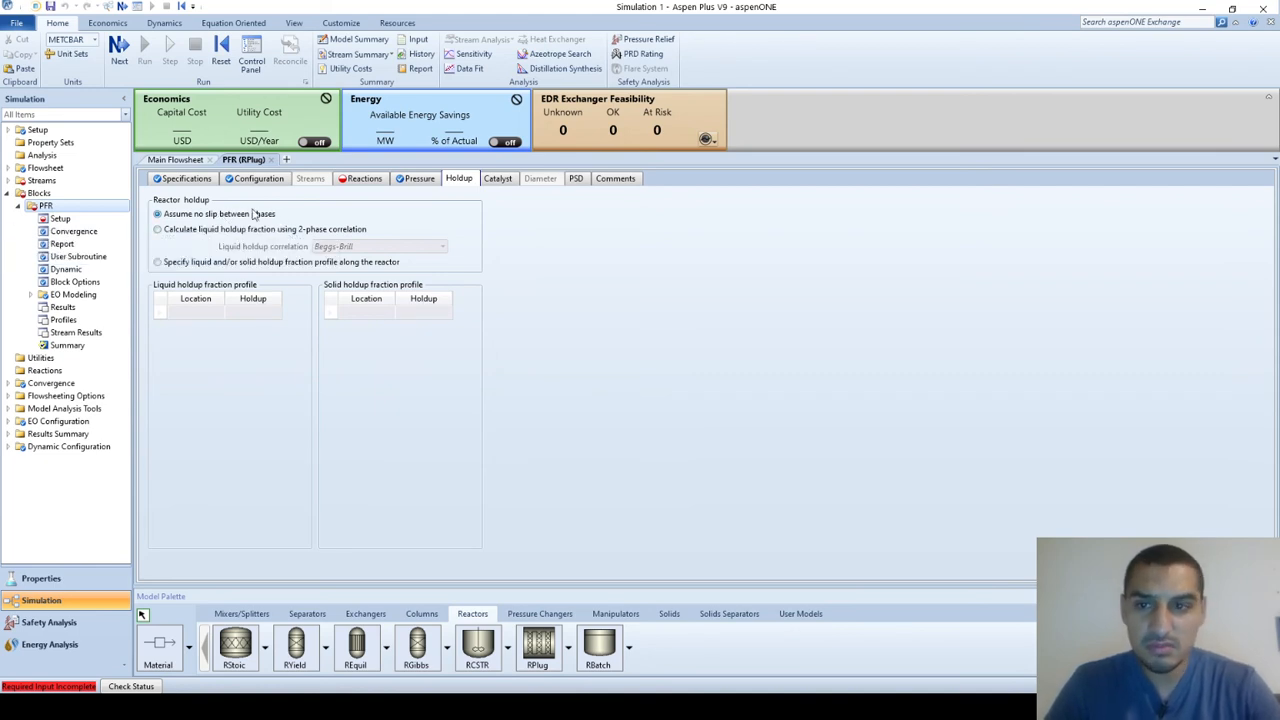
{"action": "left_click", "coordinate": [497, 179]}
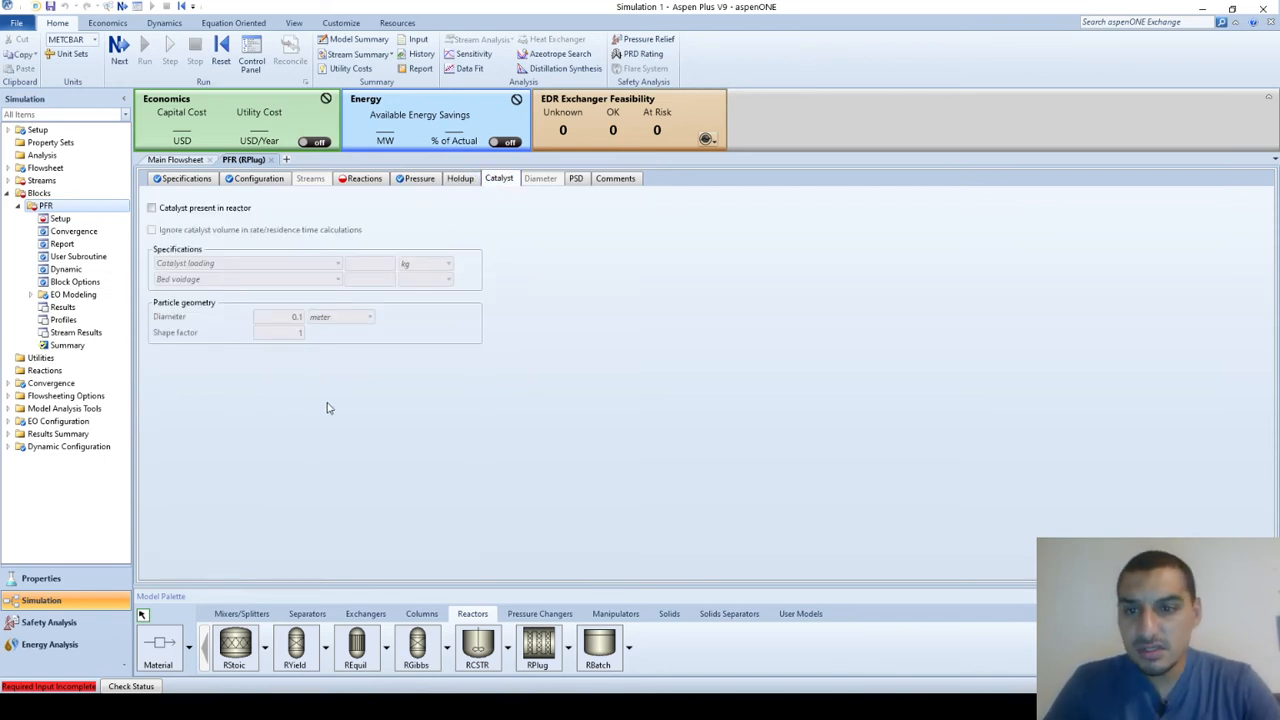
{"action": "left_click", "coordinate": [222, 212]}
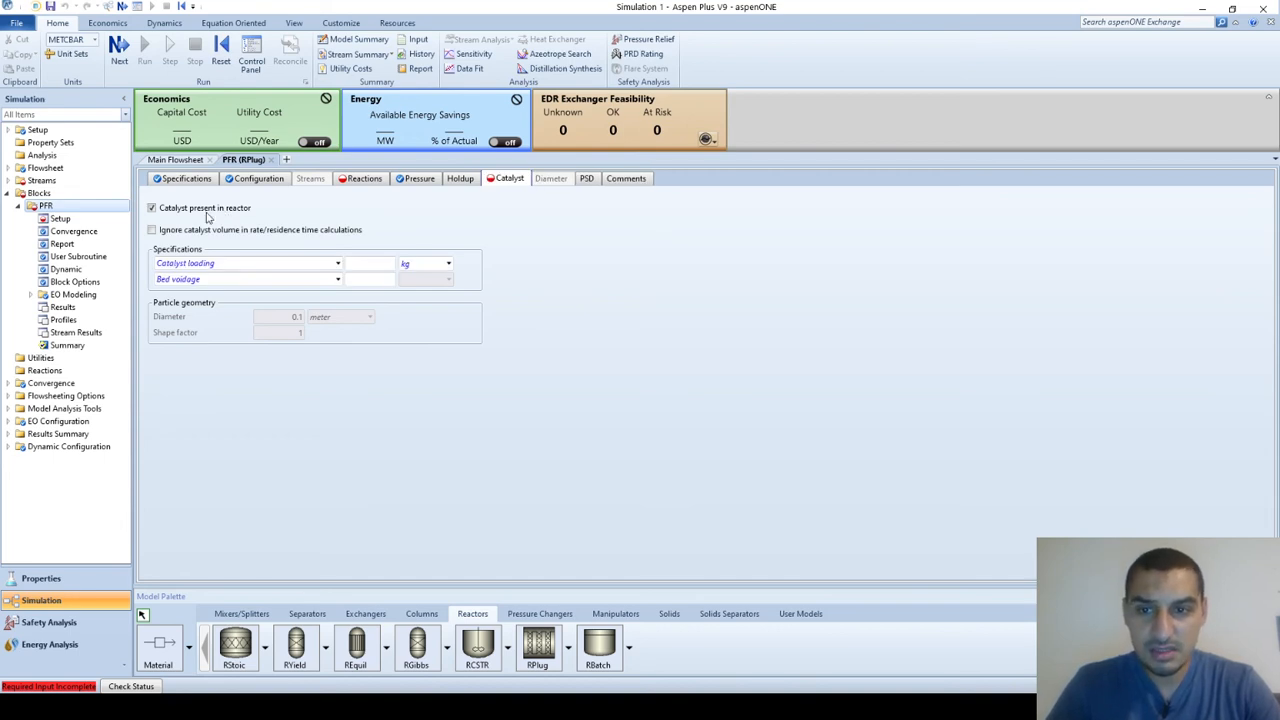
{"action": "left_click", "coordinate": [379, 264]}
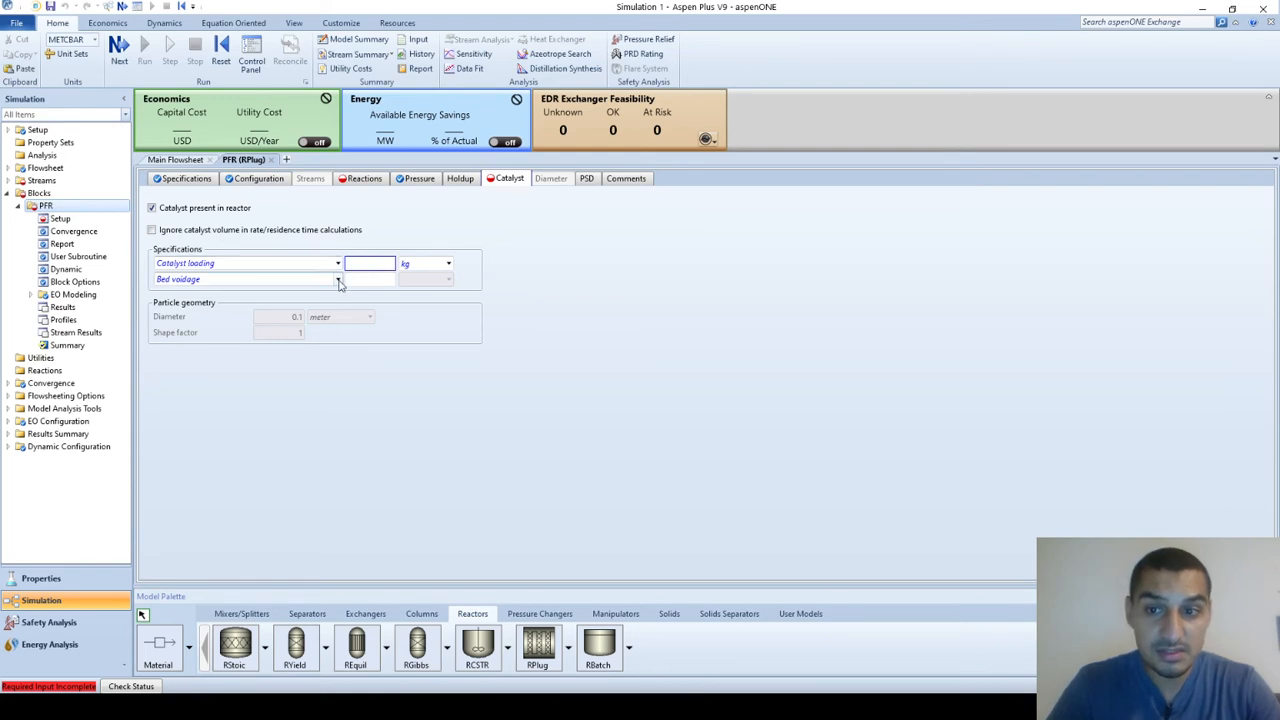
{"action": "left_click", "coordinate": [338, 280]}
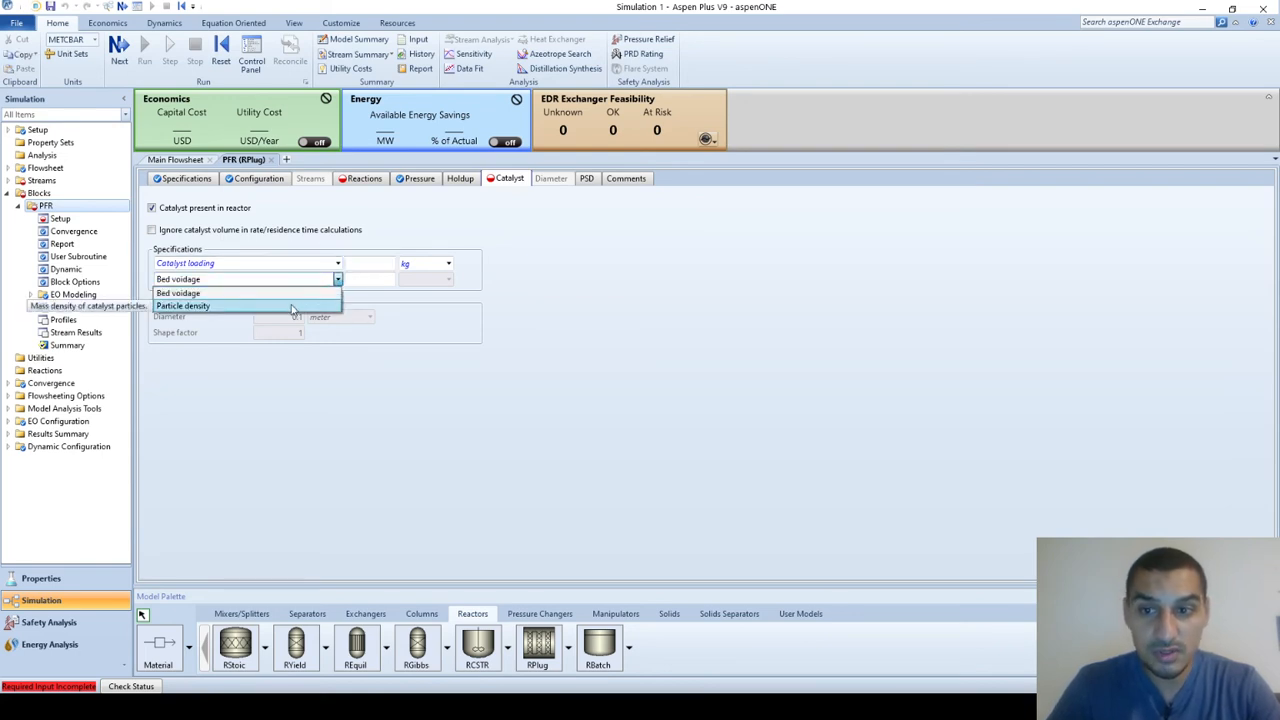
{"action": "left_click", "coordinate": [250, 293]}
{"action": "left_click", "coordinate": [208, 209]}
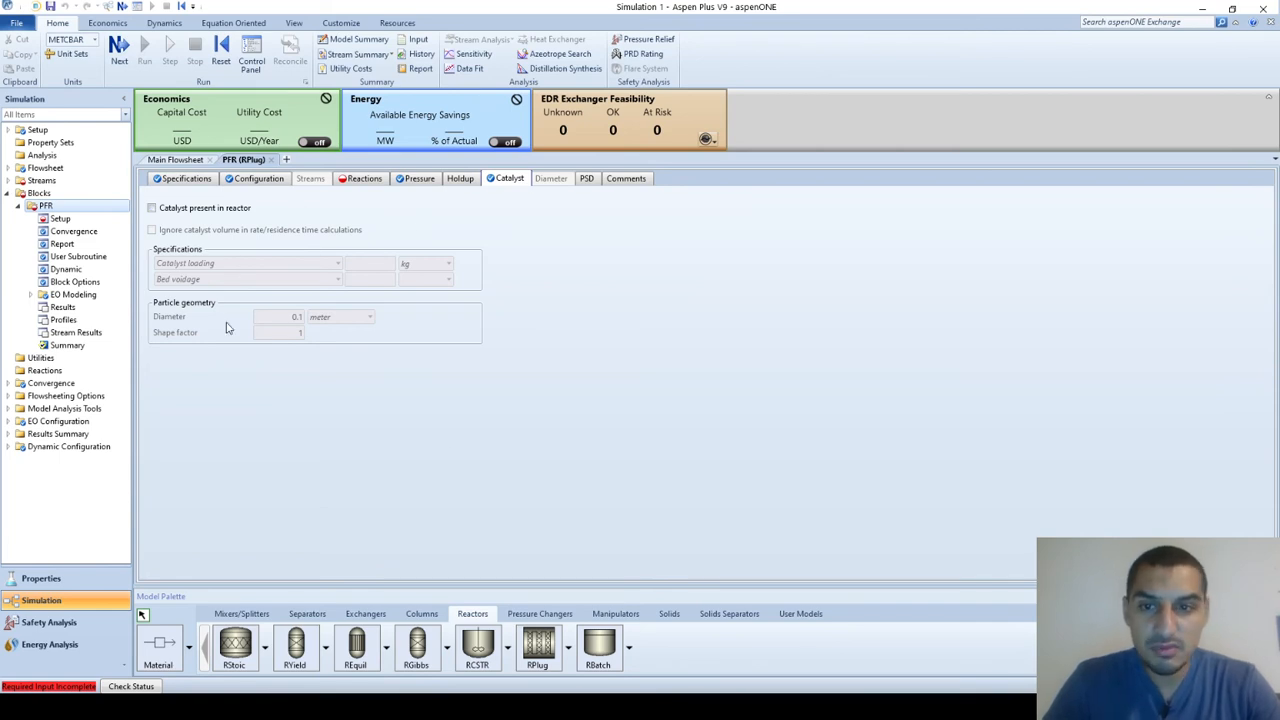
- Review the PFR's diameter table and PSD calculation options, and recheck its reaction set and configuration inputs
{"action": "left_click", "coordinate": [553, 178]}
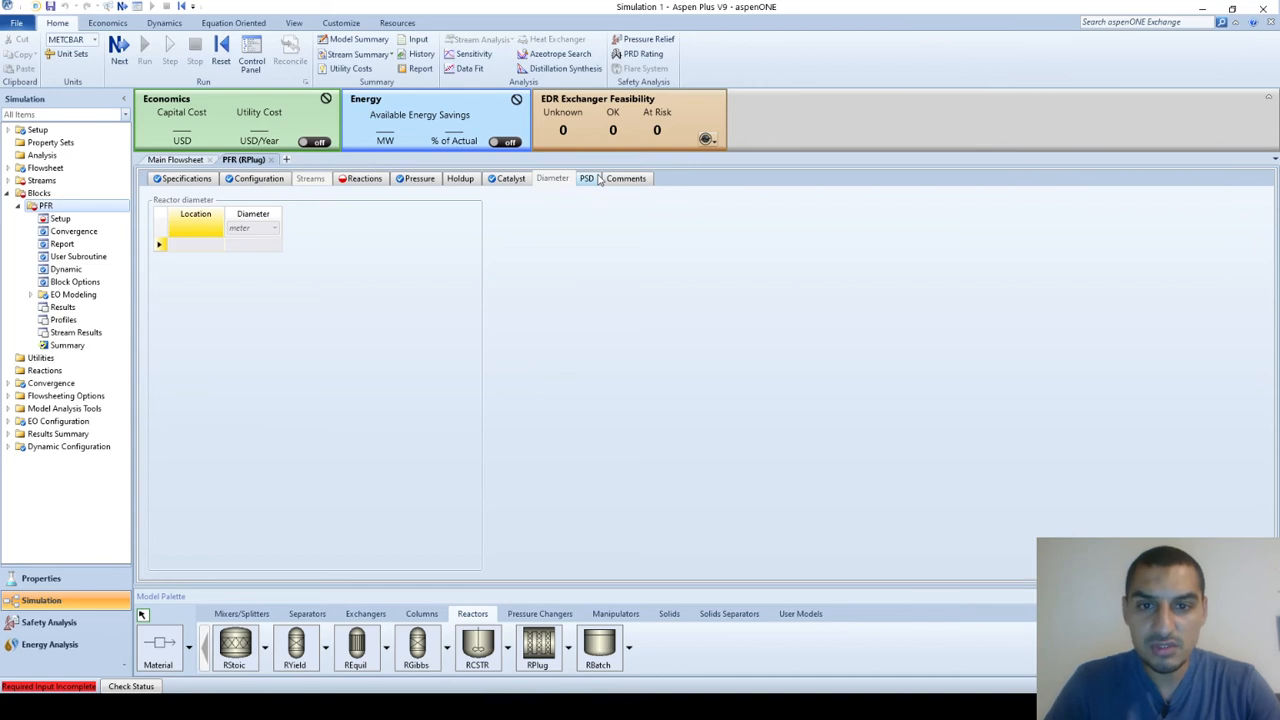
{"action": "left_click", "coordinate": [587, 178]}
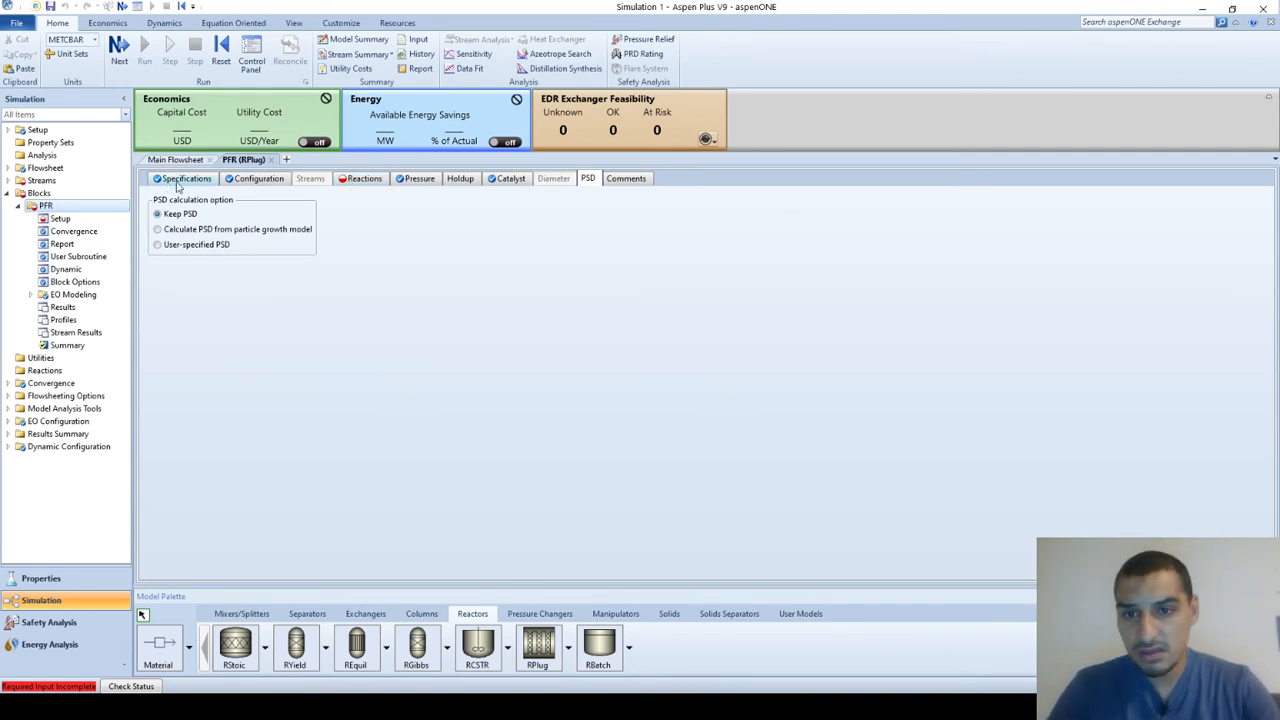
{"action": "left_click", "coordinate": [371, 184]}
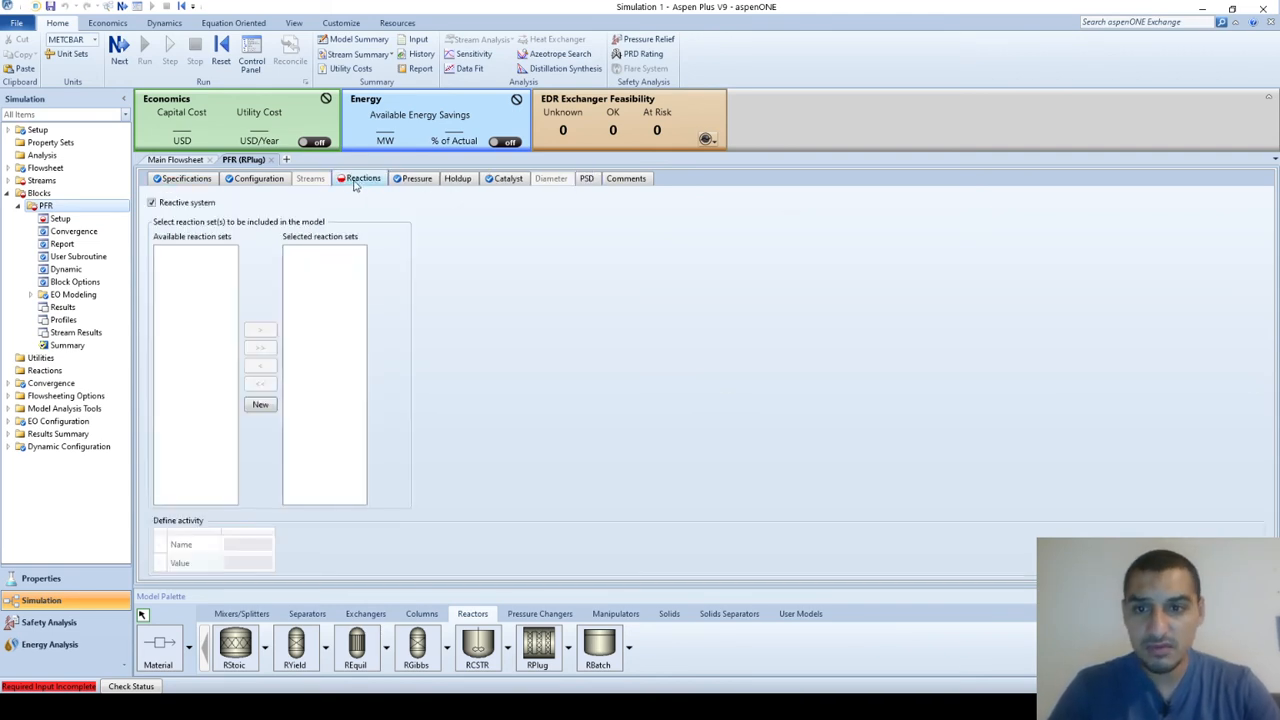
{"action": "left_click", "coordinate": [241, 182]}
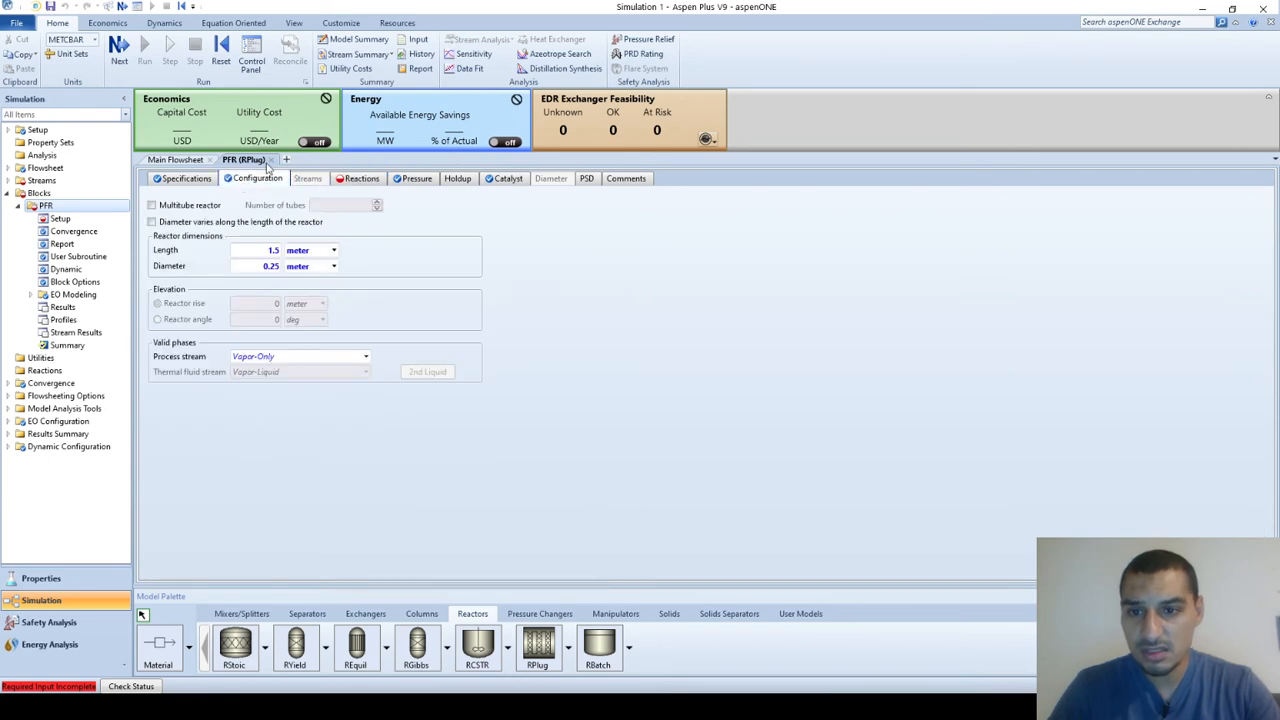
- Recheck the PFR's reactor type and reaction set inputs, and tile the simulation window beside the Example 1 slide
{"action": "left_click", "coordinate": [215, 179]}
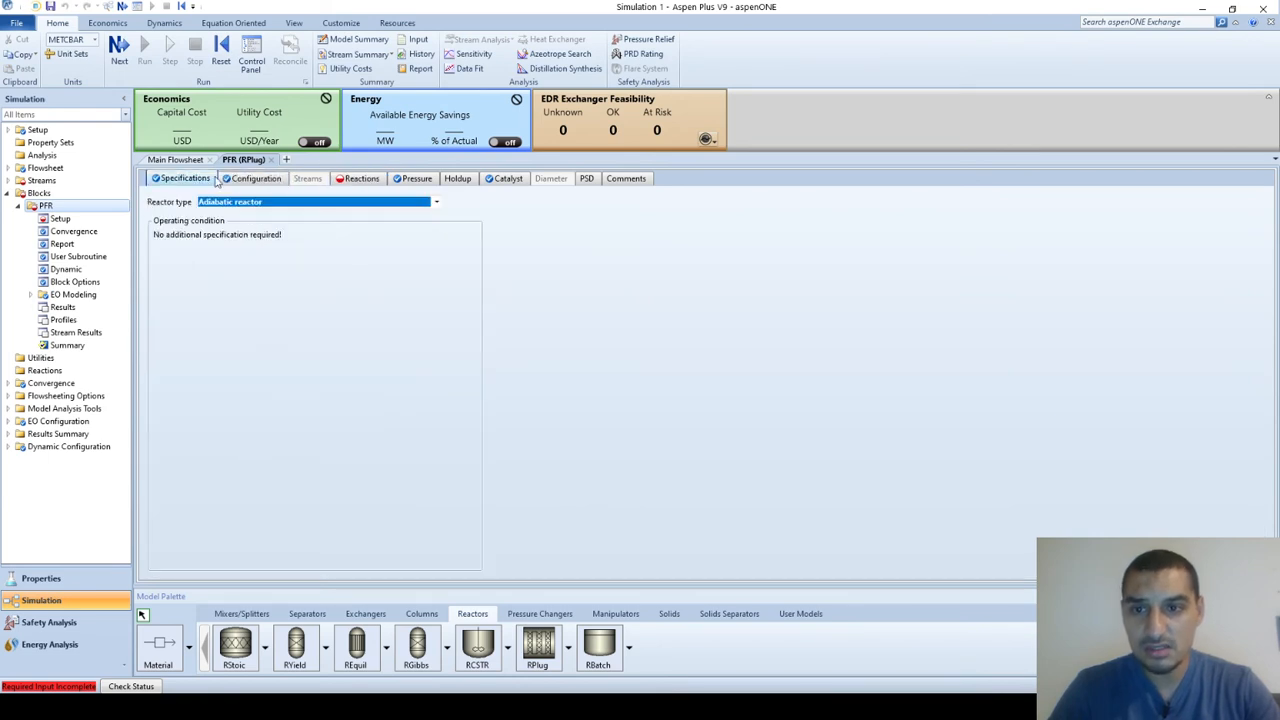
{"action": "left_click", "coordinate": [360, 181]}
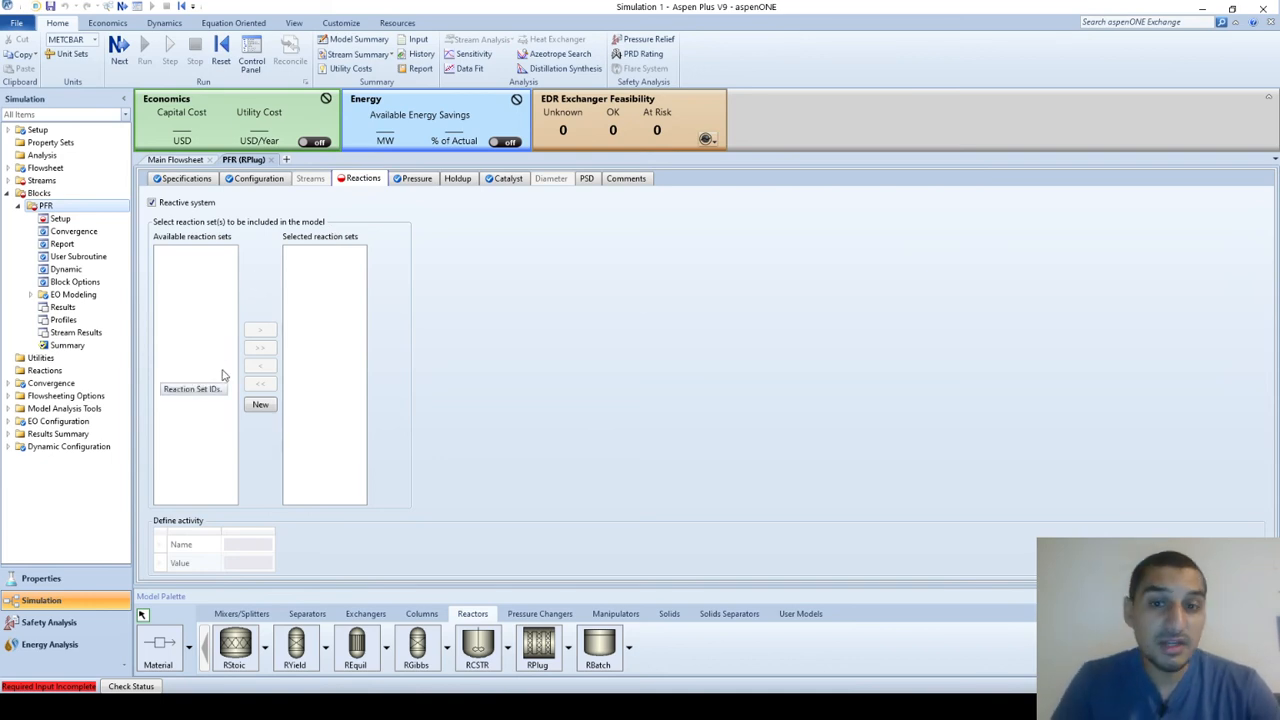
{"action": "key", "text": "super+Right"}
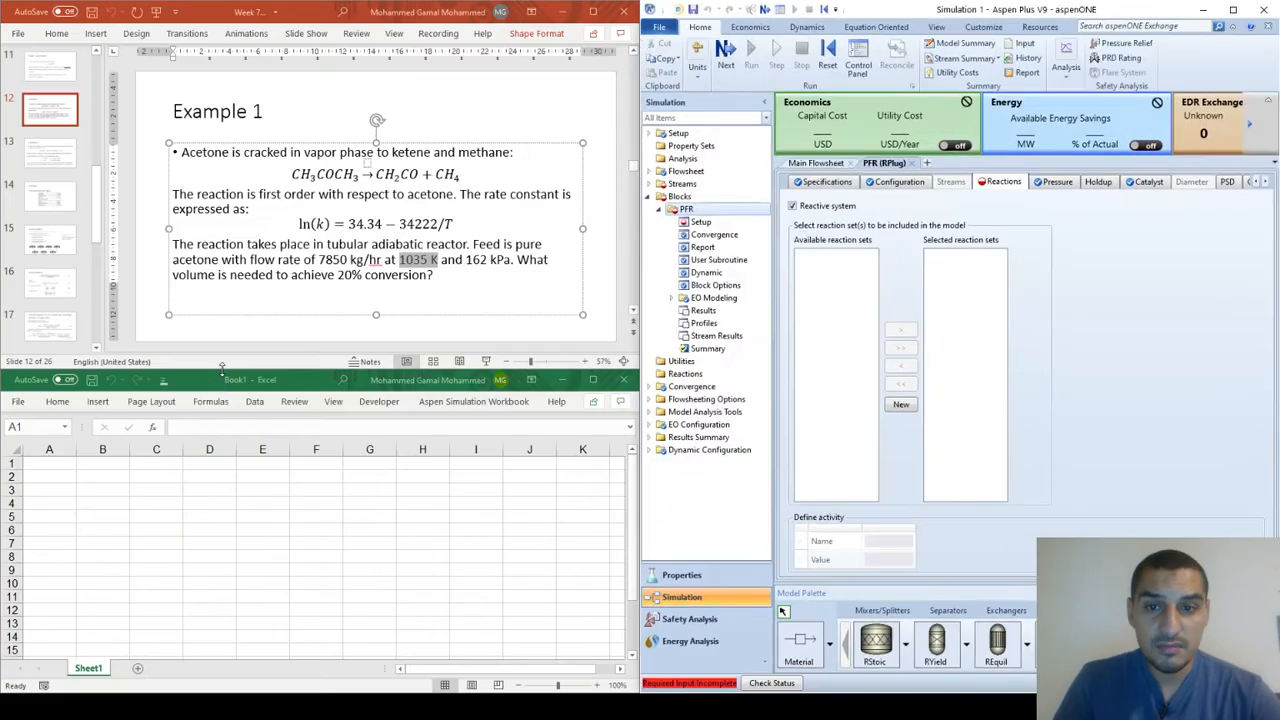
- Create a new reaction set of type POWERLAW in the Reactions folder, accepting the default ID
{"action": "left_click", "coordinate": [892, 408]}
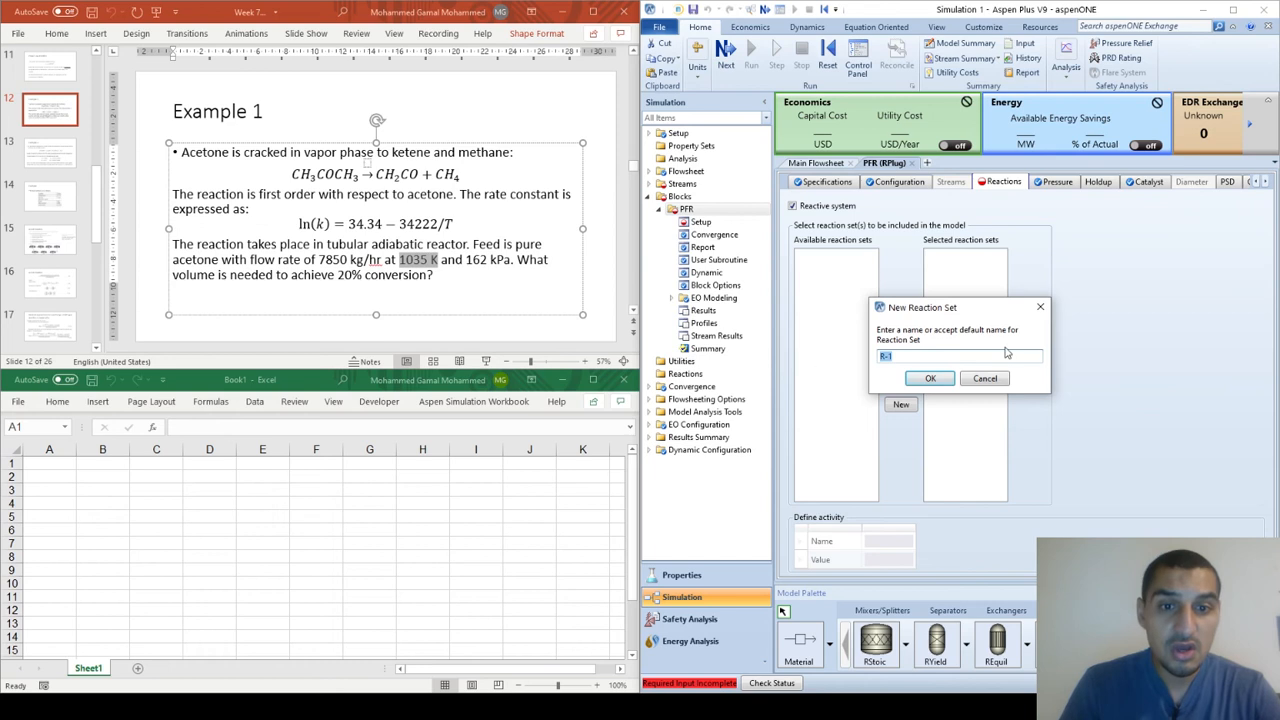
{"action": "left_click", "coordinate": [940, 378]}
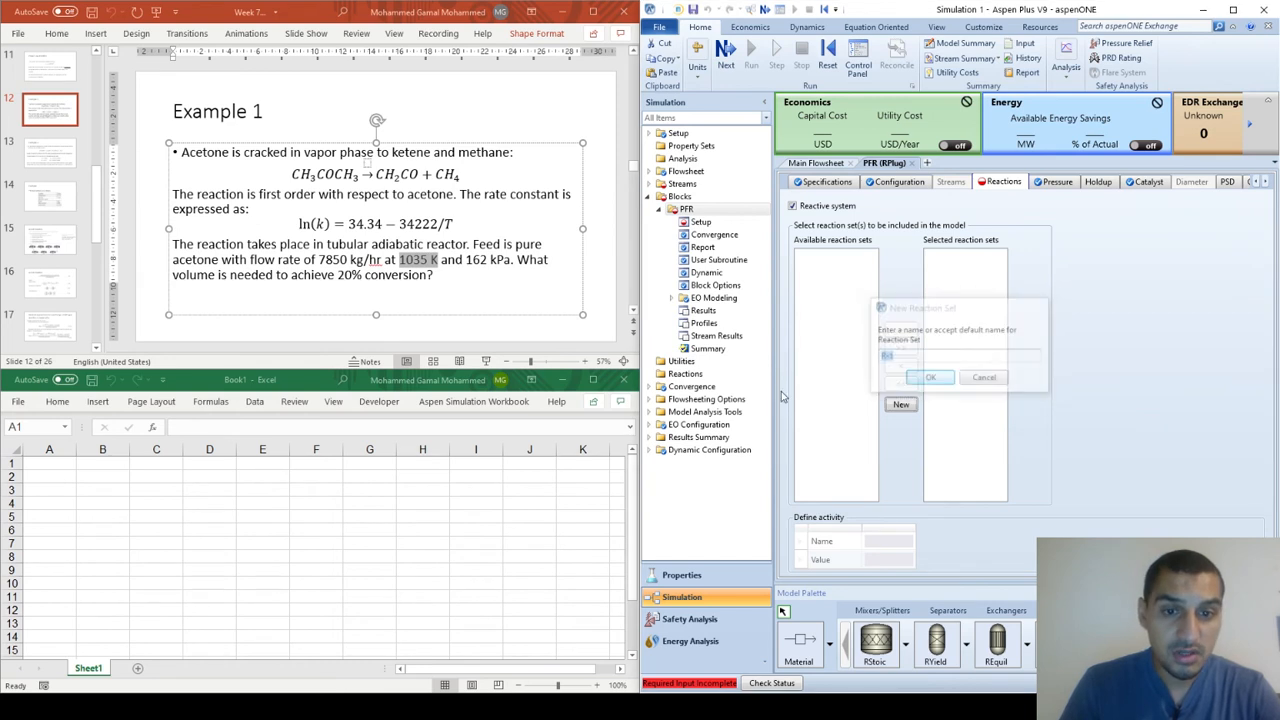
{"action": "left_click", "coordinate": [686, 375]}
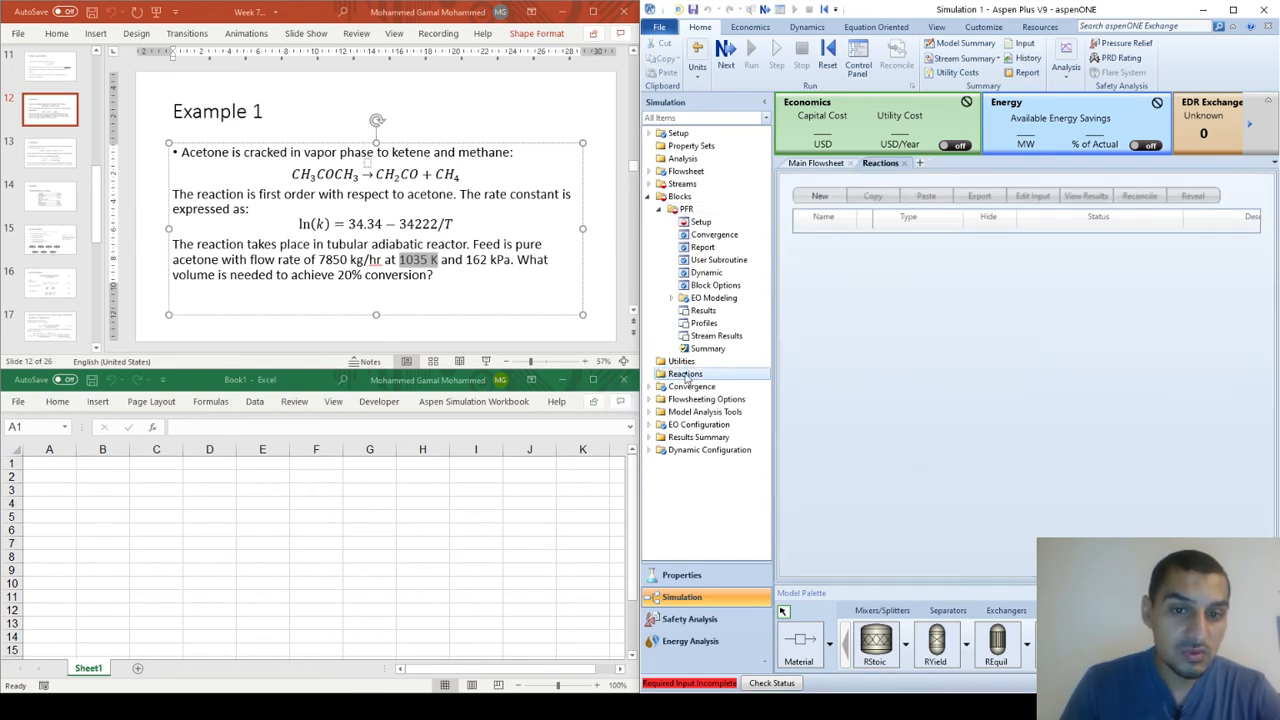
{"action": "left_click", "coordinate": [819, 196]}
{"action": "left_click", "coordinate": [938, 370]}
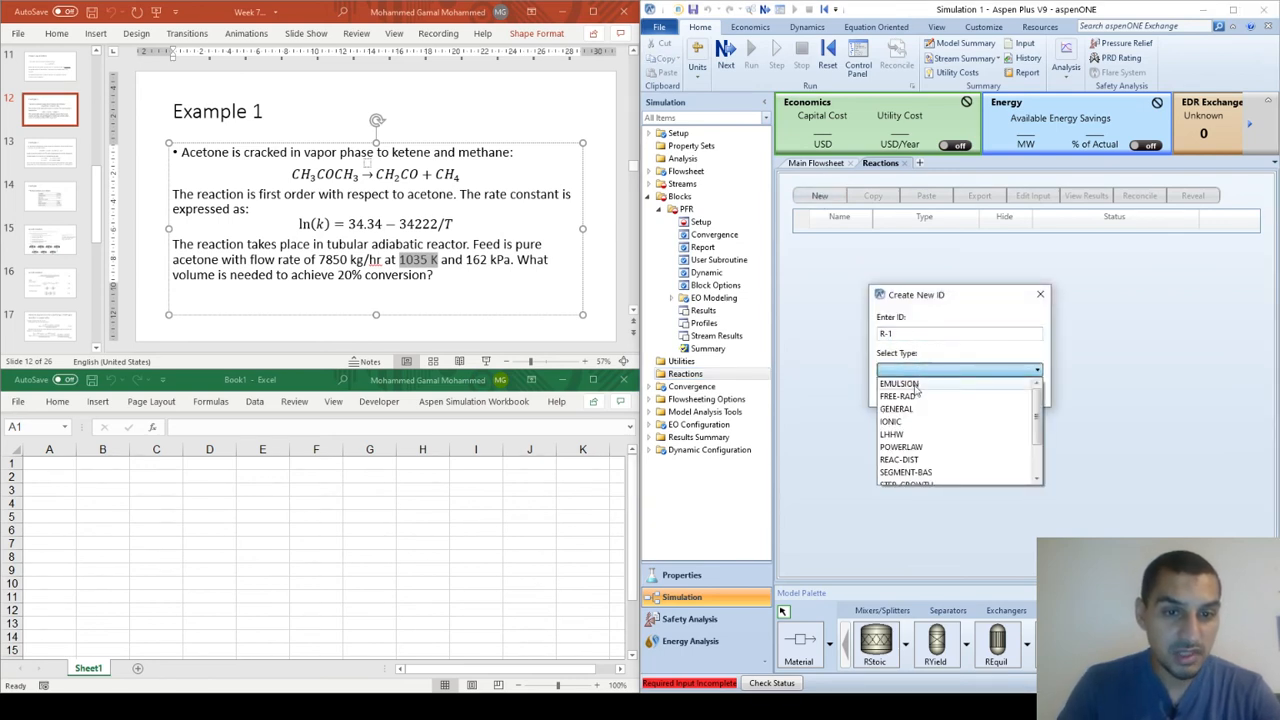
{"action": "scroll", "coordinate": [968, 410], "scroll_direction": "down", "scroll_amount": 2}
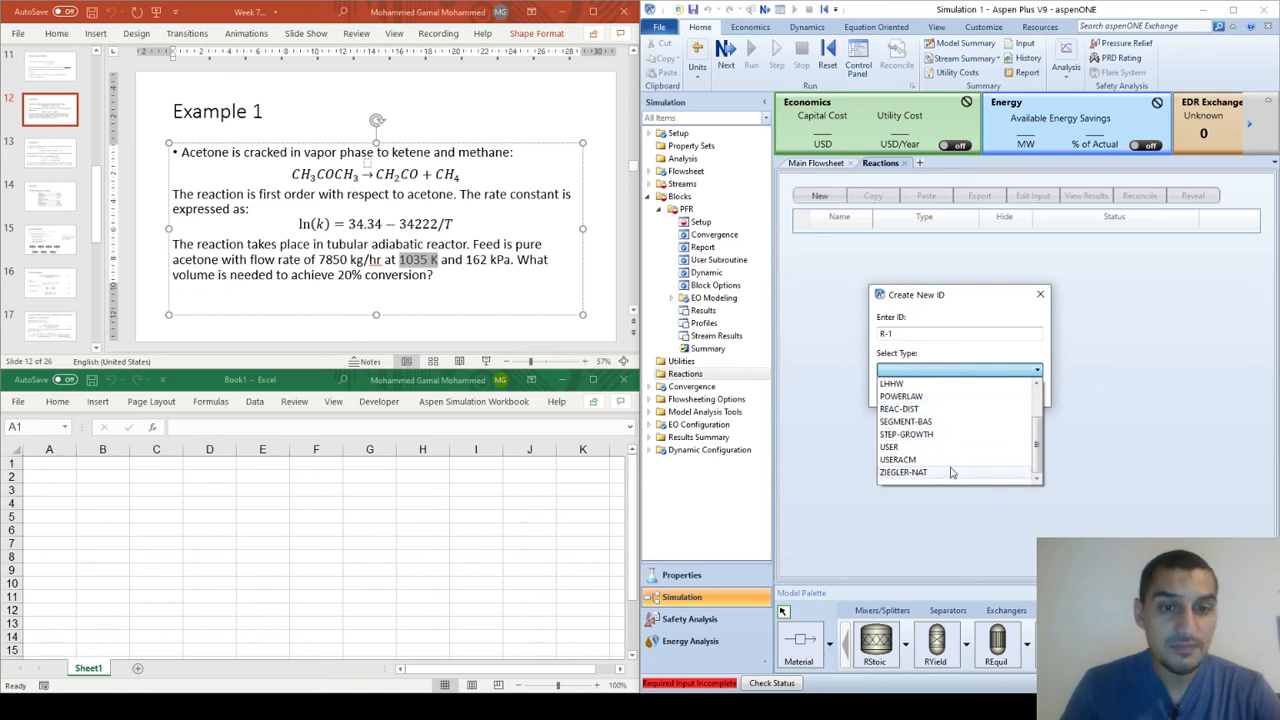
{"action": "scroll", "coordinate": [935, 435], "scroll_direction": "up", "scroll_amount": 2}
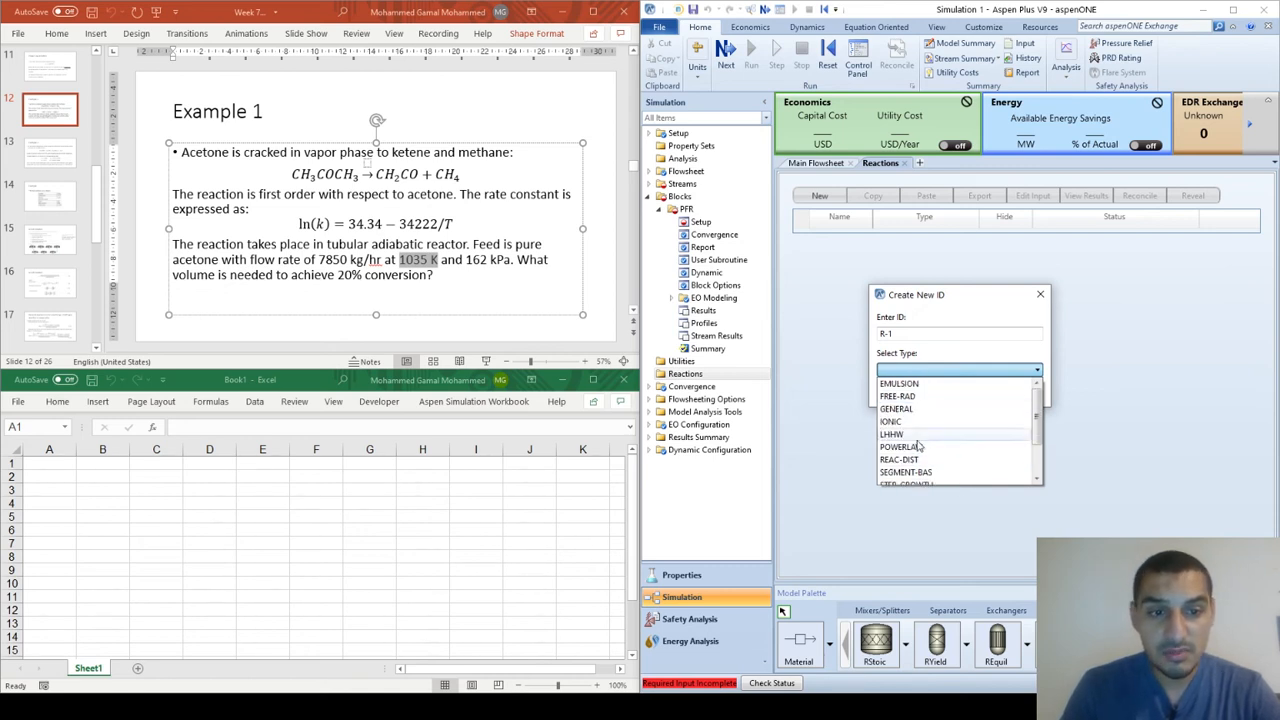
{"action": "left_click", "coordinate": [918, 446]}
{"action": "left_click", "coordinate": [928, 393]}
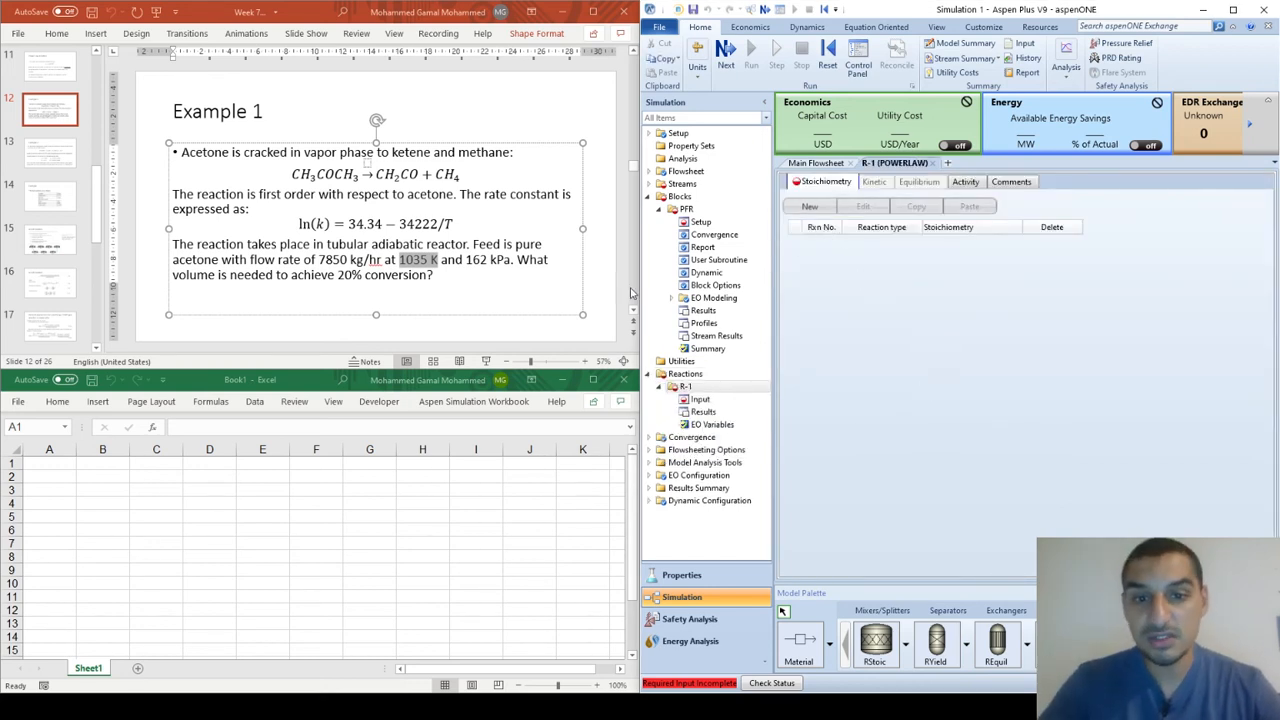
- Add a kinetic reaction to the power law set with ACETONE as the reactant and a coefficient of -1
{"action": "left_click", "coordinate": [603, 311]}
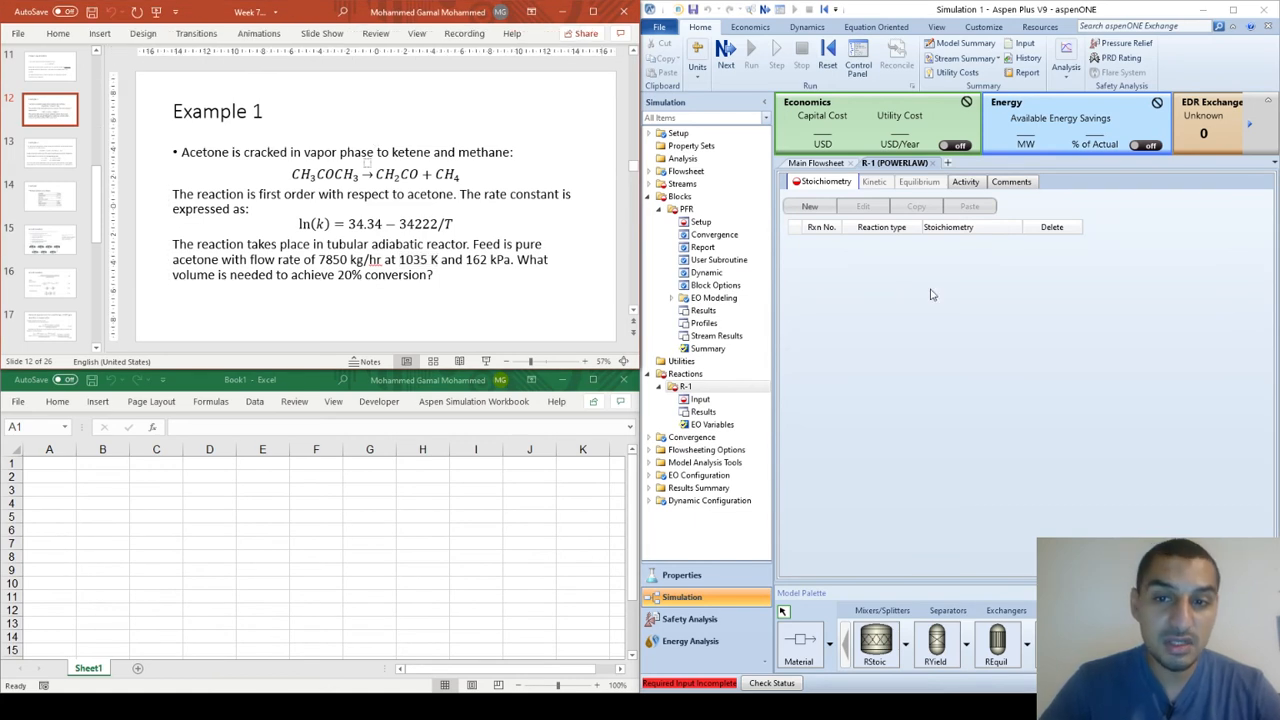
{"action": "left_click", "coordinate": [812, 207]}
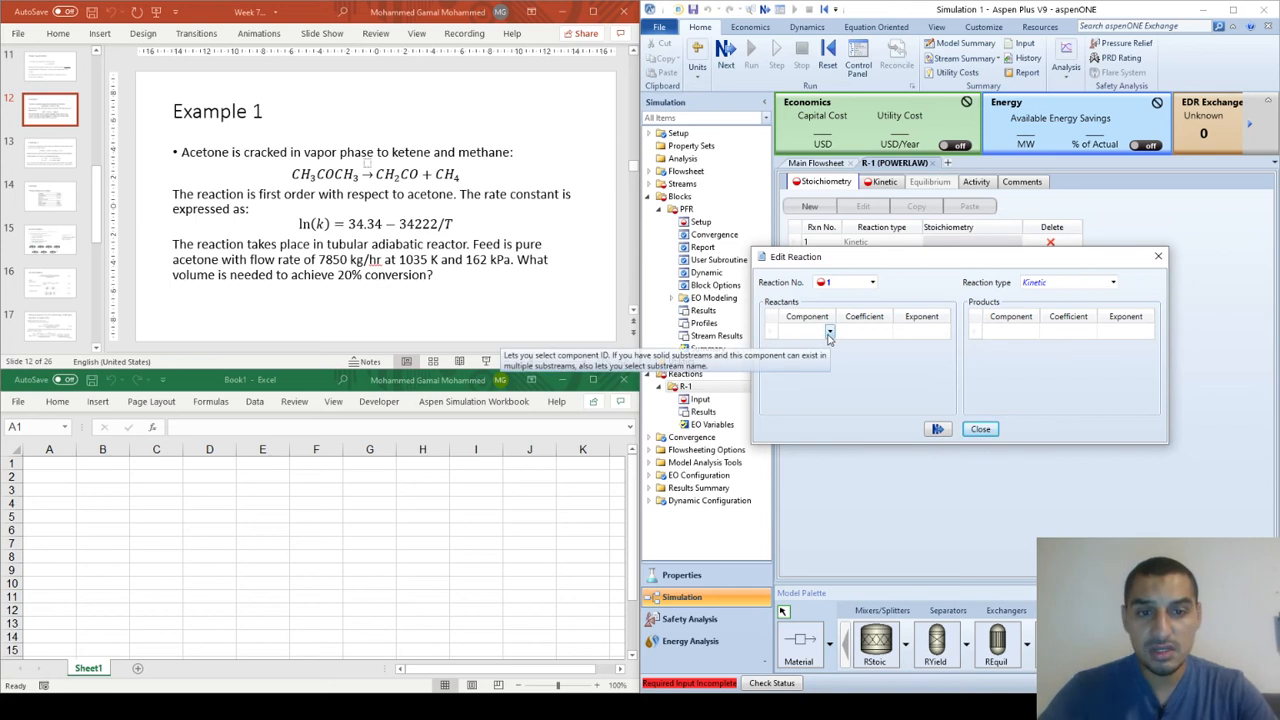
{"action": "left_click", "coordinate": [829, 333]}
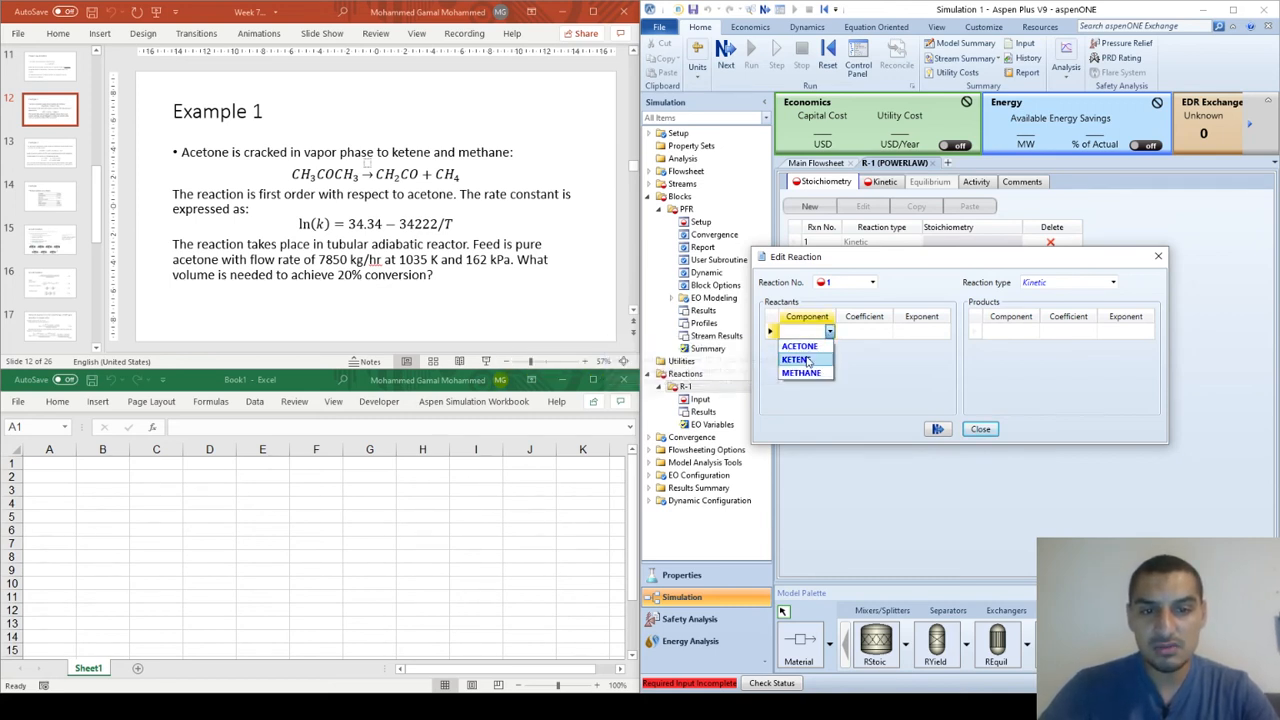
{"action": "left_click", "coordinate": [815, 346]}
{"action": "left_click", "coordinate": [865, 334]}
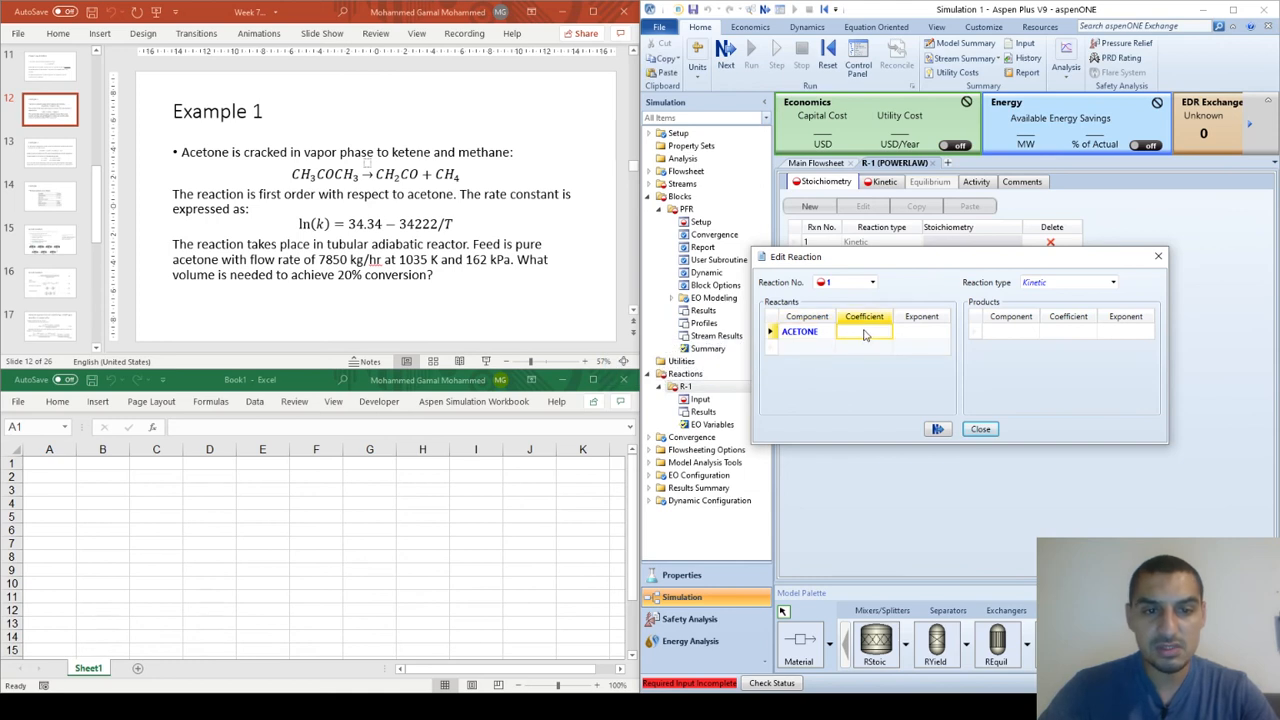
{"action": "type", "text": "-1"}
{"action": "key", "text": "Return"}
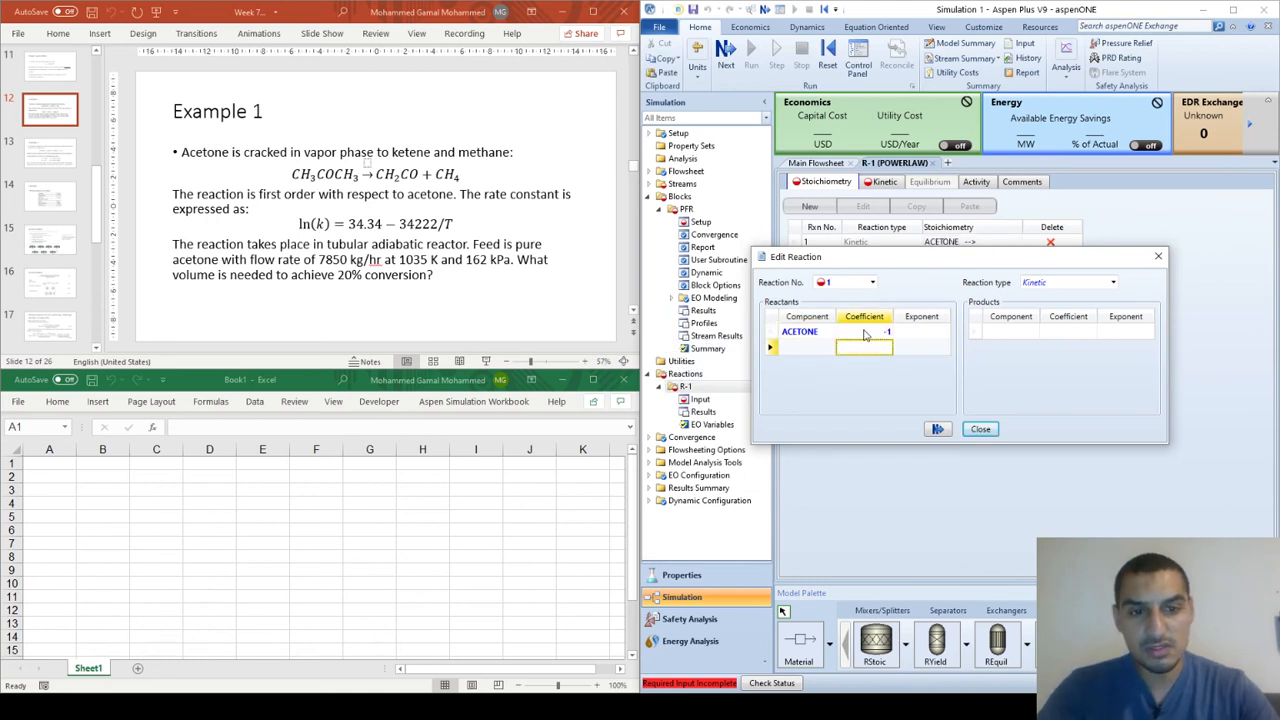
- Switch to the PowerPoint slides to review the power law rate equation and its exponents, and return to the Example 1 slide
{"action": "left_click", "coordinate": [603, 320]}
{"action": "scroll", "coordinate": [590, 318], "scroll_direction": "up", "scroll_amount": 5}
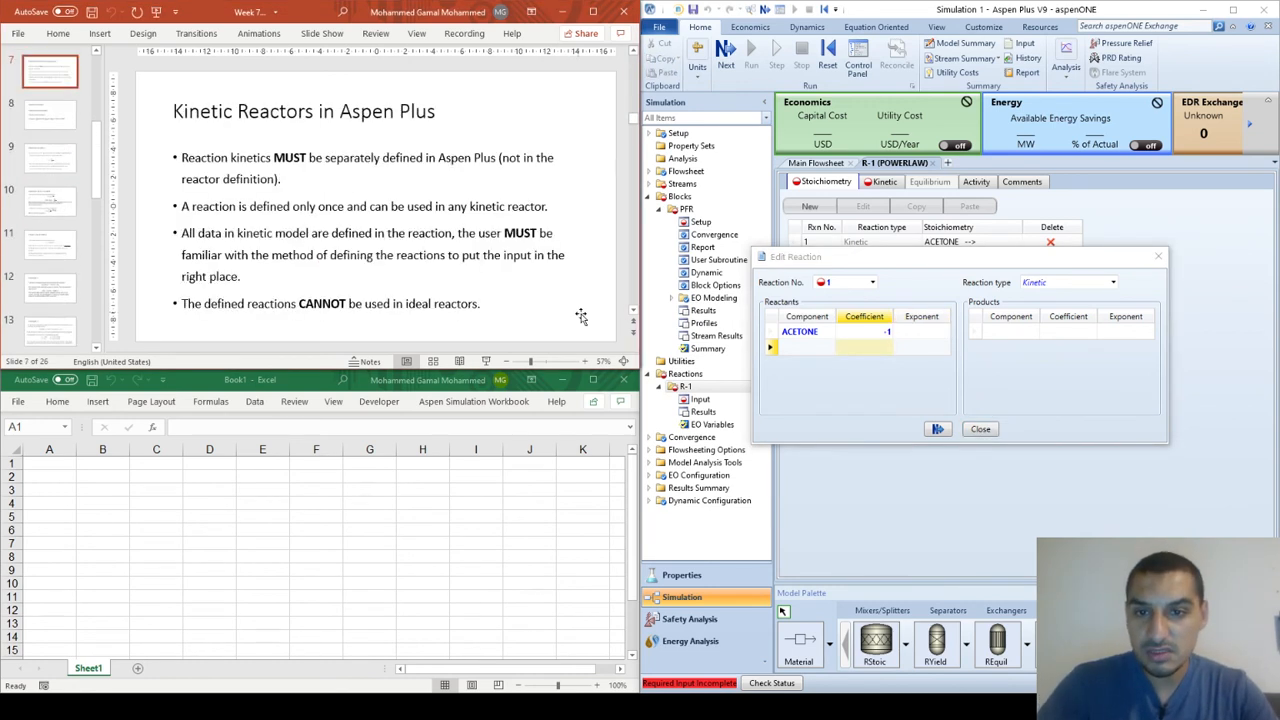
{"action": "scroll", "coordinate": [581, 317], "scroll_direction": "up", "scroll_amount": 4}
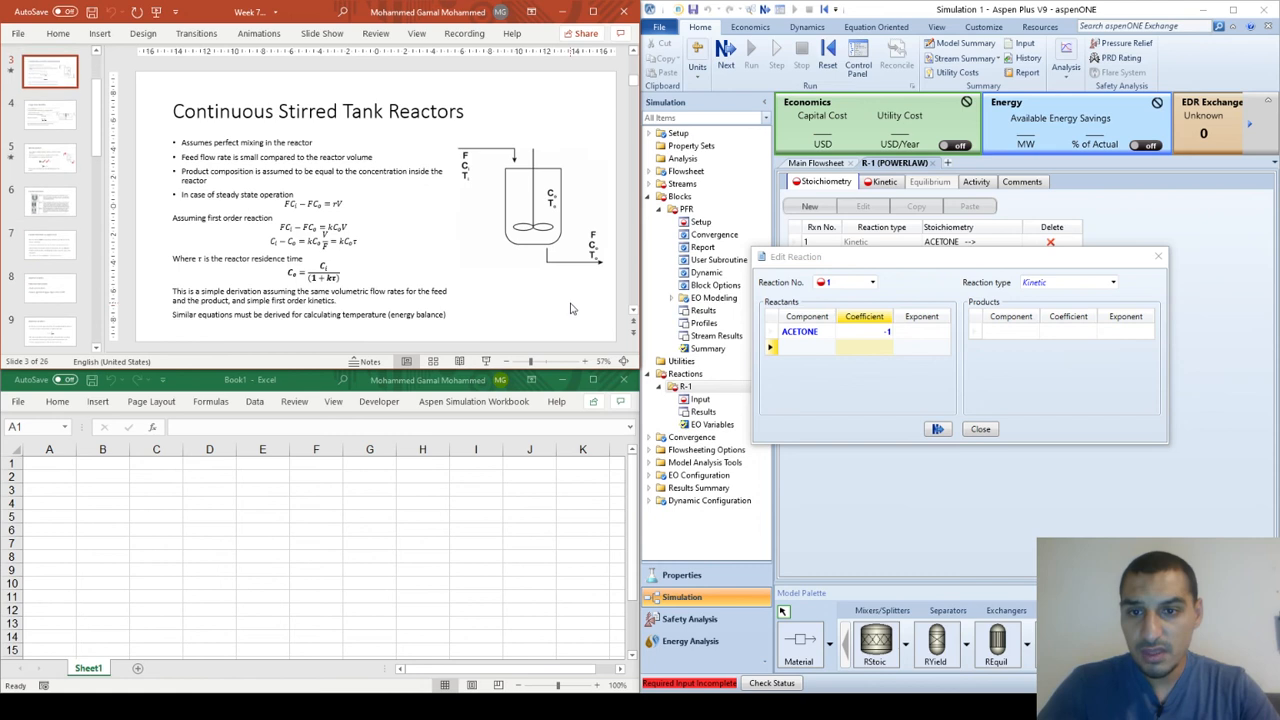
{"action": "scroll", "coordinate": [570, 308], "scroll_direction": "up", "scroll_amount": 2}
{"action": "scroll", "coordinate": [569, 308], "scroll_direction": "down", "scroll_amount": 3}
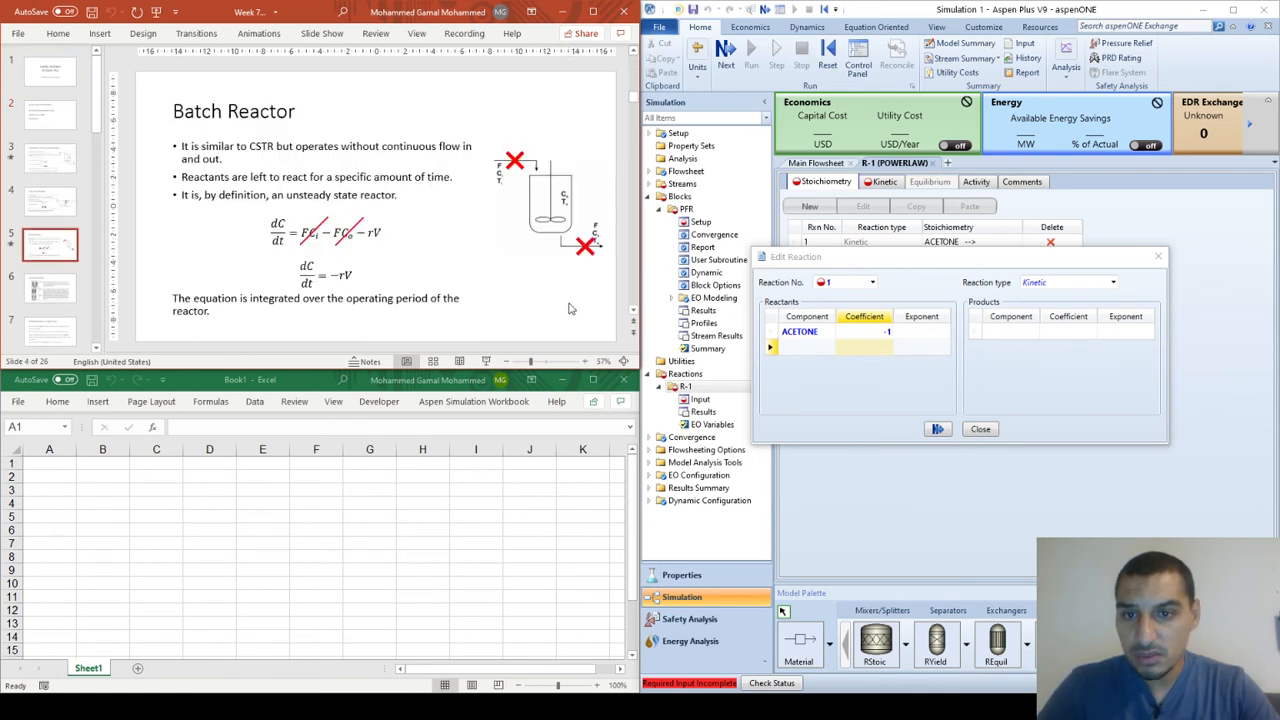
{"action": "scroll", "coordinate": [569, 308], "scroll_direction": "down", "scroll_amount": 5}
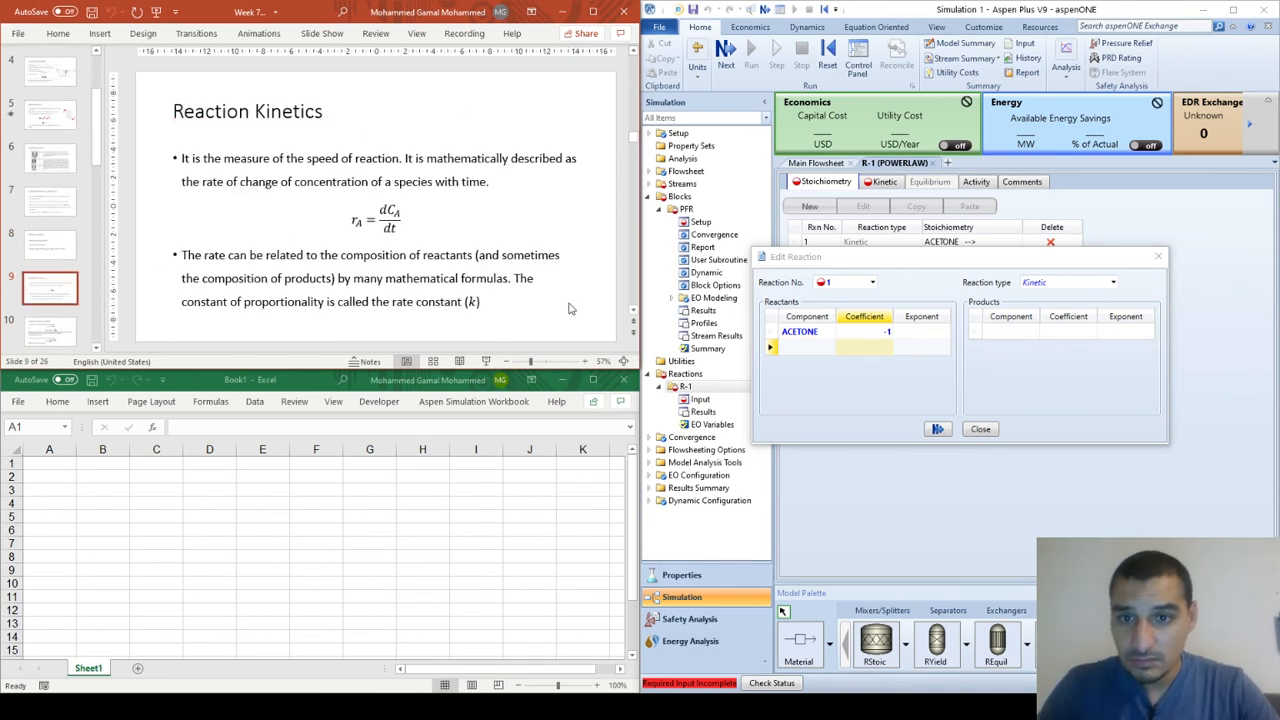
{"action": "scroll", "coordinate": [569, 308], "scroll_direction": "down", "scroll_amount": 2}
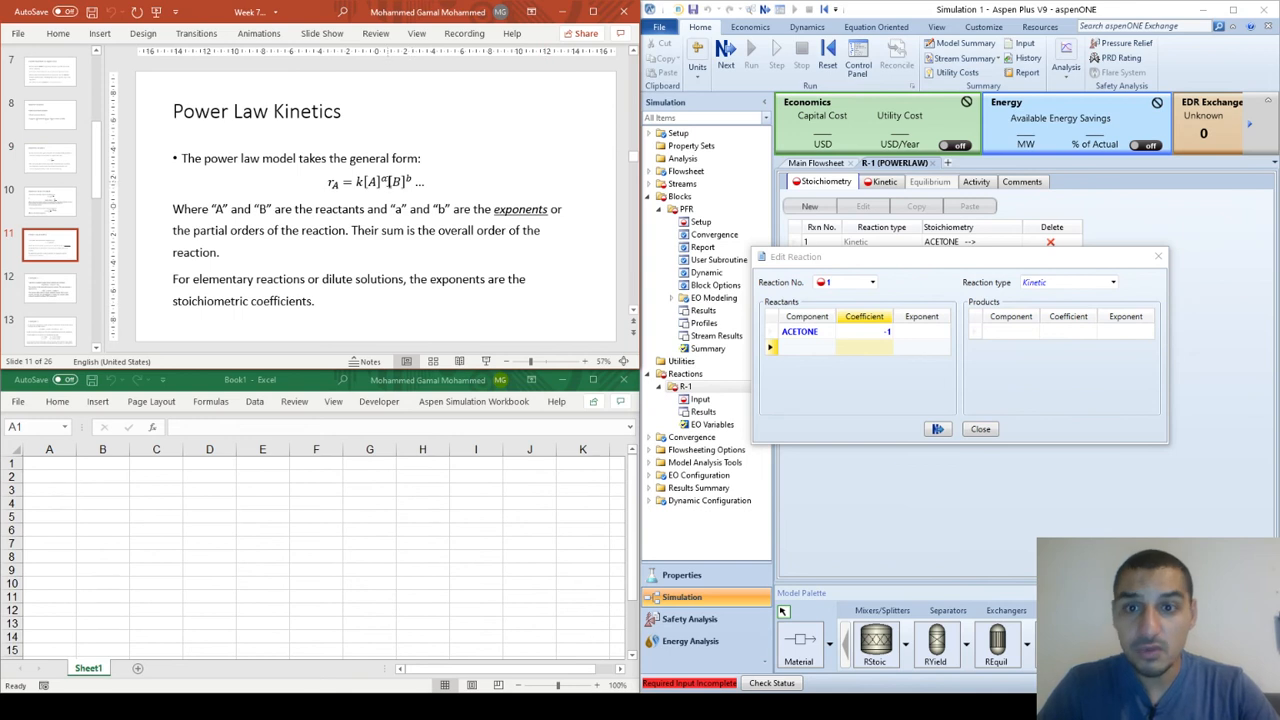
{"action": "left_click_drag", "start_coordinate": [381, 181], "coordinate": [410, 182]}
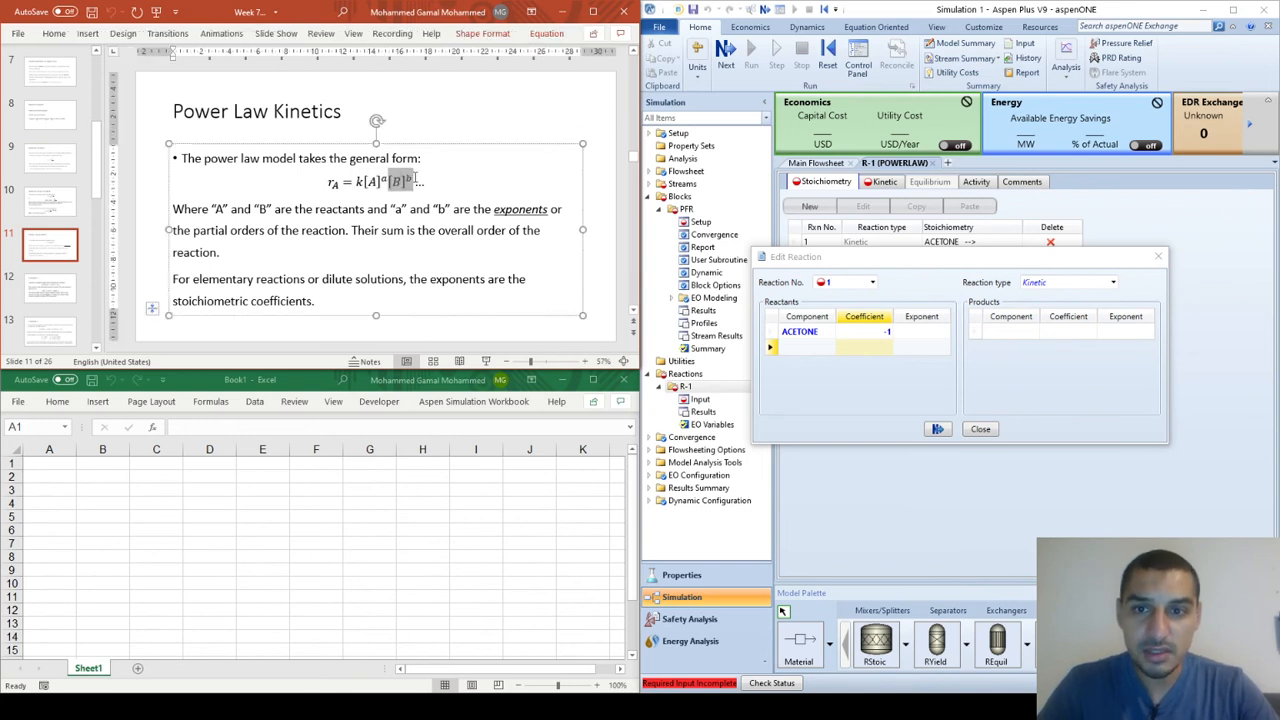
{"action": "left_click", "coordinate": [606, 288]}
{"action": "scroll", "coordinate": [604, 286], "scroll_direction": "down", "scroll_amount": 2}
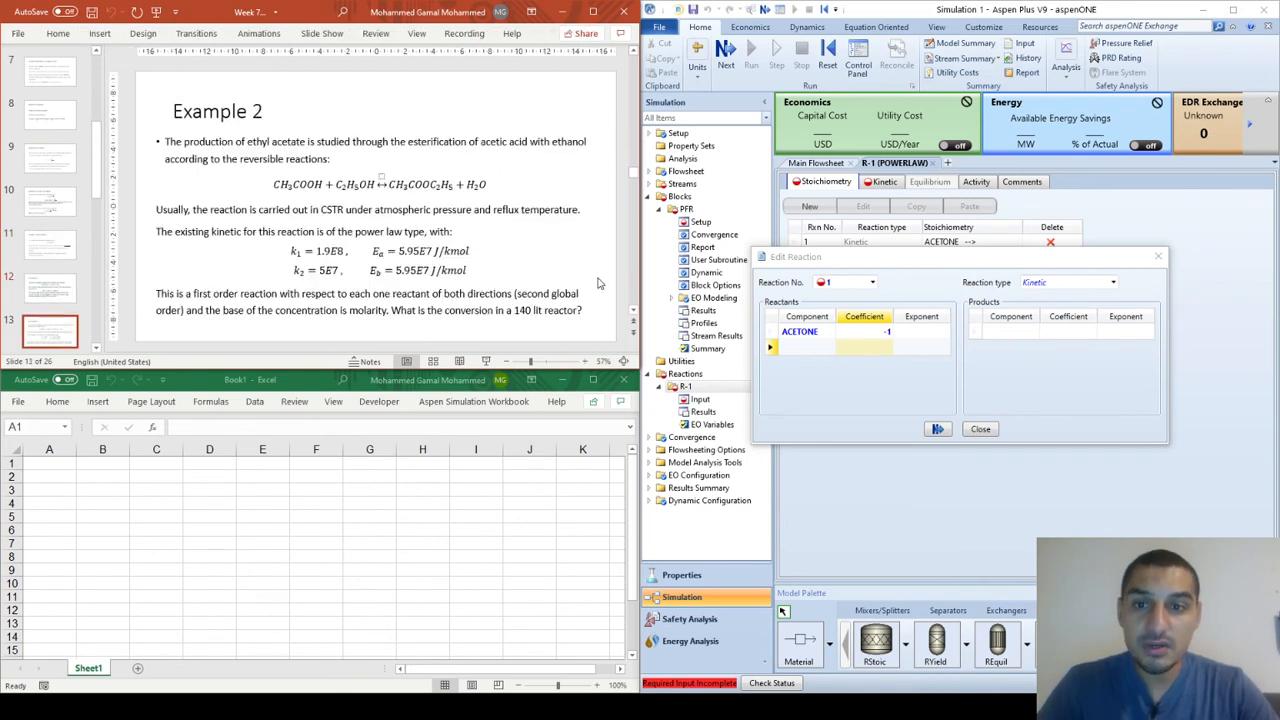
{"action": "scroll", "coordinate": [600, 285], "scroll_direction": "up", "scroll_amount": 1}
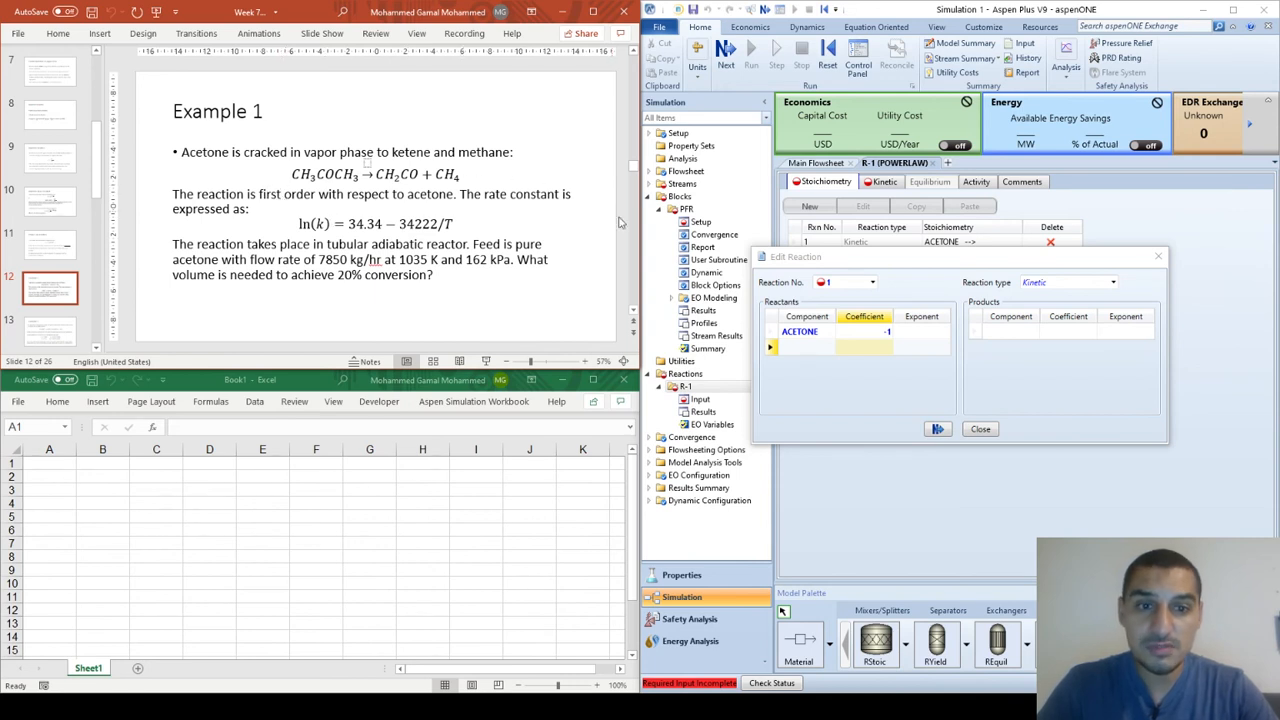
- In the Aspen Plus reaction editor, set acetone's exponent to 1 and add KETENE and METHANE as products
{"action": "left_click", "coordinate": [921, 331]}
{"action": "type", "text": "1"}
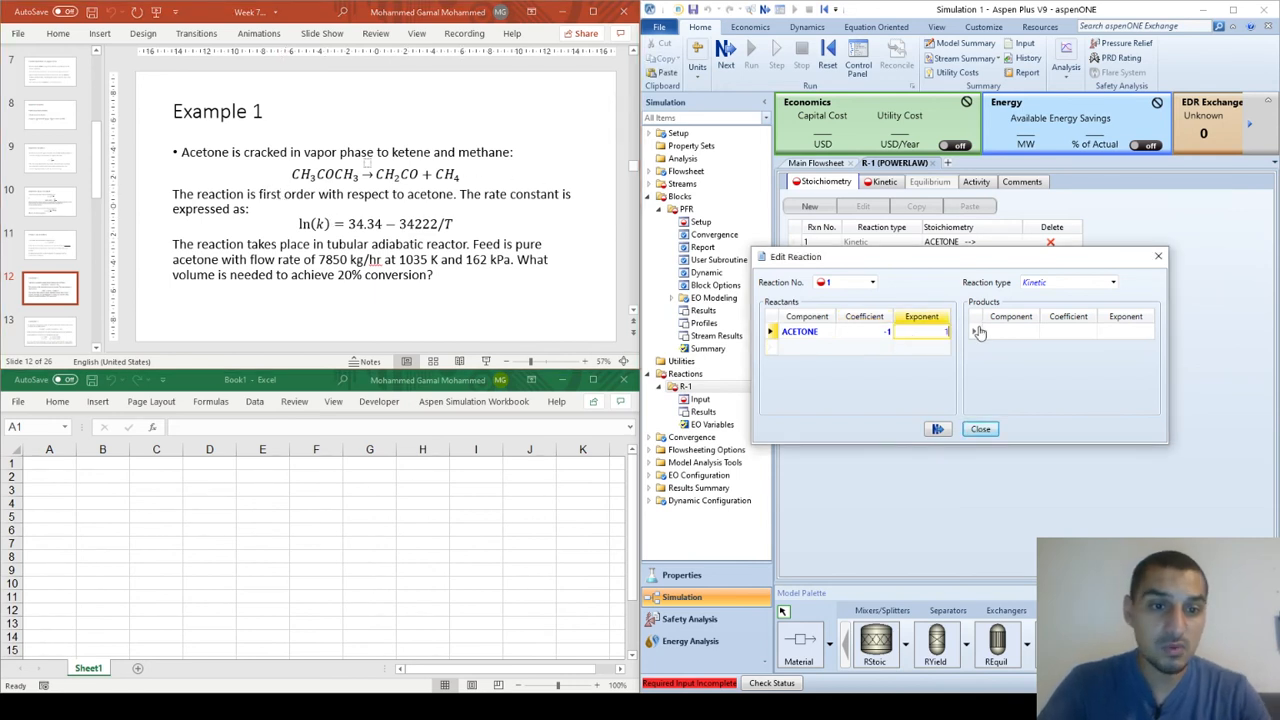
{"action": "left_click", "coordinate": [1010, 333]}
{"action": "left_click", "coordinate": [1033, 331]}
{"action": "left_click", "coordinate": [1030, 352]}
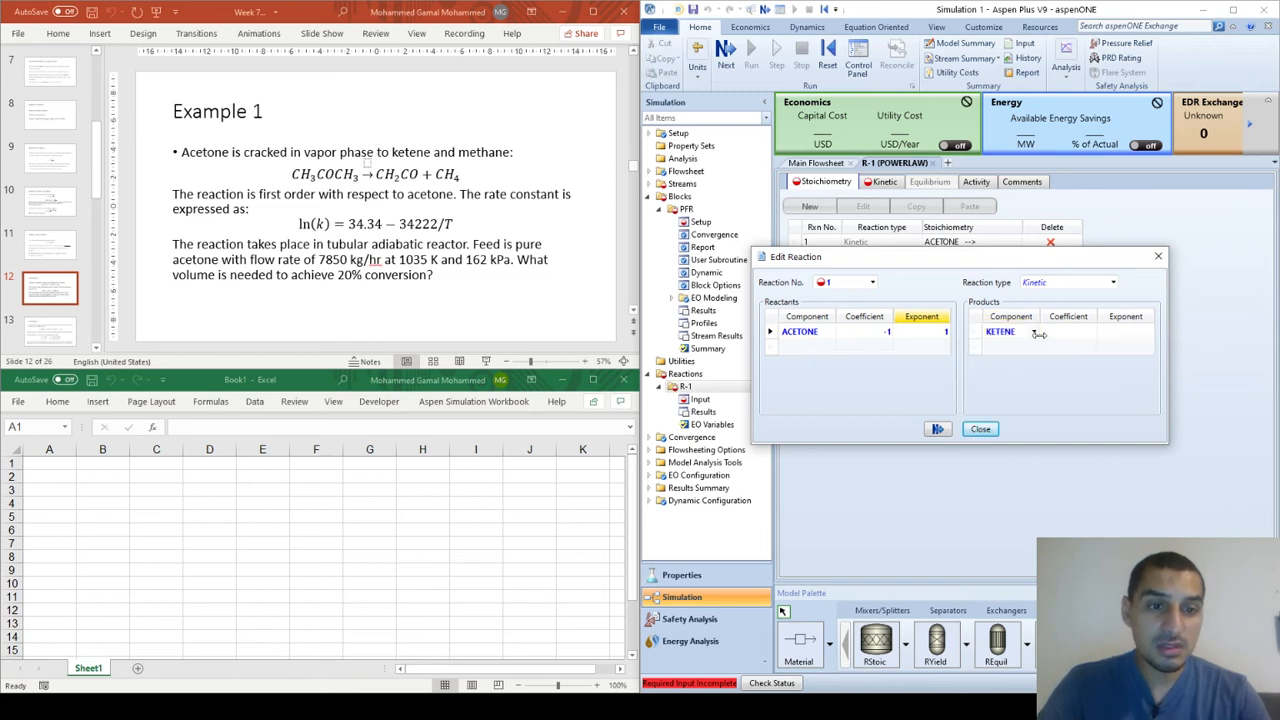
{"action": "left_click", "coordinate": [1033, 348]}
{"action": "left_click", "coordinate": [1010, 390]}
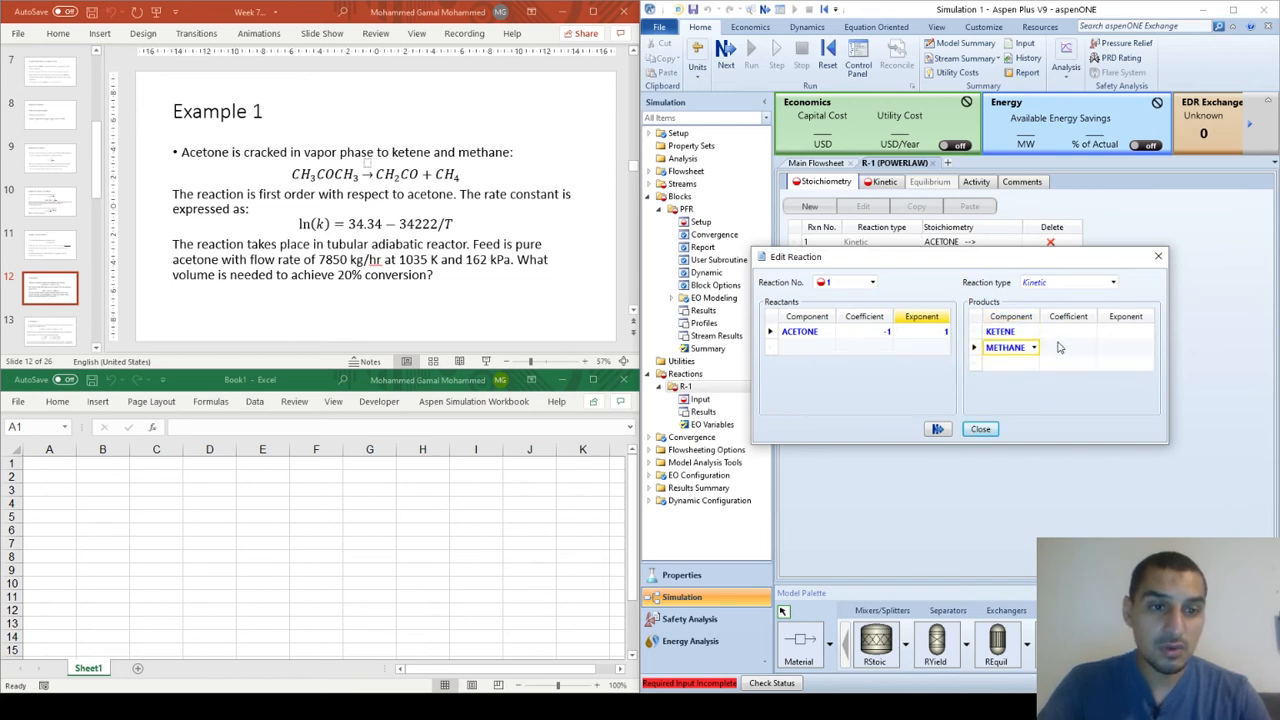
- Give both products, ketene and methane, a coefficient of 1 and an exponent of 0, and close the reaction editor
{"action": "left_click", "coordinate": [1120, 338]}
{"action": "type", "text": "0"}
{"action": "key", "text": "Return"}
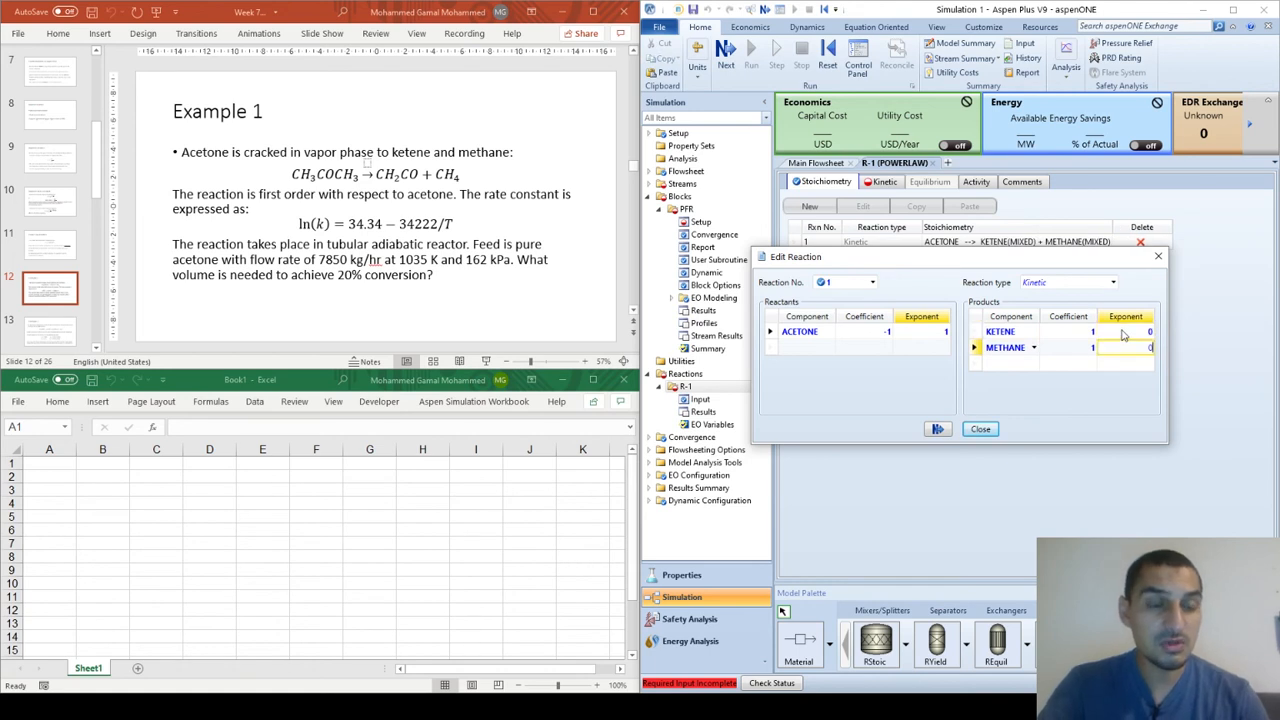
{"action": "key", "text": "Return"}
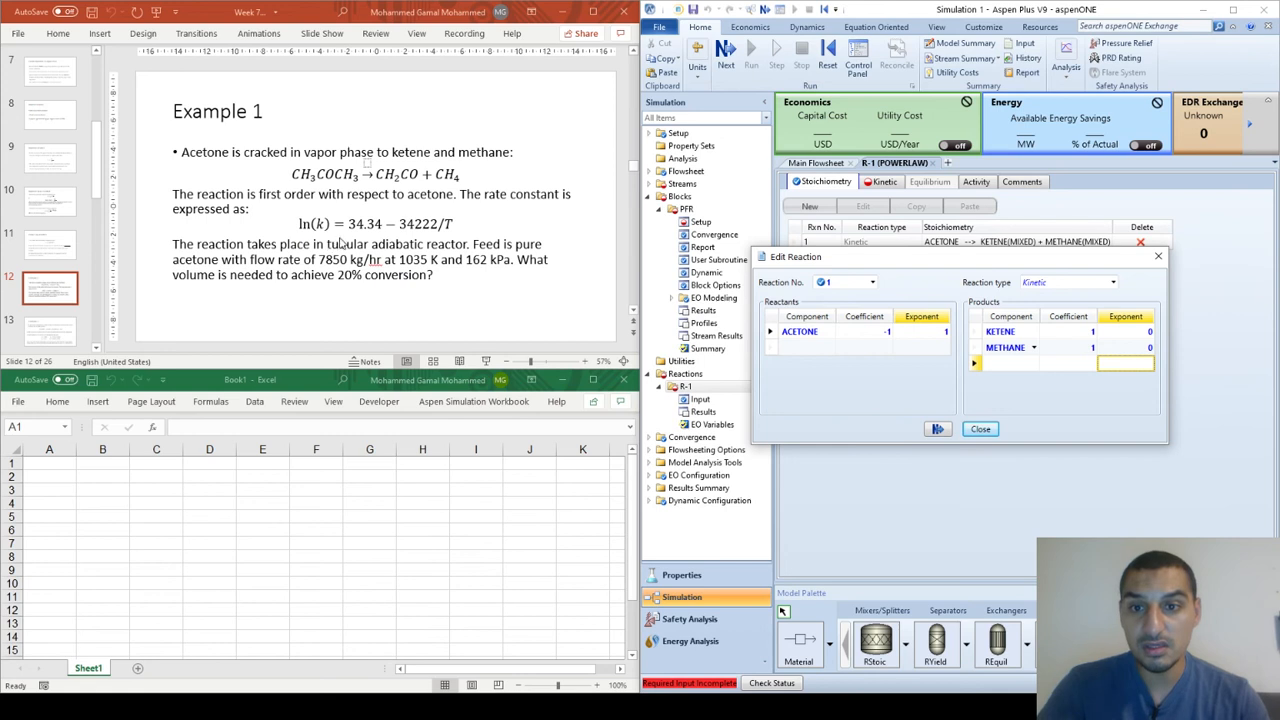
{"action": "left_click", "coordinate": [980, 428]}
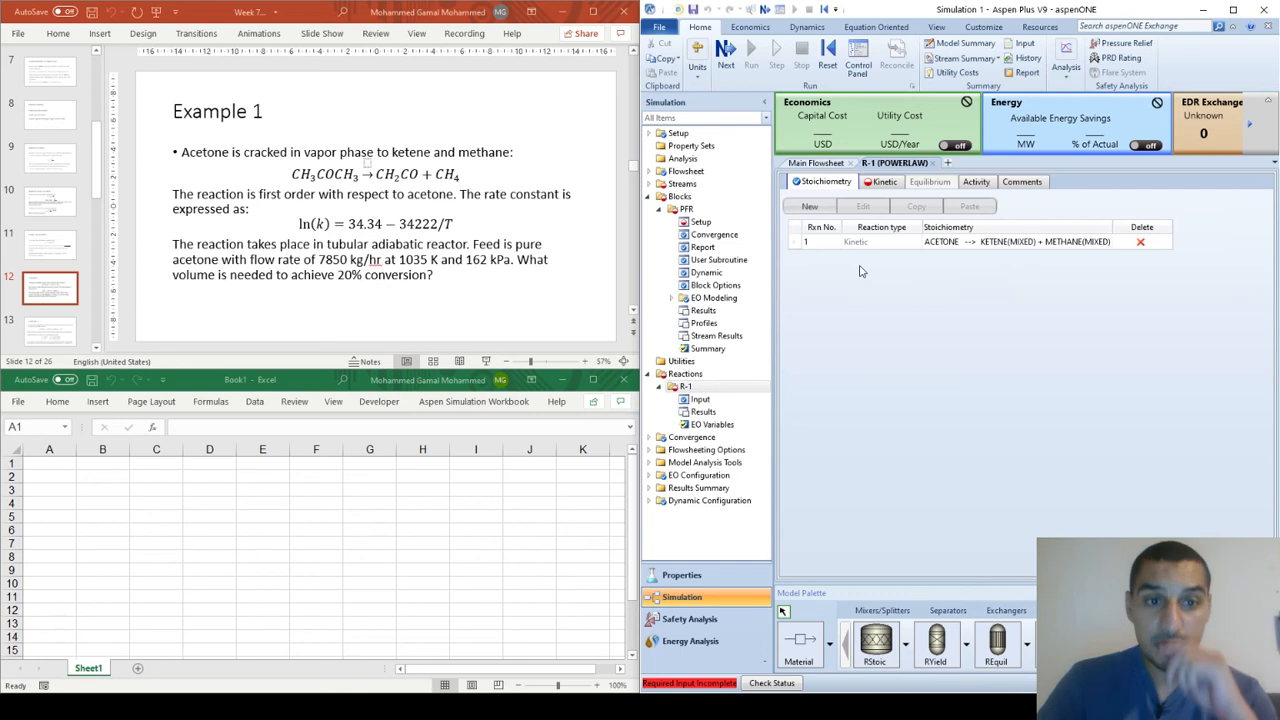
- Set the acetone cracking reaction's reacting phase to Vapor in its kinetic inputs and recheck its stoichiometry
{"action": "left_click", "coordinate": [884, 181]}
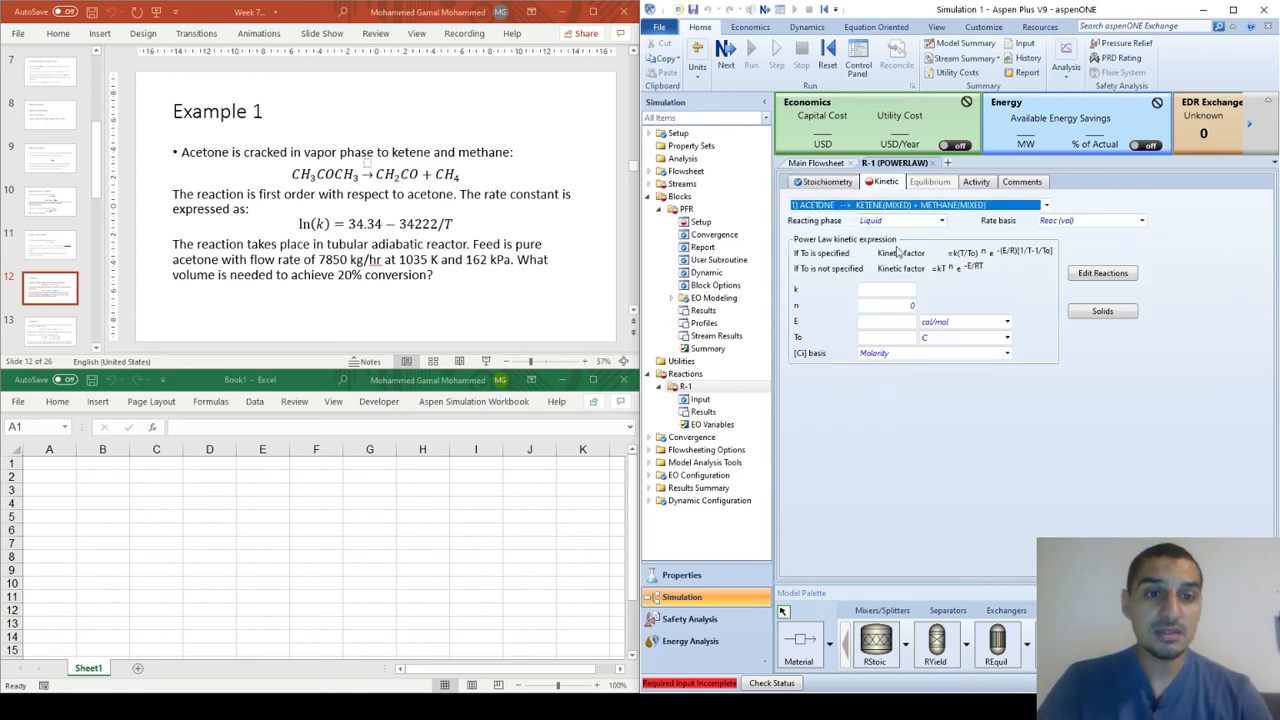
{"action": "left_click", "coordinate": [938, 220]}
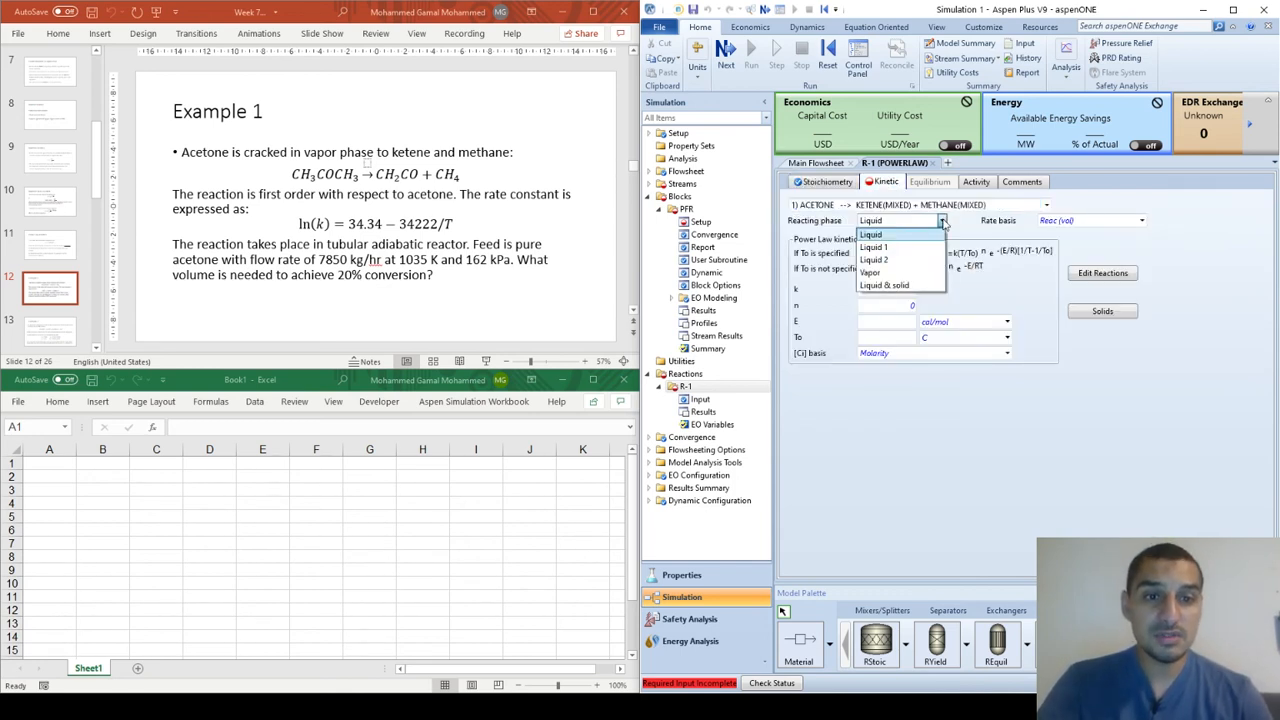
{"action": "left_click", "coordinate": [885, 264]}
{"action": "left_click", "coordinate": [1021, 205]}
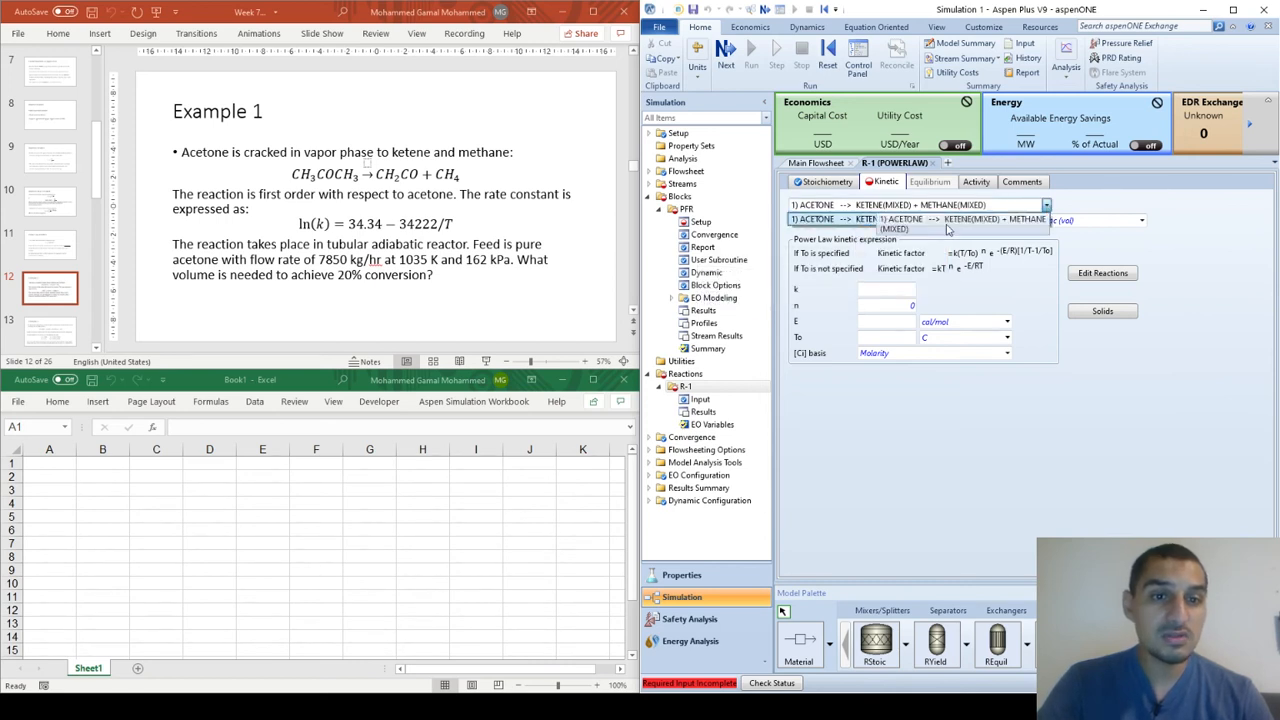
{"action": "left_click", "coordinate": [856, 220]}
{"action": "left_click", "coordinate": [822, 181]}
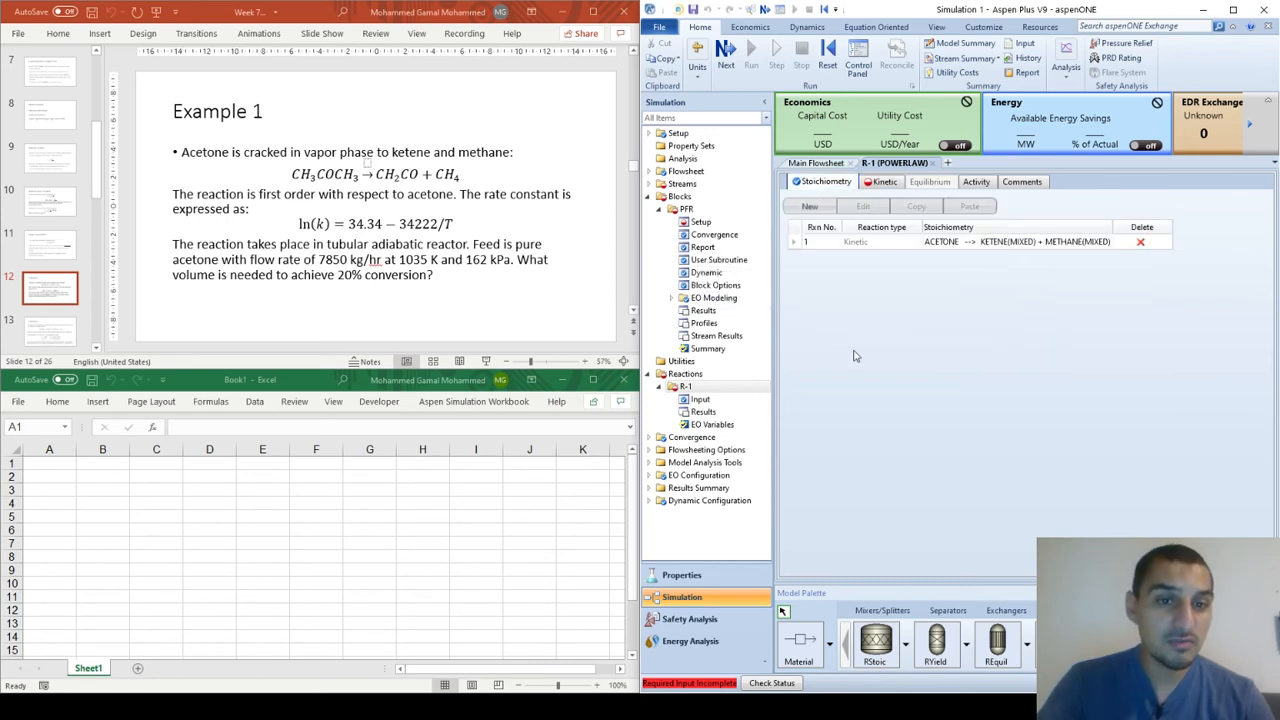
{"action": "left_click", "coordinate": [872, 185]}
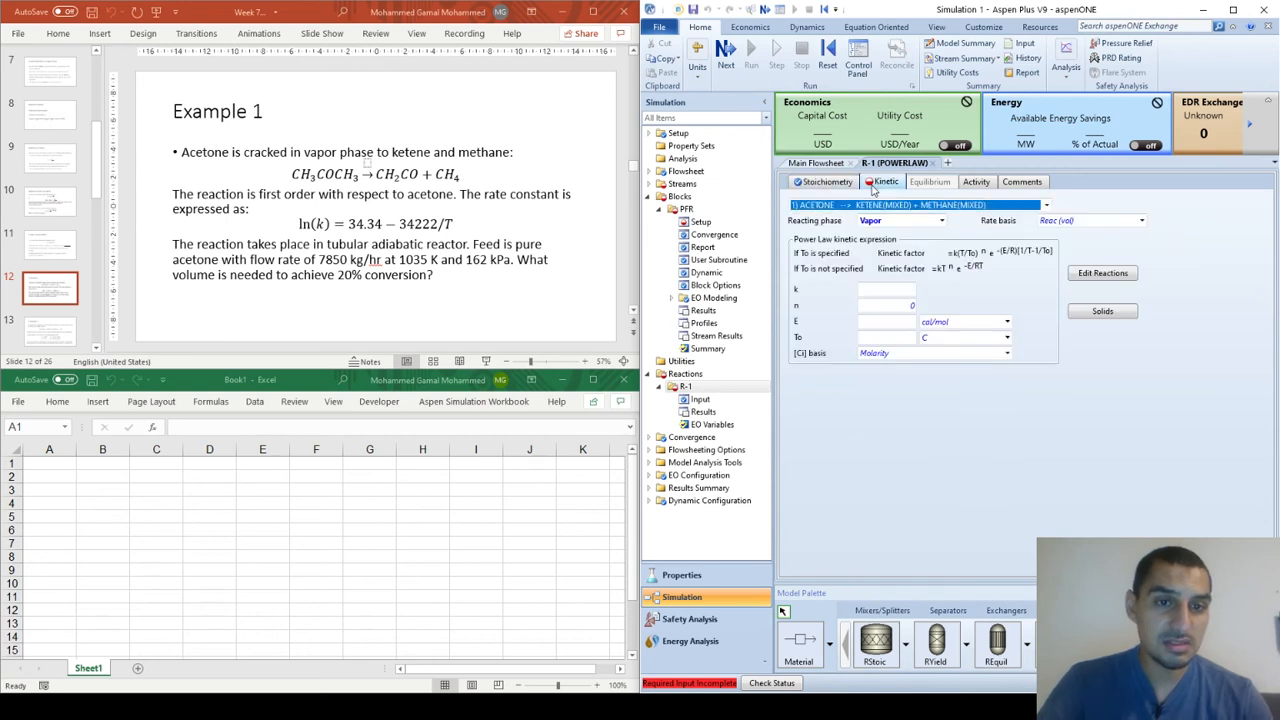
{"action": "left_click", "coordinate": [919, 248]}
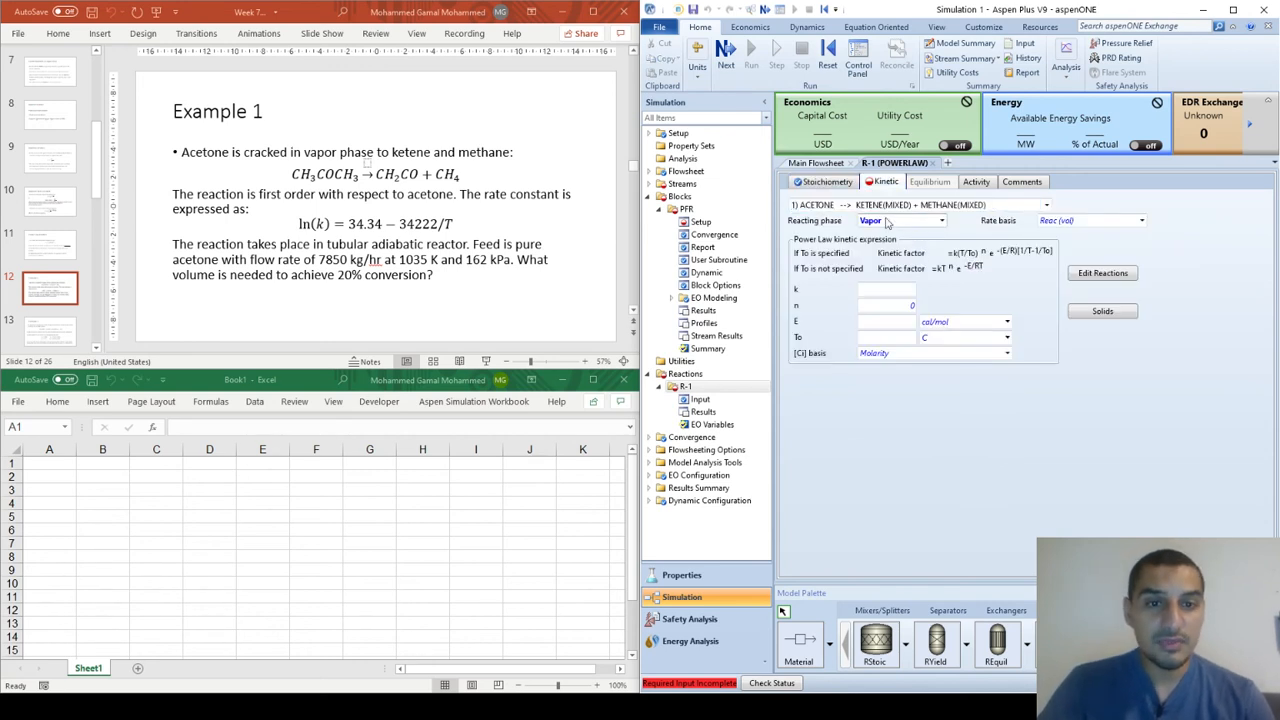
- Review the rate basis options for the acetone cracking reaction and keep Reac (vol)
{"action": "left_click", "coordinate": [1080, 222]}
{"action": "left_click", "coordinate": [1080, 222]}
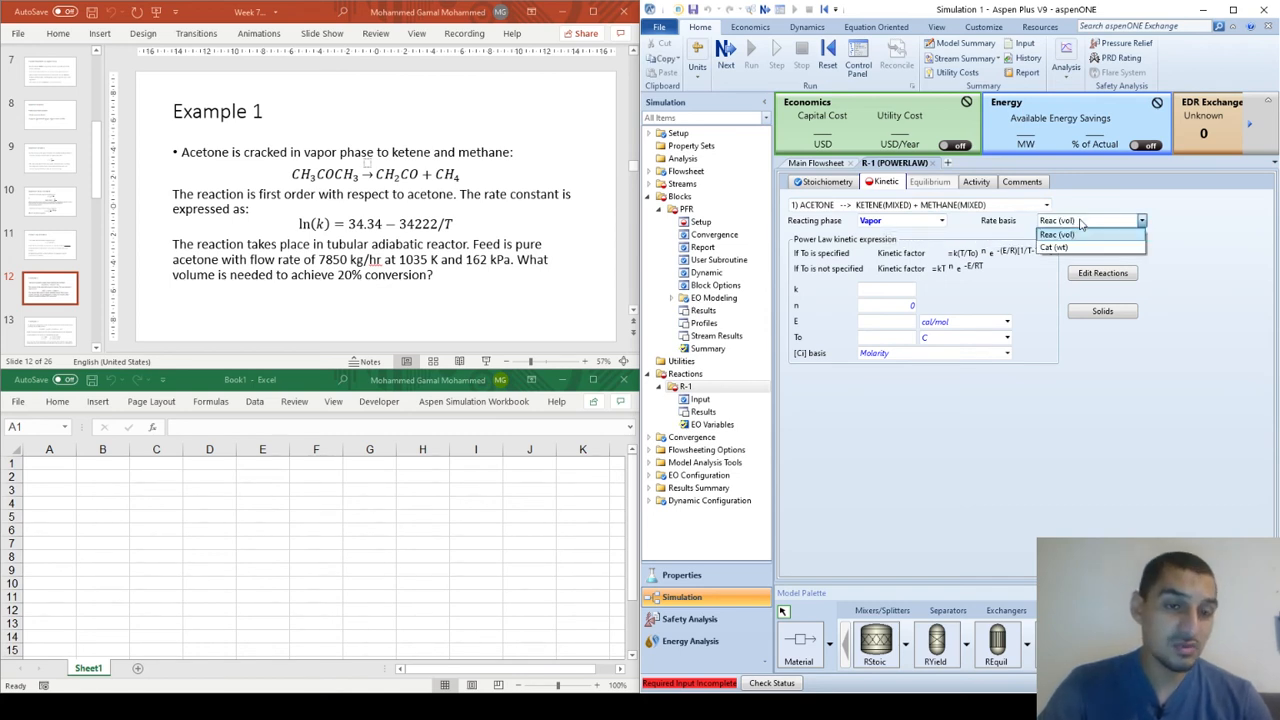
{"action": "left_click", "coordinate": [1080, 223]}
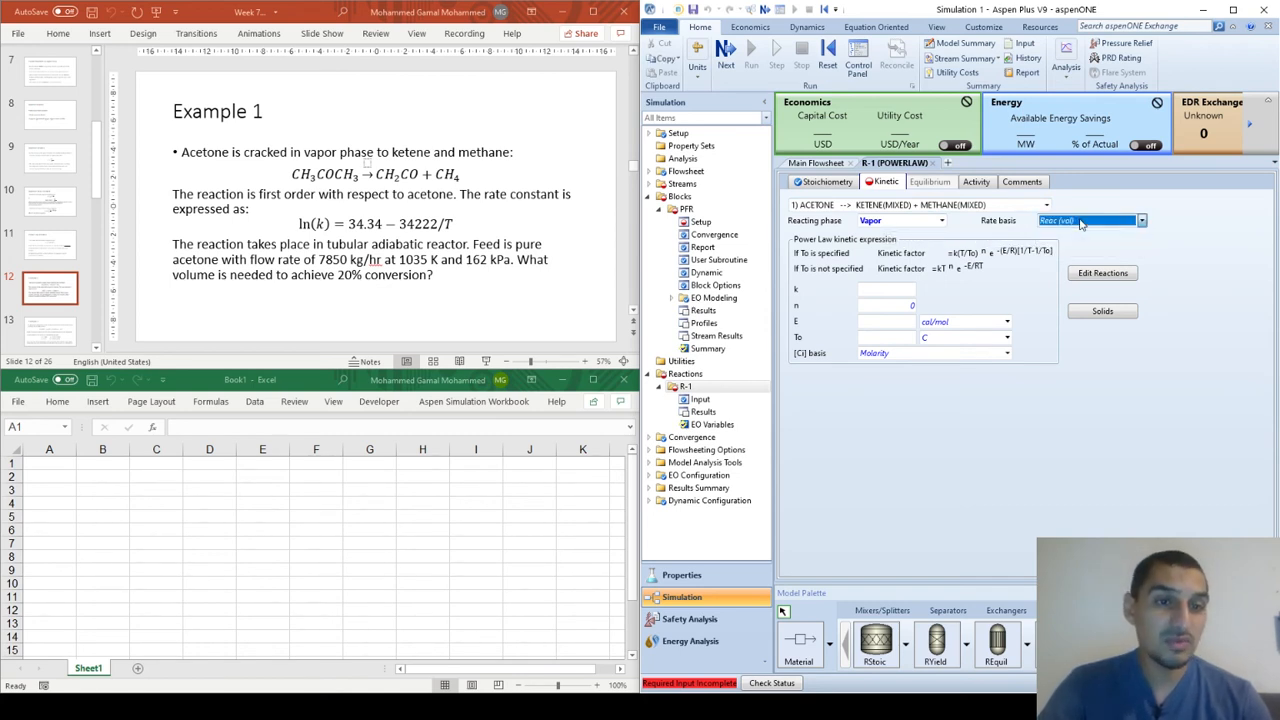
- Compare the power law kinetic factor expression with the ln(k) rate constant equation, highlighting that equation on the Example 1 slide
{"action": "left_click", "coordinate": [904, 288]}
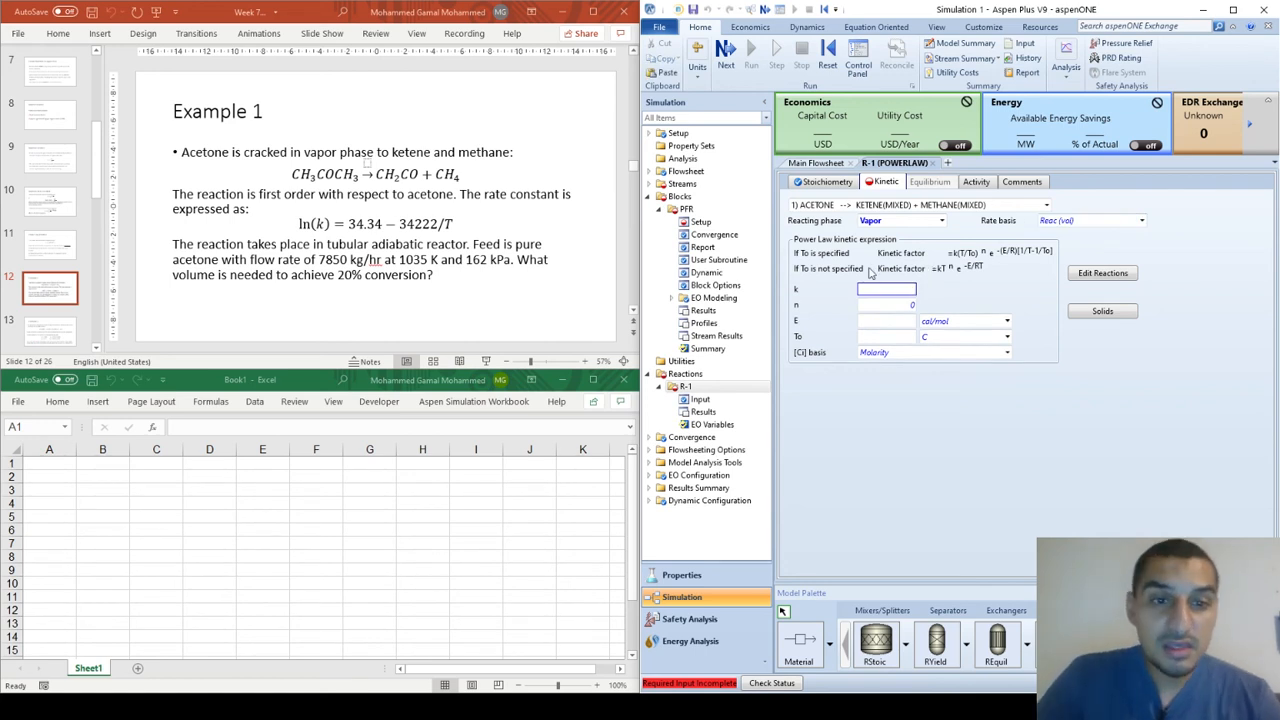
{"action": "left_click", "coordinate": [940, 272]}
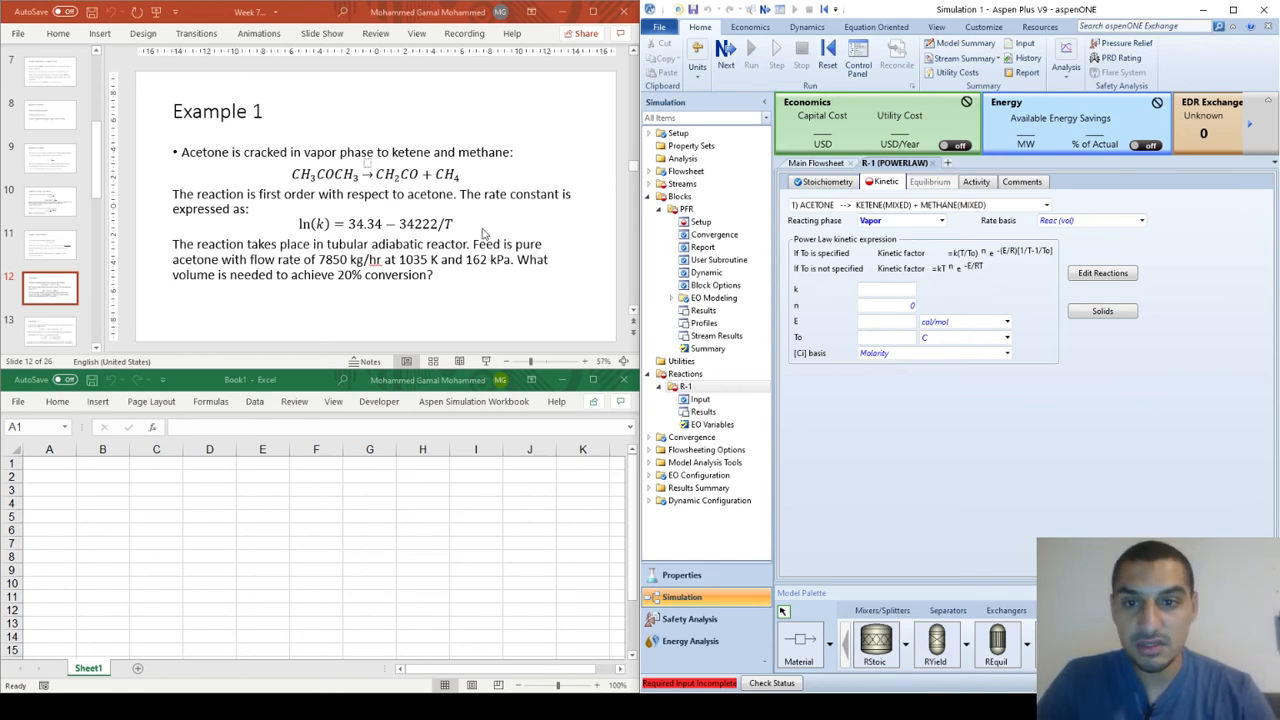
{"action": "left_click_drag", "start_coordinate": [458, 224], "coordinate": [310, 218]}
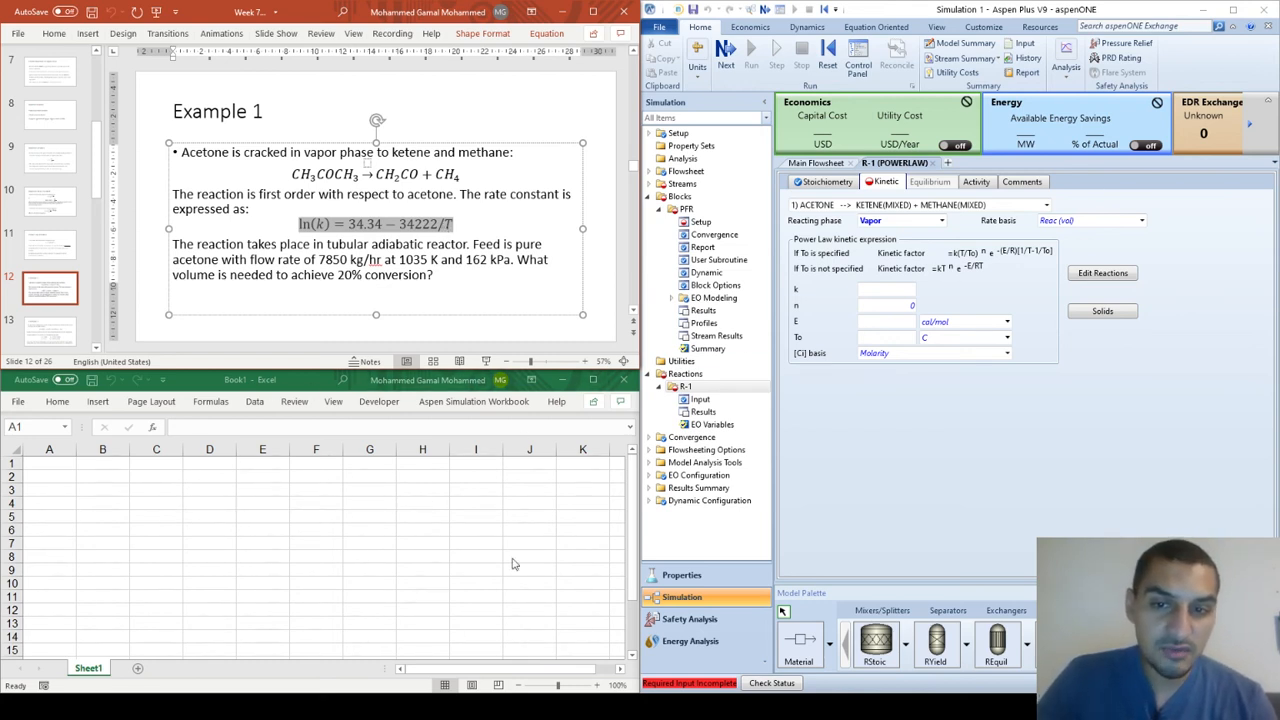
{"action": "left_click", "coordinate": [891, 289]}
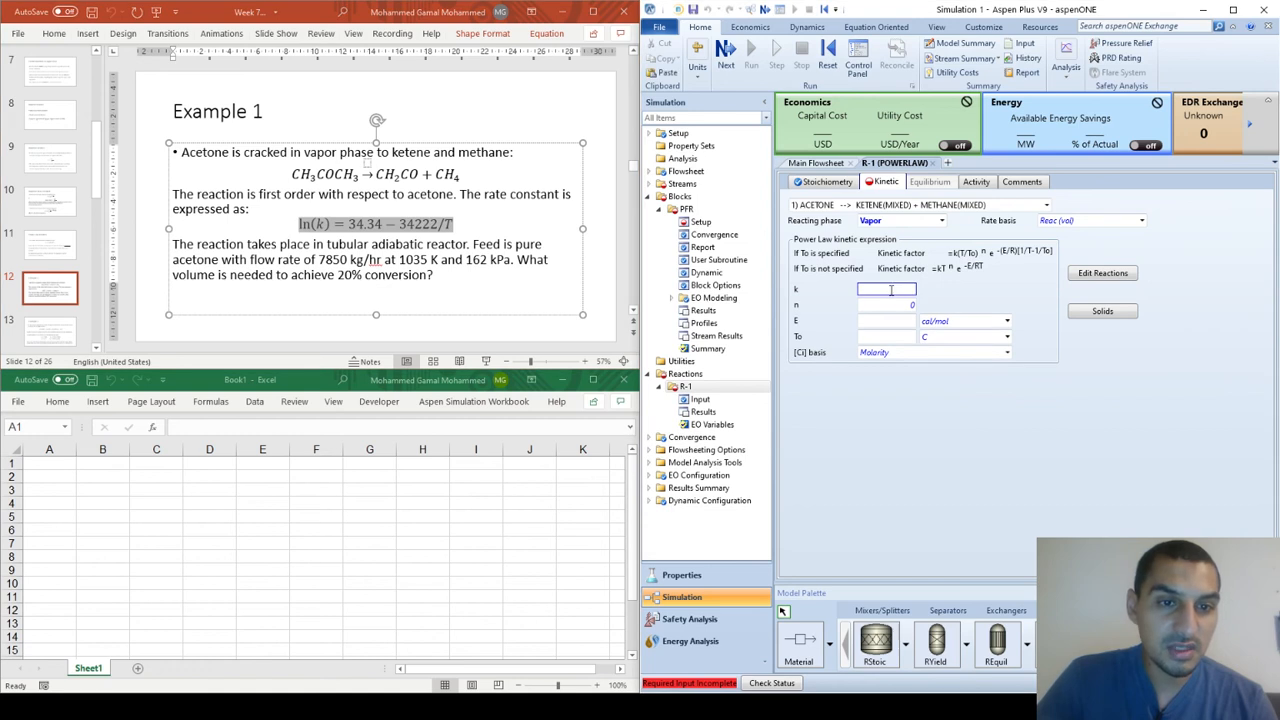
- Switch to the Excel workbook and enter 34.34 in B3 with the label ln(k) in A3
{"action": "left_click", "coordinate": [126, 485]}
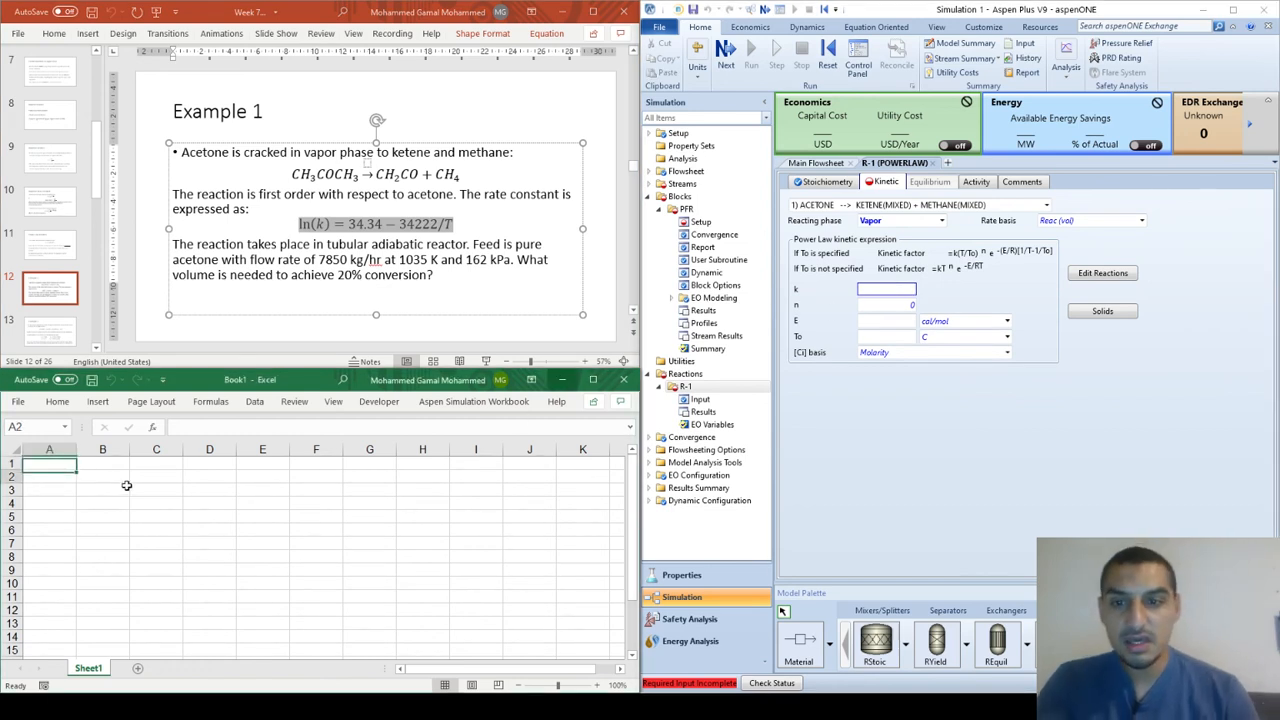
{"action": "left_click", "coordinate": [126, 487]}
{"action": "type", "text": "3"}
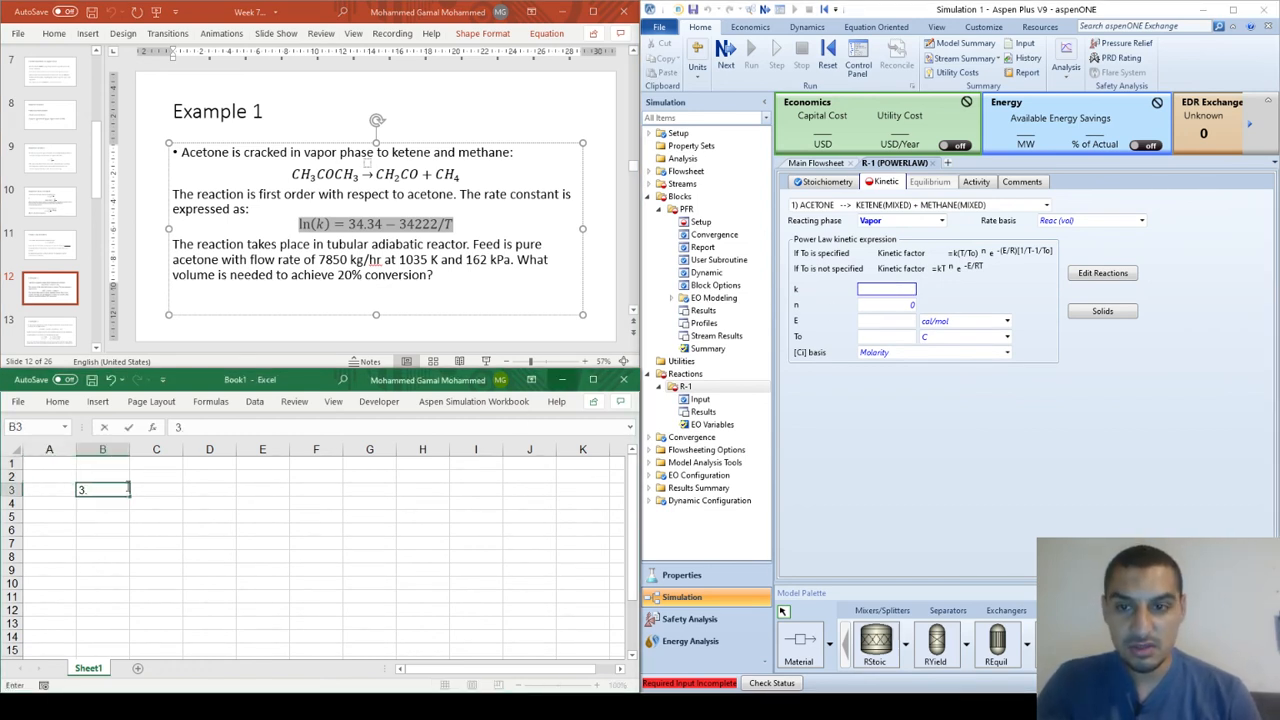
{"action": "type", "text": "4.3"}
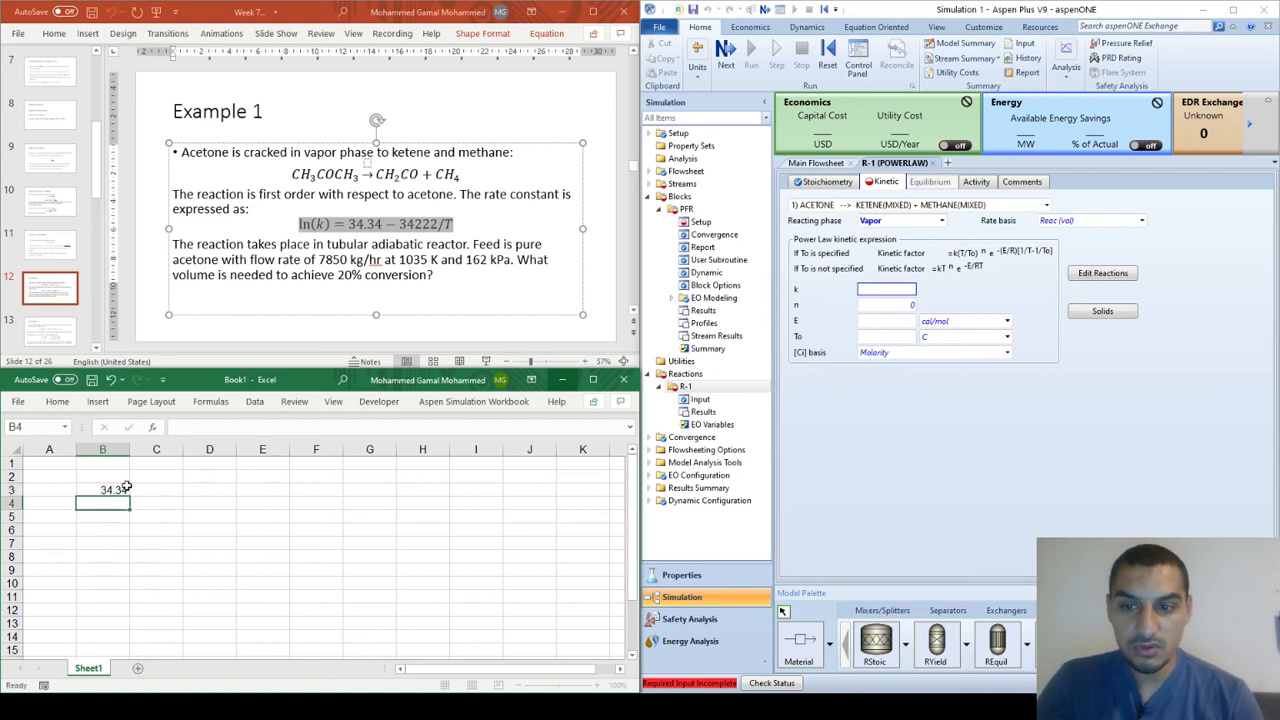
{"action": "type", "text": "4"}
{"action": "key", "text": "Tab"}
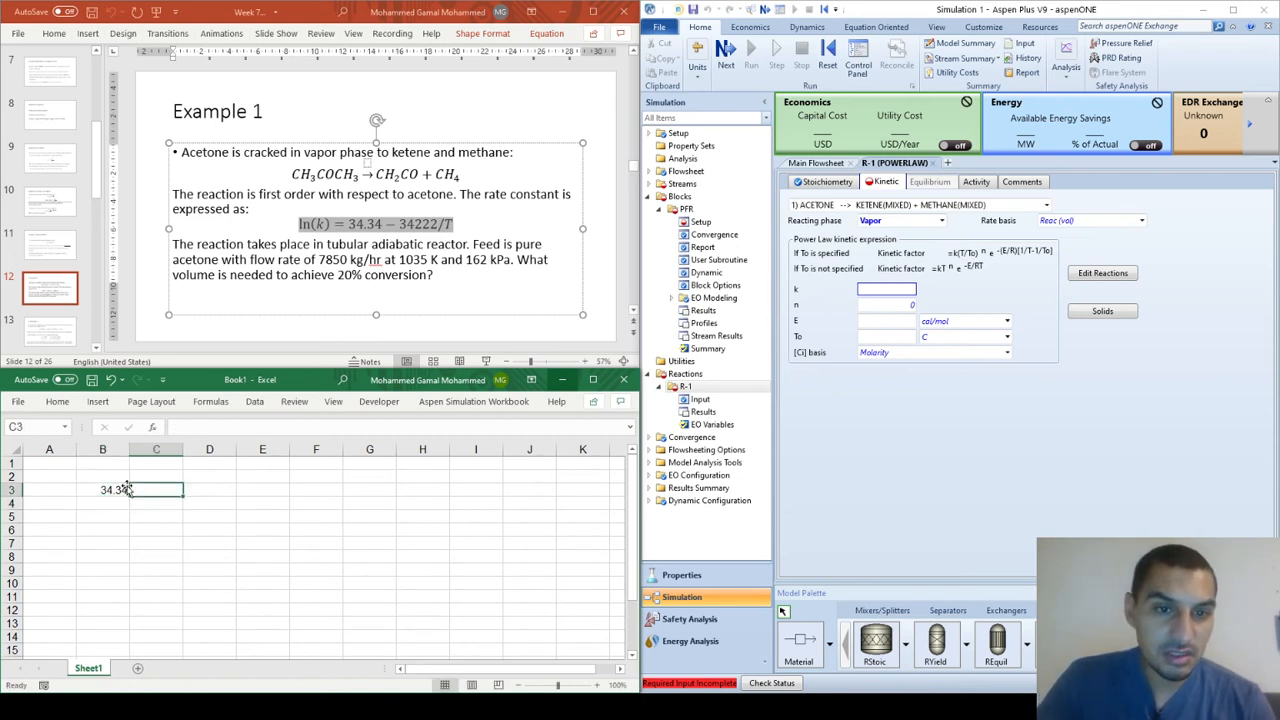
{"action": "key", "text": "Left"}
{"action": "key", "text": "Left"}
{"action": "type", "text": "ln"}
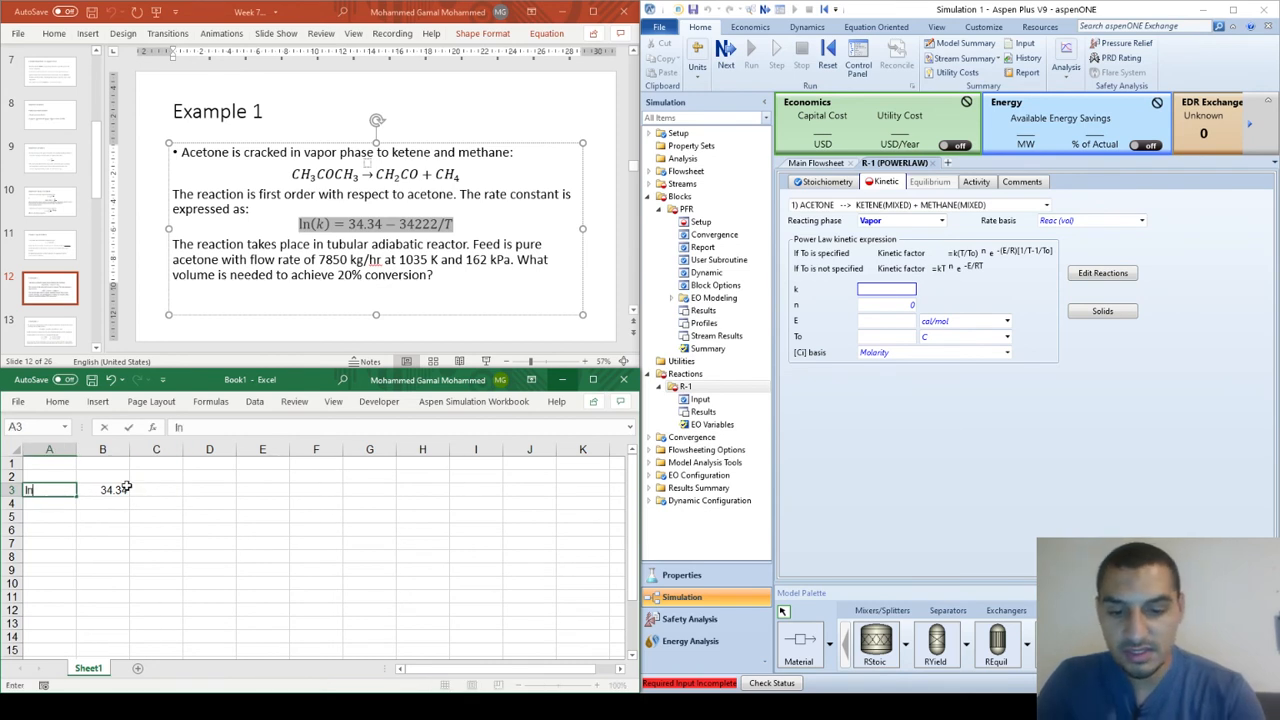
{"action": "type", "text": "(k"}
{"action": "key", "text": "Return"}
- Label D3 as k and calculate the pre-exponential factor in E3 with =EXP(B3)
{"action": "key", "text": "Up"}
{"action": "key", "text": "Right"}
{"action": "key", "text": "Right"}
{"action": "key", "text": "Right"}
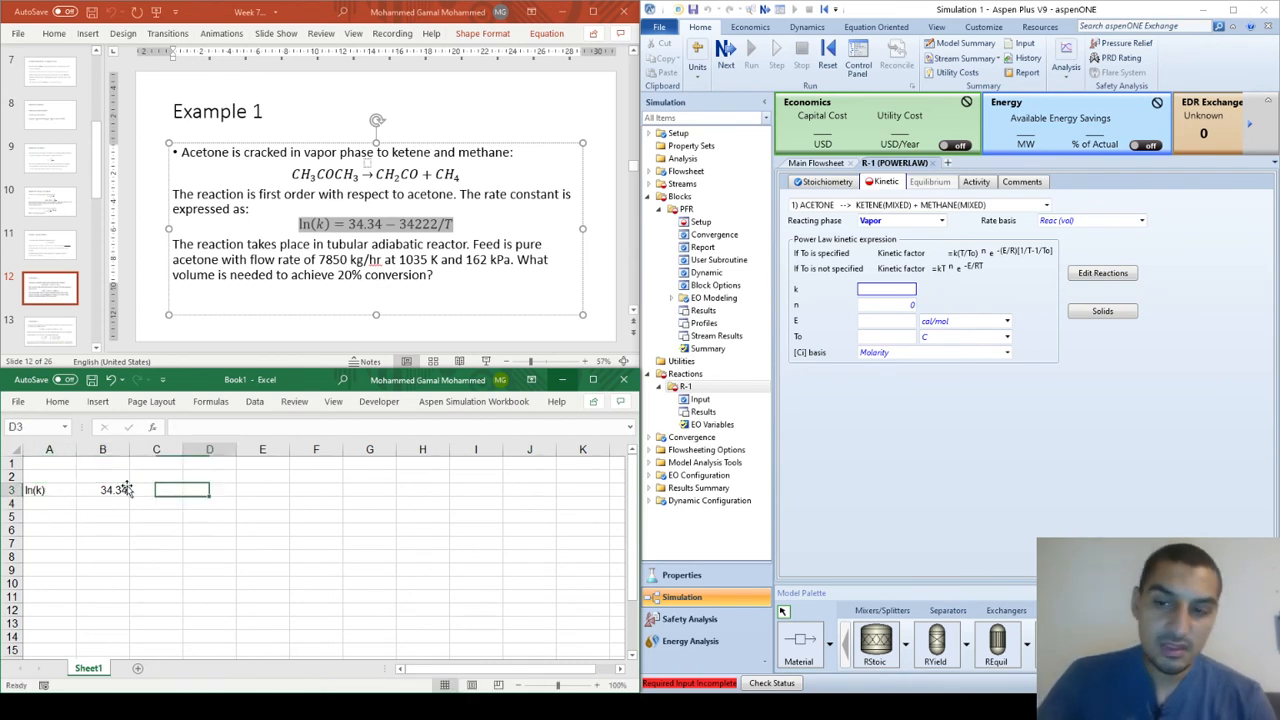
{"action": "type", "text": "k"}
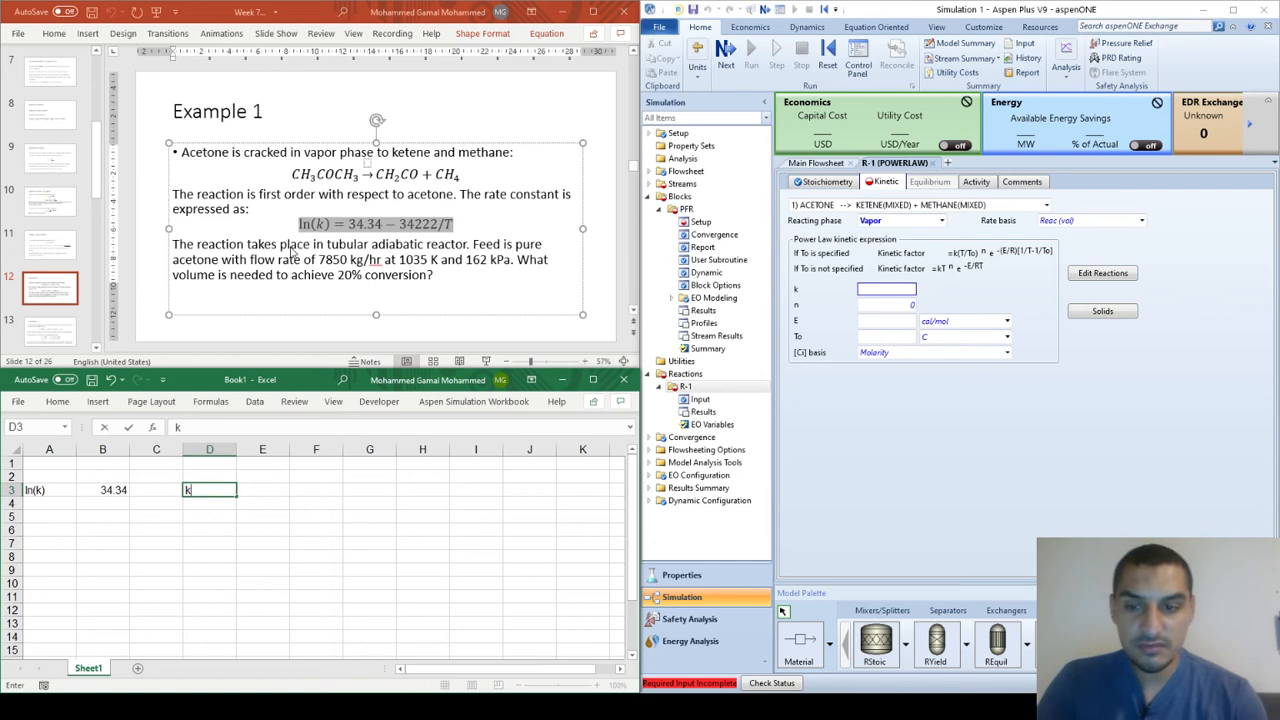
{"action": "key", "text": "Tab"}
{"action": "type", "text": "=EXP("}
{"action": "key", "text": "Left"}
{"action": "key", "text": "Left"}
{"action": "key", "text": "Left"}
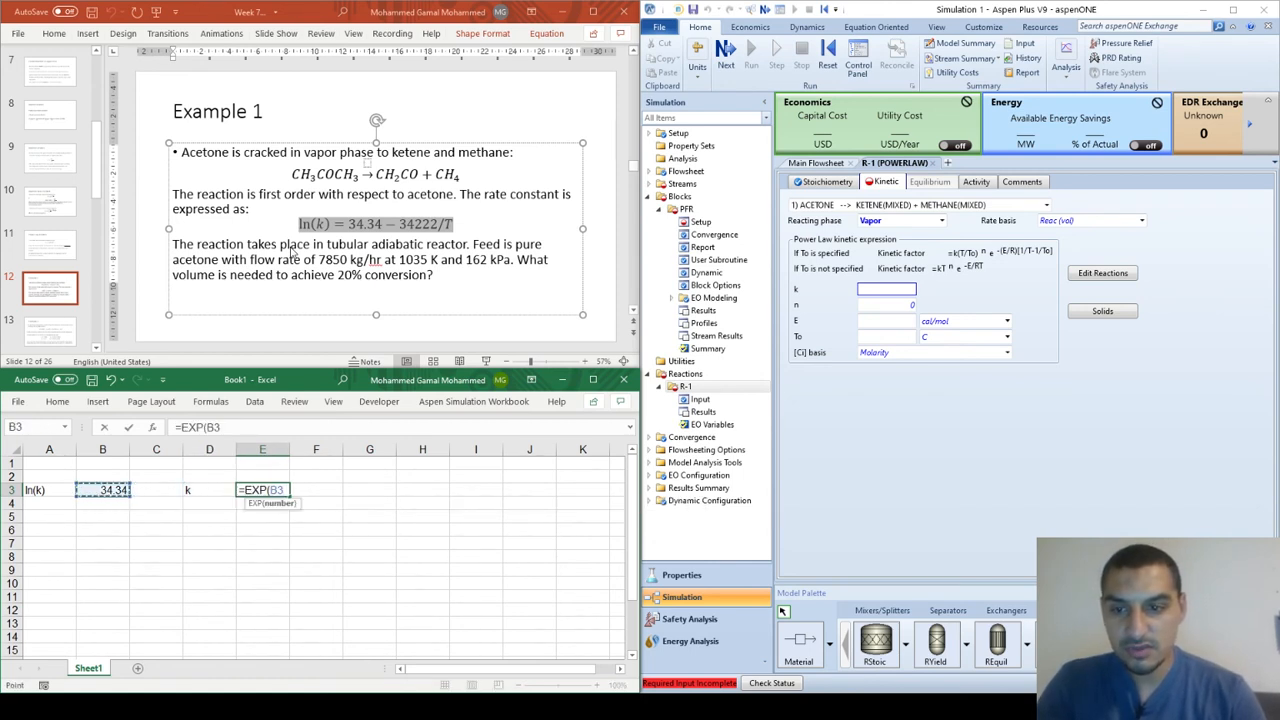
{"action": "key", "text": "Return"}
{"action": "key", "text": "Up"}
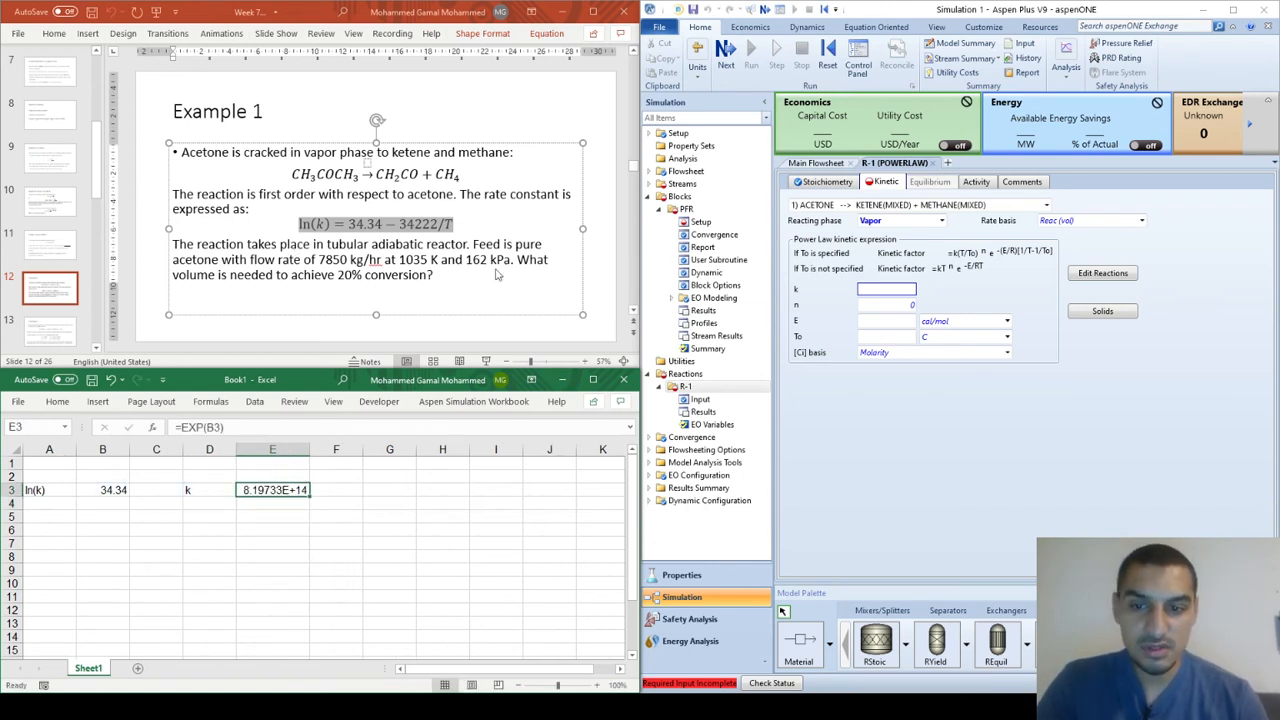
- In Aspen Plus, set the reaction's pre-exponential factor k to 8.197e+14
{"action": "left_click", "coordinate": [891, 289]}
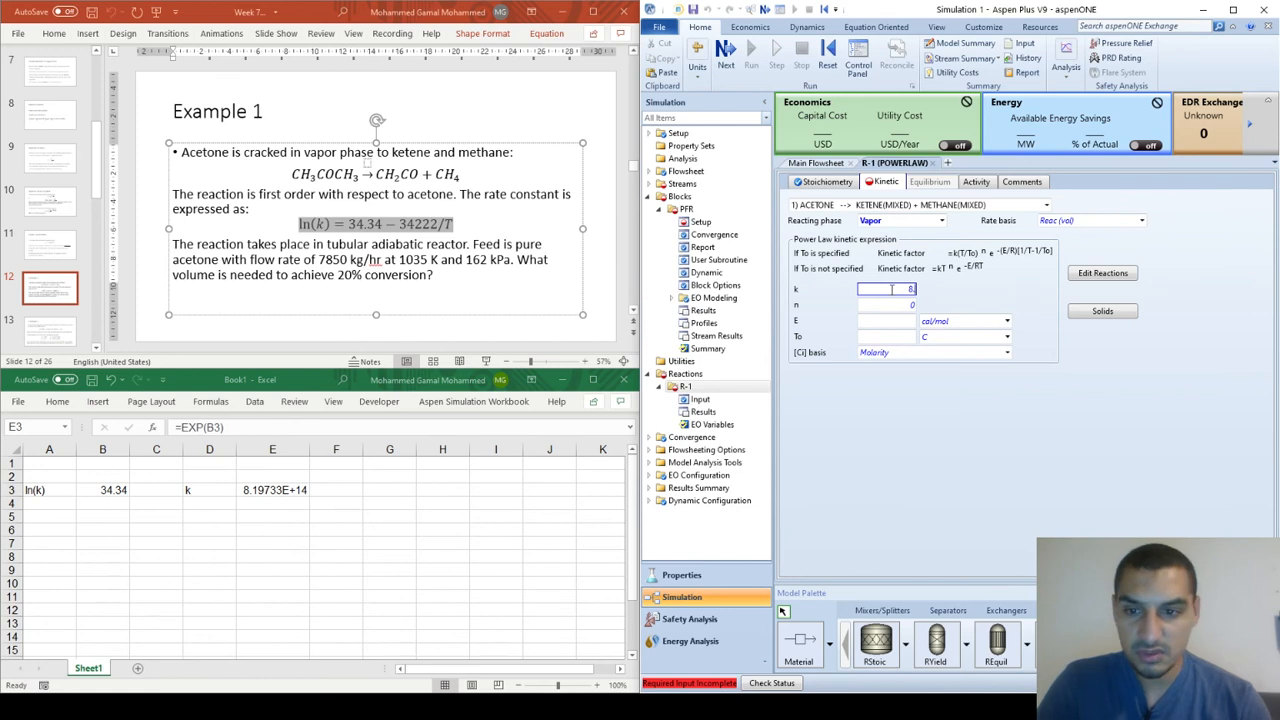
{"action": "type", "text": "8.197"}
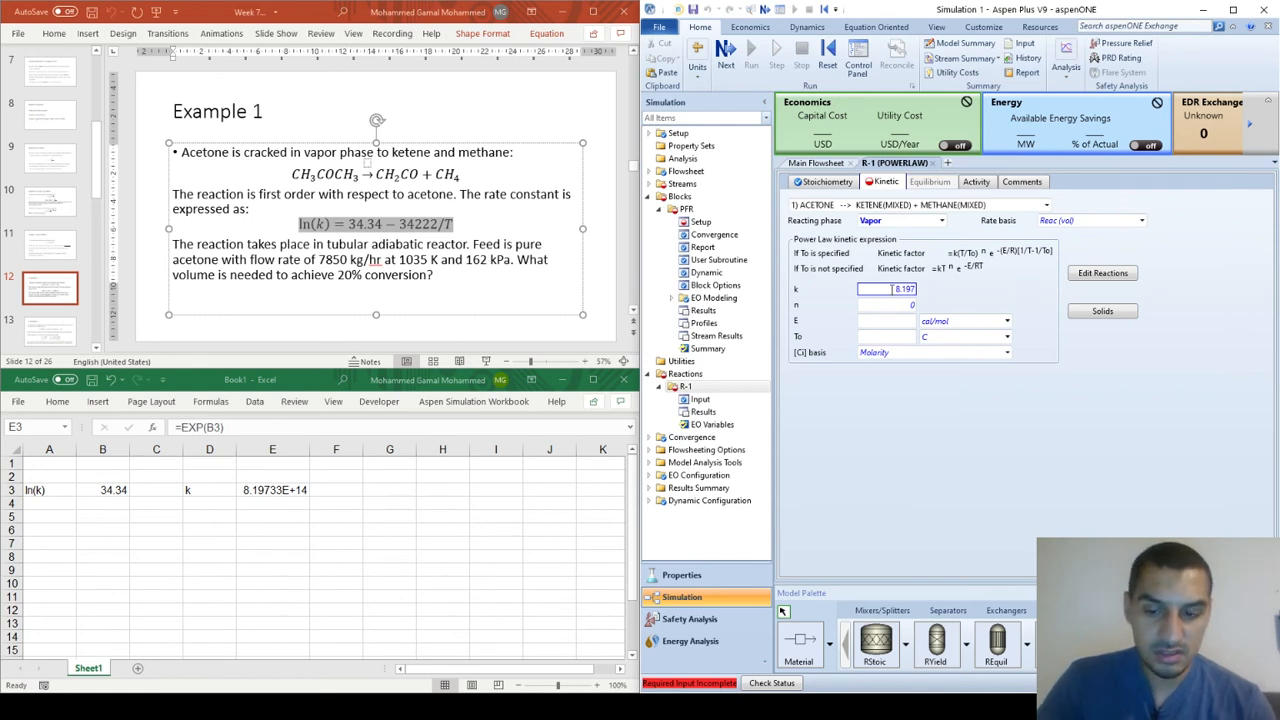
{"action": "type", "text": "e+14"}
{"action": "key", "text": "Return"}
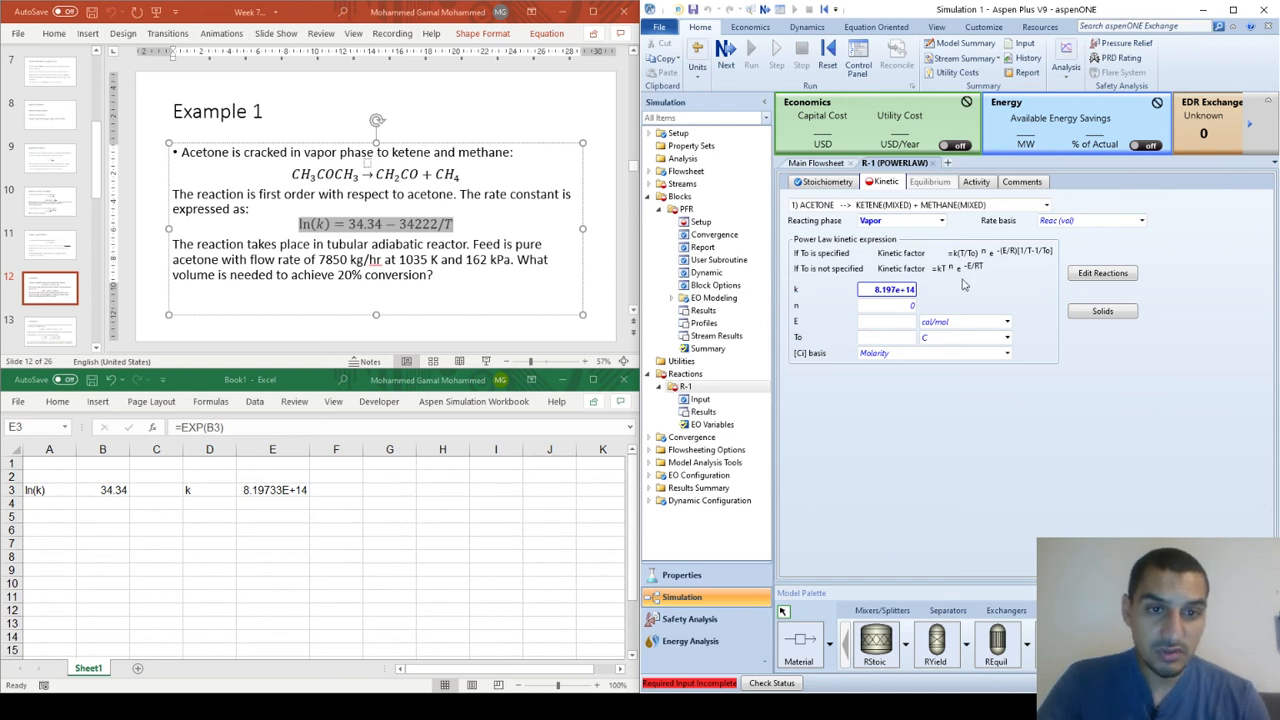
- Back in Excel, label B5 as E/R and enter 34222 in C5
{"action": "left_click", "coordinate": [97, 525]}
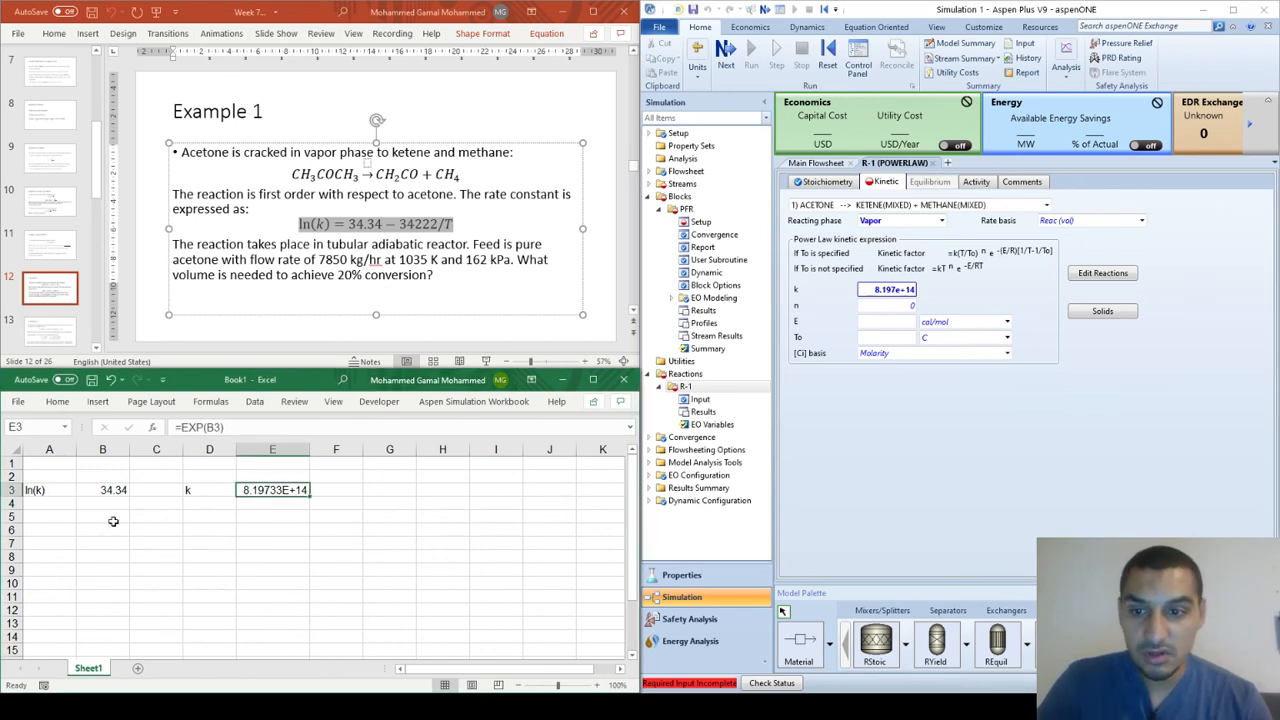
{"action": "left_click_drag", "start_coordinate": [108, 520], "coordinate": [112, 531]}
{"action": "type", "text": "E"}
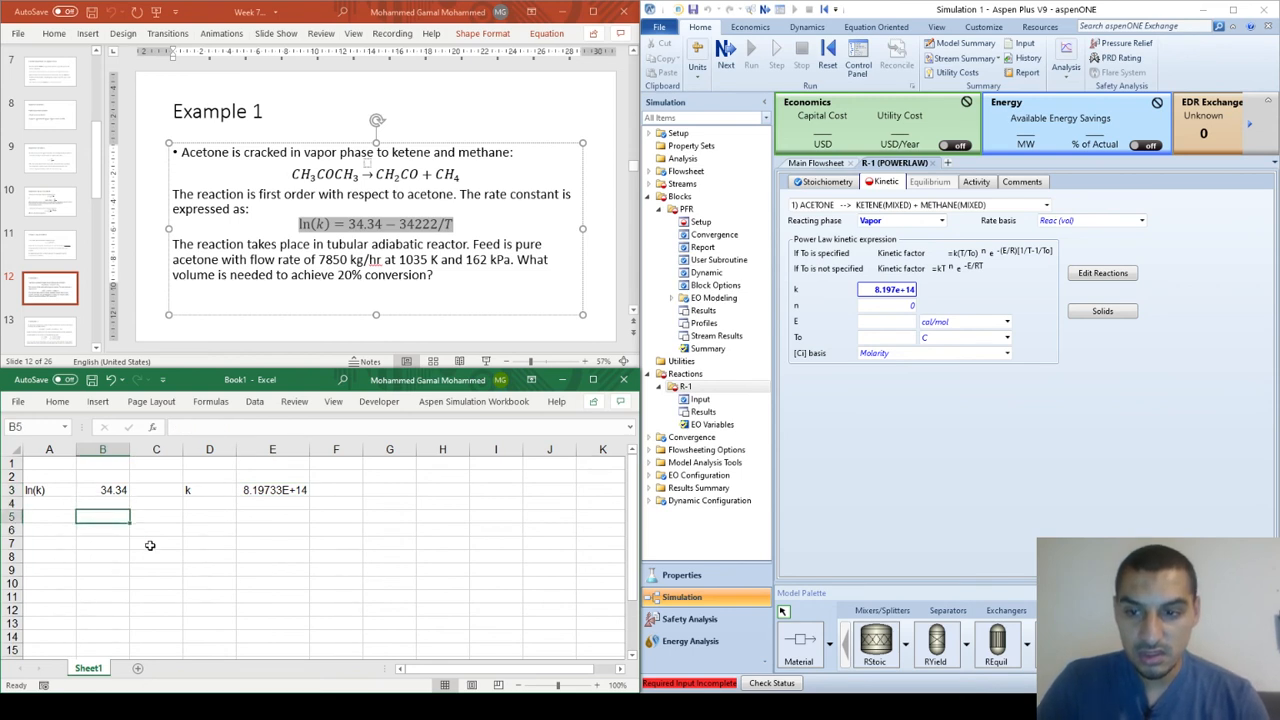
{"action": "type", "text": "/R"}
{"action": "key", "text": "Tab"}
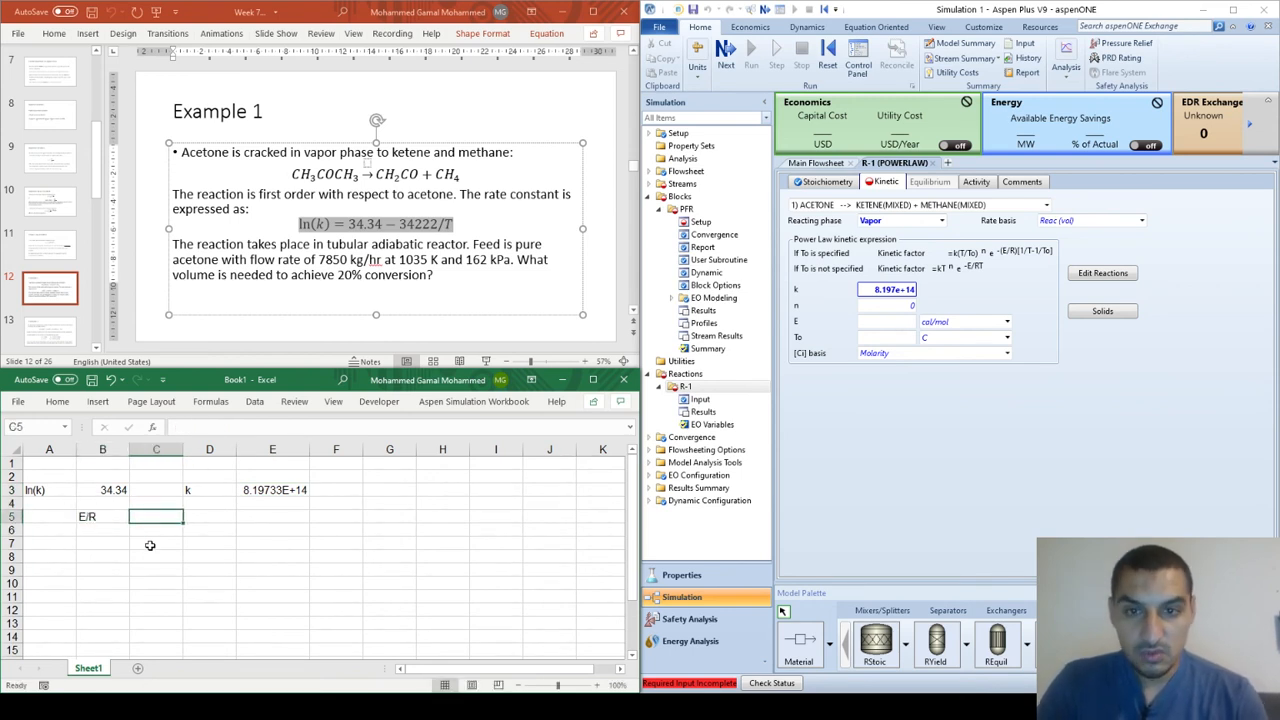
{"action": "type", "text": "34222"}
{"action": "key", "text": "Return"}
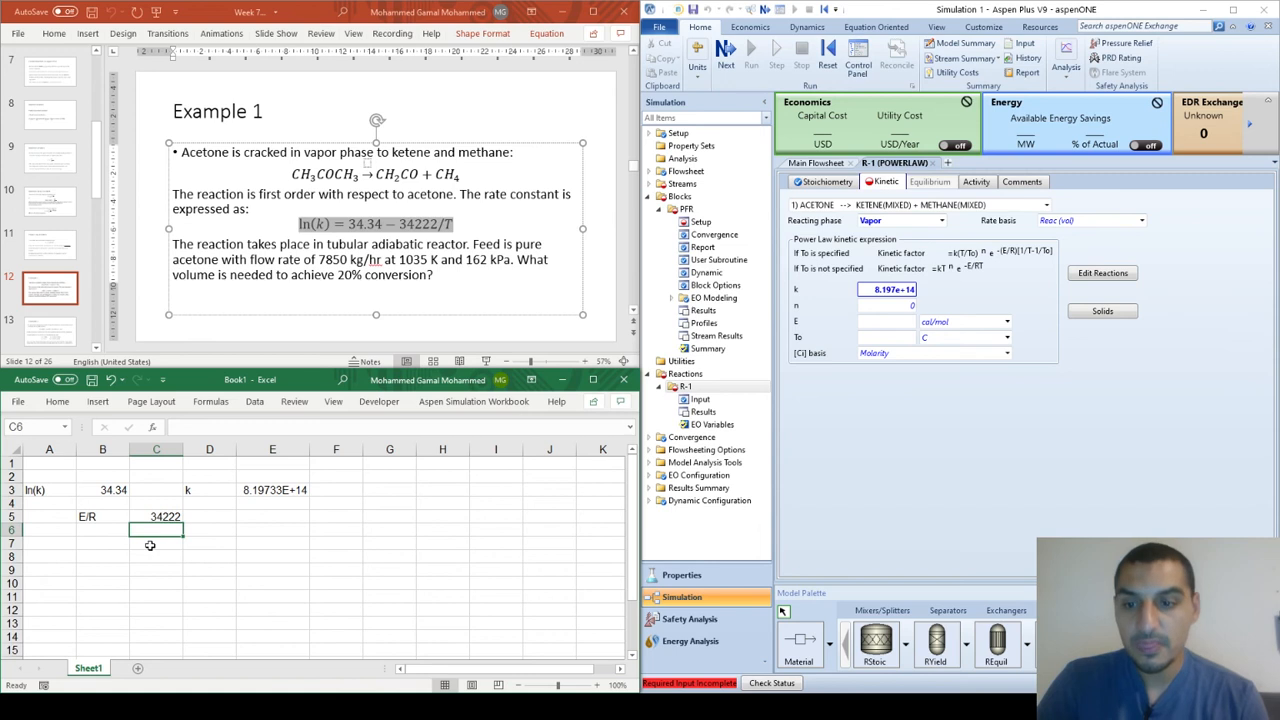
- Label B6 as R for the gas constant and B7 as E for the activation energy
{"action": "key", "text": "Down"}
{"action": "key", "text": "Left"}
{"action": "type", "text": "E"}
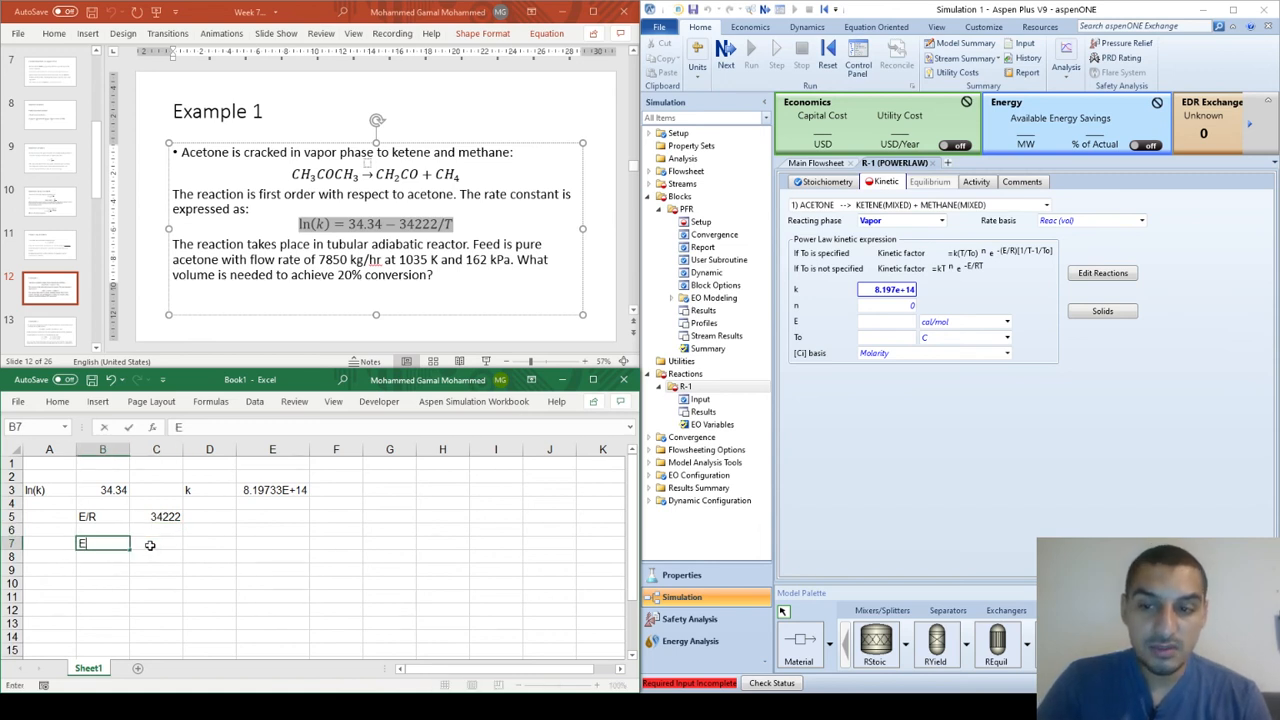
{"action": "key", "text": "Up"}
{"action": "type", "text": "R"}
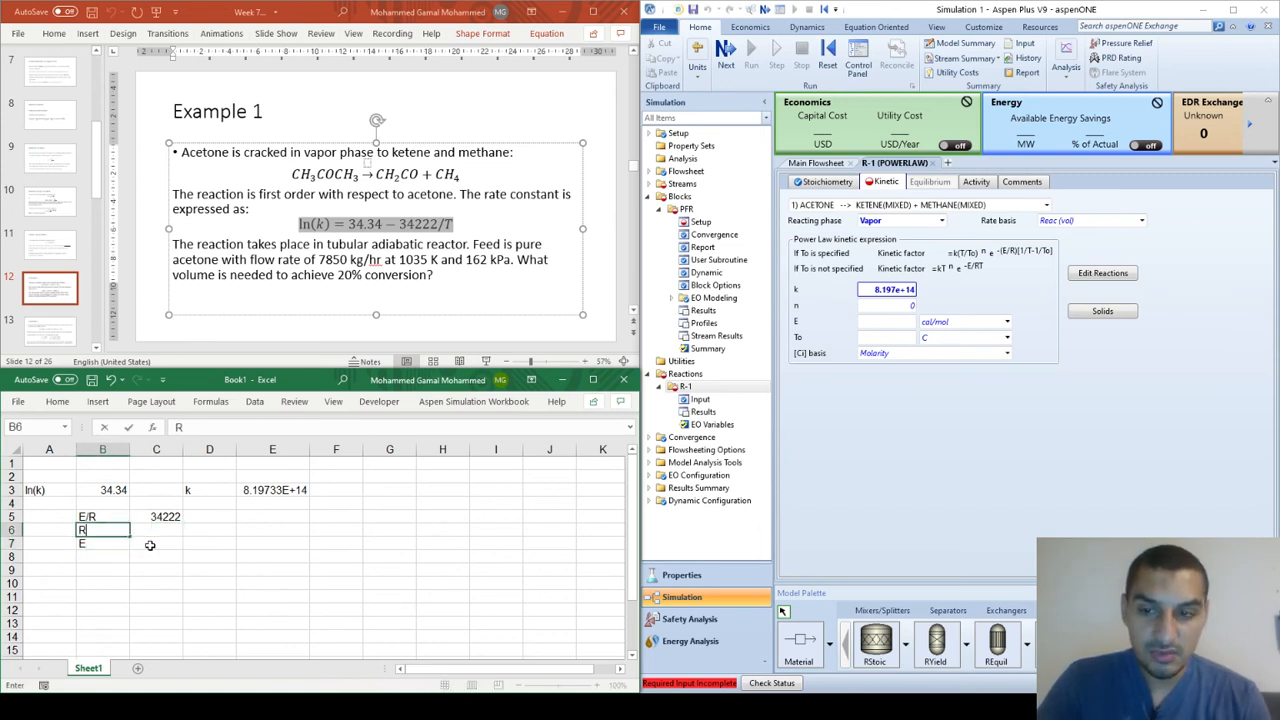
{"action": "key", "text": "Tab"}
{"action": "key", "text": "Up"}
{"action": "key", "text": "Right"}
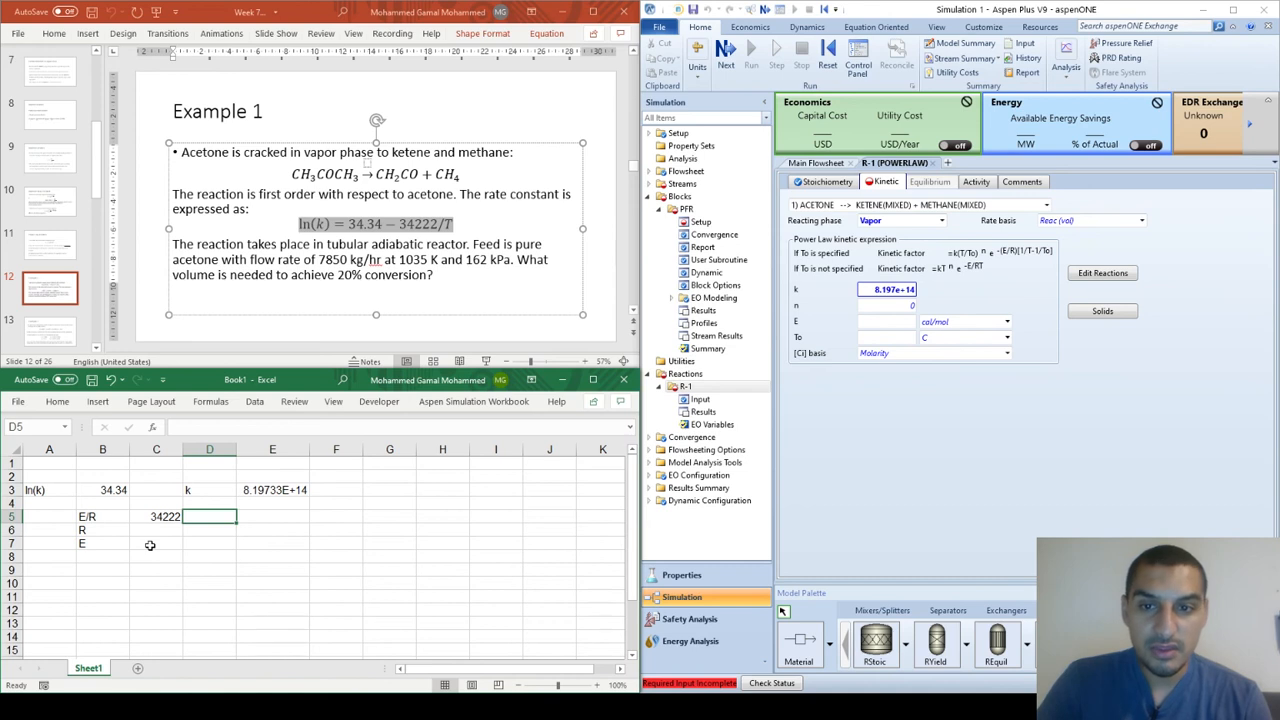
{"action": "key", "text": "Left"}
{"action": "key", "text": "Right"}
{"action": "key", "text": "Left"}
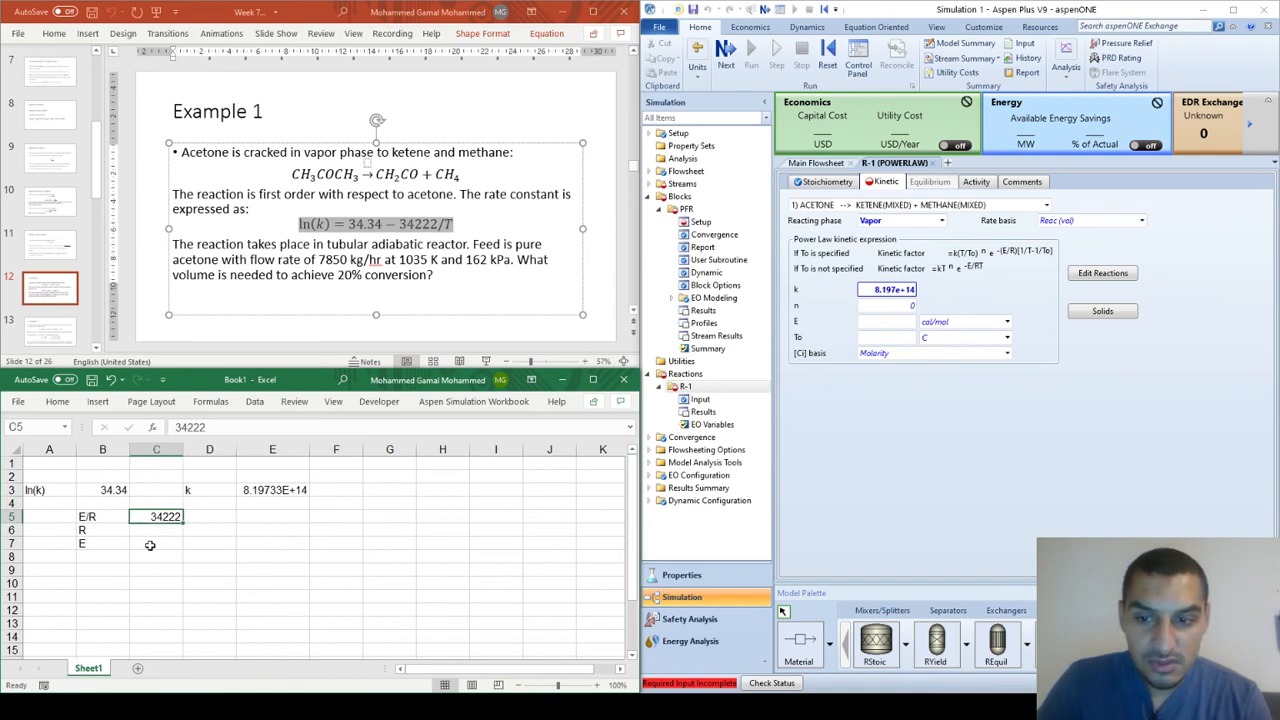
{"action": "key", "text": "Down"}
{"action": "key", "text": "Down"}
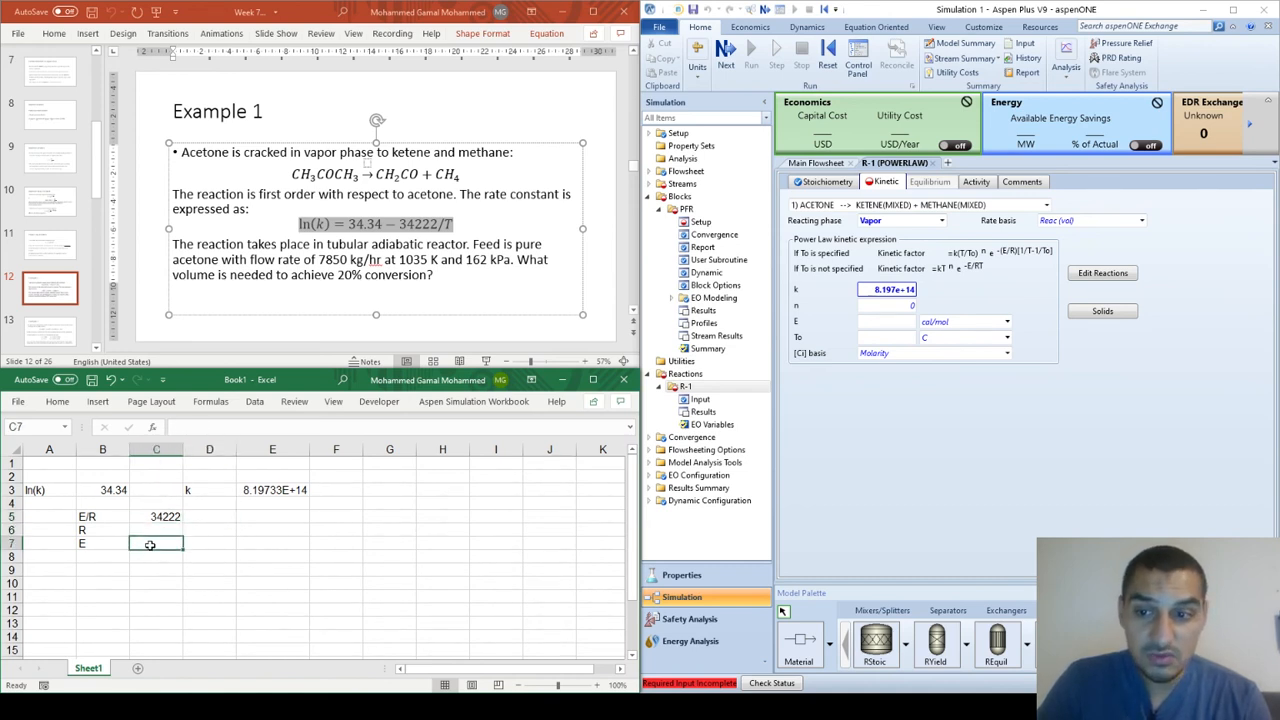
{"action": "key", "text": "Up"}
{"action": "key", "text": "Up"}
{"action": "key", "text": "Down"}
{"action": "key", "text": "Down"}
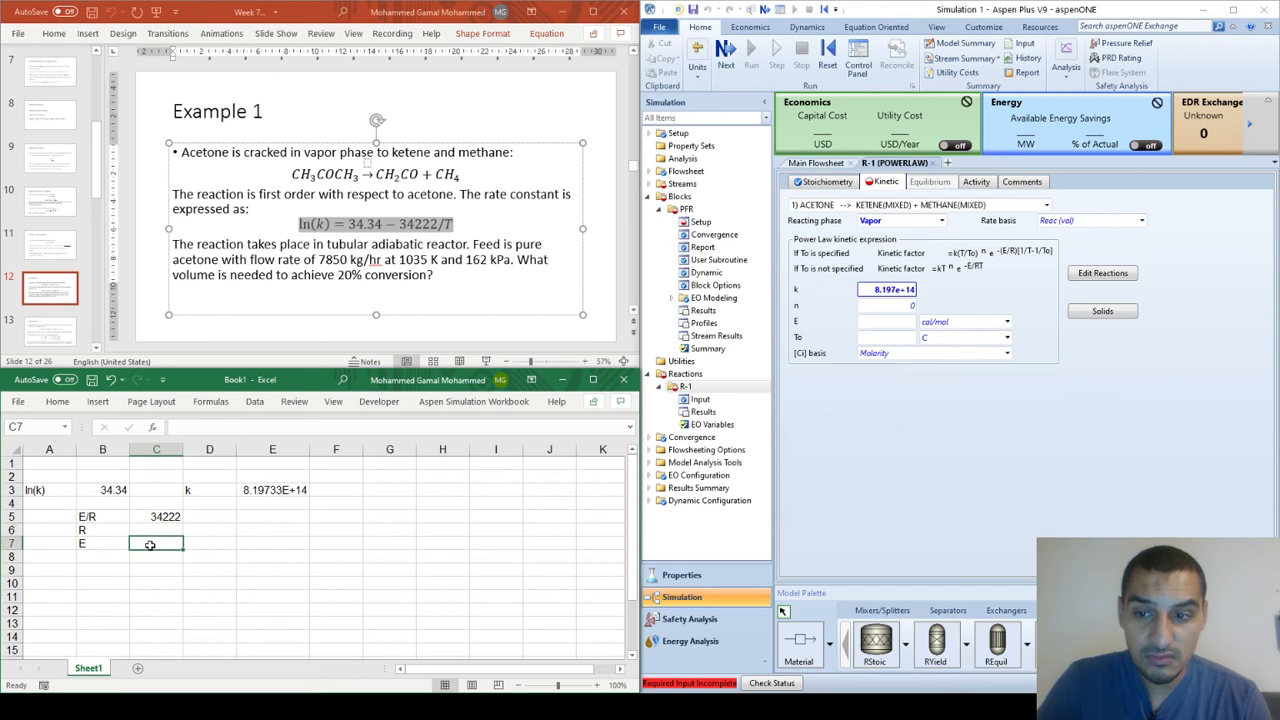
{"action": "key", "text": "Up"}
{"action": "key", "text": "Up"}
- Enter the gas constant 8.314 in C6 with its unit J/mol.k in D6
{"action": "key", "text": "Down"}
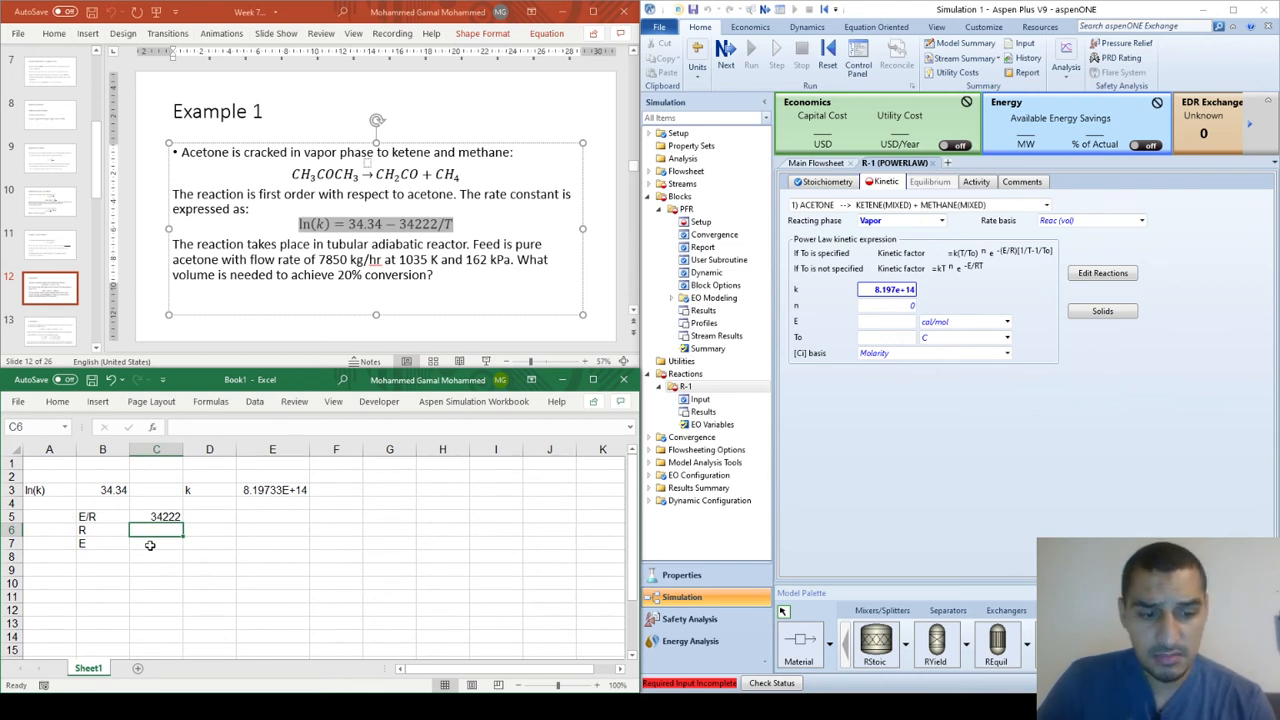
{"action": "type", "text": "8.314"}
{"action": "key", "text": "Tab"}
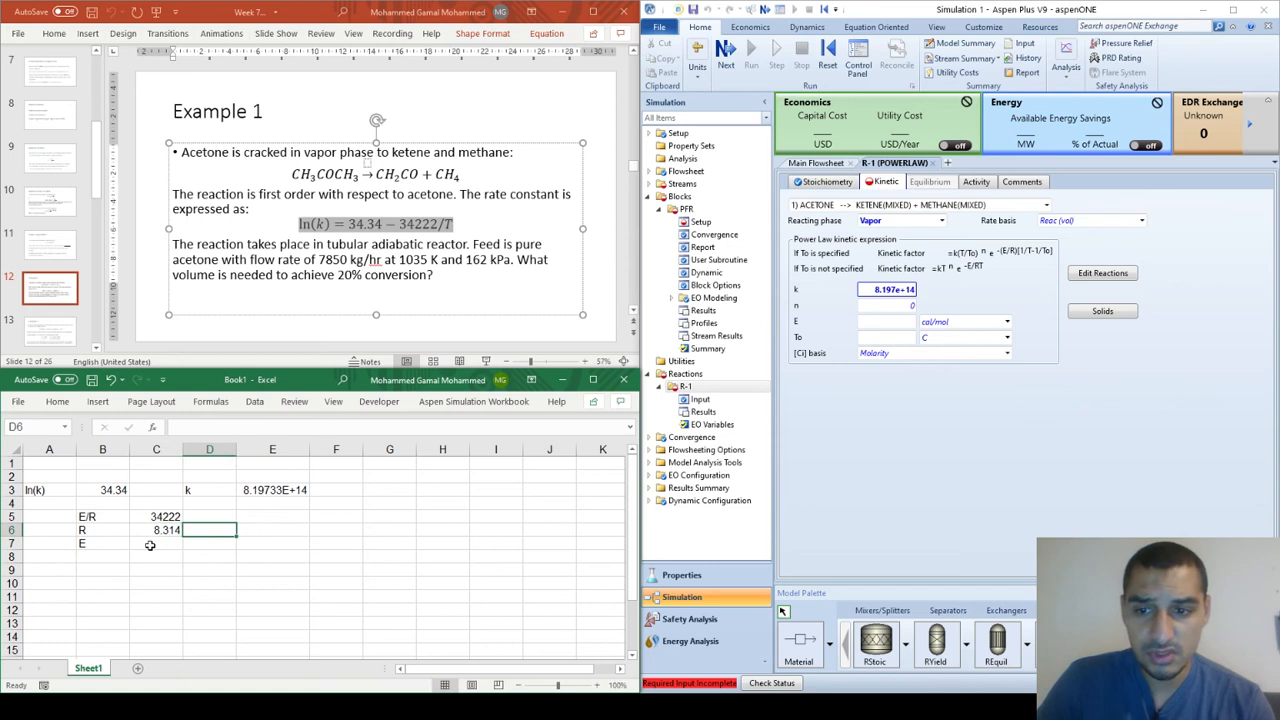
{"action": "type", "text": "J/mol.k"}
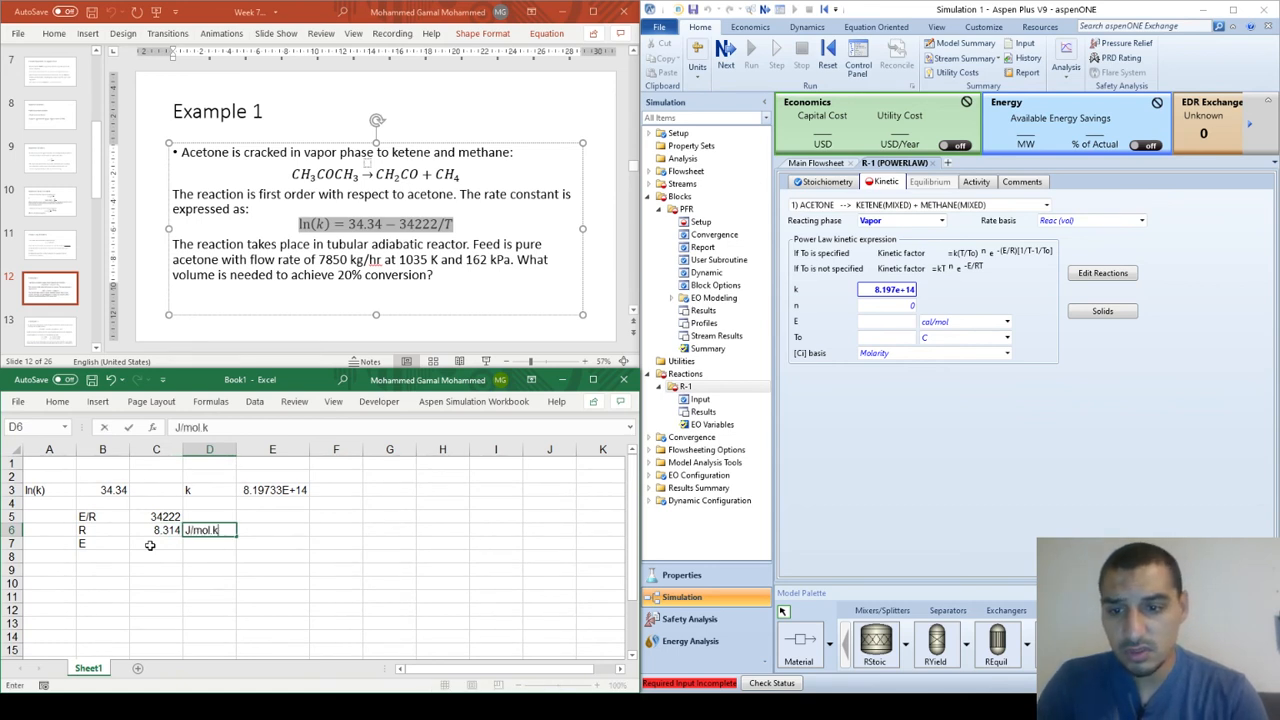
{"action": "key", "text": "Return"}
{"action": "left_click", "coordinate": [150, 545]}
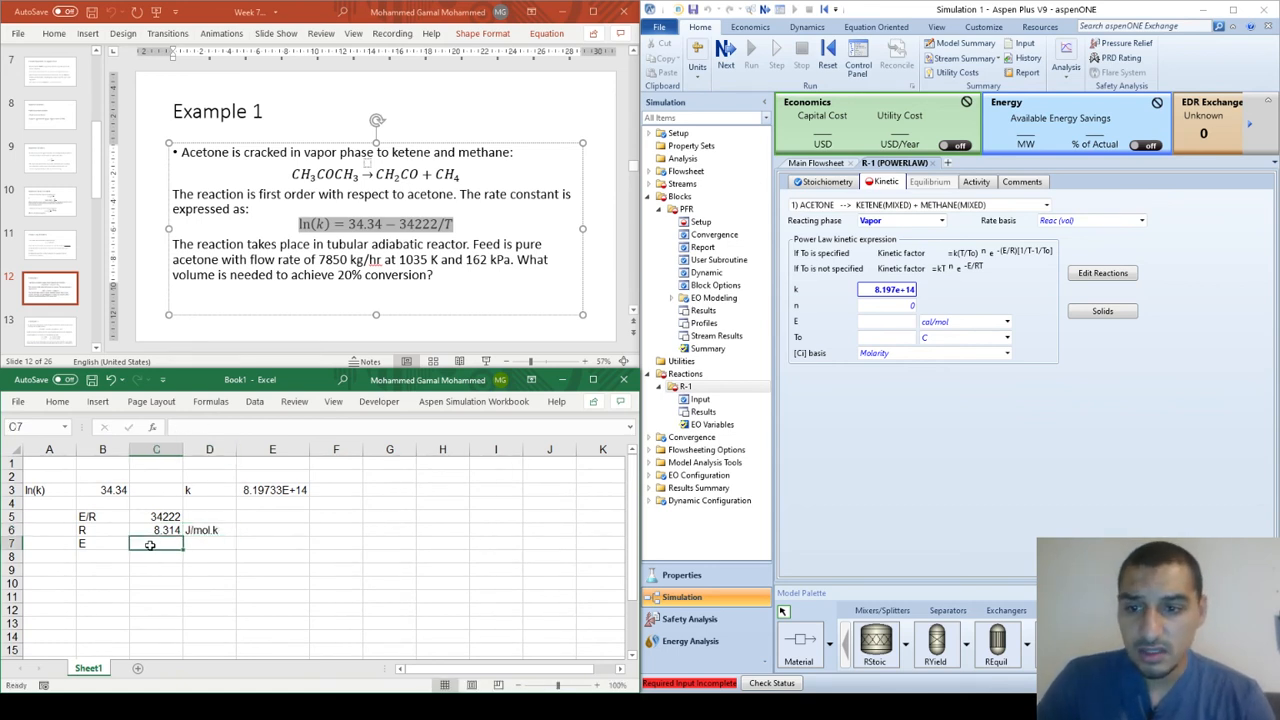
{"action": "key", "text": "Up"}
{"action": "key", "text": "Up"}
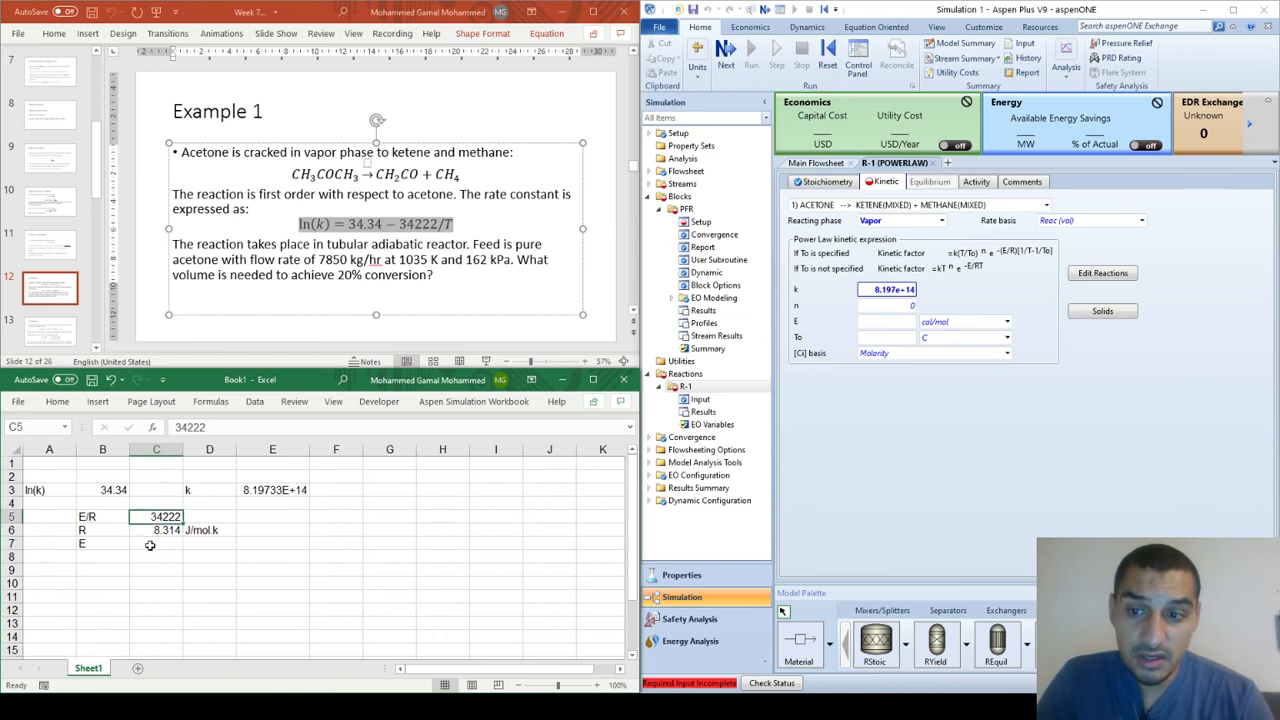
{"action": "key", "text": "Down"}
{"action": "key", "text": "Down"}
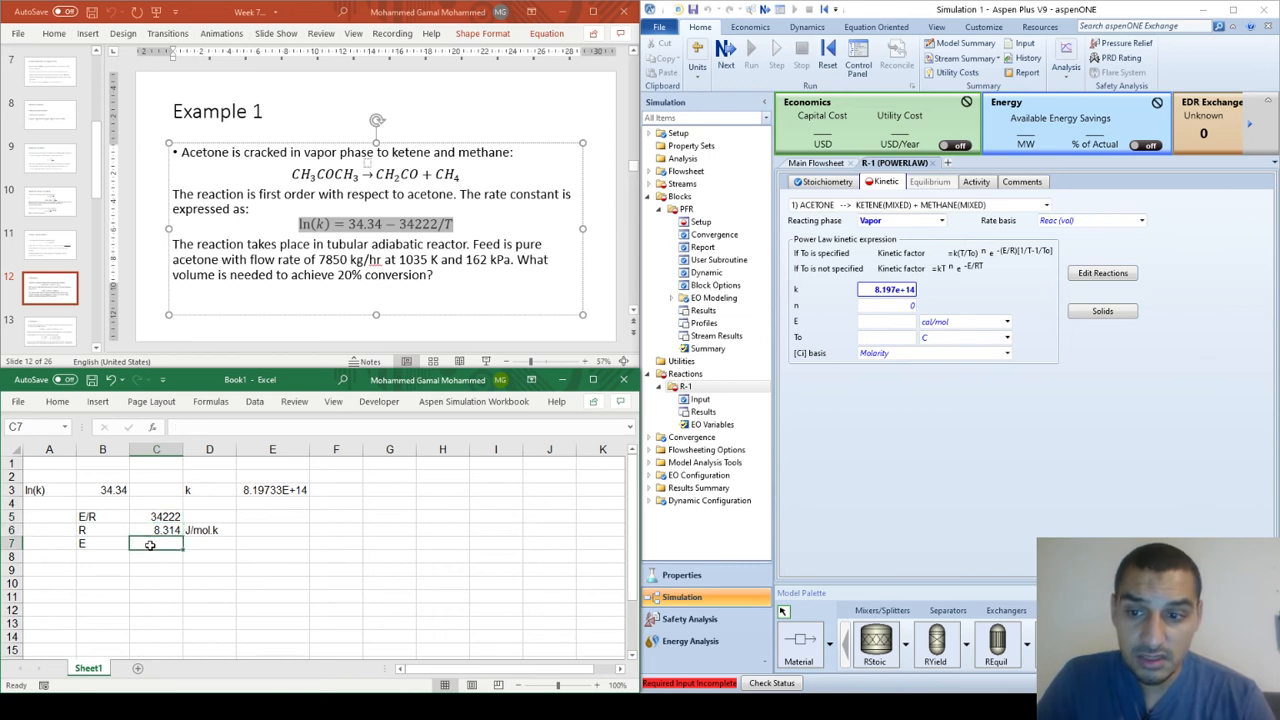
{"action": "key", "text": "Up"}
{"action": "key", "text": "Up"}
{"action": "key", "text": "Down"}
{"action": "key", "text": "Down"}
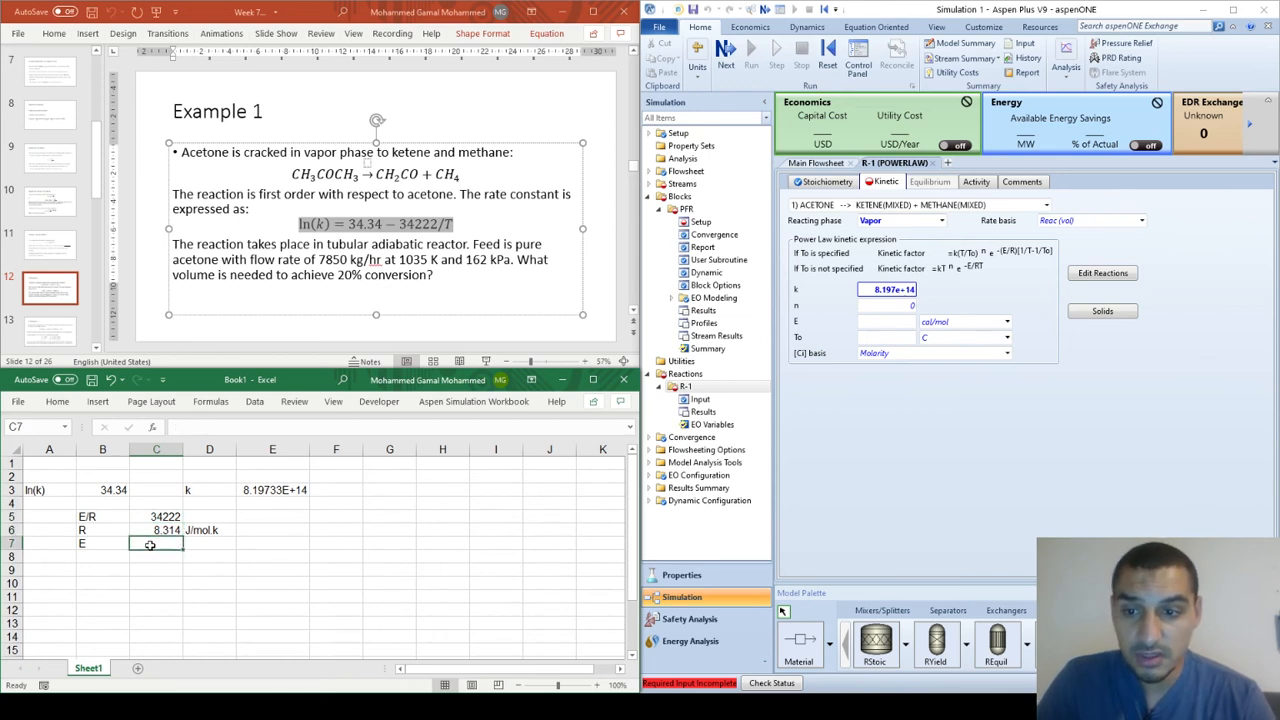
- Enter 1/k in D5 as the unit of the E/R value
{"action": "key", "text": "Right"}
{"action": "key", "text": "Up"}
{"action": "key", "text": "Up"}
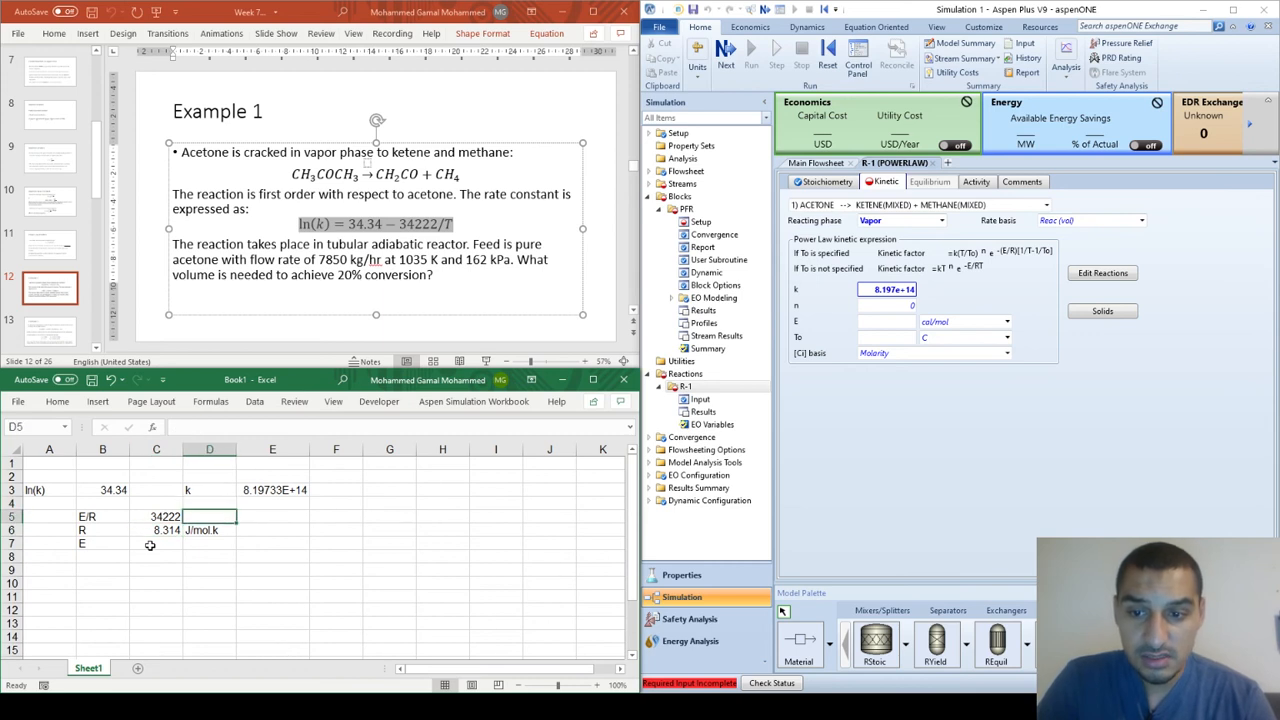
{"action": "type", "text": "1/k"}
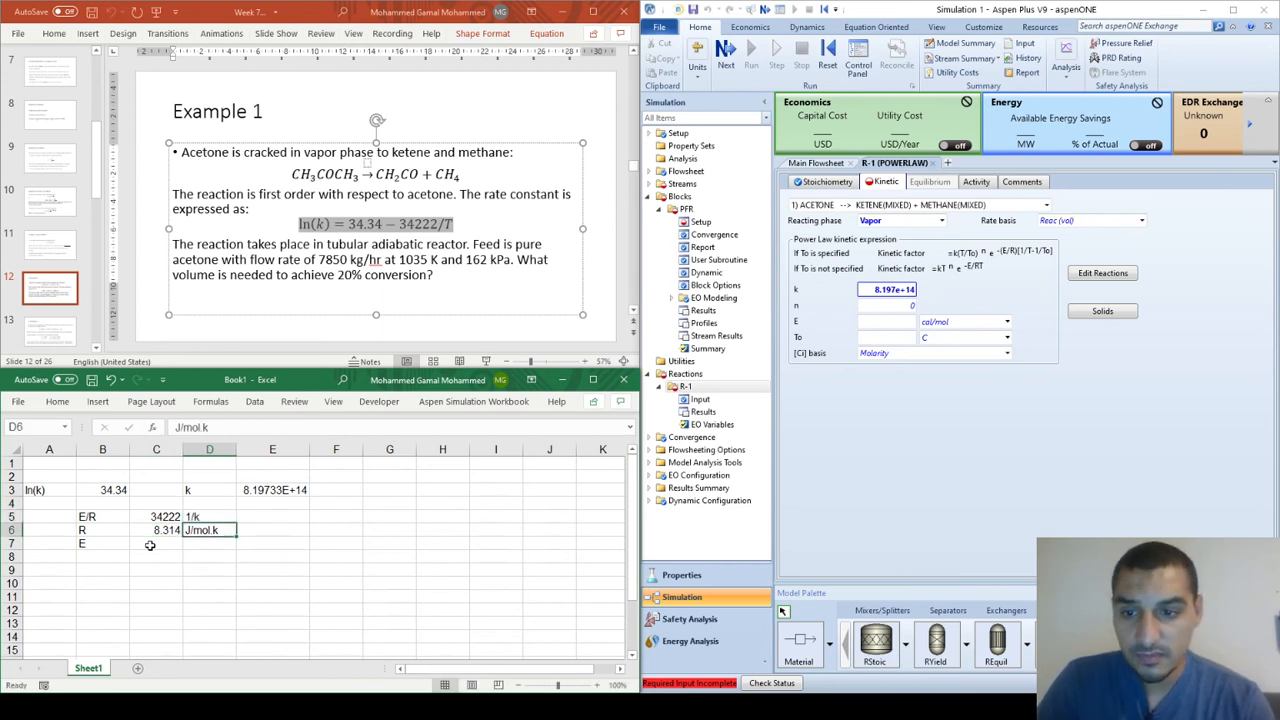
{"action": "left_click", "coordinate": [149, 545]}
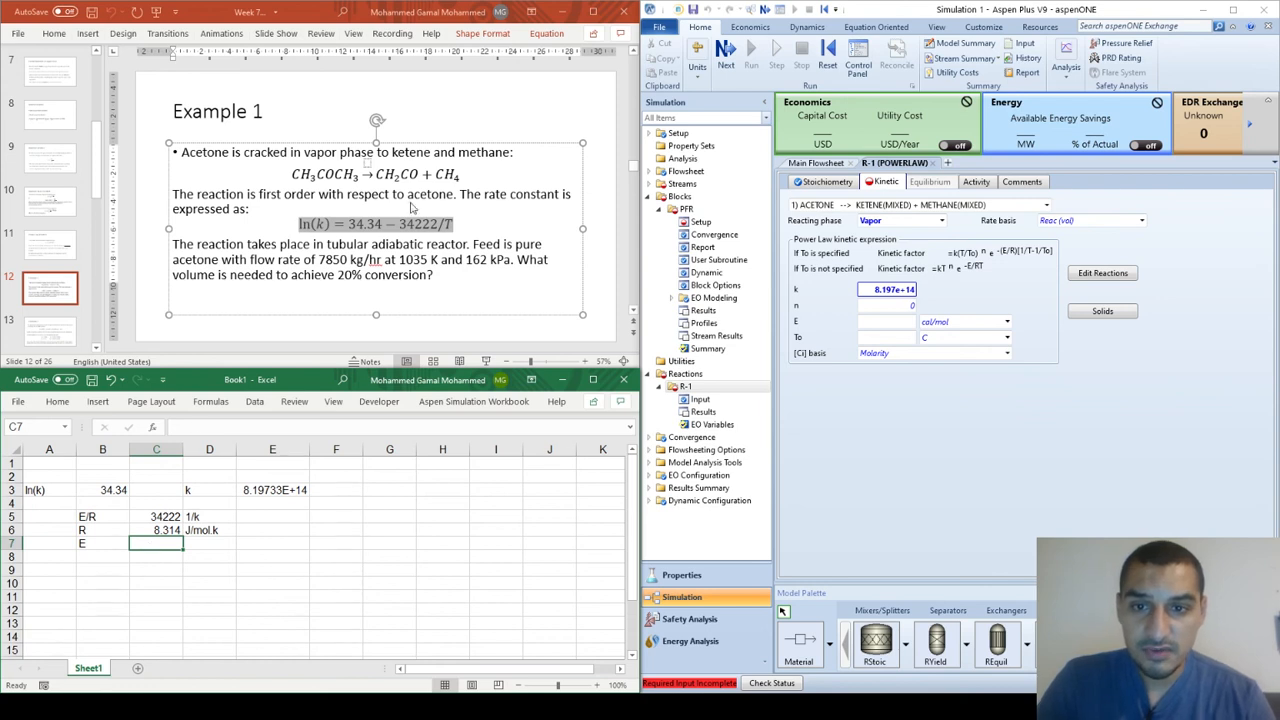
- Replace the E/R unit in D5 with K and correct the gas constant's unit in D6 to J/mol.K
{"action": "left_click", "coordinate": [200, 516]}
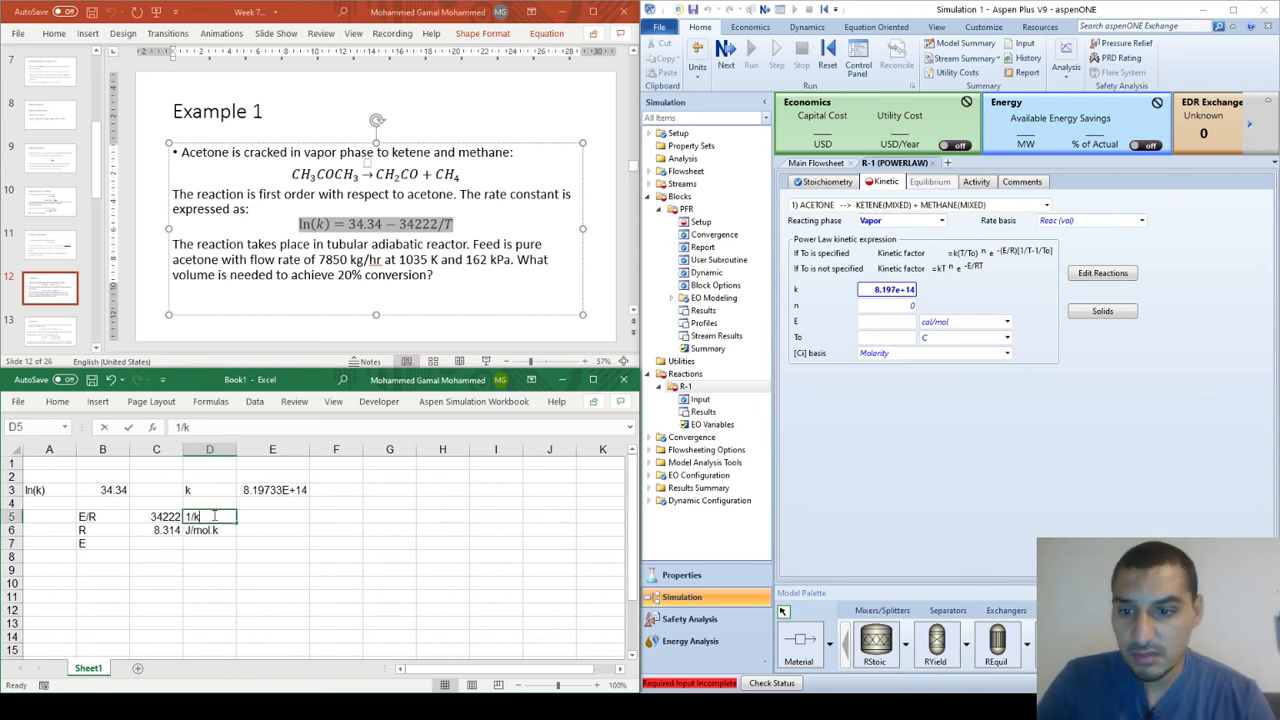
{"action": "double_click", "coordinate": [214, 516]}
{"action": "left_click_drag", "start_coordinate": [214, 516], "coordinate": [170, 507]}
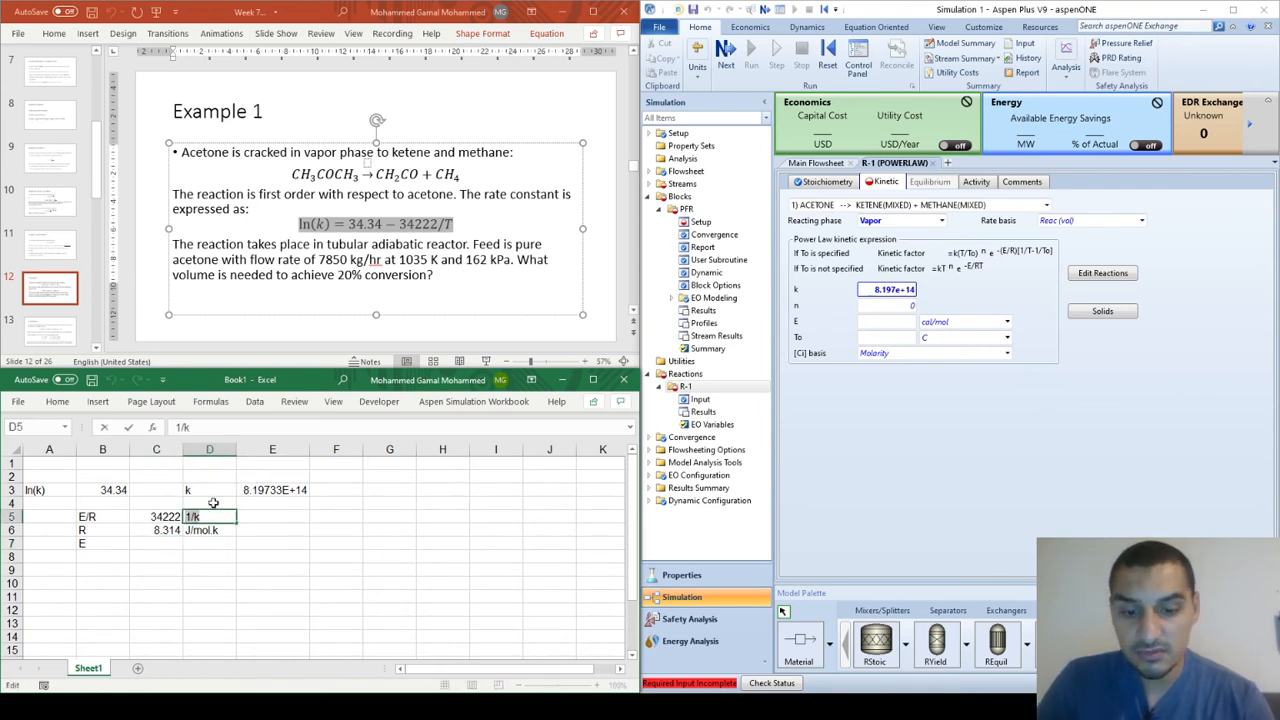
{"action": "type", "text": "K"}
{"action": "key", "text": "Return"}
{"action": "key", "text": "F2"}
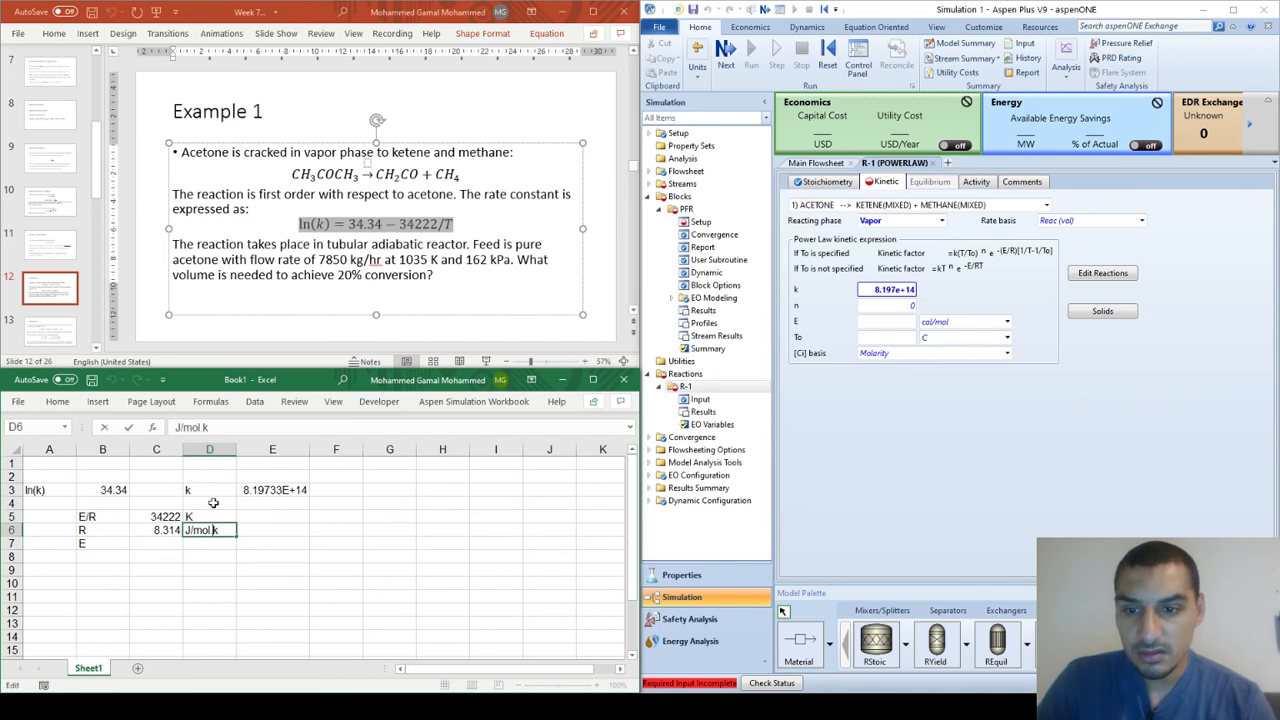
{"action": "key", "text": "BackSpace"}
{"action": "type", "text": "K"}
{"action": "key", "text": "Return"}
{"action": "key", "text": "Left"}
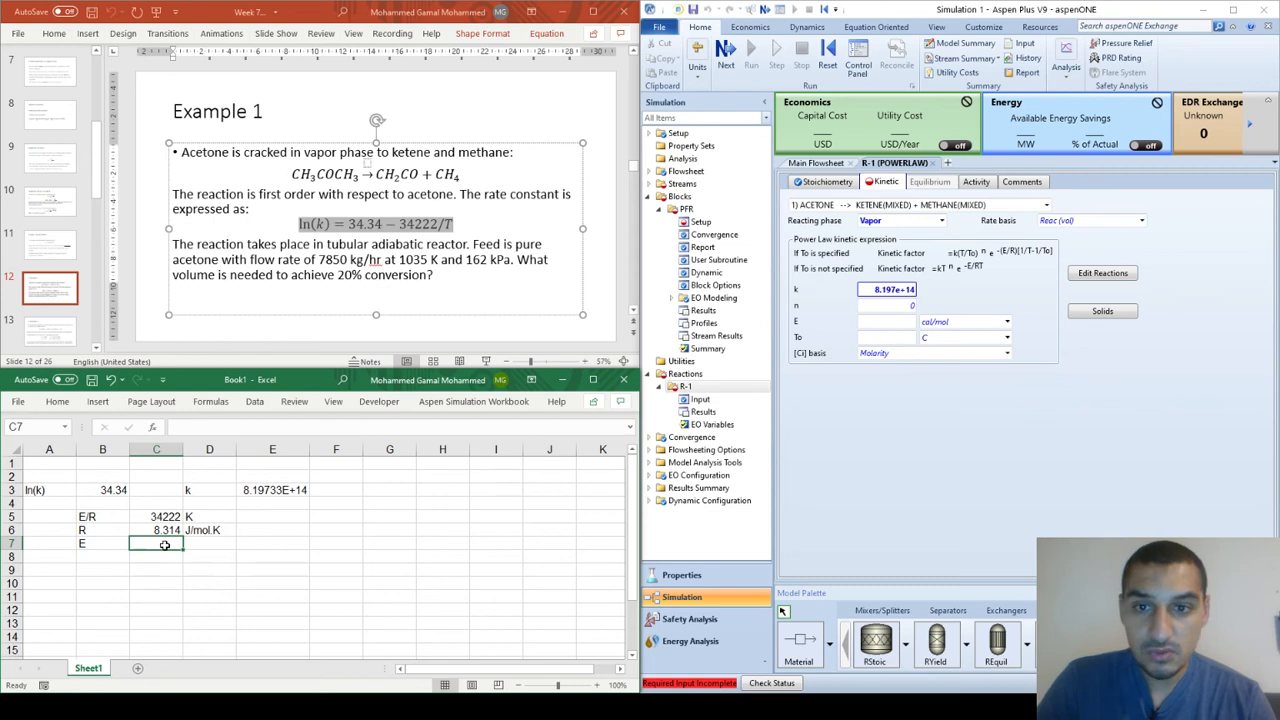
- Correct the E/R unit in D5 to 1/K
{"action": "left_click", "coordinate": [195, 517]}
{"action": "double_click", "coordinate": [195, 516]}
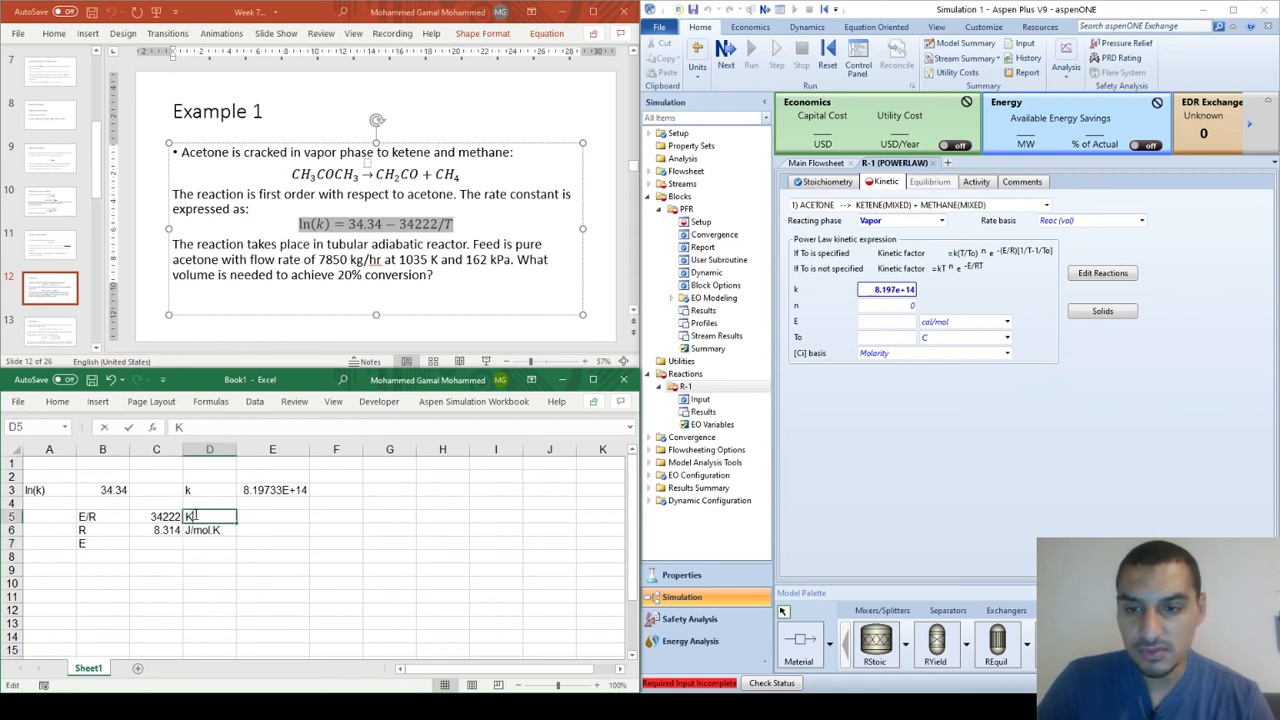
{"action": "key", "text": "Return"}
- Calculate the activation energy in C7 with =C5*C6 and enter its unit J/mol in D7
{"action": "key", "text": "Down"}
{"action": "key", "text": "Left"}
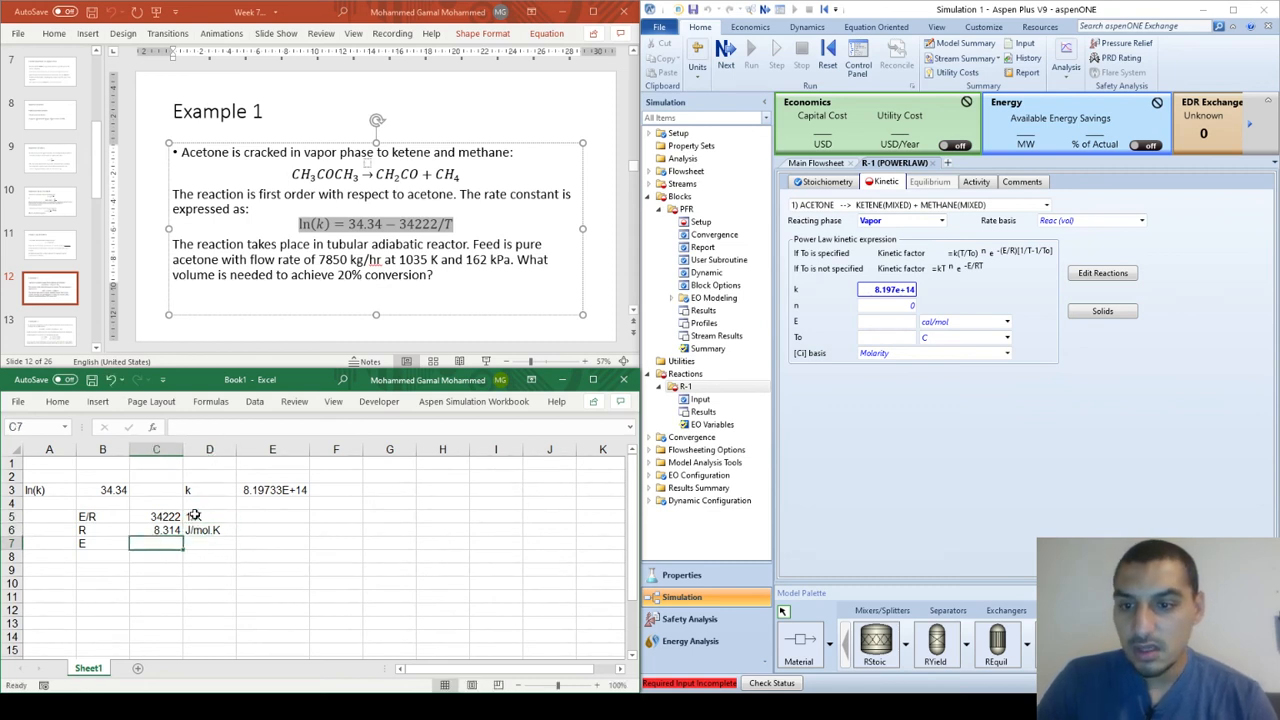
{"action": "type", "text": "="}
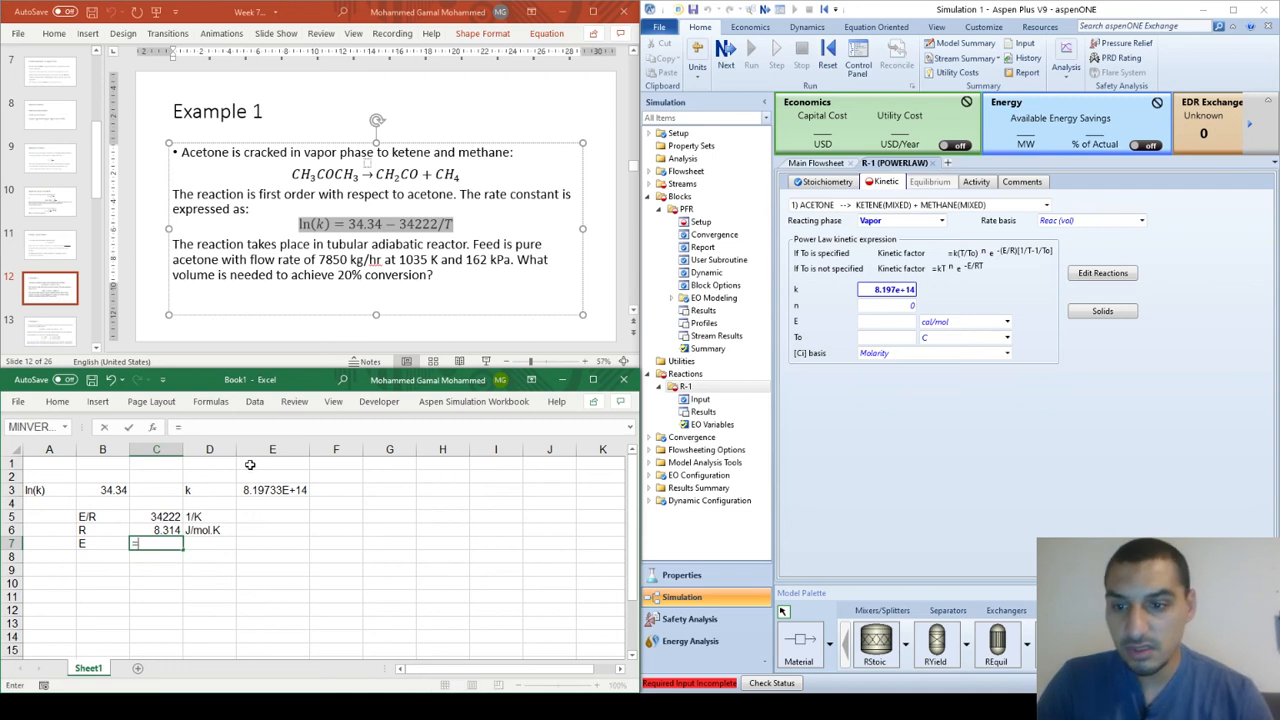
{"action": "type", "text": "C5*C6"}
{"action": "key", "text": "Tab"}
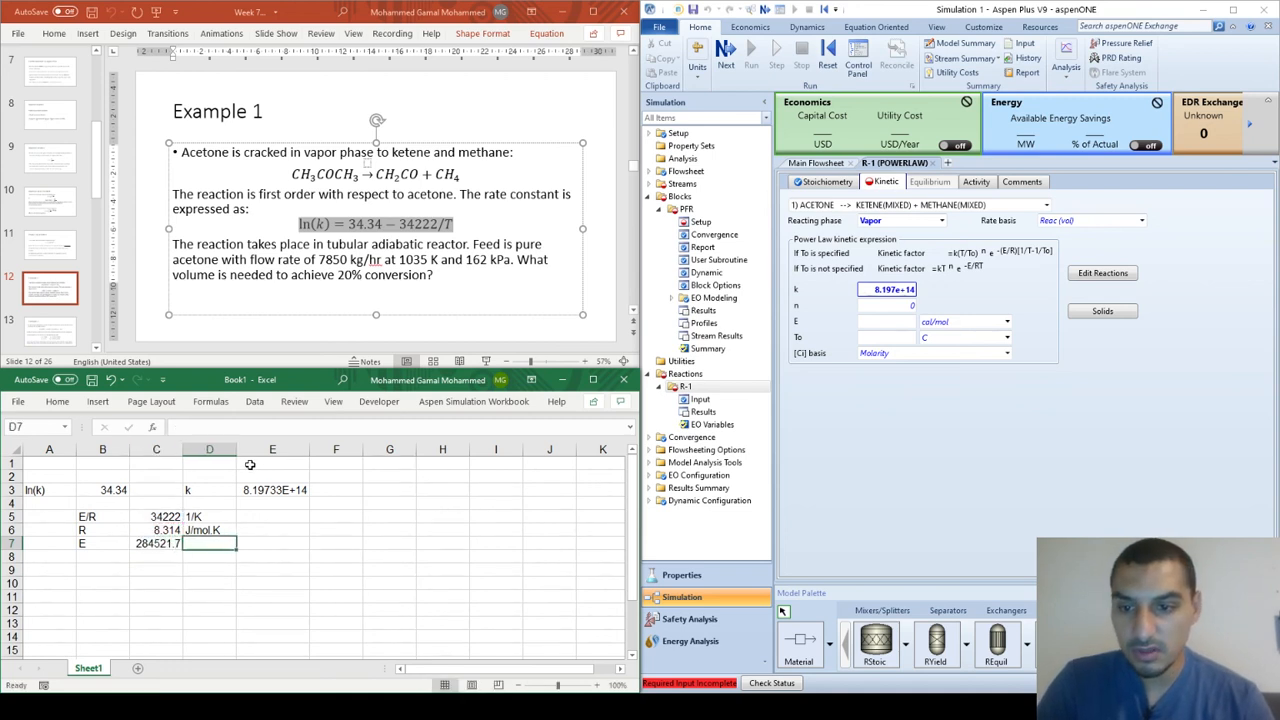
{"action": "type", "text": "J"}
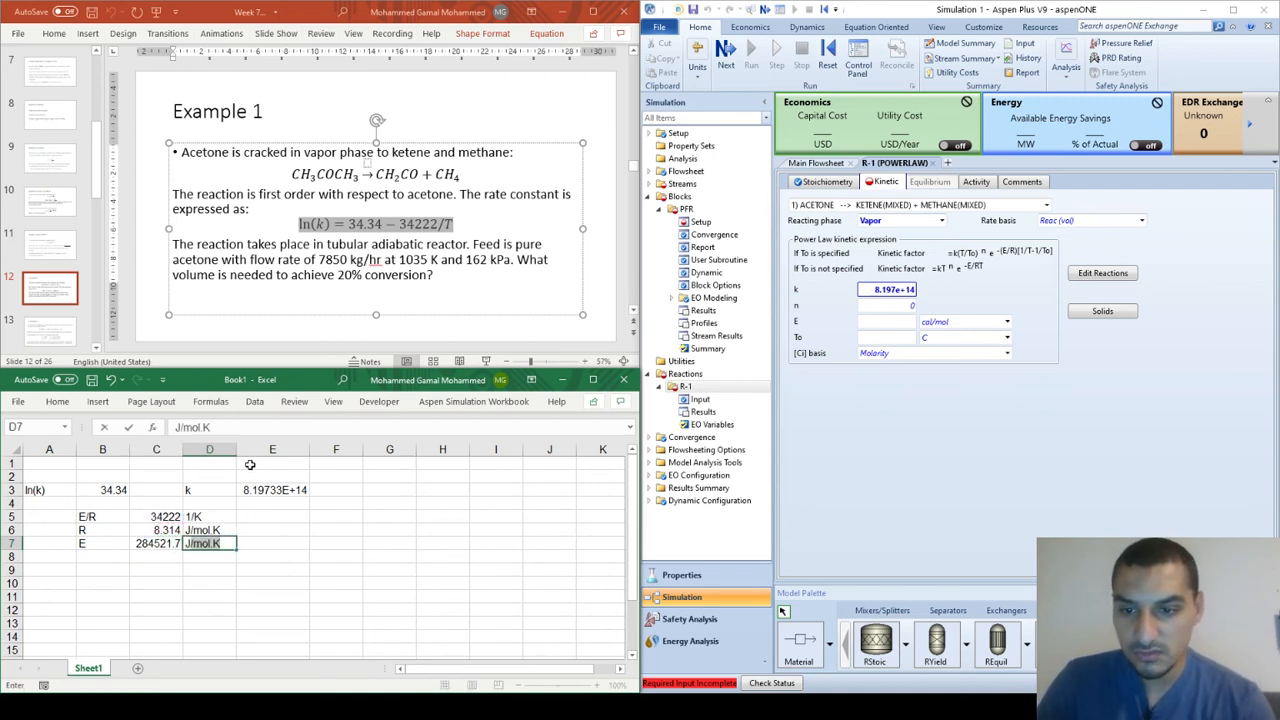
{"action": "type", "text": "/mol.K"}
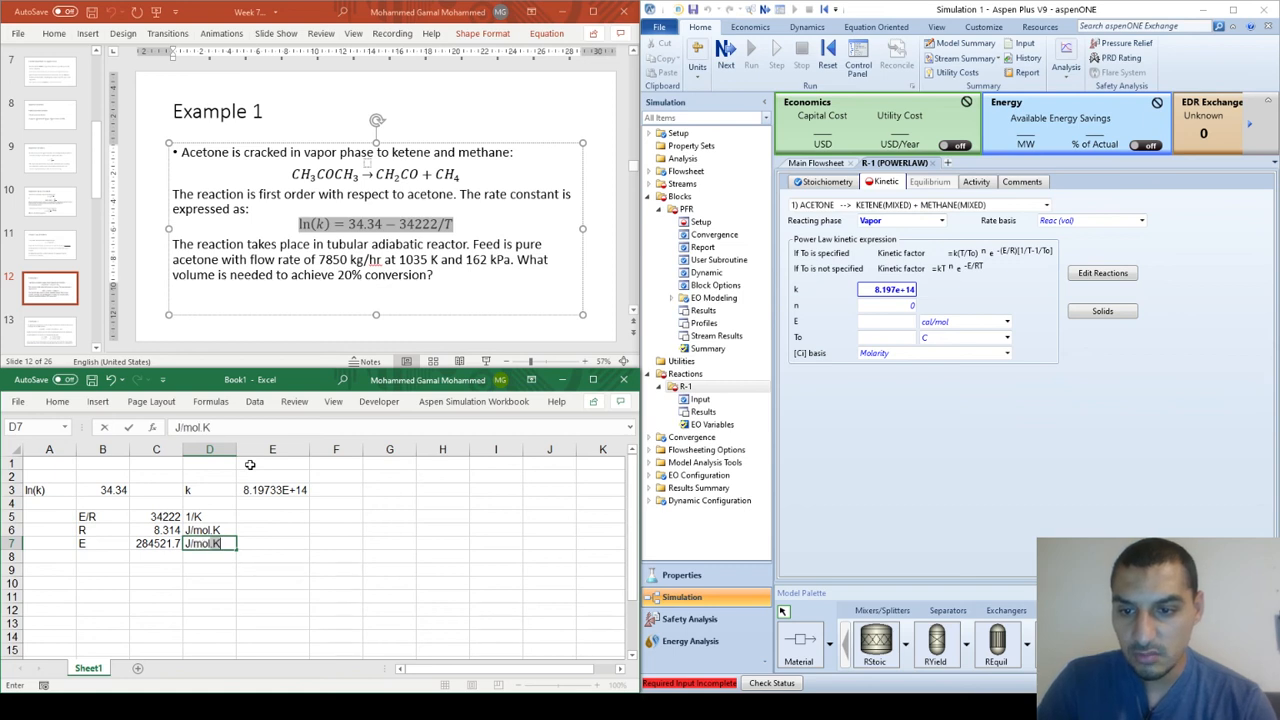
{"action": "key", "text": "BackSpace"}
{"action": "key", "text": "BackSpace"}
{"action": "key", "text": "Return"}
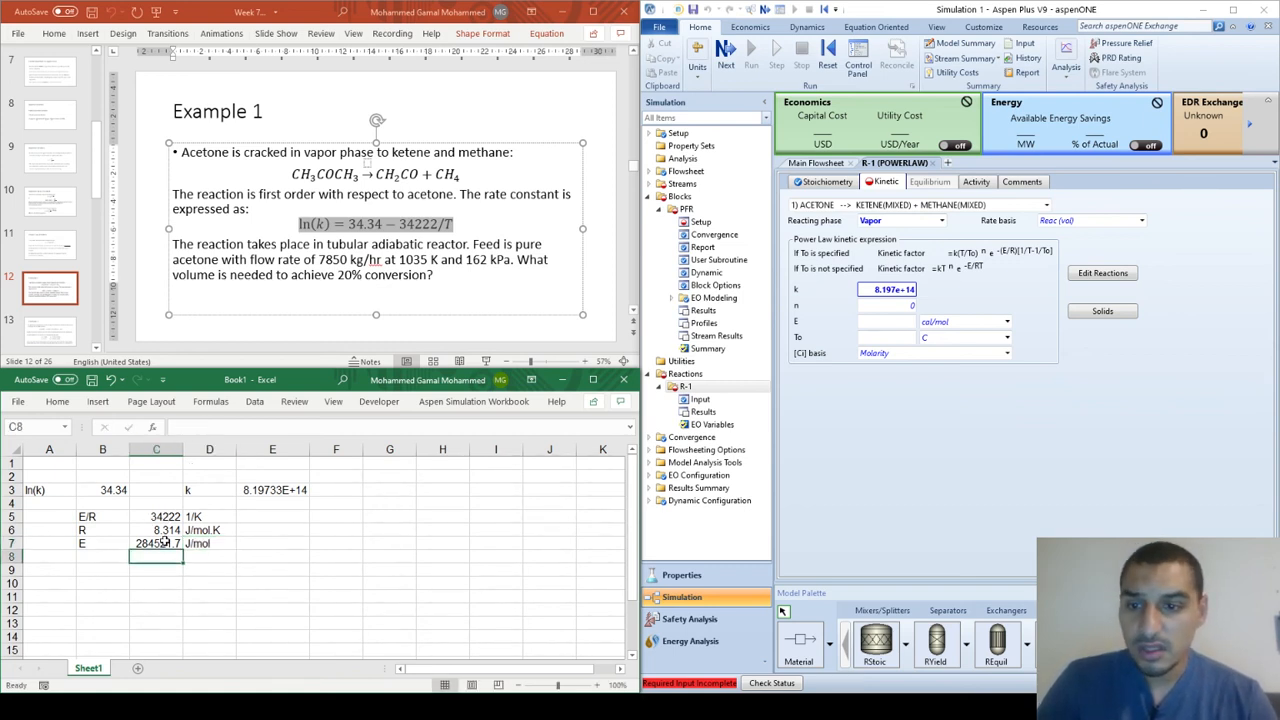
- In Aspen Plus, set the reaction's activation energy E to 284521 with the unit kJ/kmol
{"action": "mouse_move", "coordinate": [165, 542]}
{"action": "left_mouse_down"}
{"action": "mouse_move", "coordinate": [110, 546]}
{"action": "mouse_move", "coordinate": [168, 545]}
{"action": "left_mouse_up"}
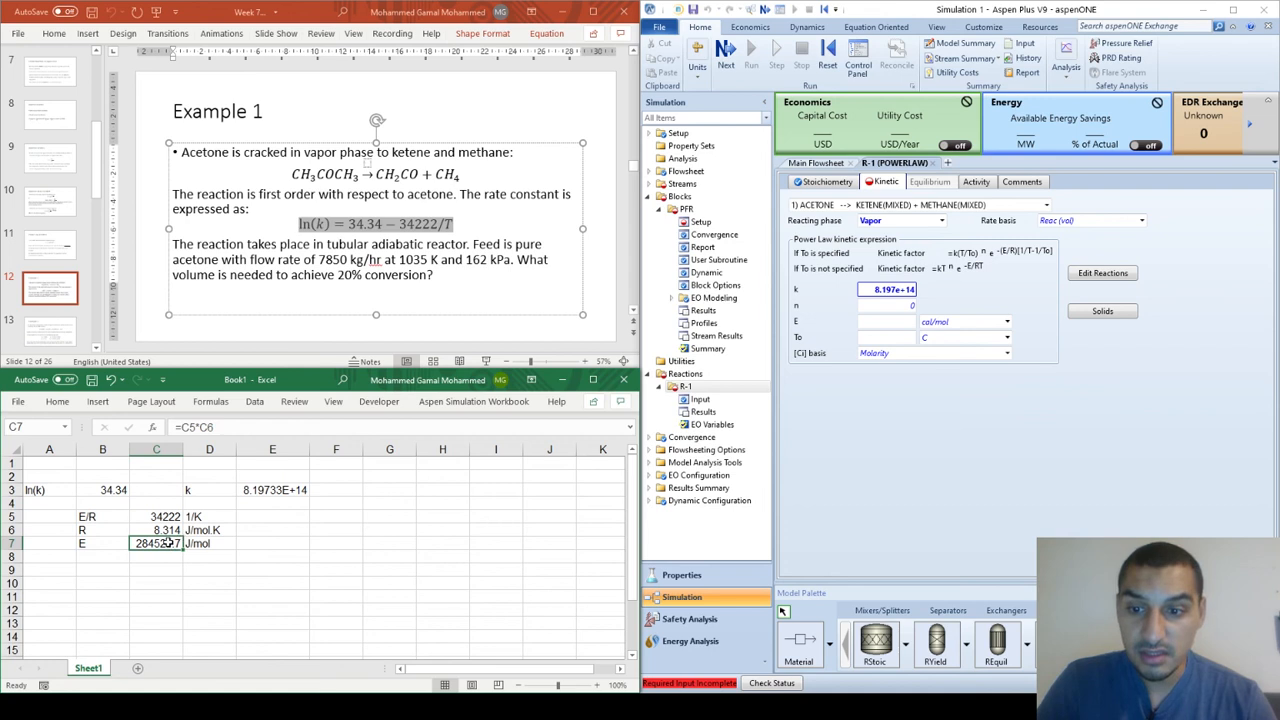
{"action": "left_click_drag", "start_coordinate": [168, 541], "coordinate": [193, 544]}
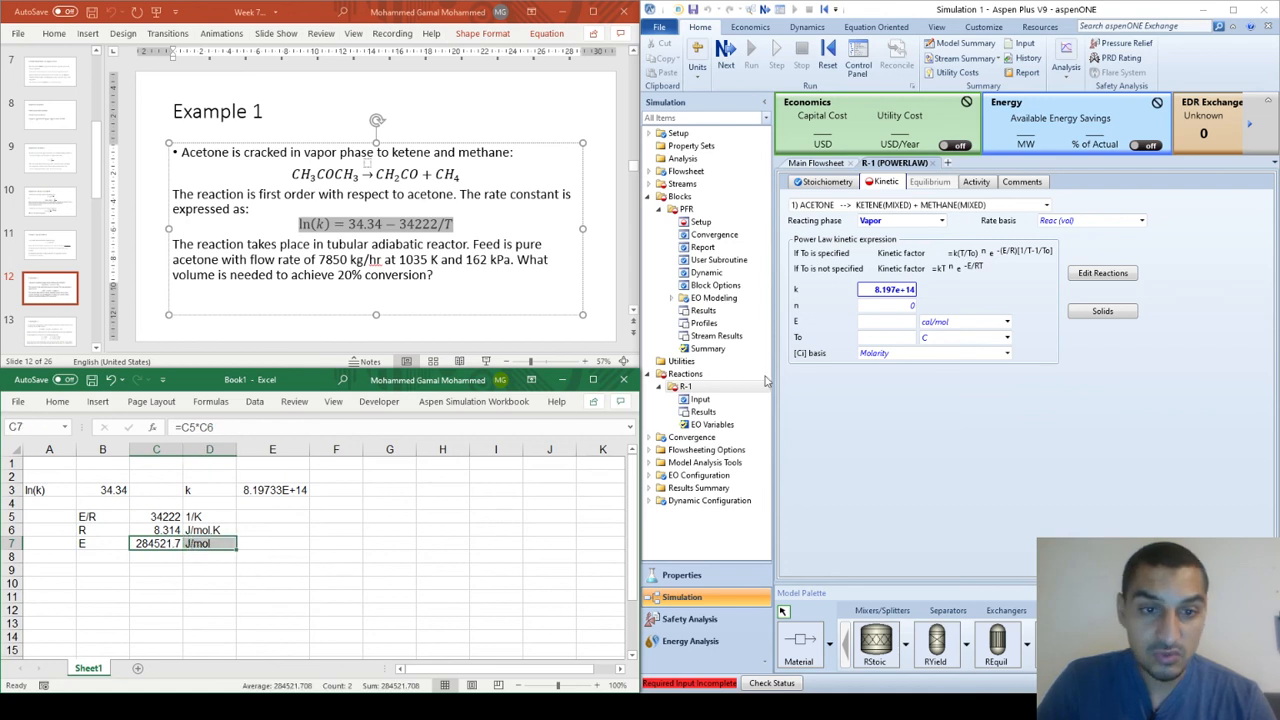
{"action": "left_click", "coordinate": [889, 321]}
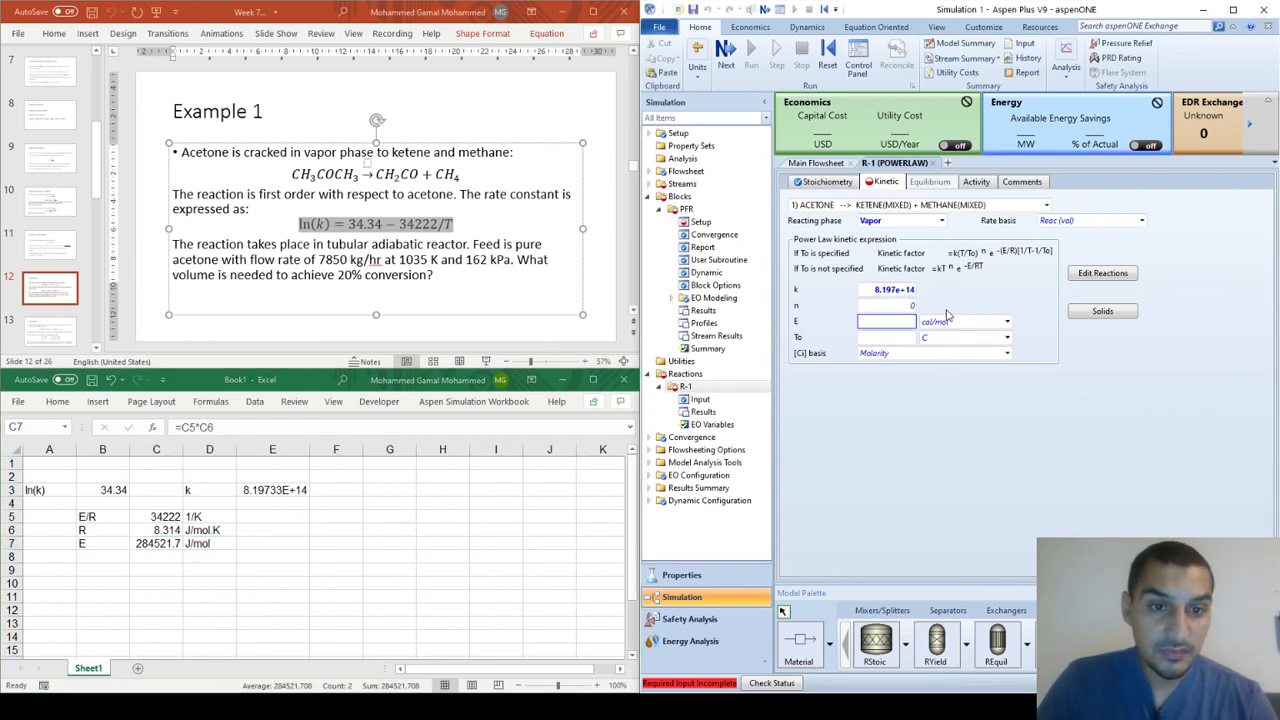
{"action": "left_click", "coordinate": [945, 323]}
{"action": "left_click", "coordinate": [945, 323]}
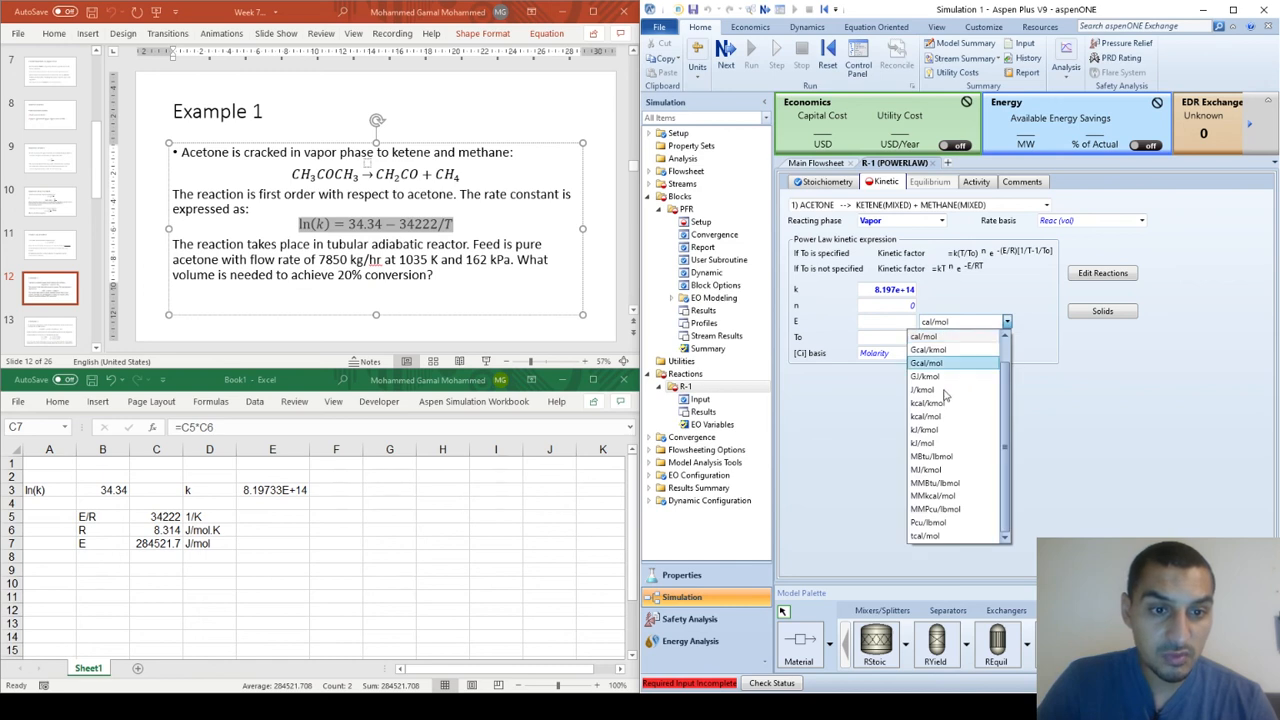
{"action": "left_click", "coordinate": [945, 430]}
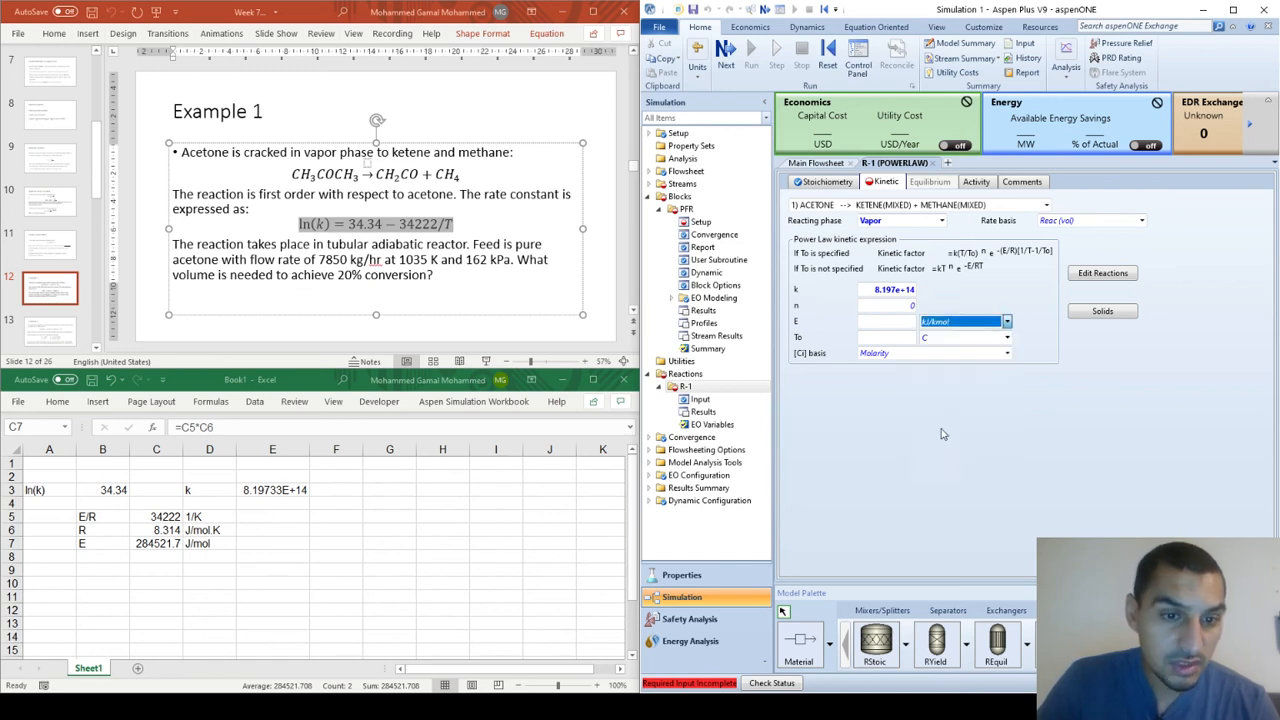
{"action": "left_click", "coordinate": [888, 322]}
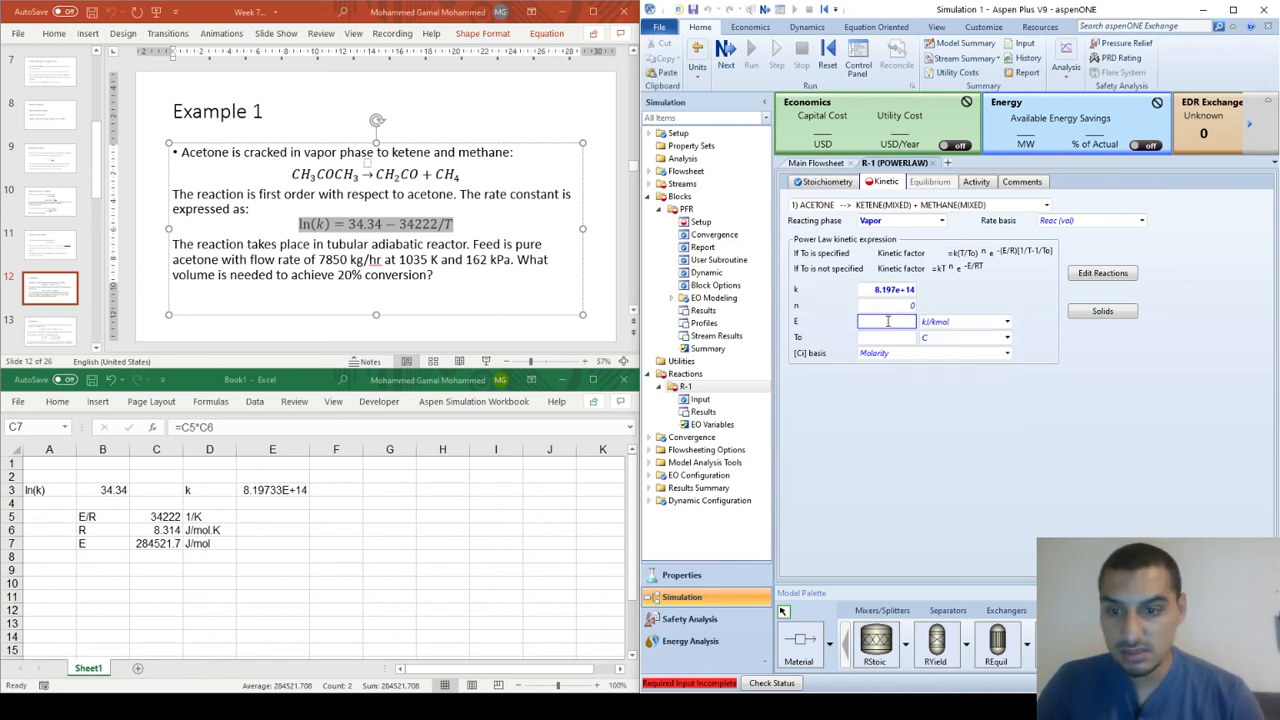
{"action": "key", "text": "Return"}
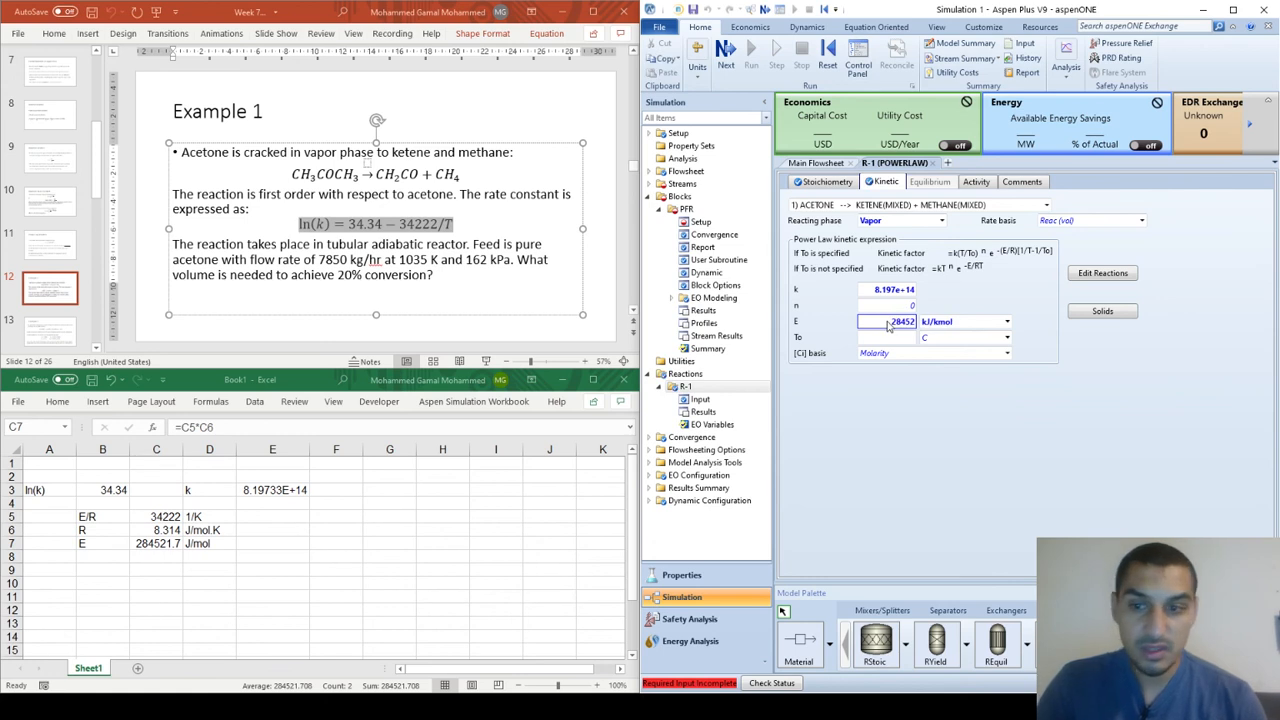
{"action": "left_click", "coordinate": [888, 323]}
{"action": "type", "text": "1"}
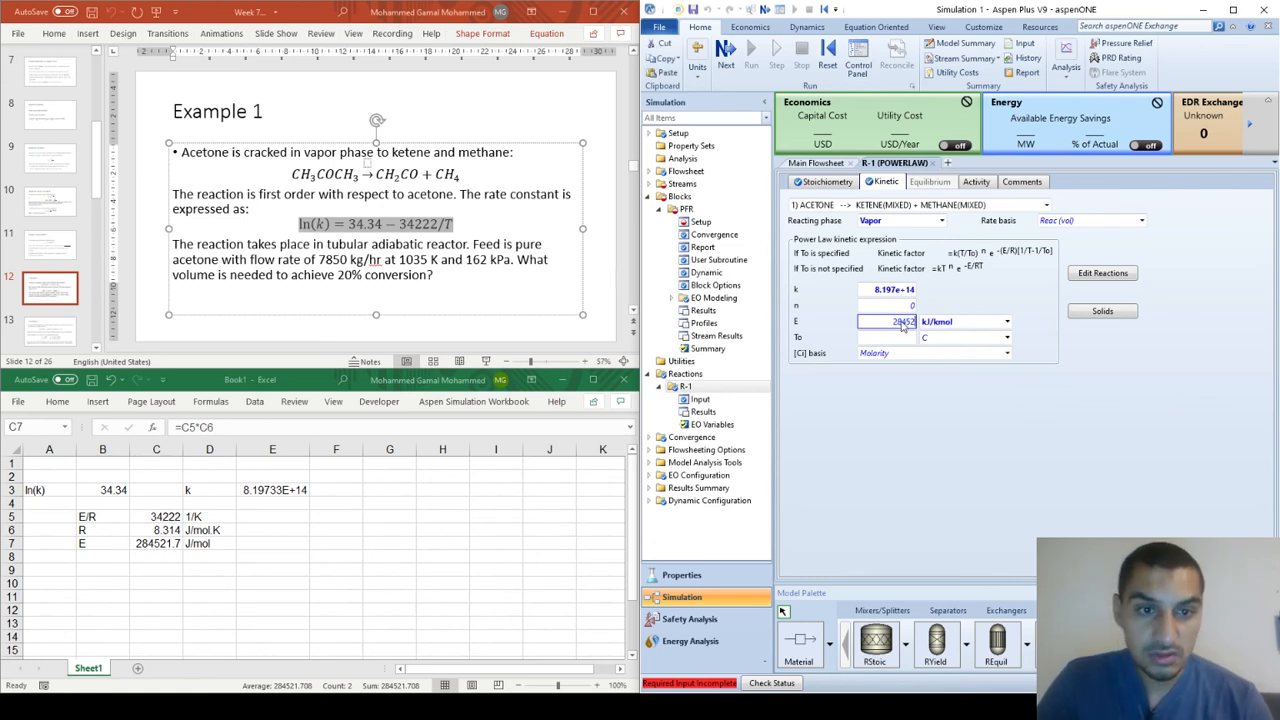
{"action": "key", "text": "Return"}
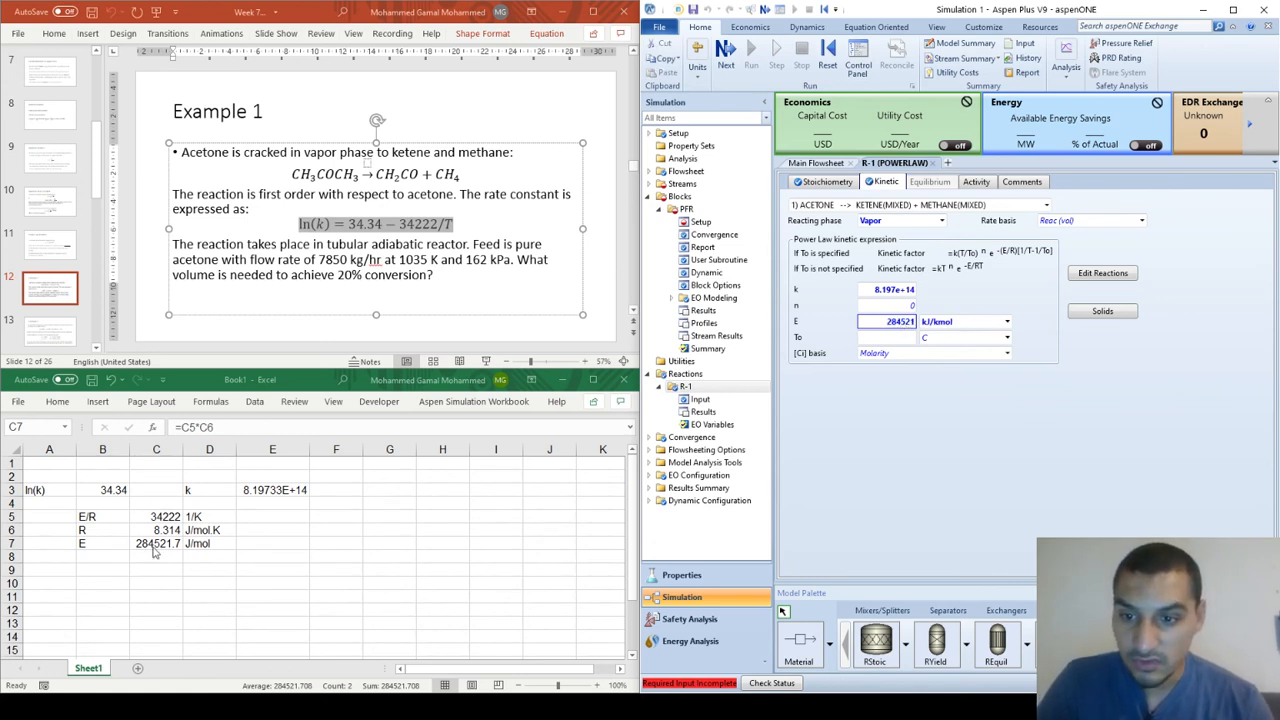
{"action": "left_click", "coordinate": [962, 397]}
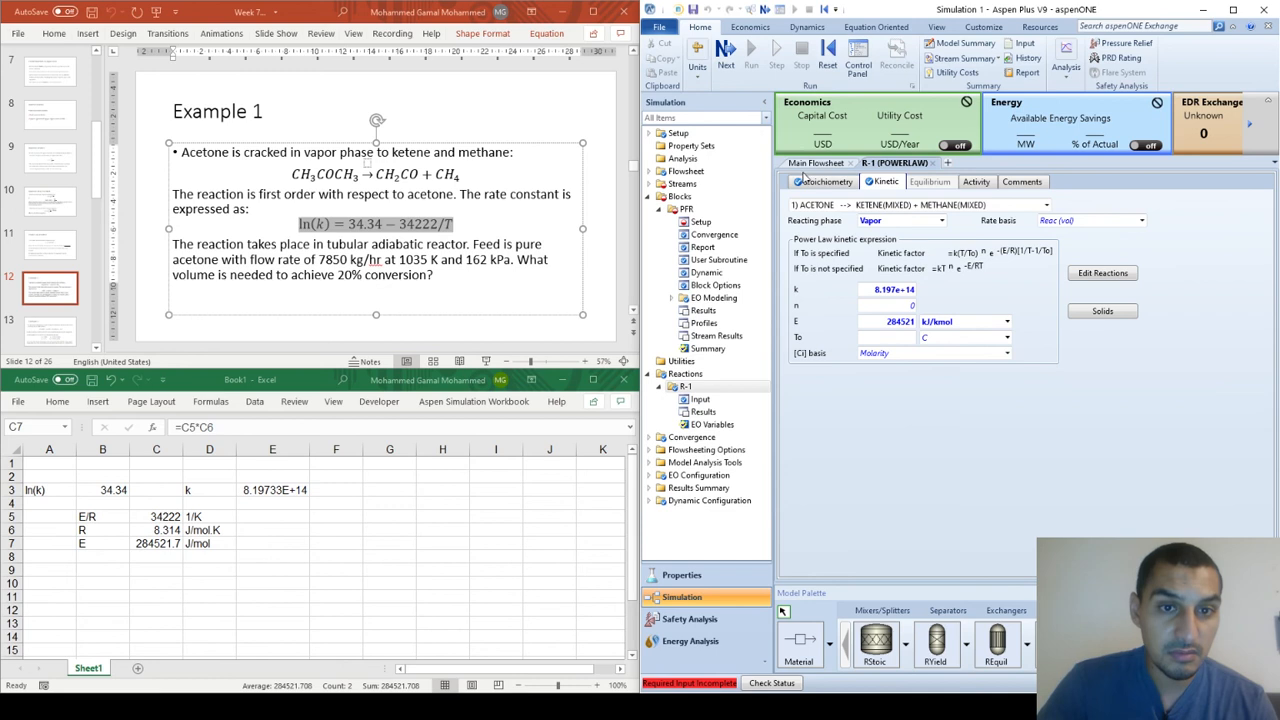
- Add reaction set R-1 to the selected reaction sets in the PFR block's setup
{"action": "left_click", "coordinate": [696, 222]}
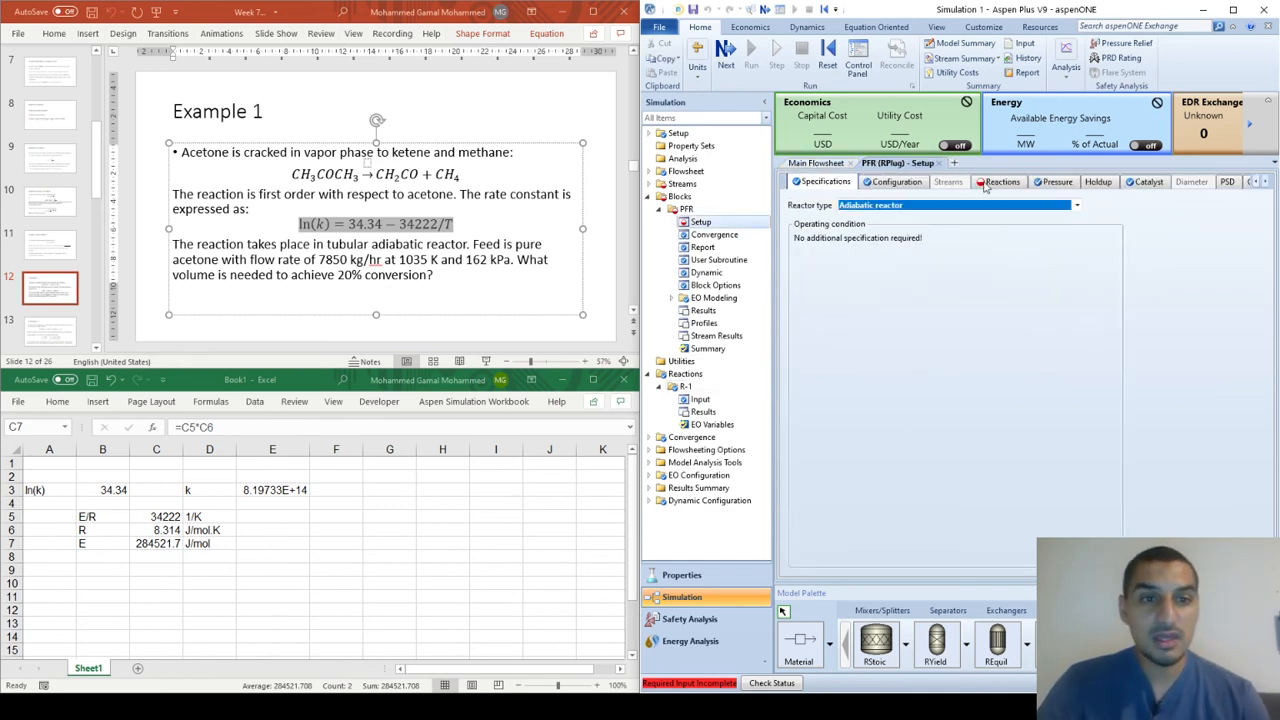
{"action": "left_click", "coordinate": [1000, 181]}
{"action": "left_click", "coordinate": [804, 256]}
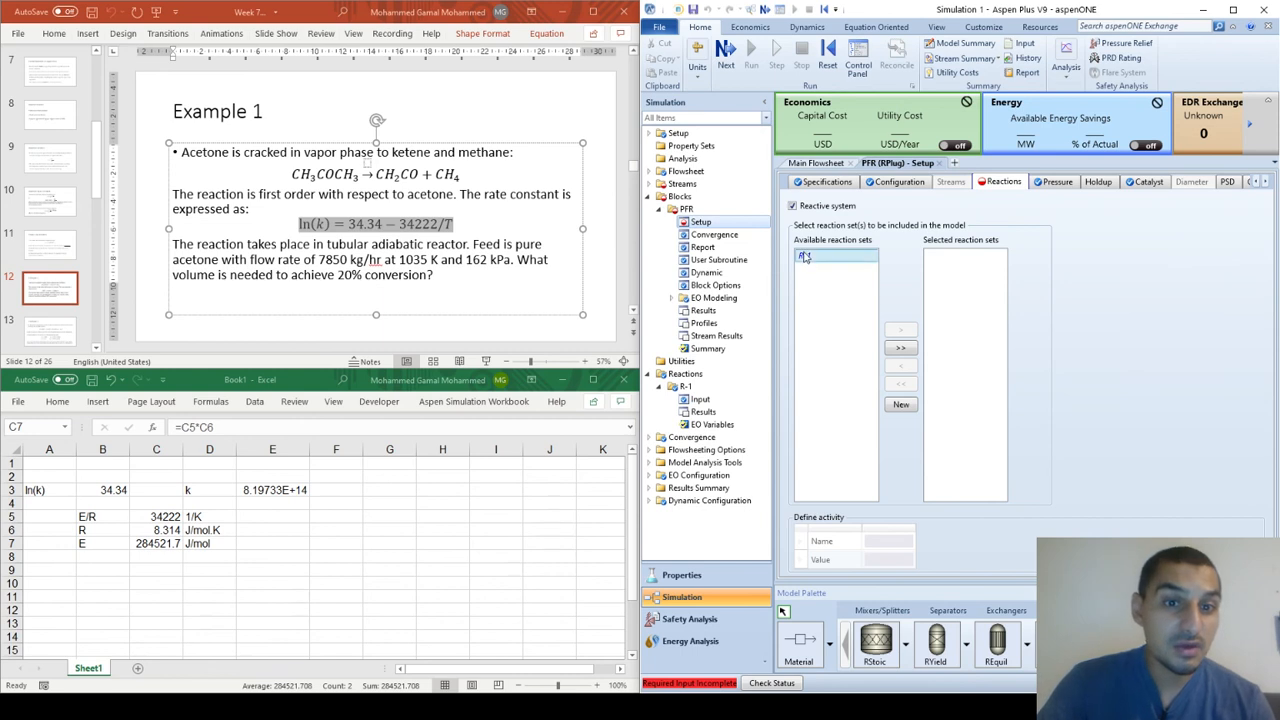
{"action": "left_click", "coordinate": [900, 330]}
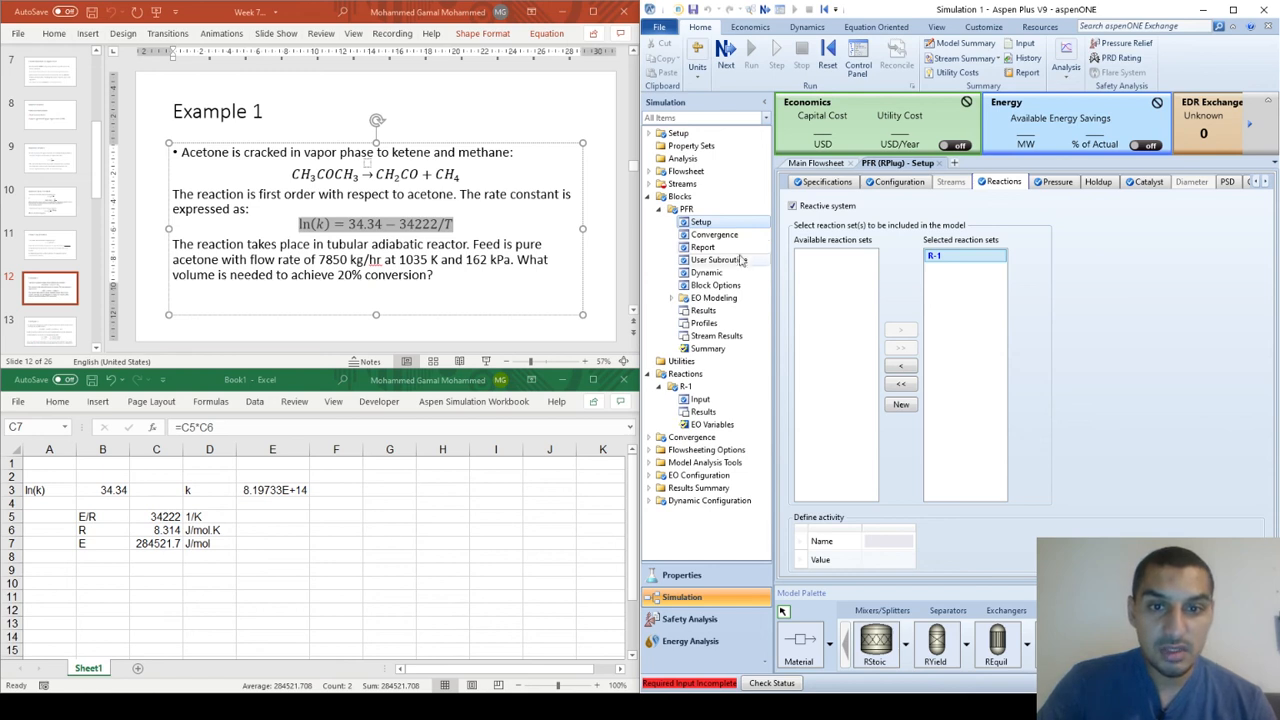
- Open the FEED stream's input form and set its temperature to 1035 K
{"action": "left_click", "coordinate": [649, 185]}
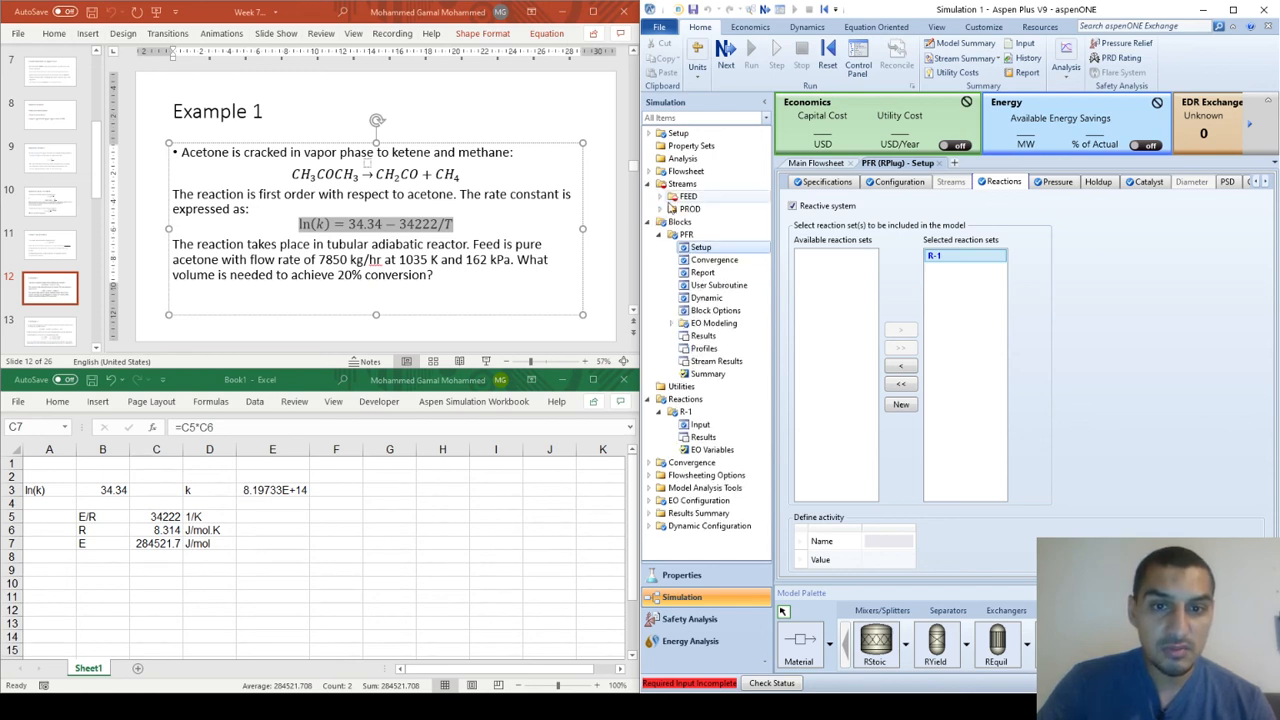
{"action": "left_click", "coordinate": [672, 196]}
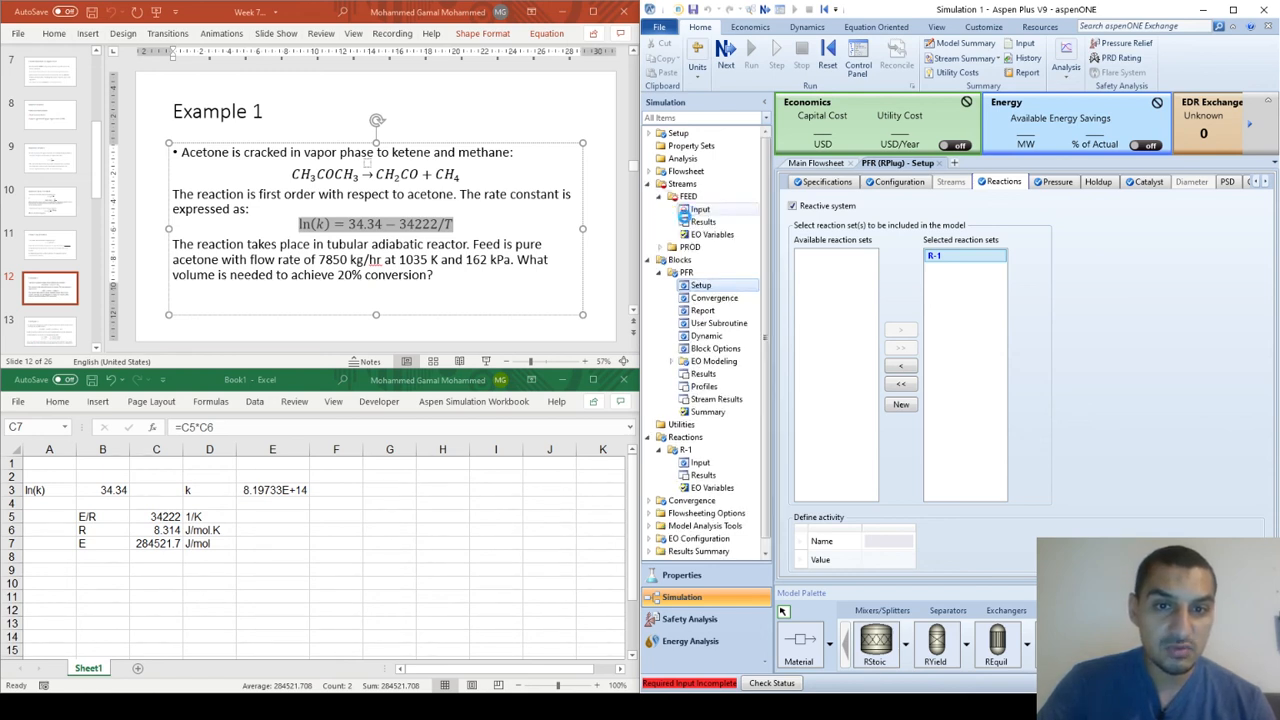
{"action": "left_click", "coordinate": [690, 210]}
{"action": "left_click", "coordinate": [930, 257]}
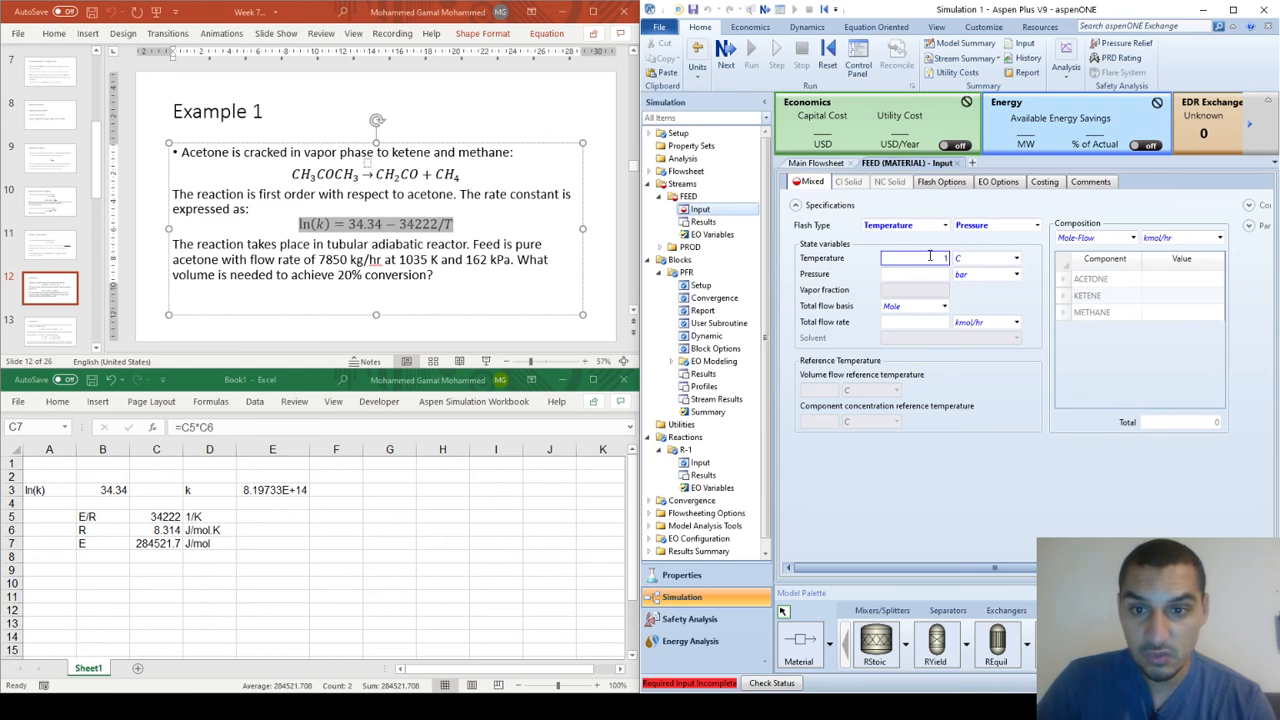
{"action": "type", "text": "1035"}
{"action": "key", "text": "Tab"}
{"action": "key", "text": "k"}
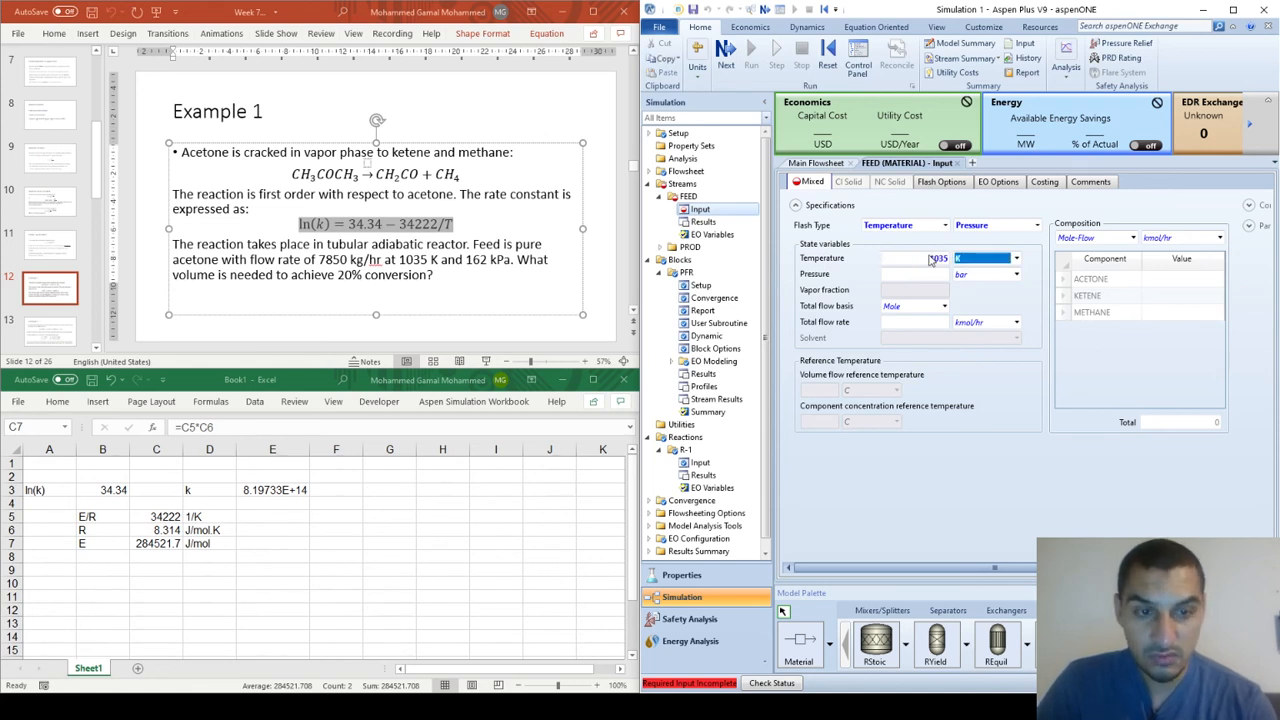
{"action": "key", "text": "Tab"}
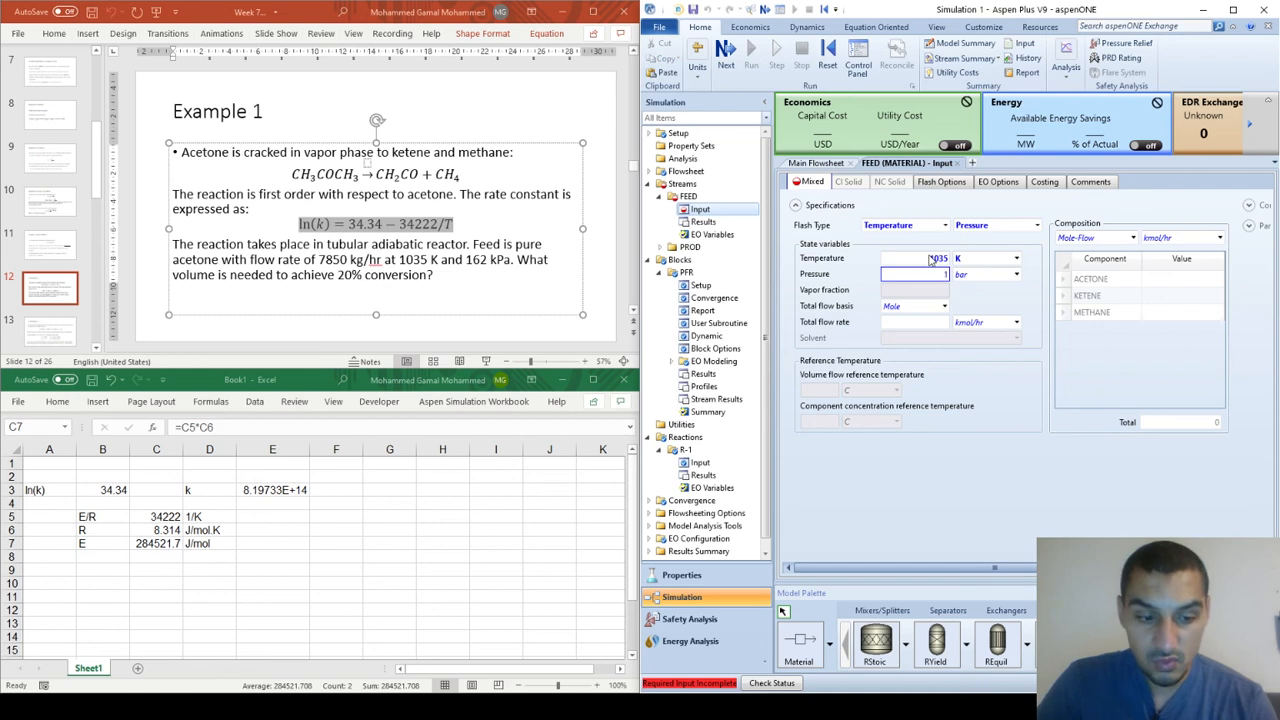
- Set the FEED stream's pressure to 162 kPa
{"action": "type", "text": "162"}
{"action": "key", "text": "Tab"}
{"action": "key", "text": "k"}
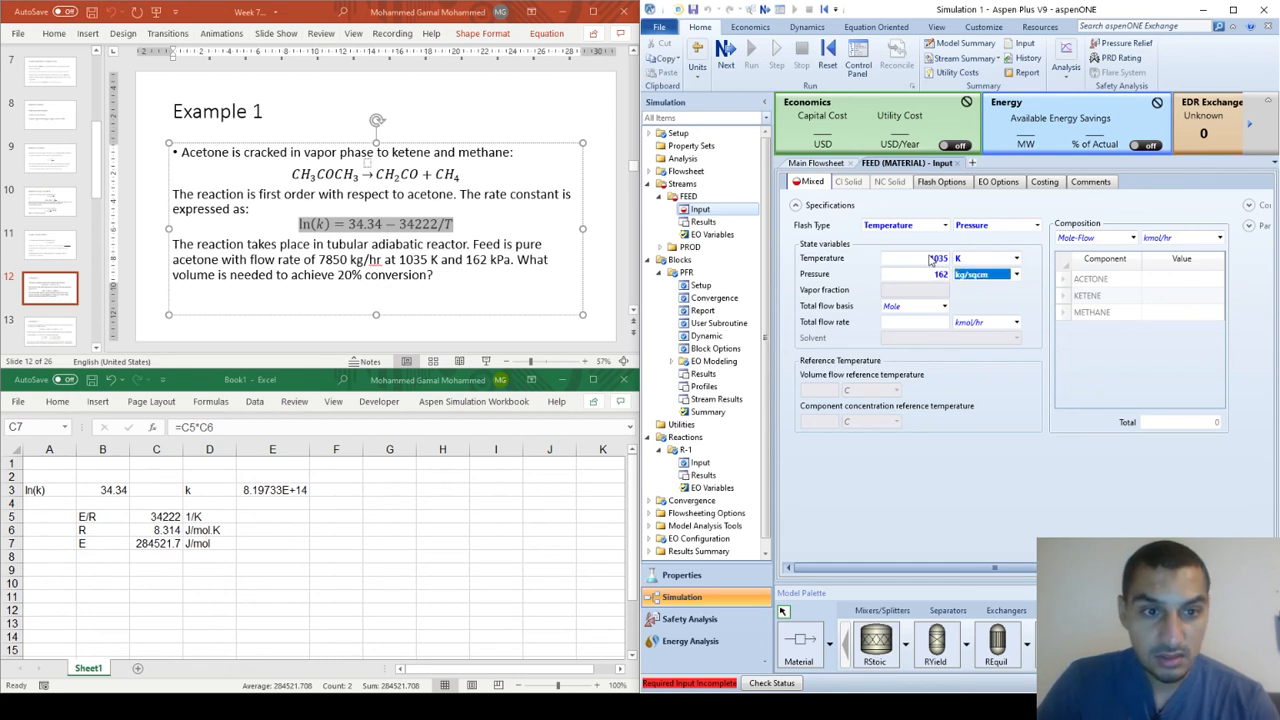
{"action": "key", "text": "Tab"}
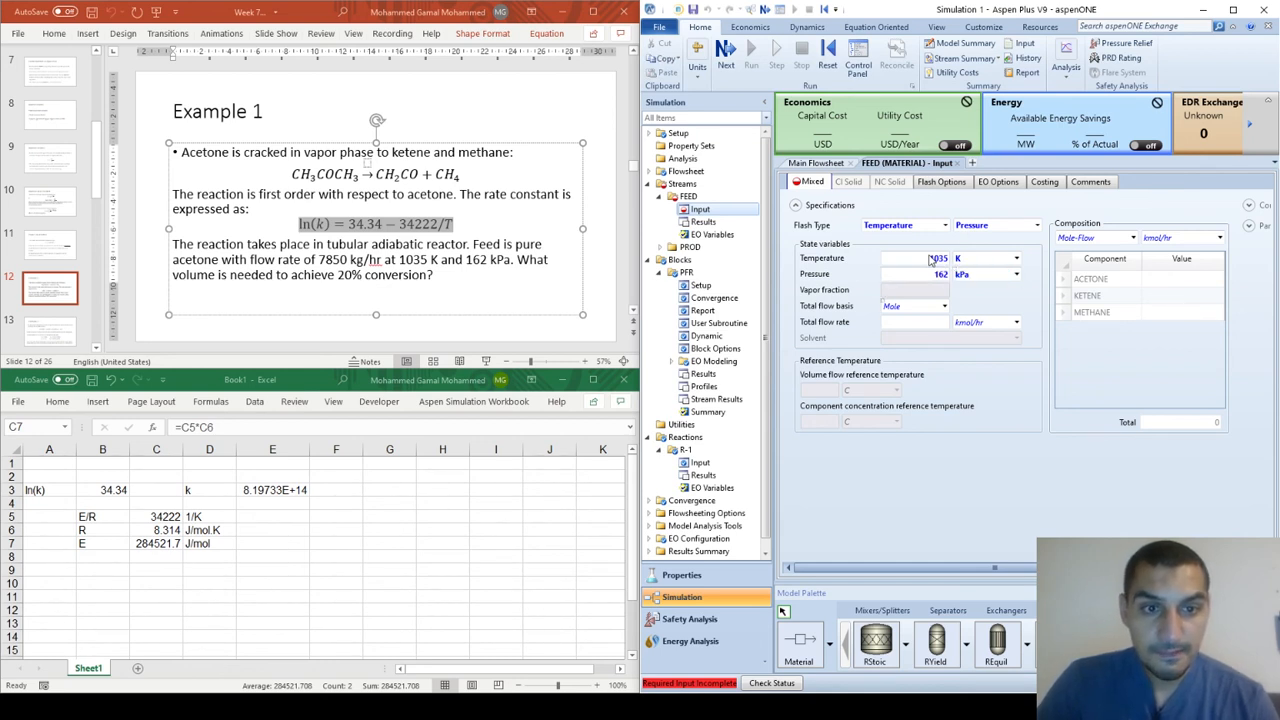
- Set the FEED stream's total flow basis to Mass and its total flow rate to 7850 kg/hr
{"action": "left_click", "coordinate": [919, 311]}
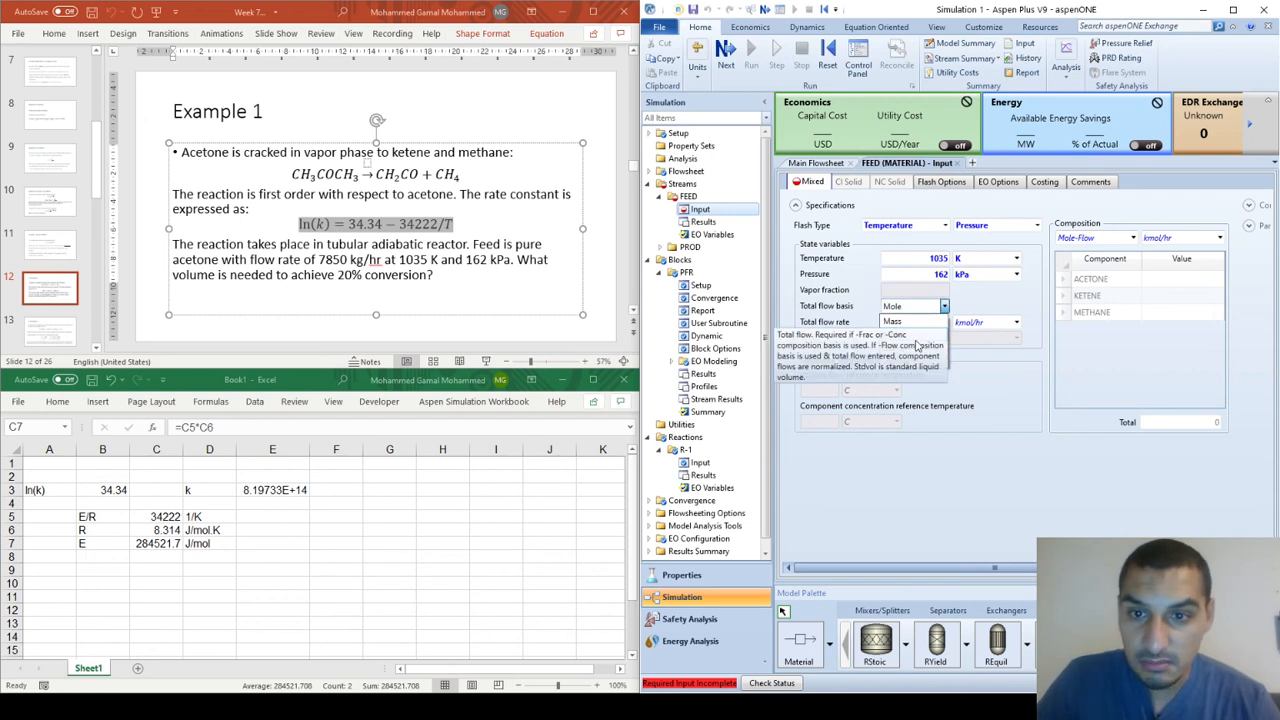
{"action": "left_click", "coordinate": [914, 324]}
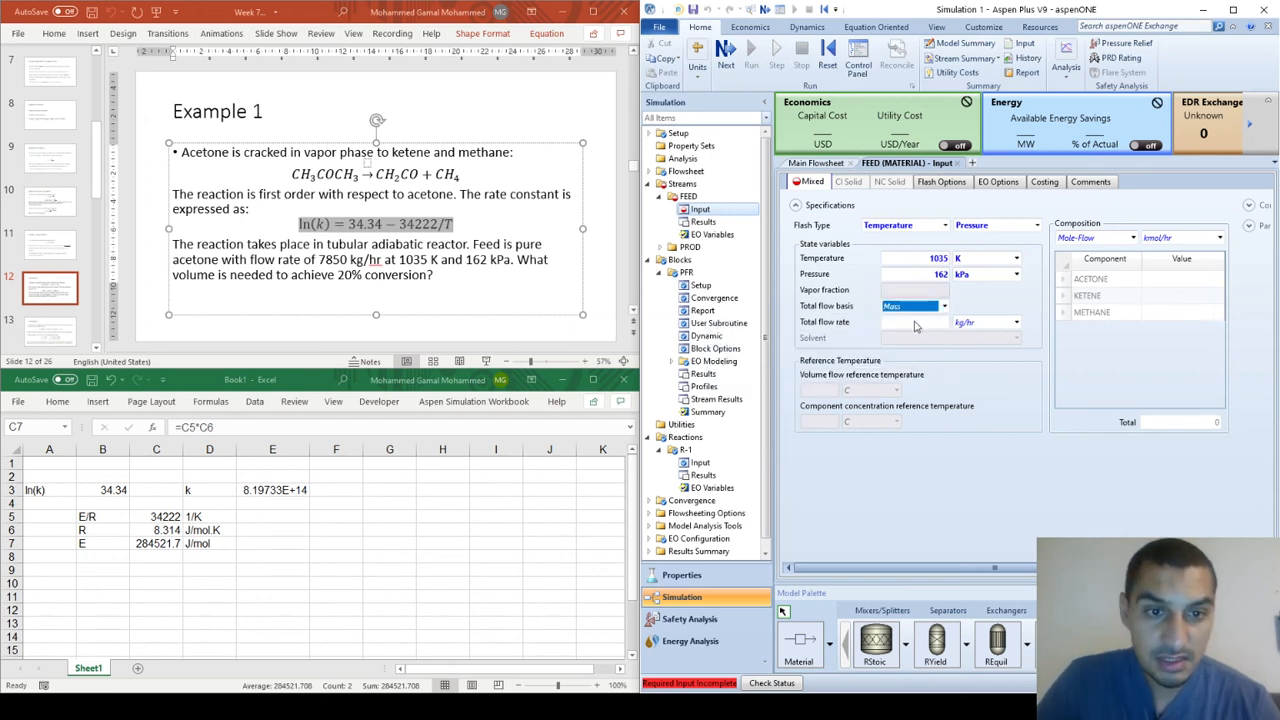
{"action": "left_click", "coordinate": [914, 323]}
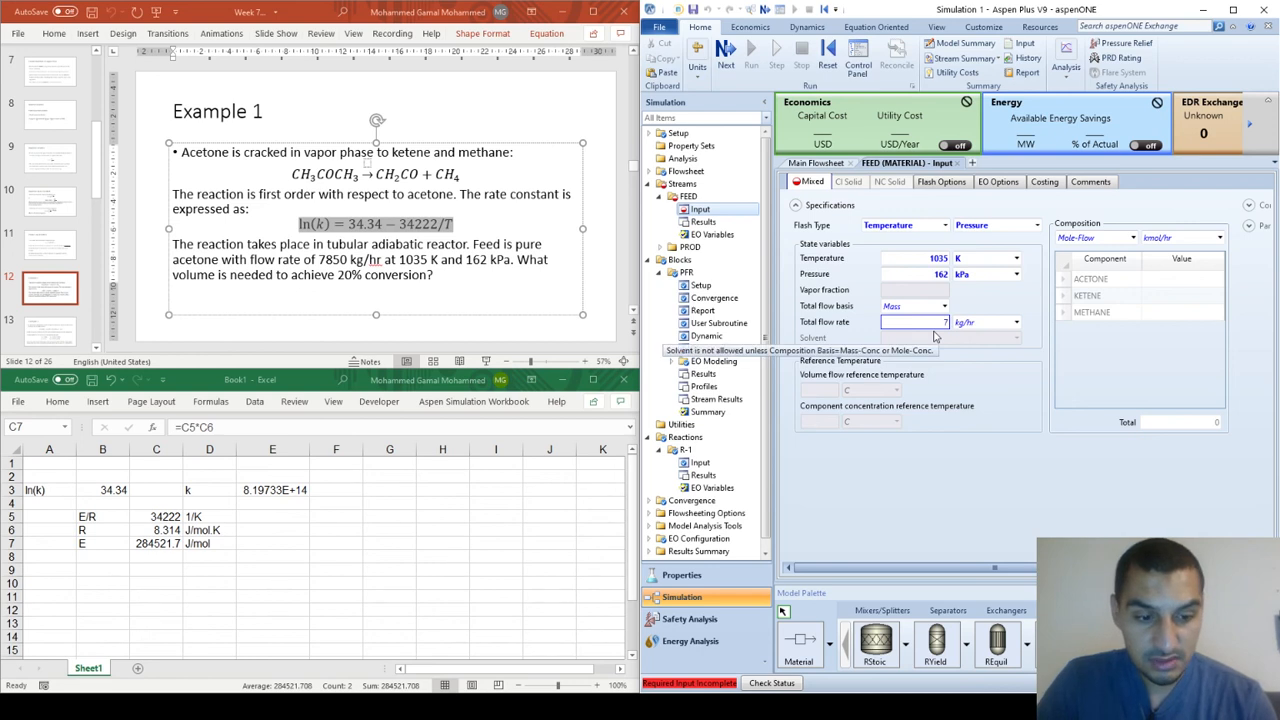
{"action": "left_click", "coordinate": [1164, 266]}
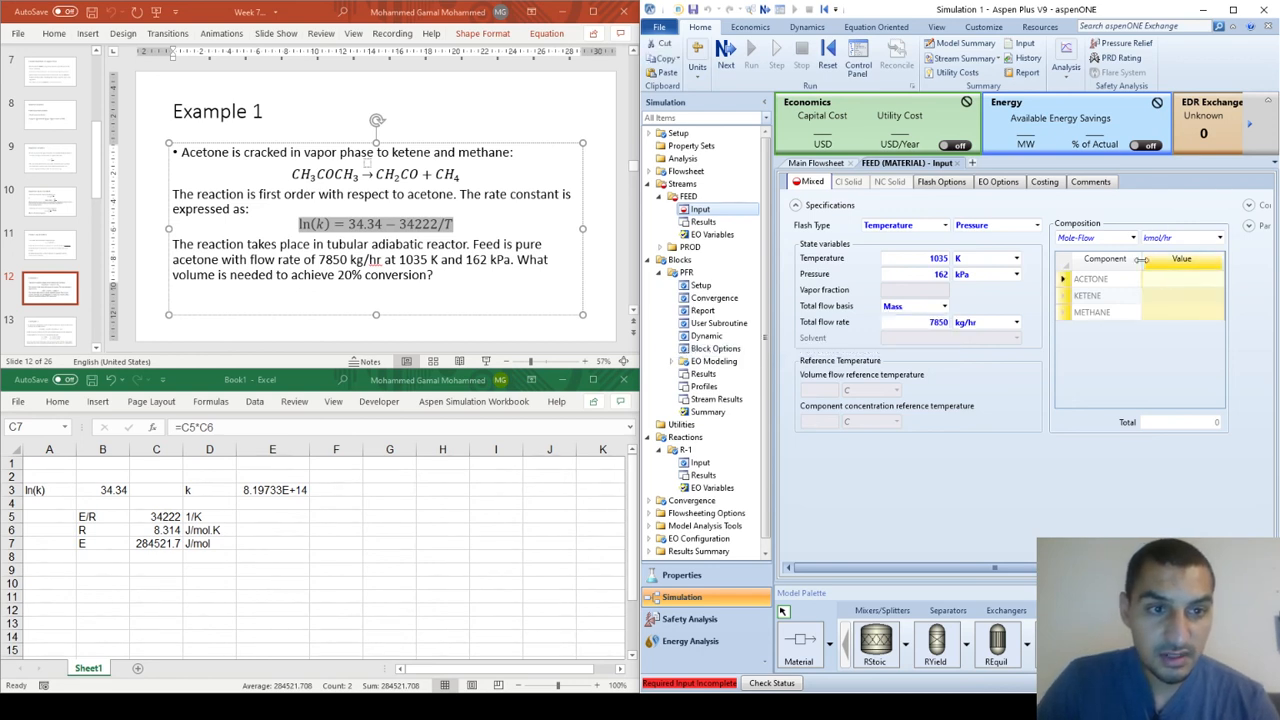
- Change the FEED composition basis to Mass-Frac and enter 1 for ACETONE
{"action": "left_click", "coordinate": [1131, 239]}
{"action": "left_click", "coordinate": [1131, 239]}
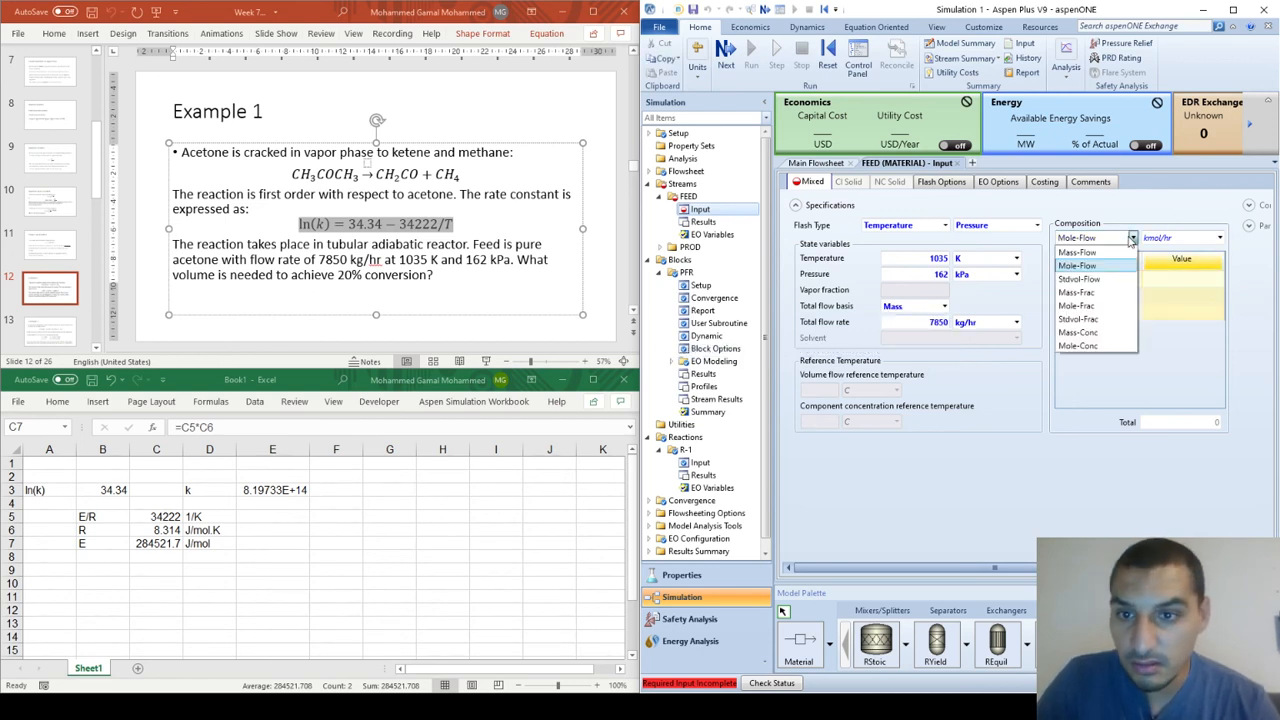
{"action": "left_click", "coordinate": [1085, 265]}
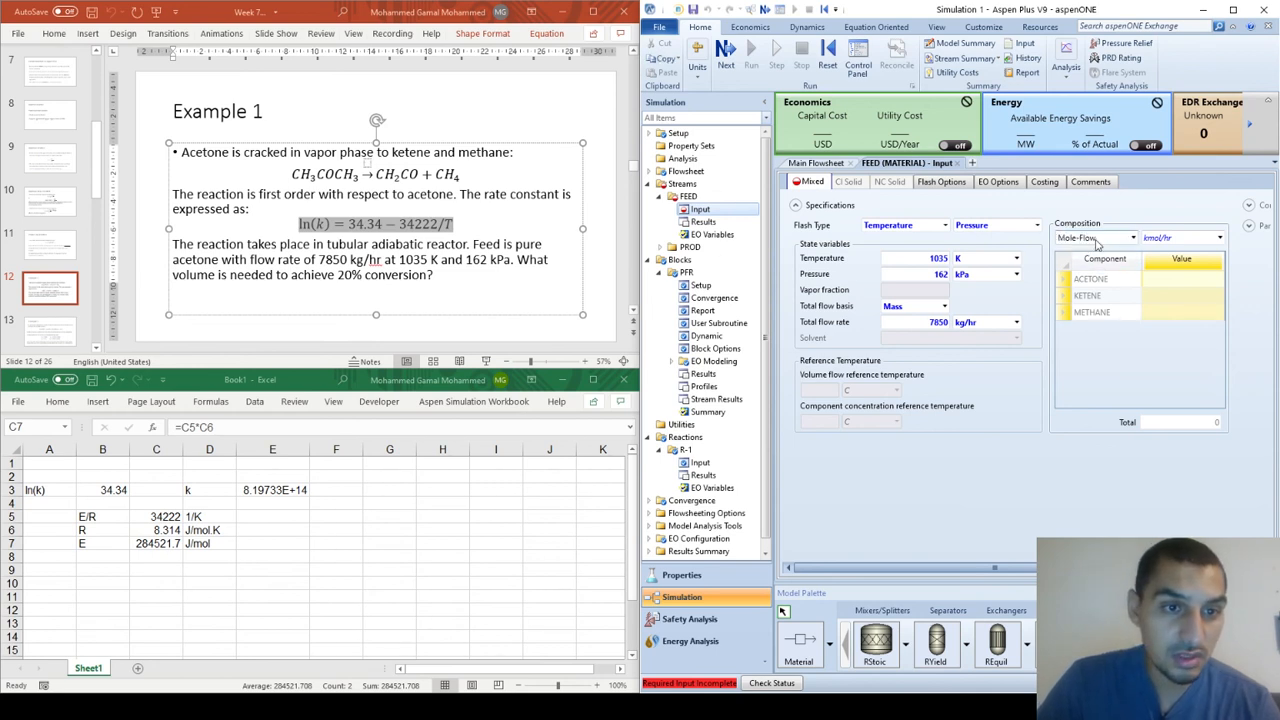
{"action": "left_click", "coordinate": [1097, 243]}
{"action": "left_click", "coordinate": [1088, 298]}
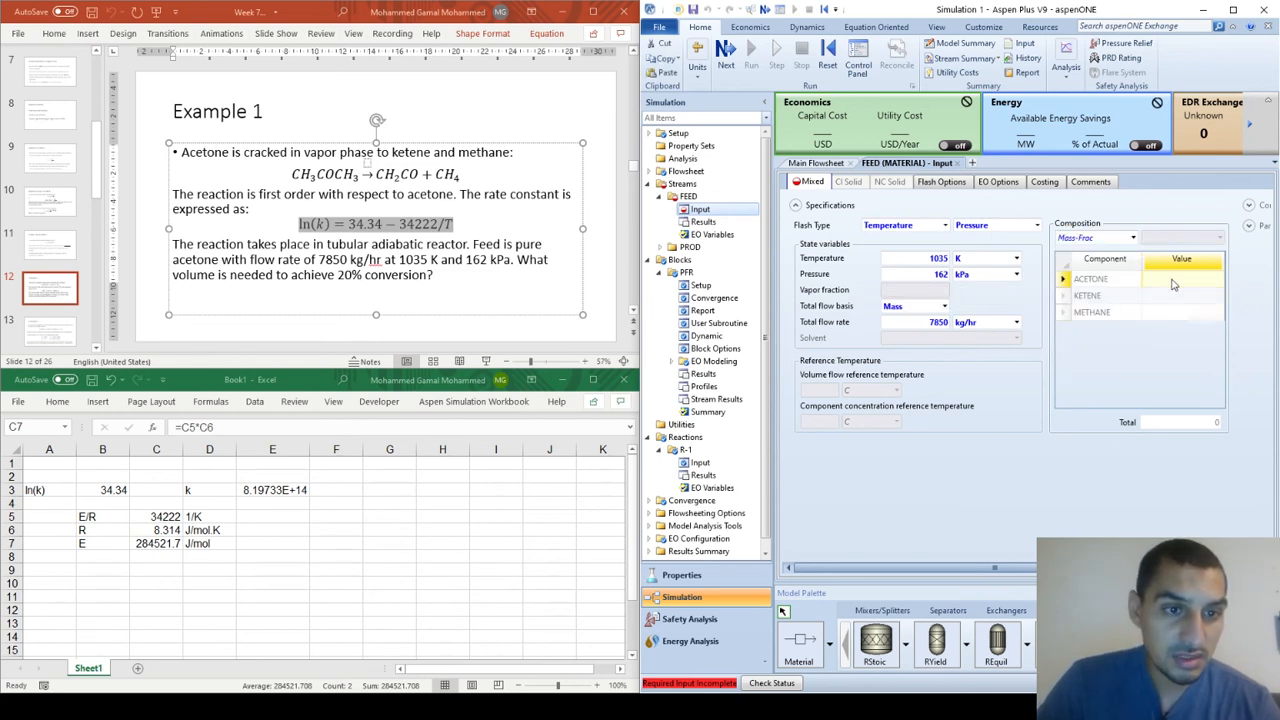
{"action": "left_click", "coordinate": [1174, 285]}
{"action": "type", "text": "1"}
{"action": "key", "text": "Return"}
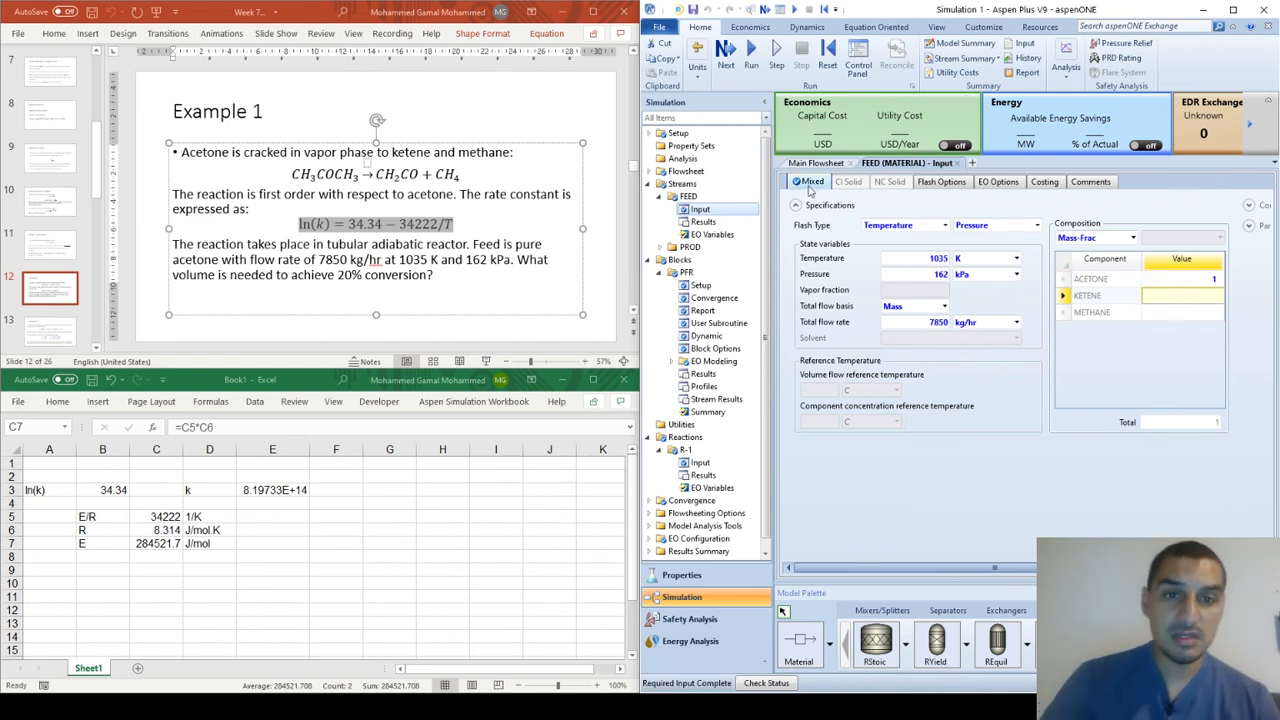
- Maximize the simulation window, display the main flowsheet and run the simulation
{"action": "double_click", "coordinate": [1078, 10]}
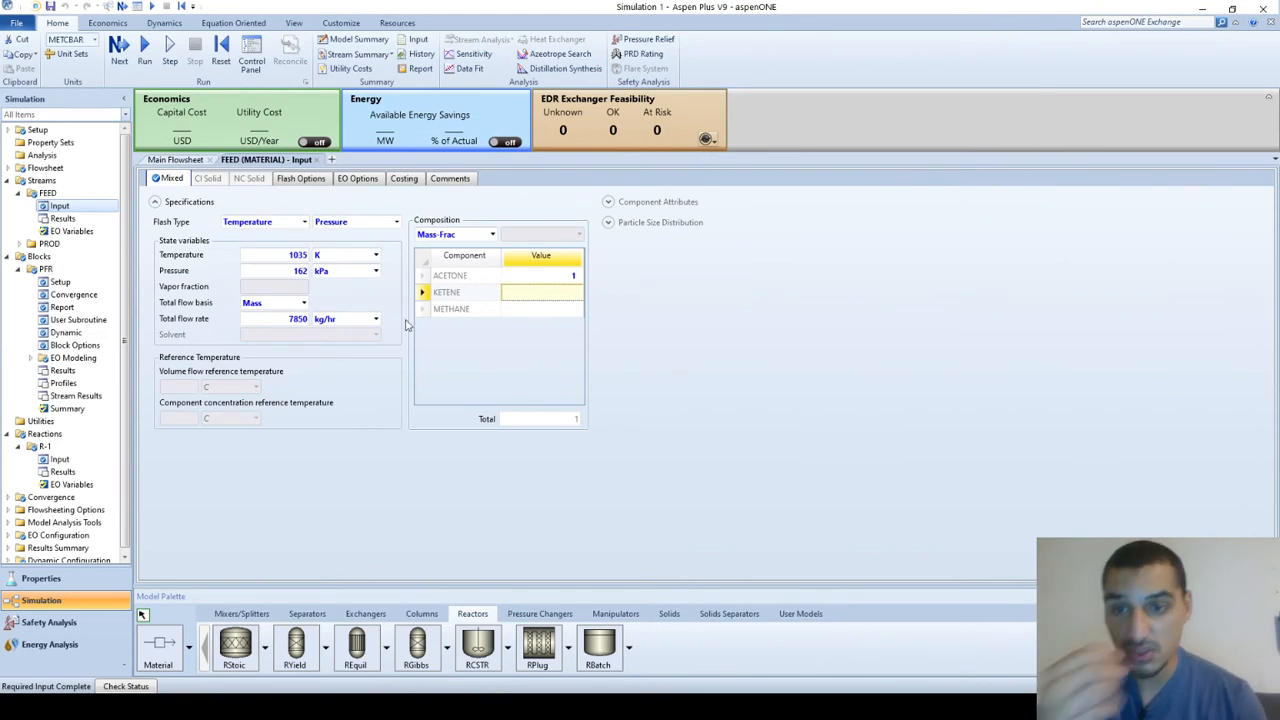
{"action": "left_click", "coordinate": [176, 159]}
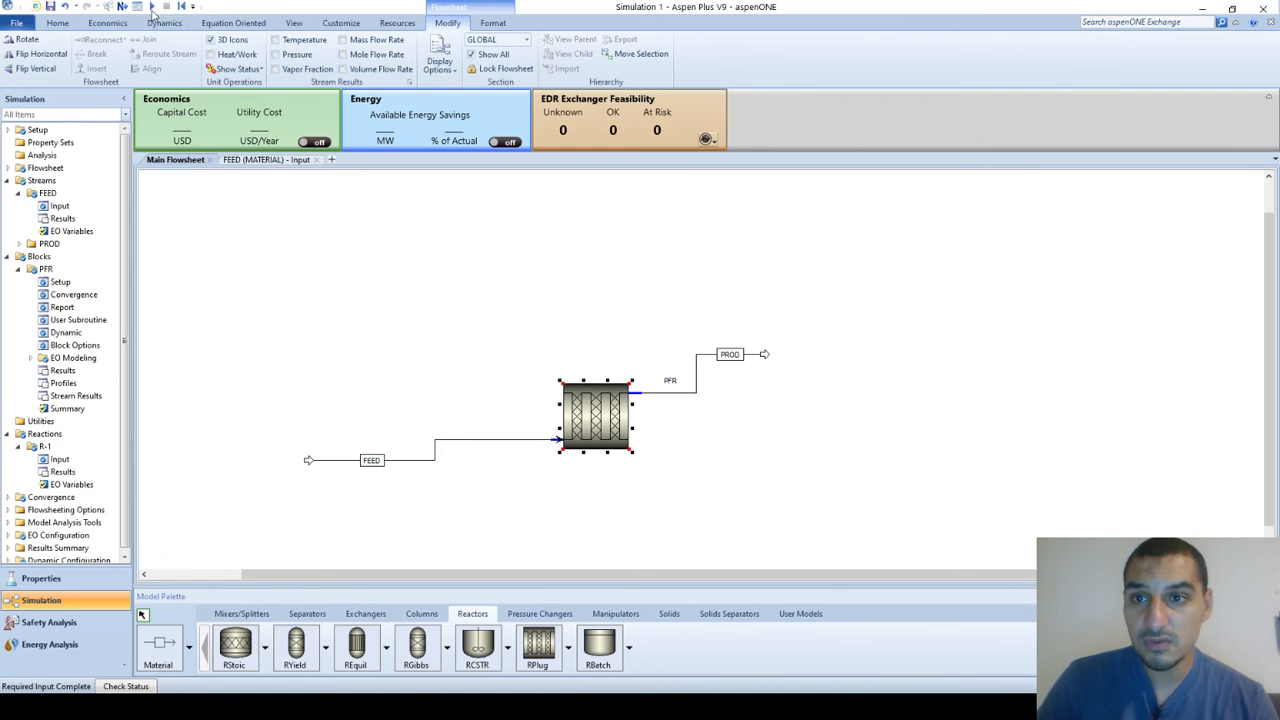
{"action": "left_click", "coordinate": [151, 6]}
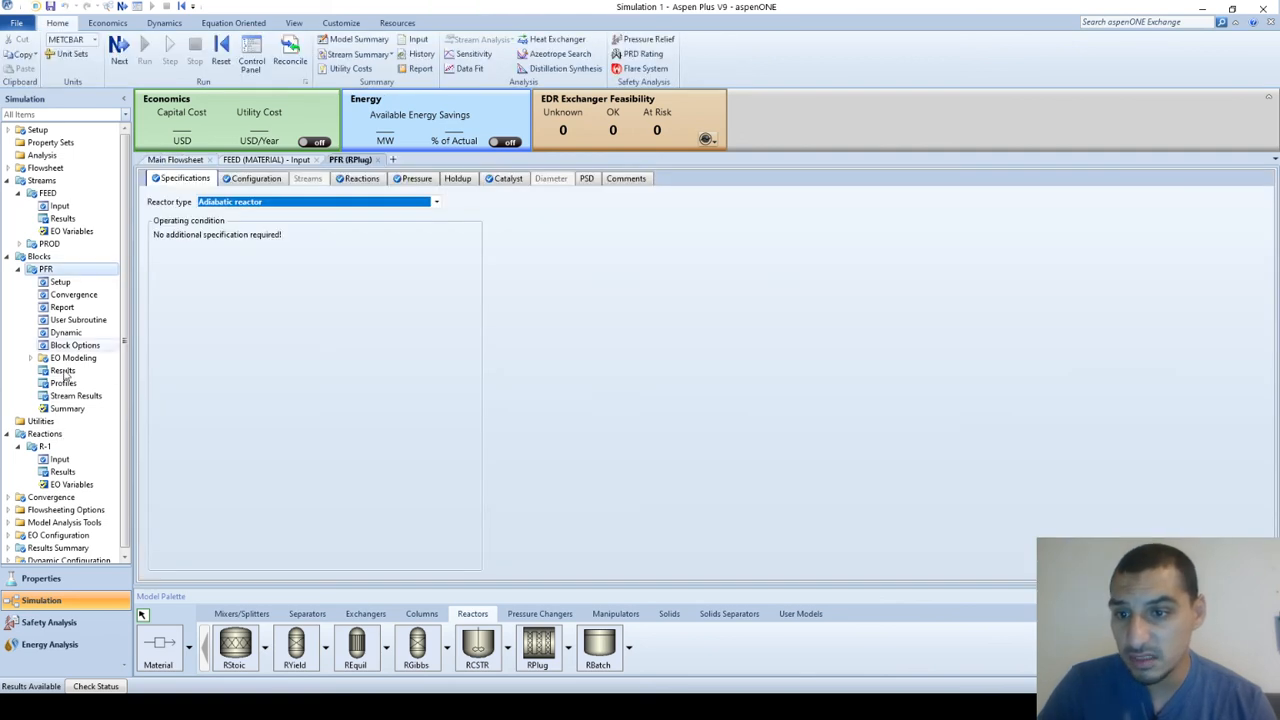
- Review the PFR block's results, profiles, stream results and summary, checking temperatures, residence time and reactor dimensions
{"action": "left_click", "coordinate": [62, 371]}
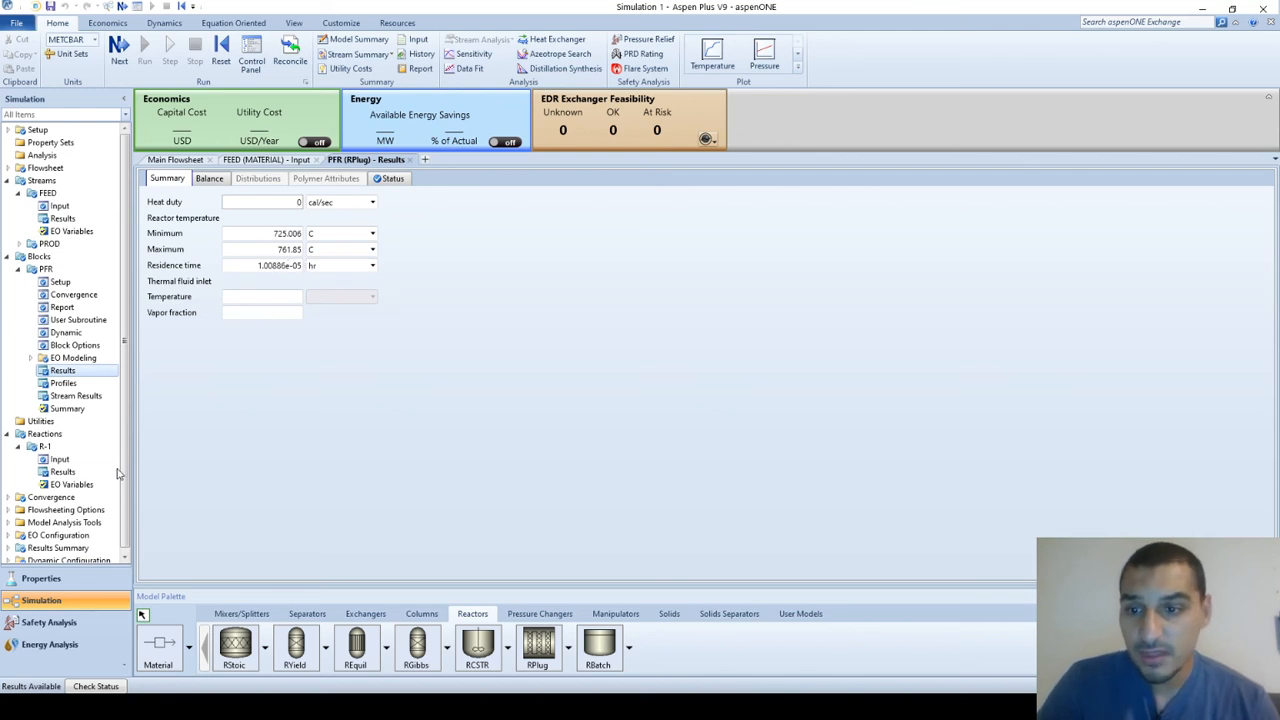
{"action": "left_click", "coordinate": [63, 384]}
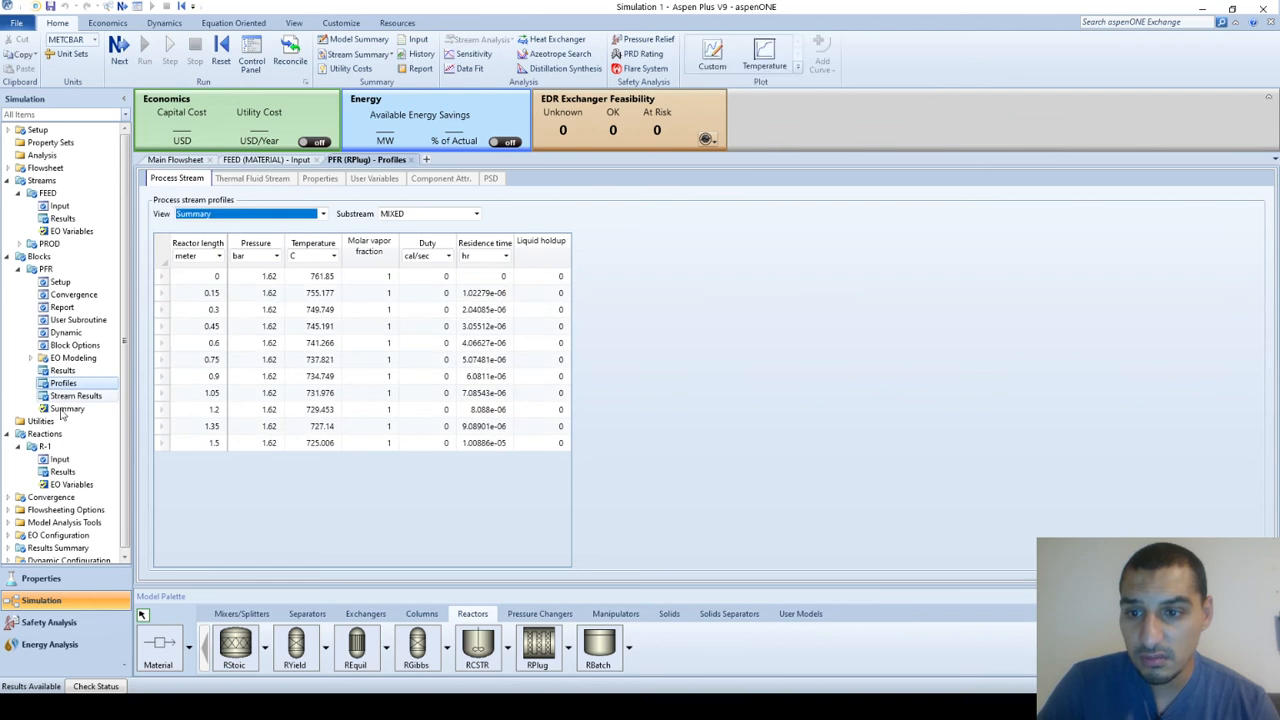
{"action": "key", "text": "Down"}
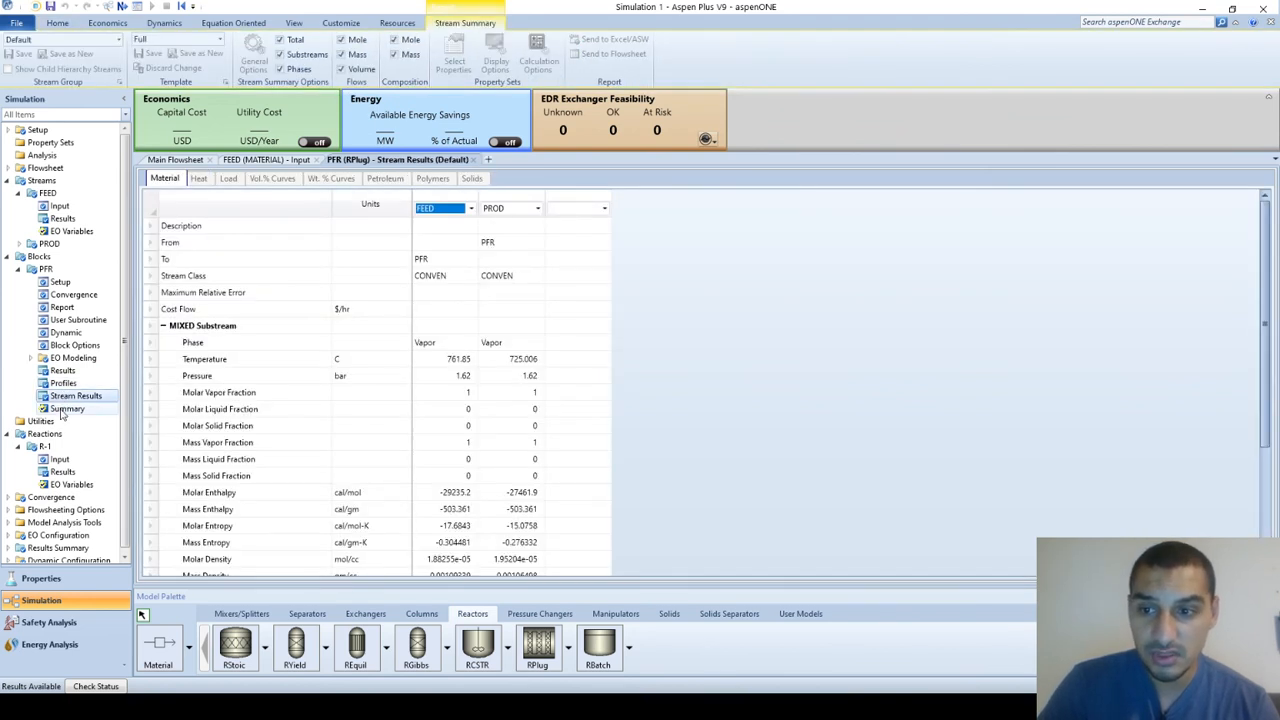
{"action": "left_click", "coordinate": [64, 409]}
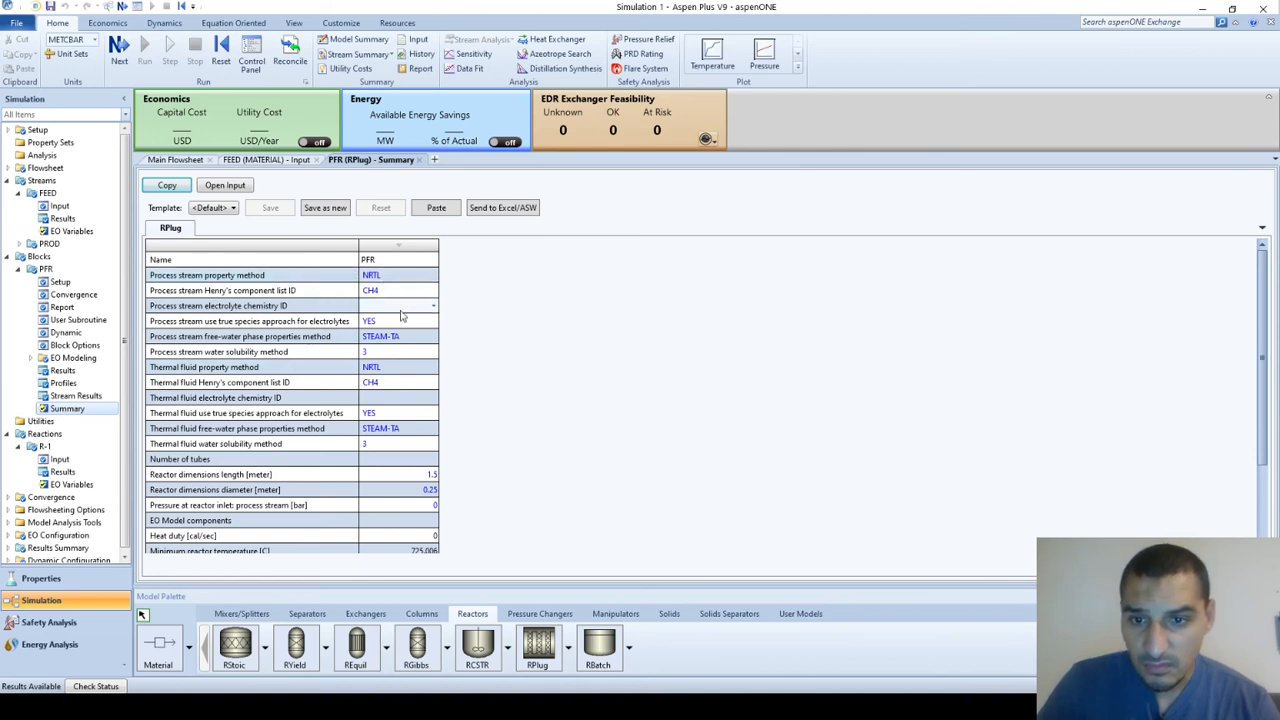
{"action": "scroll", "coordinate": [401, 316], "scroll_direction": "down", "scroll_amount": 2}
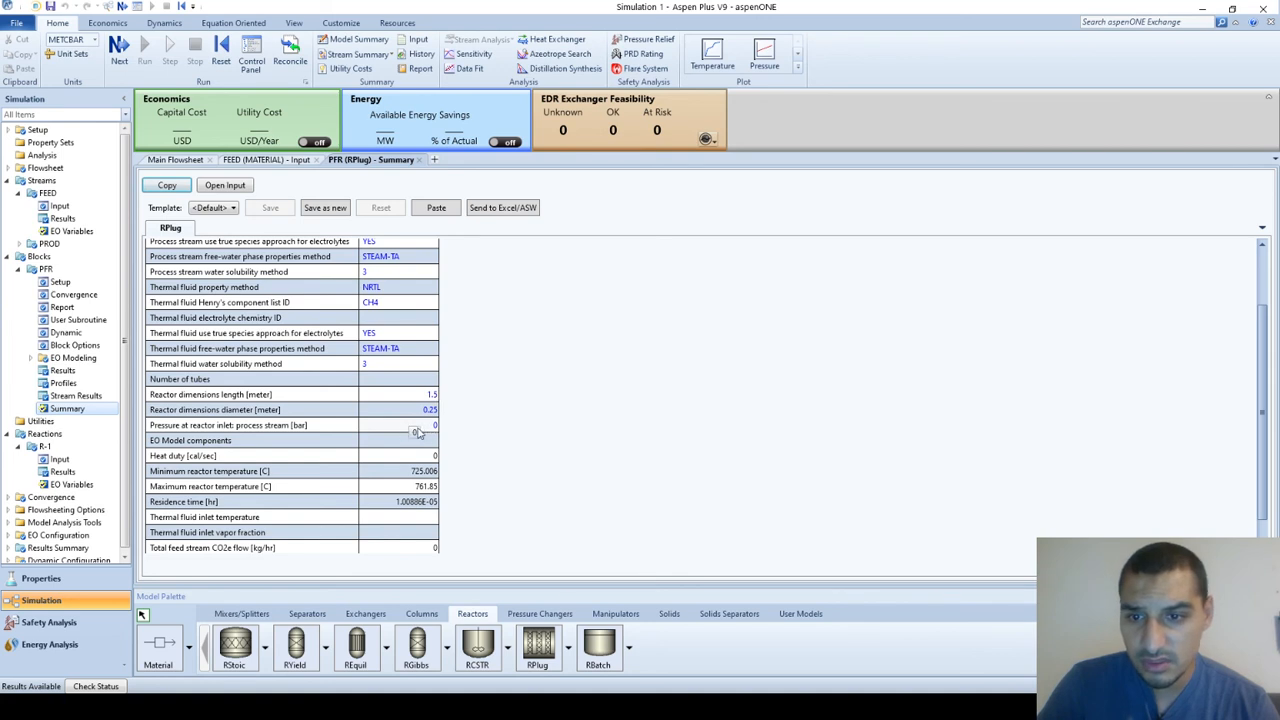
{"action": "scroll", "coordinate": [407, 452], "scroll_direction": "down", "scroll_amount": 1}
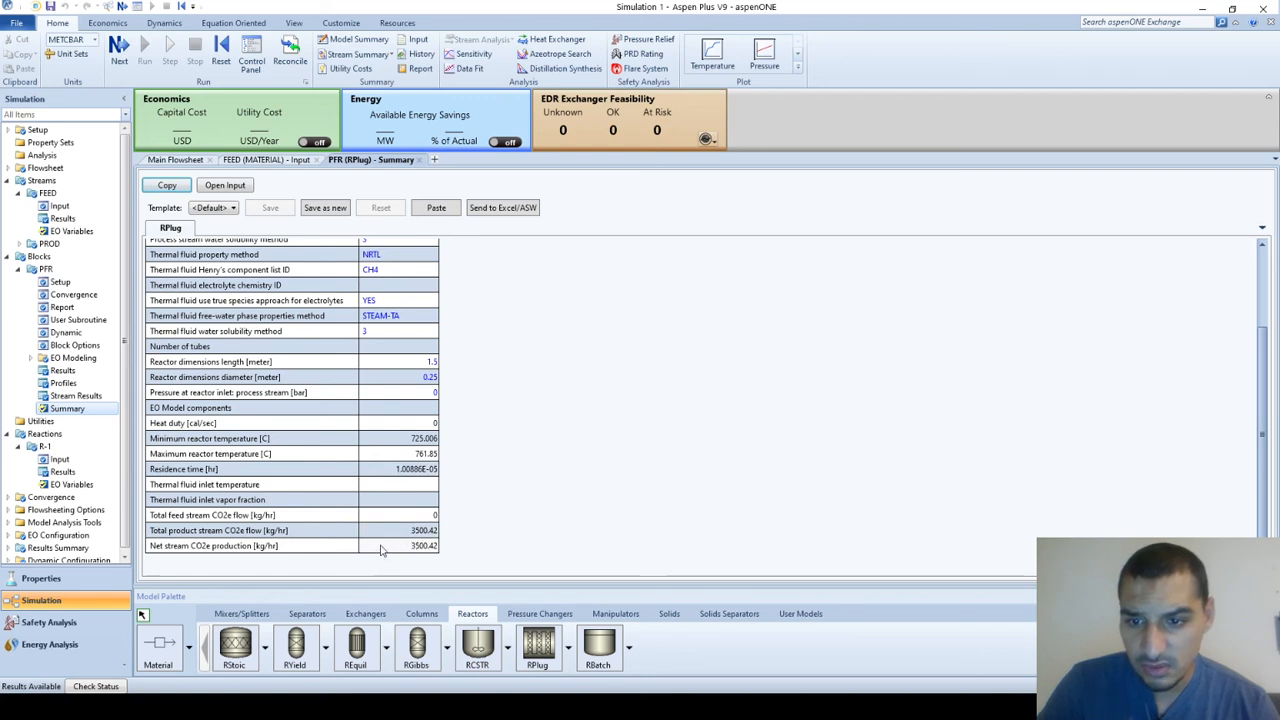
{"action": "scroll", "coordinate": [400, 338], "scroll_direction": "up", "scroll_amount": 3}
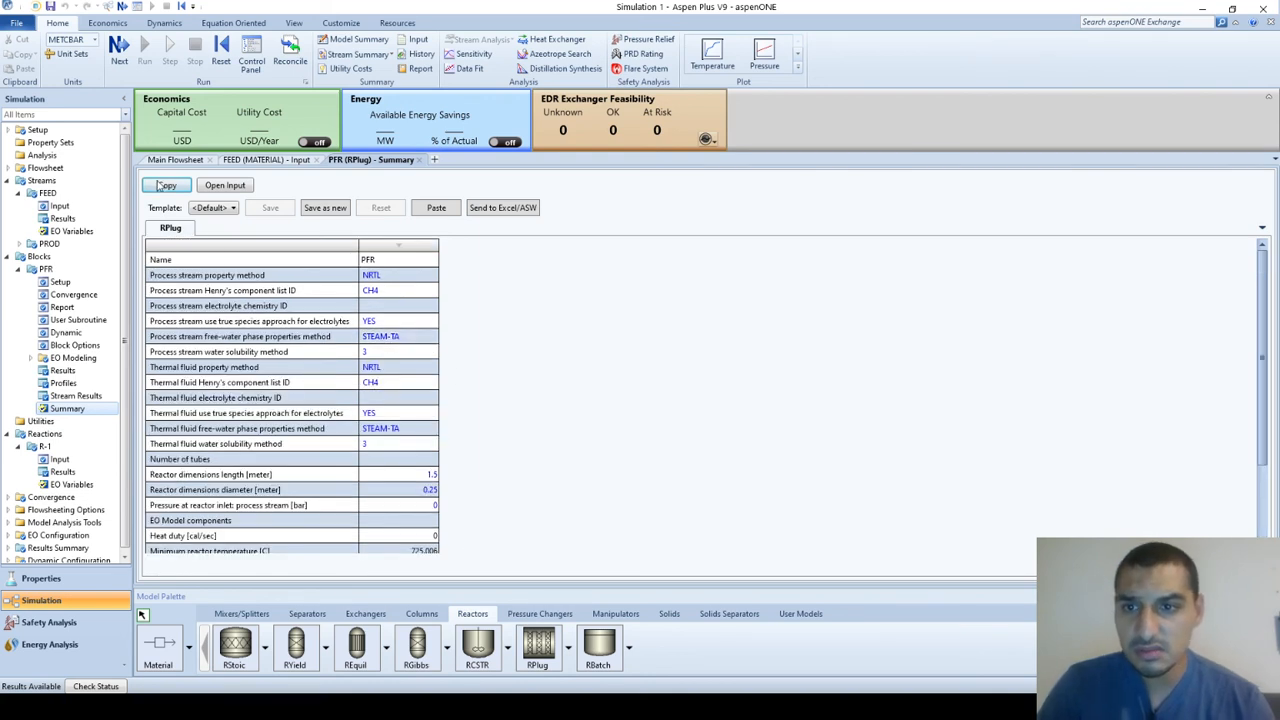
- Create a composition plot from the PFR profiles showing the reactor molar composition of ACETONE
{"action": "left_click", "coordinate": [66, 383]}
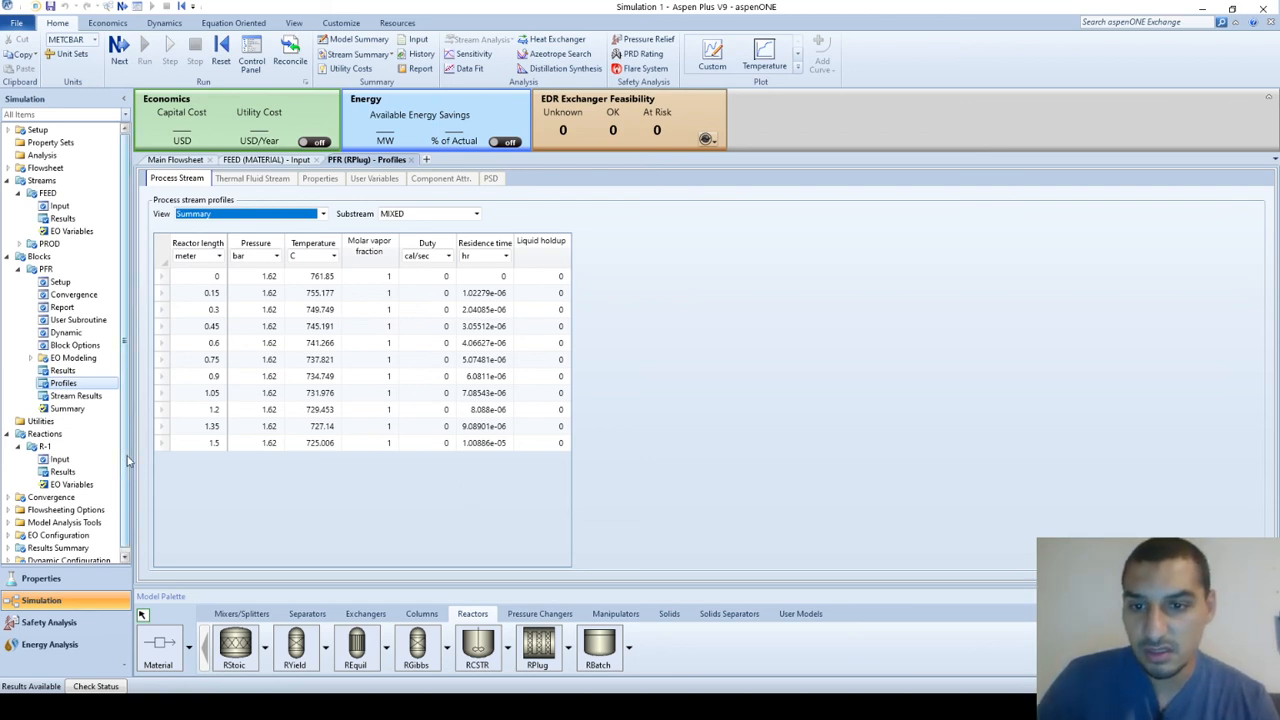
{"action": "left_click", "coordinate": [798, 72]}
{"action": "left_click", "coordinate": [757, 138]}
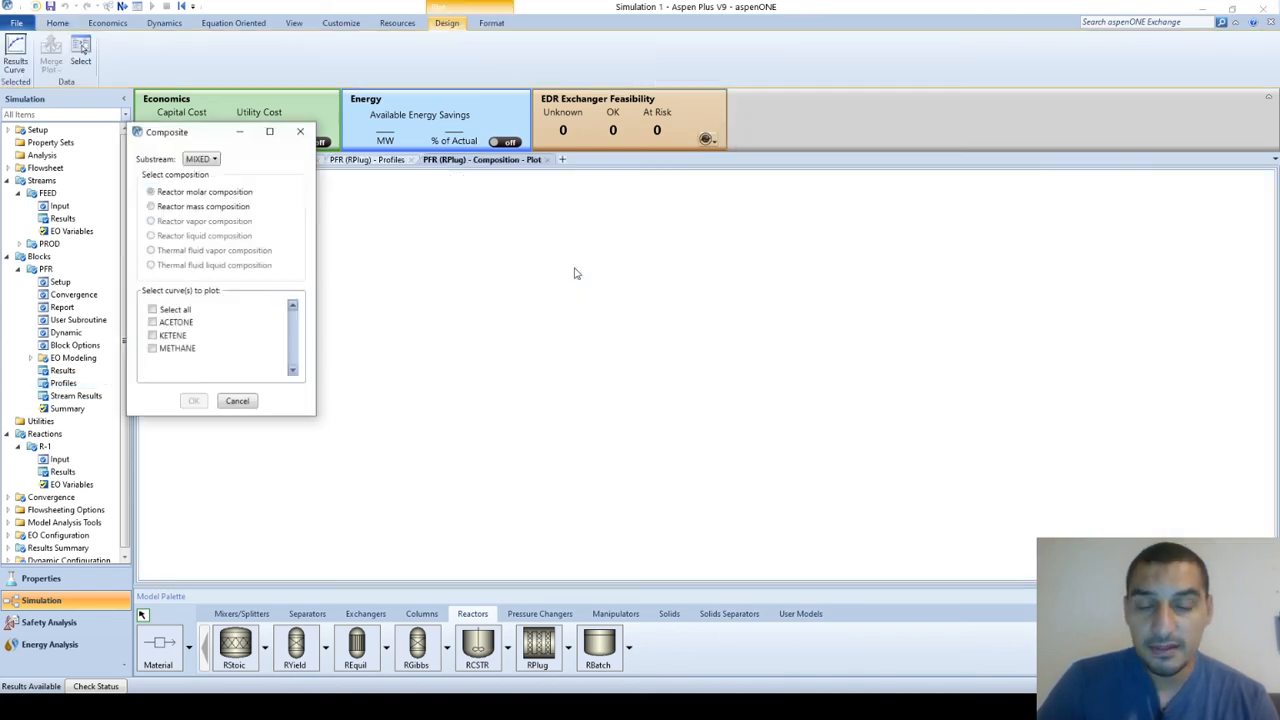
{"action": "left_click", "coordinate": [152, 322]}
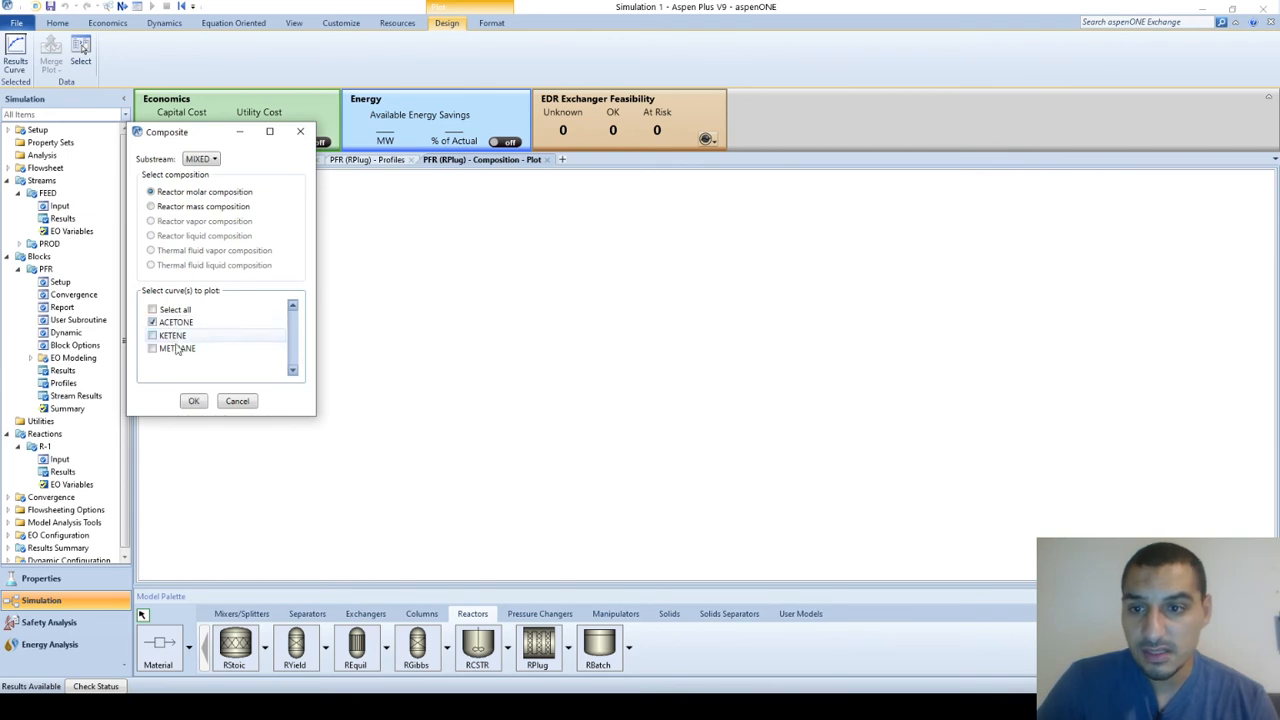
{"action": "left_click", "coordinate": [194, 401]}
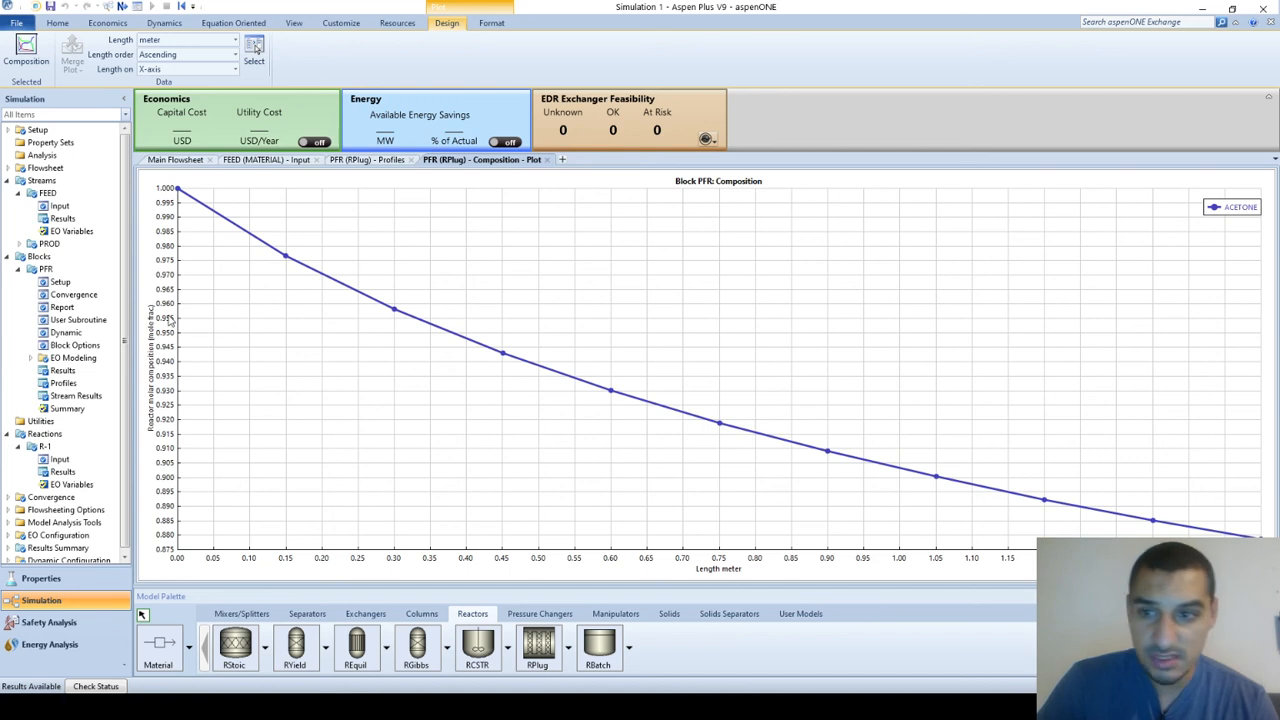
- Create a temperature plot from the PFR profiles for the process stream against residence time in hr
{"action": "left_click", "coordinate": [63, 383]}
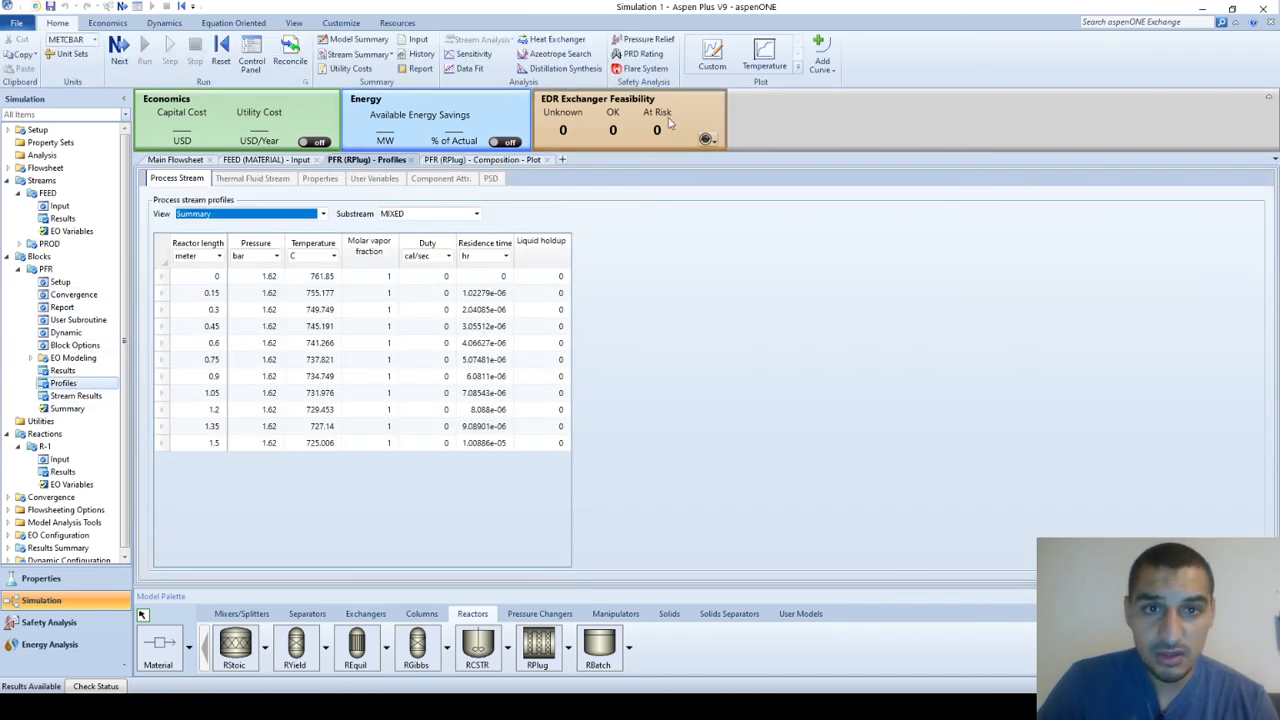
{"action": "left_click", "coordinate": [762, 70]}
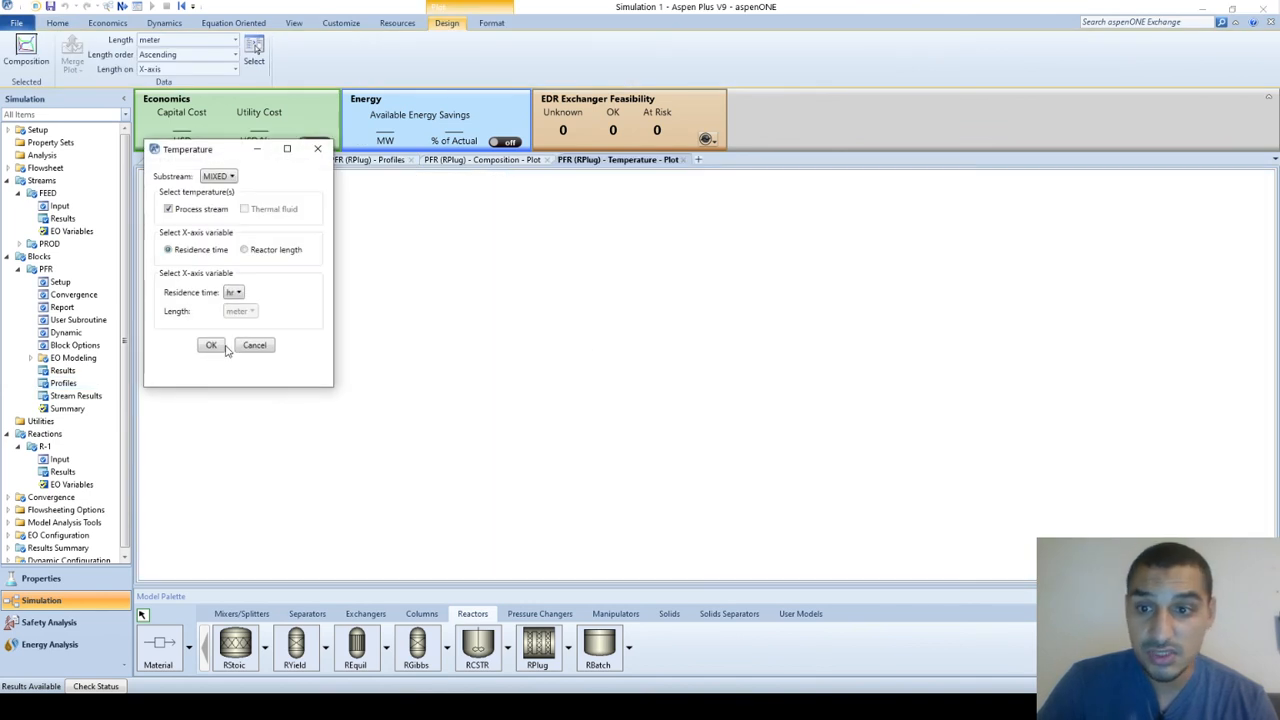
{"action": "left_click", "coordinate": [222, 346]}
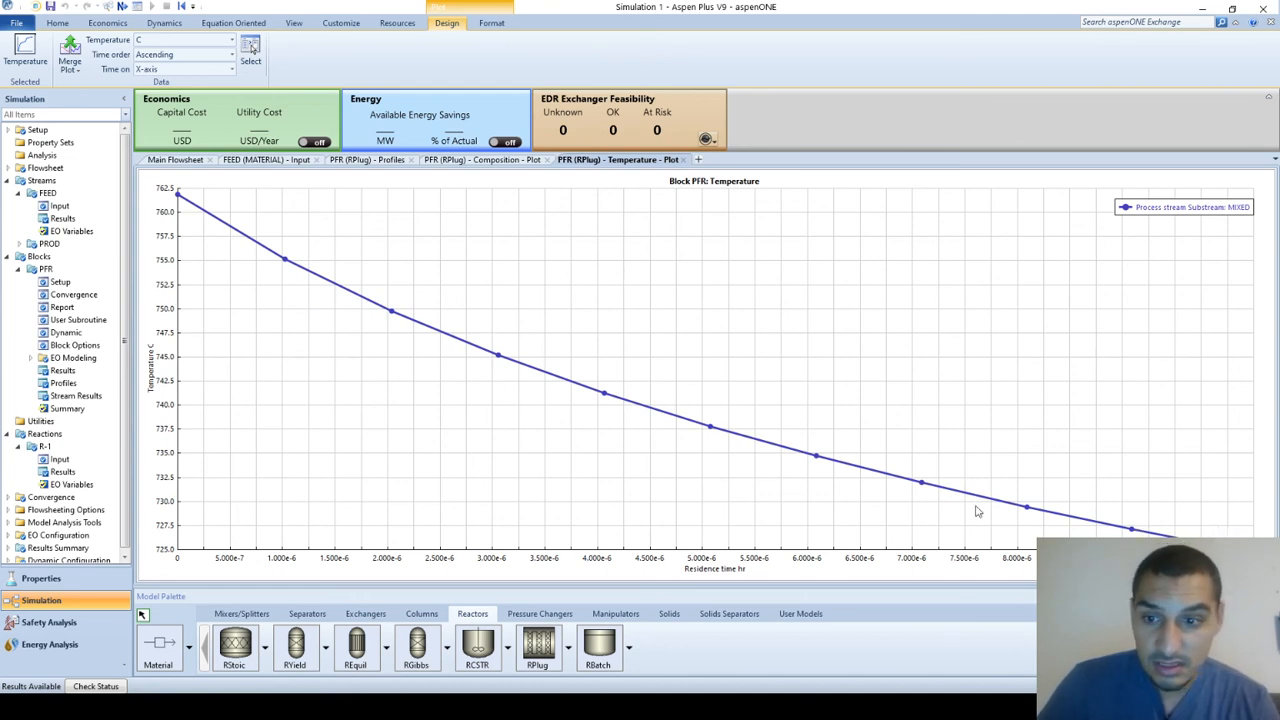
- Create a custom plot from the PFR profiles with reactor length on the X axis and temperature as the curve
{"action": "left_click", "coordinate": [62, 383]}
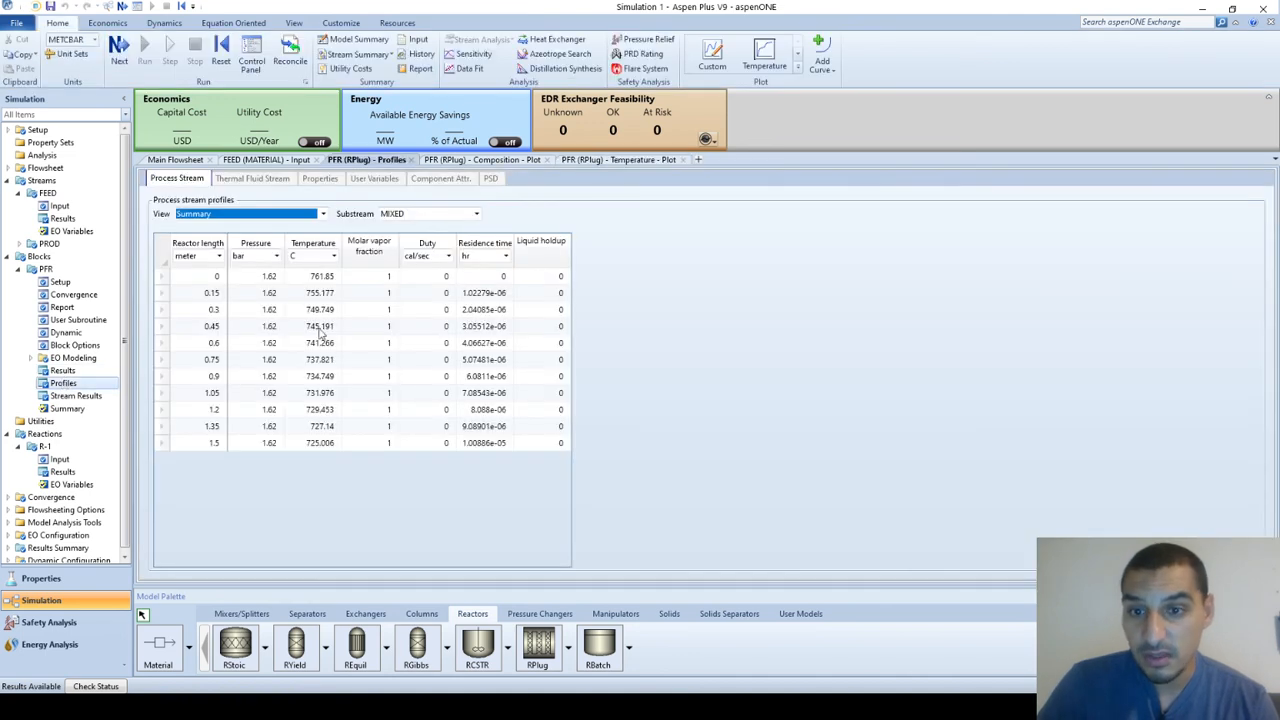
{"action": "left_click", "coordinate": [799, 68]}
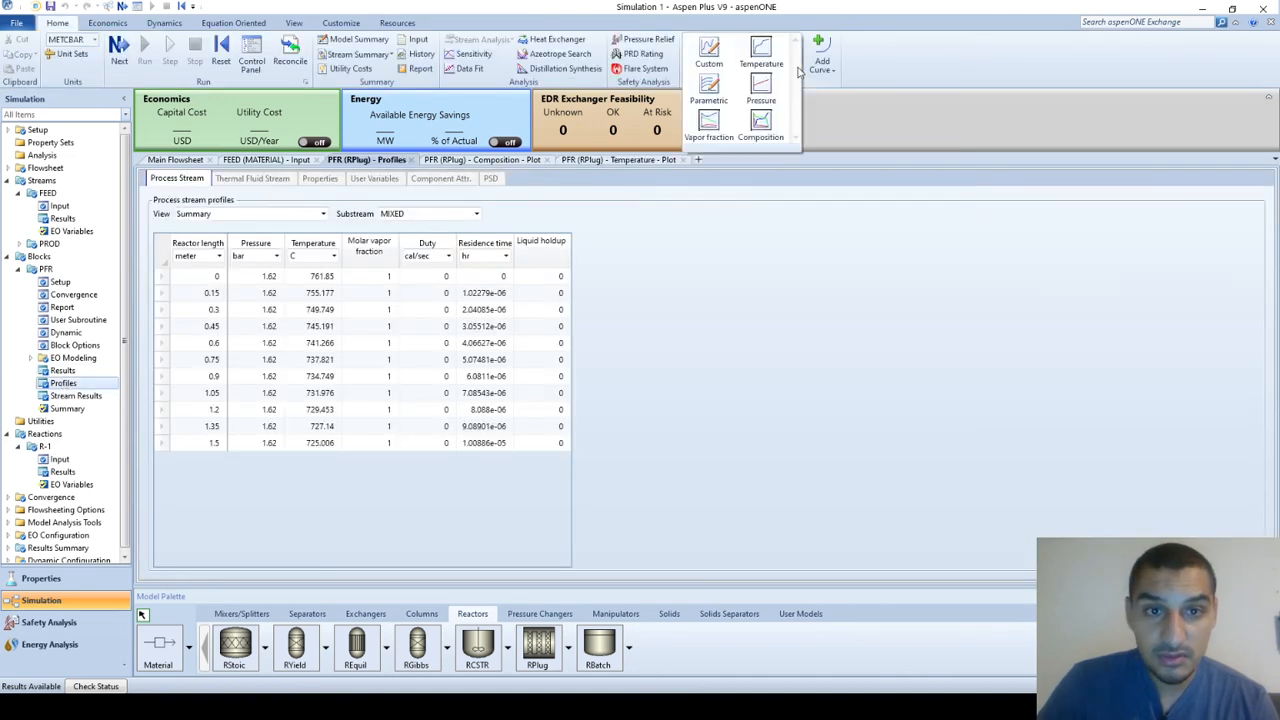
{"action": "left_click", "coordinate": [708, 52]}
{"action": "left_click", "coordinate": [215, 192]}
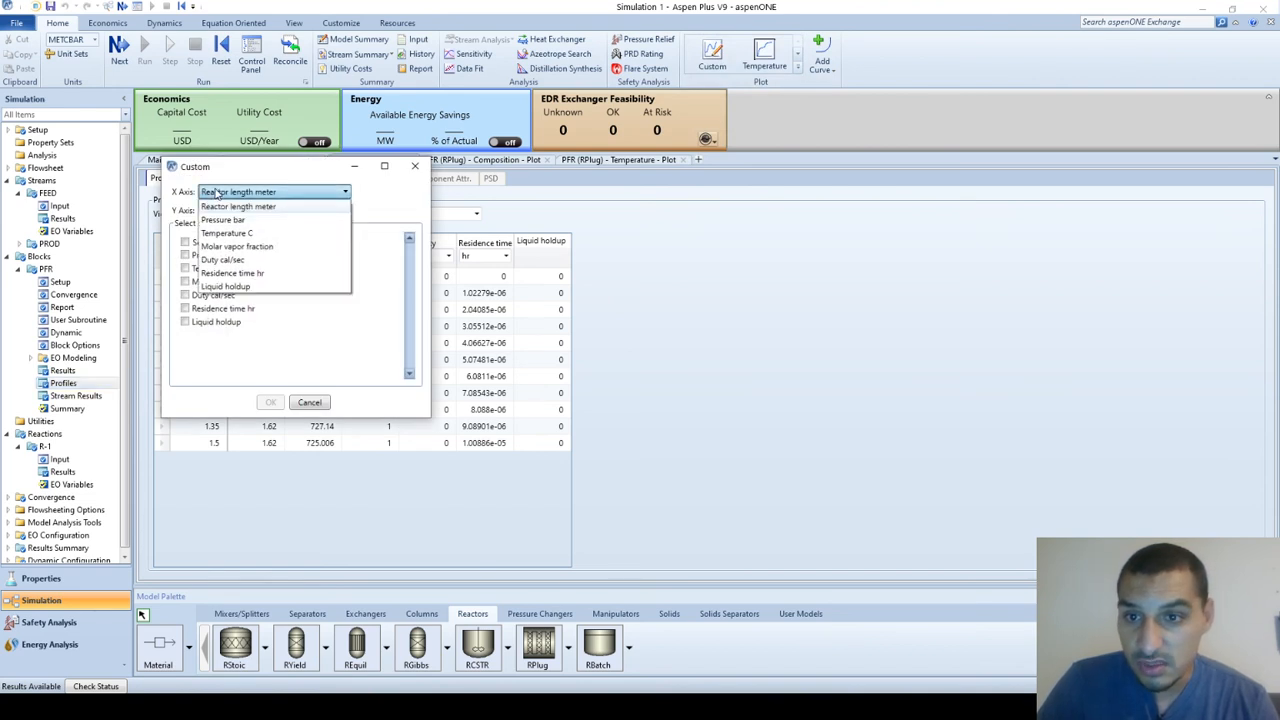
{"action": "left_click", "coordinate": [215, 193]}
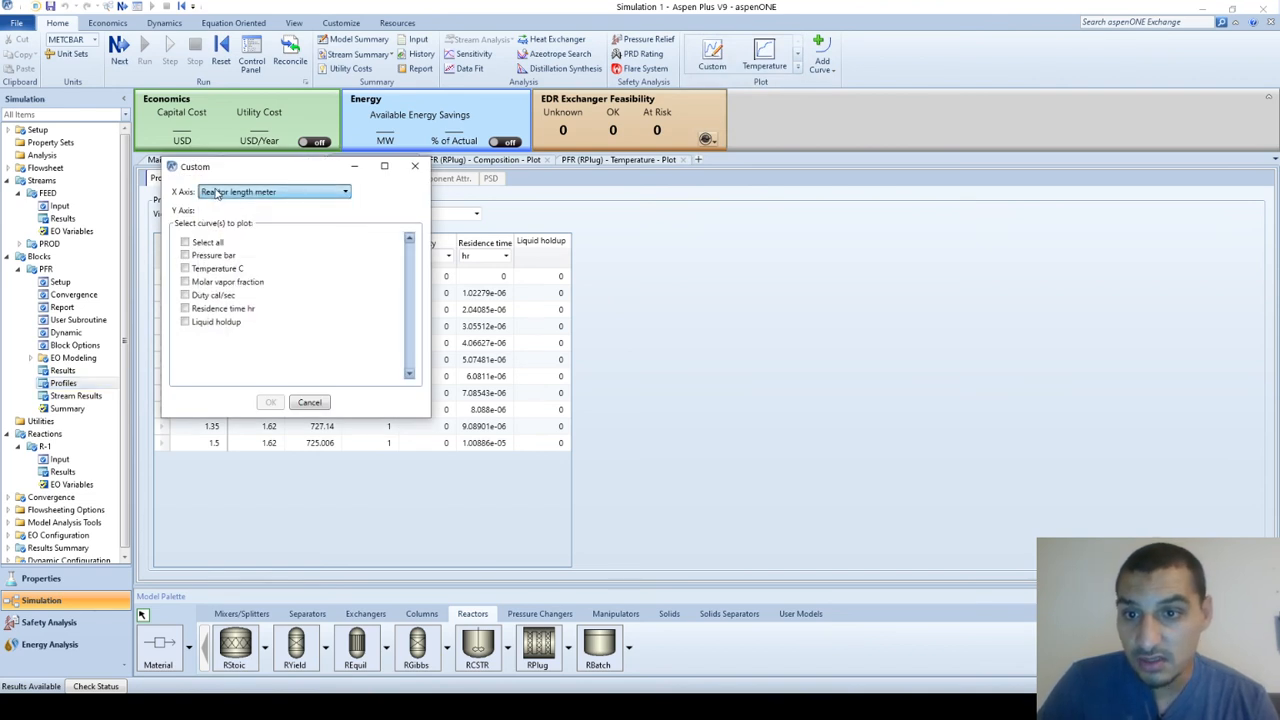
{"action": "left_click", "coordinate": [224, 270]}
{"action": "left_click", "coordinate": [272, 403]}
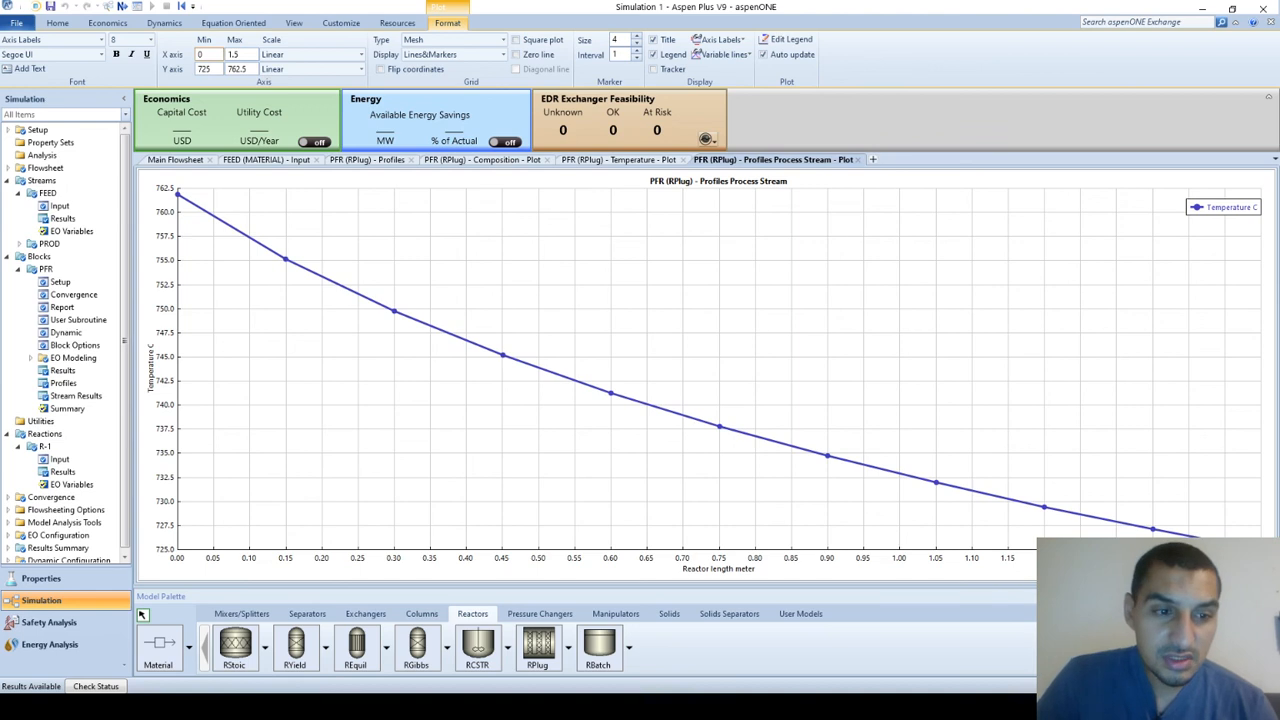
- In the PFR block's configuration, set the reactor length to 2.5 meter and the diameter to 0.5 meter
{"action": "double_click", "coordinate": [62, 282]}
{"action": "left_click", "coordinate": [239, 180]}
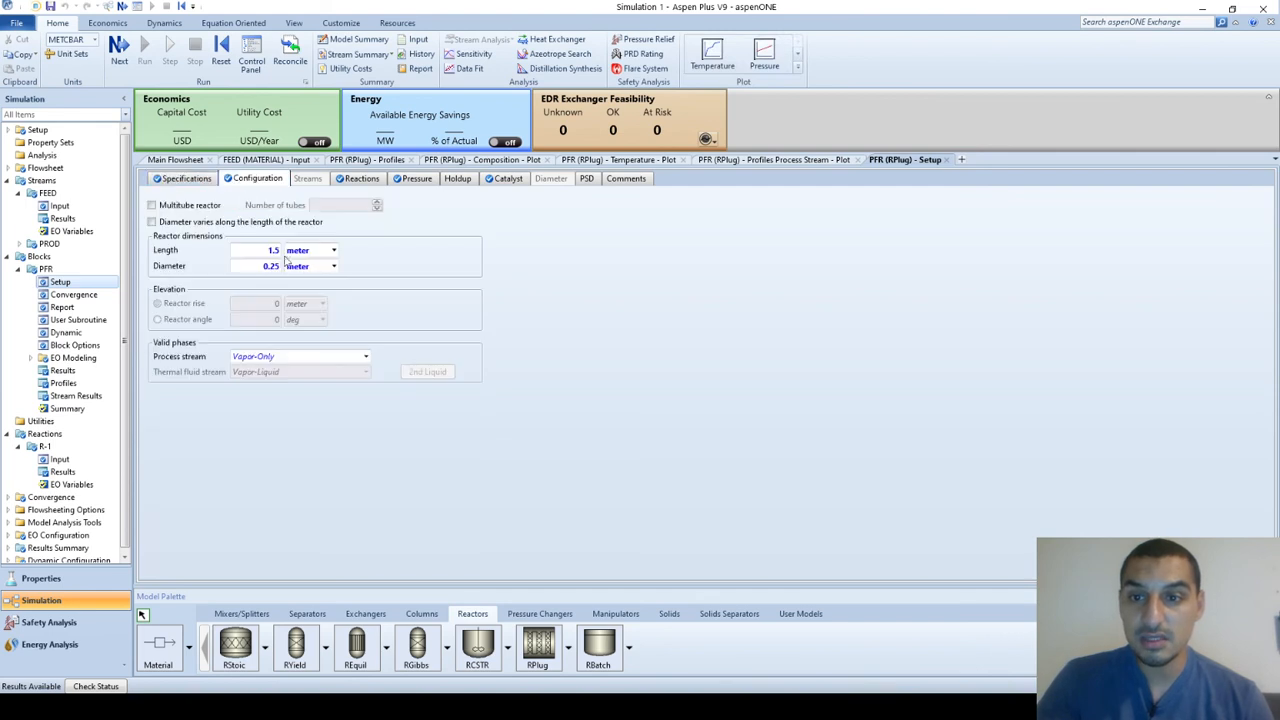
{"action": "left_click", "coordinate": [257, 251]}
{"action": "type", "text": "2"}
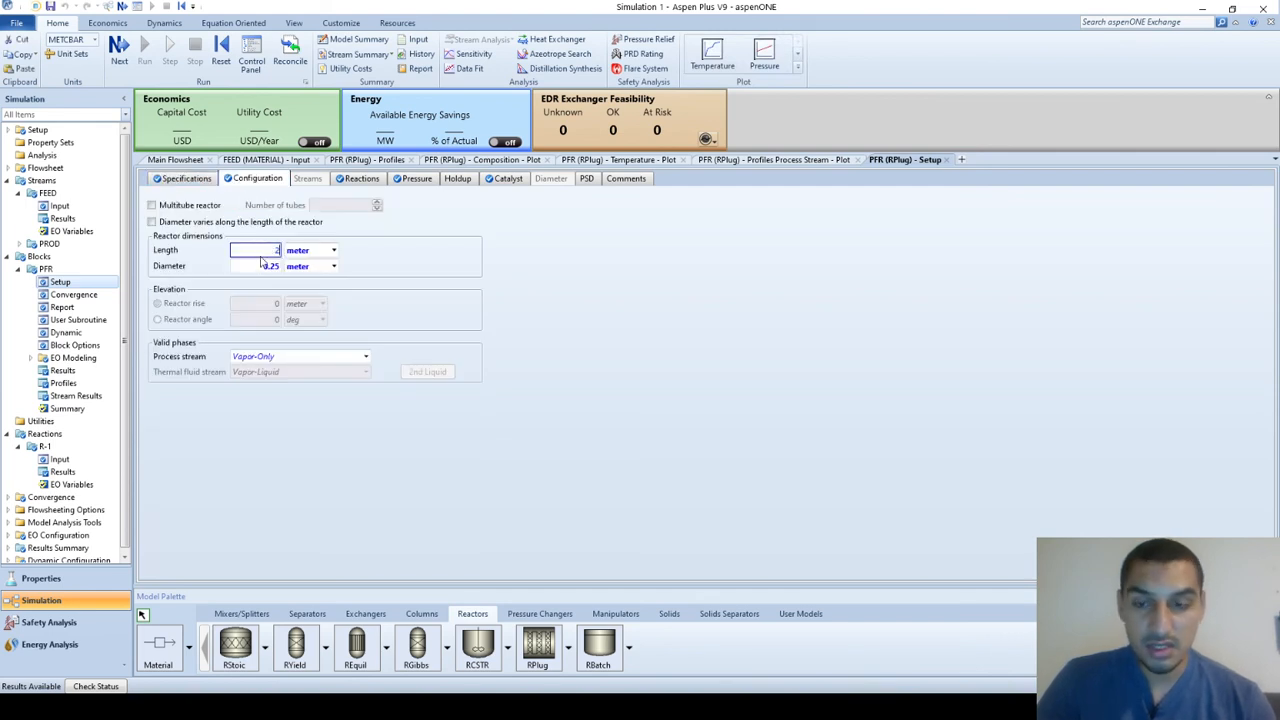
{"action": "type", "text": ".5"}
{"action": "left_click", "coordinate": [255, 266]}
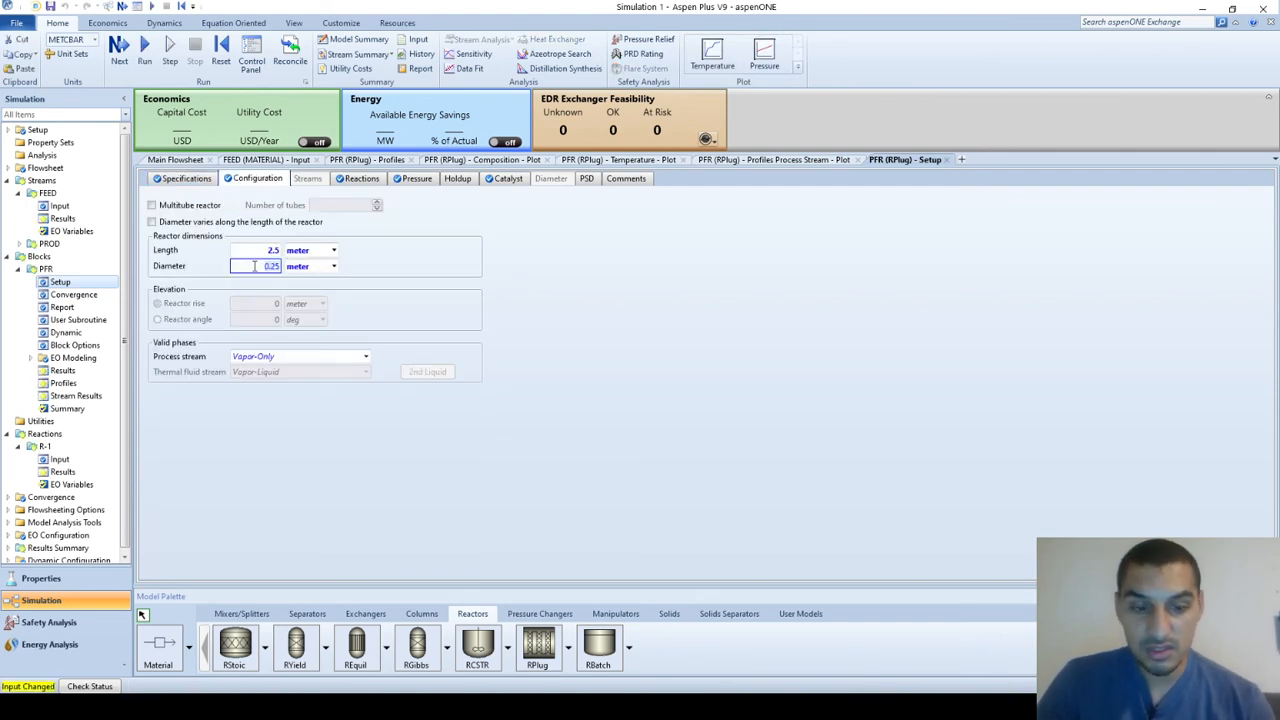
{"action": "type", "text": "0.5"}
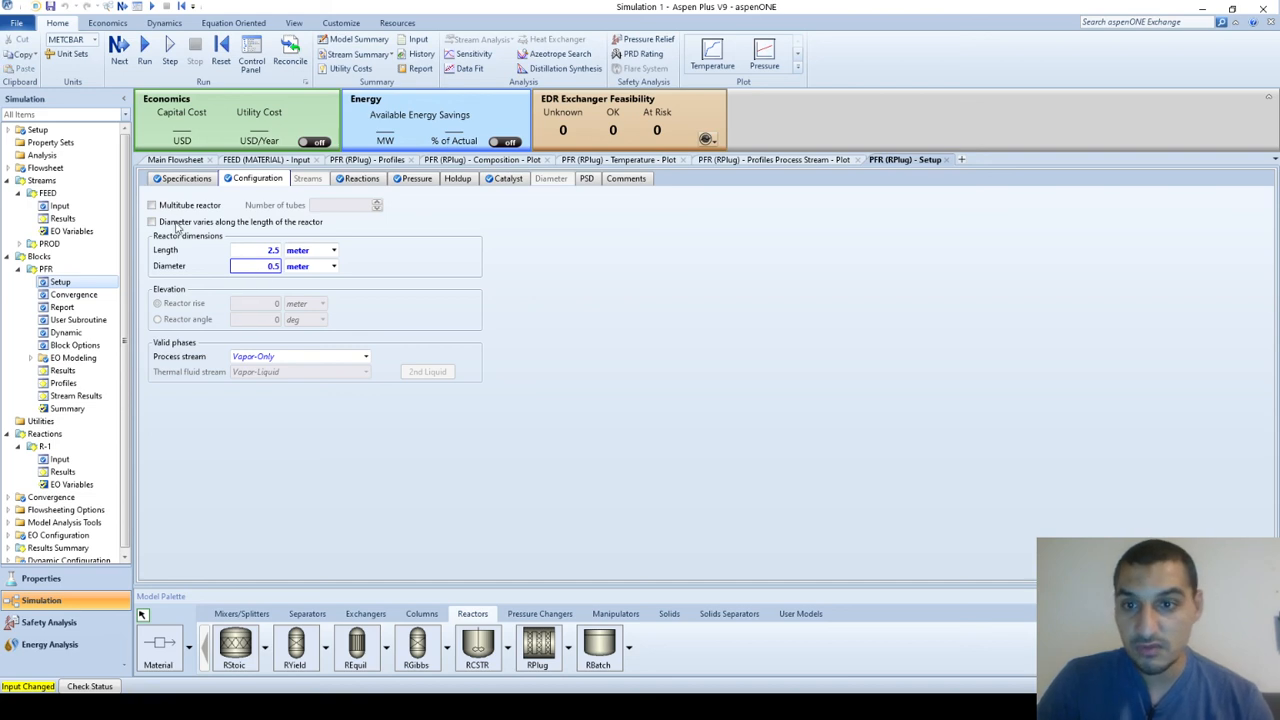
- Make the PFR a multitube reactor with 3 tubes and run the simulation
{"action": "left_click", "coordinate": [152, 205]}
{"action": "left_click", "coordinate": [336, 205]}
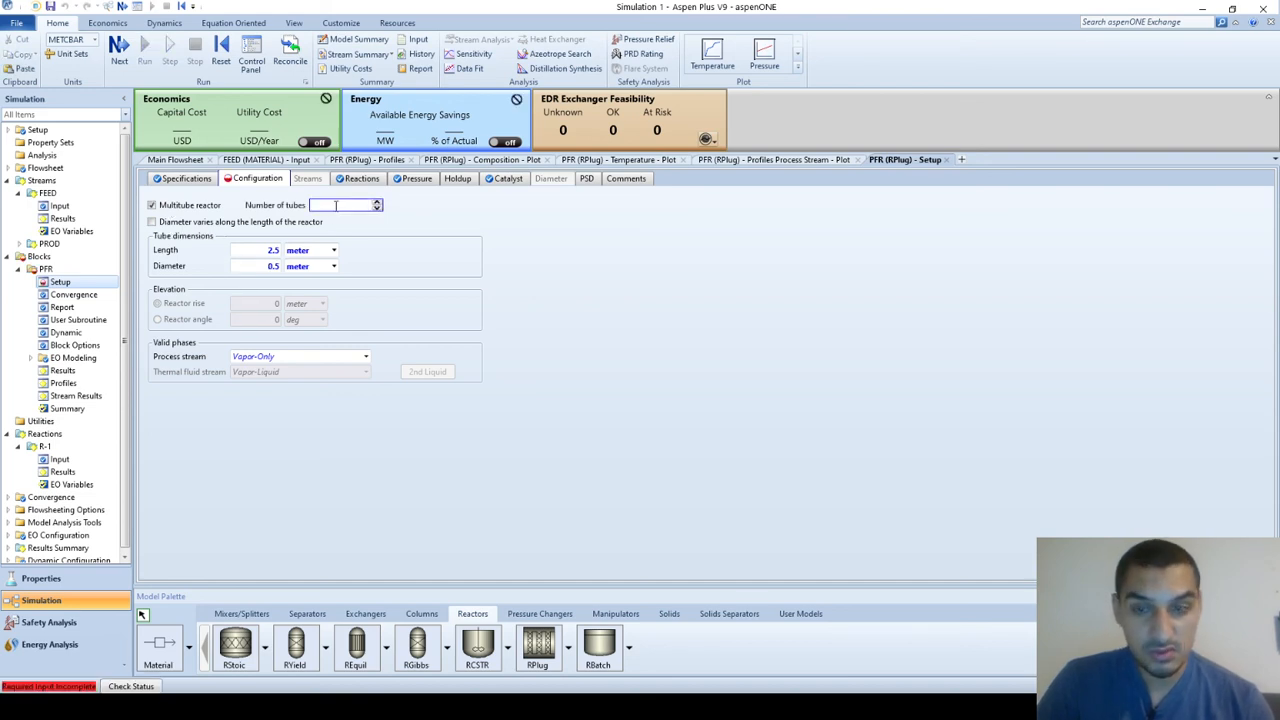
{"action": "type", "text": "3"}
{"action": "key", "text": "Return"}
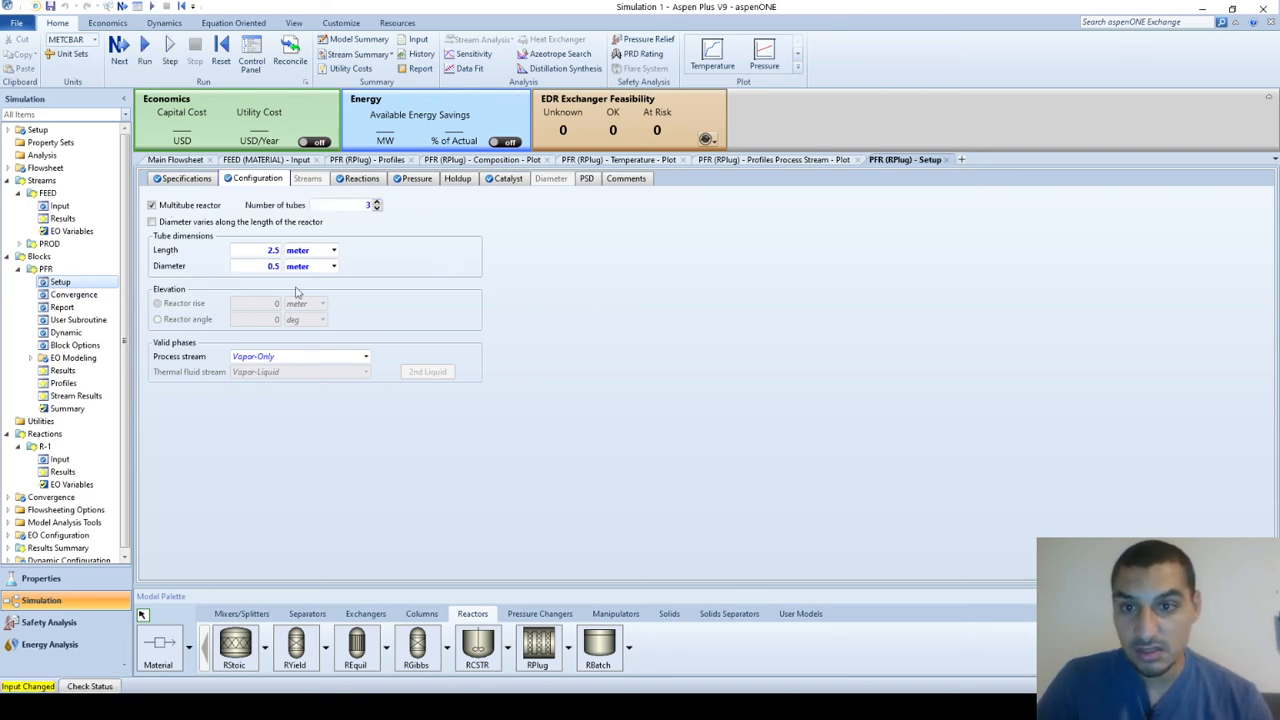
{"action": "left_click", "coordinate": [144, 52]}
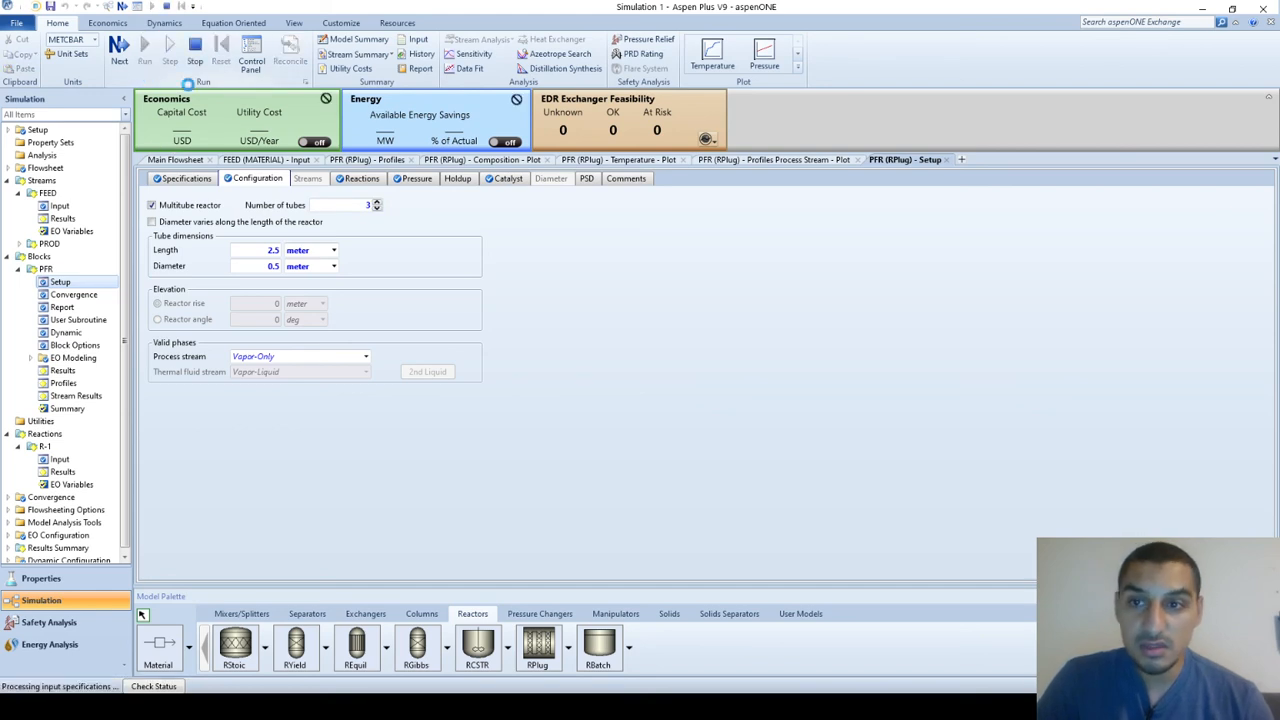
- Review the PFR temperature and composition plots, closing the residence-time temperature plot and the ACETONE composition plot
{"action": "left_click", "coordinate": [810, 162]}
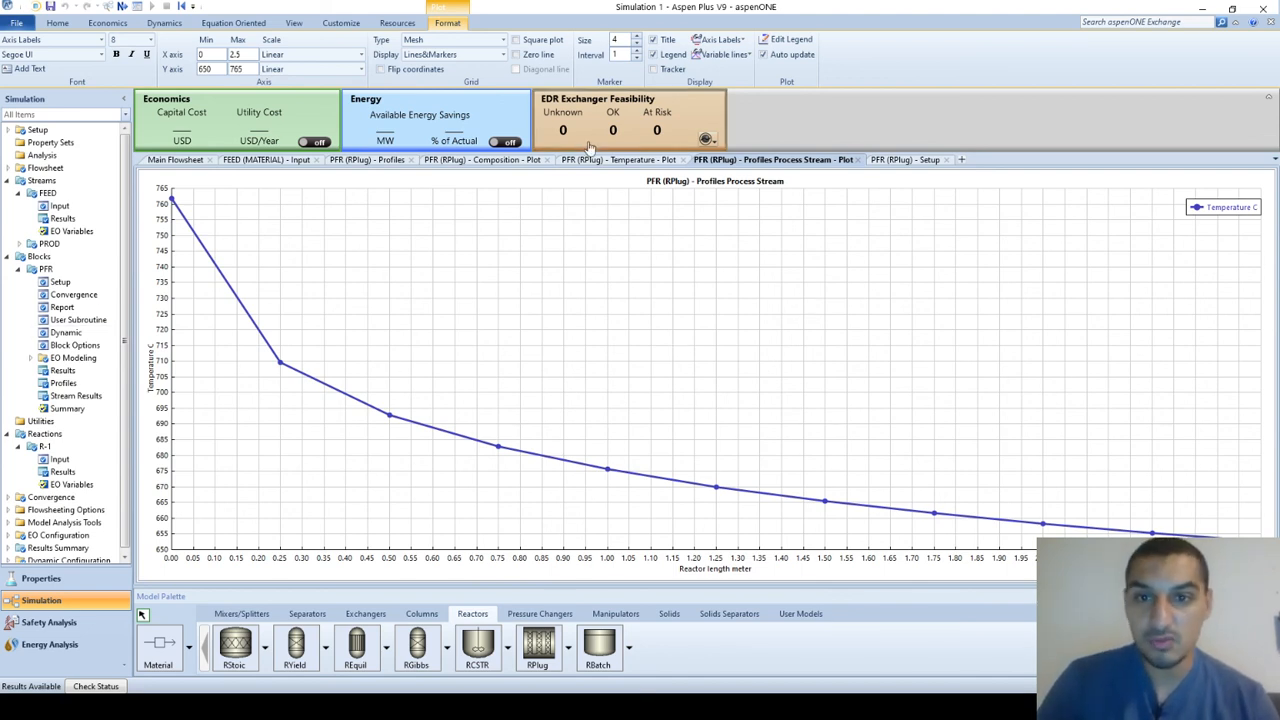
{"action": "left_click", "coordinate": [614, 161]}
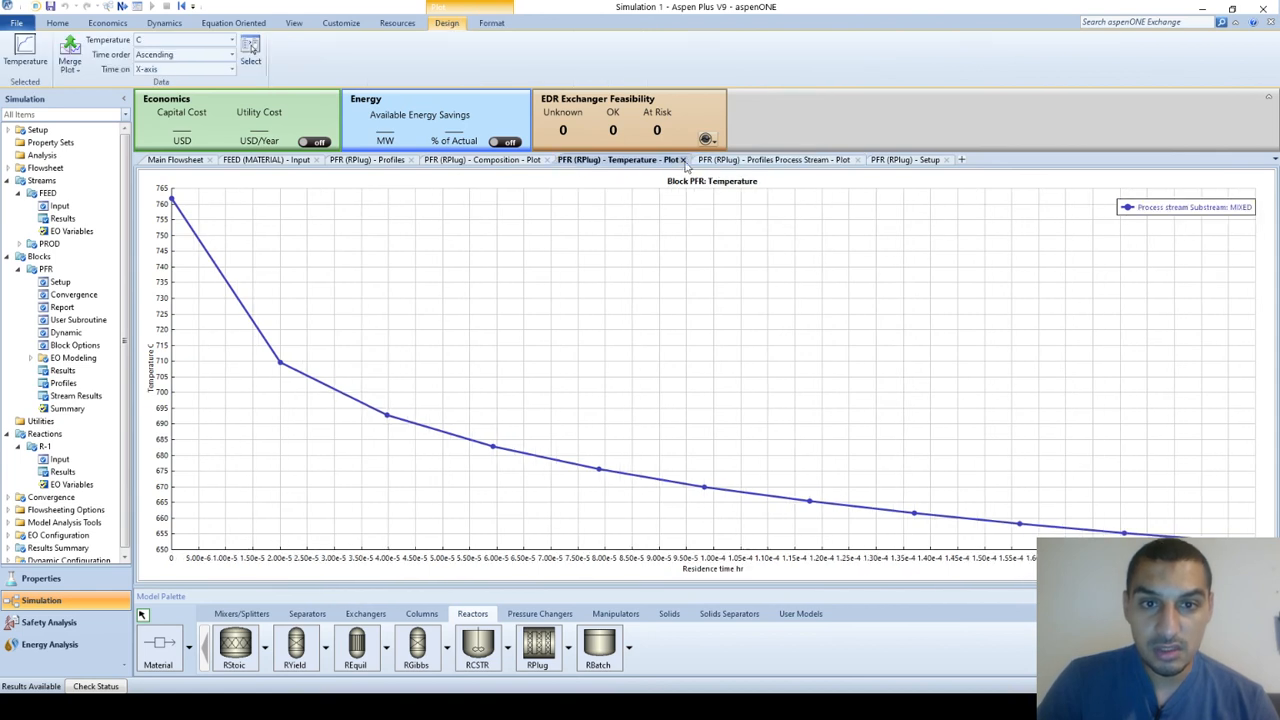
{"action": "left_click", "coordinate": [503, 162]}
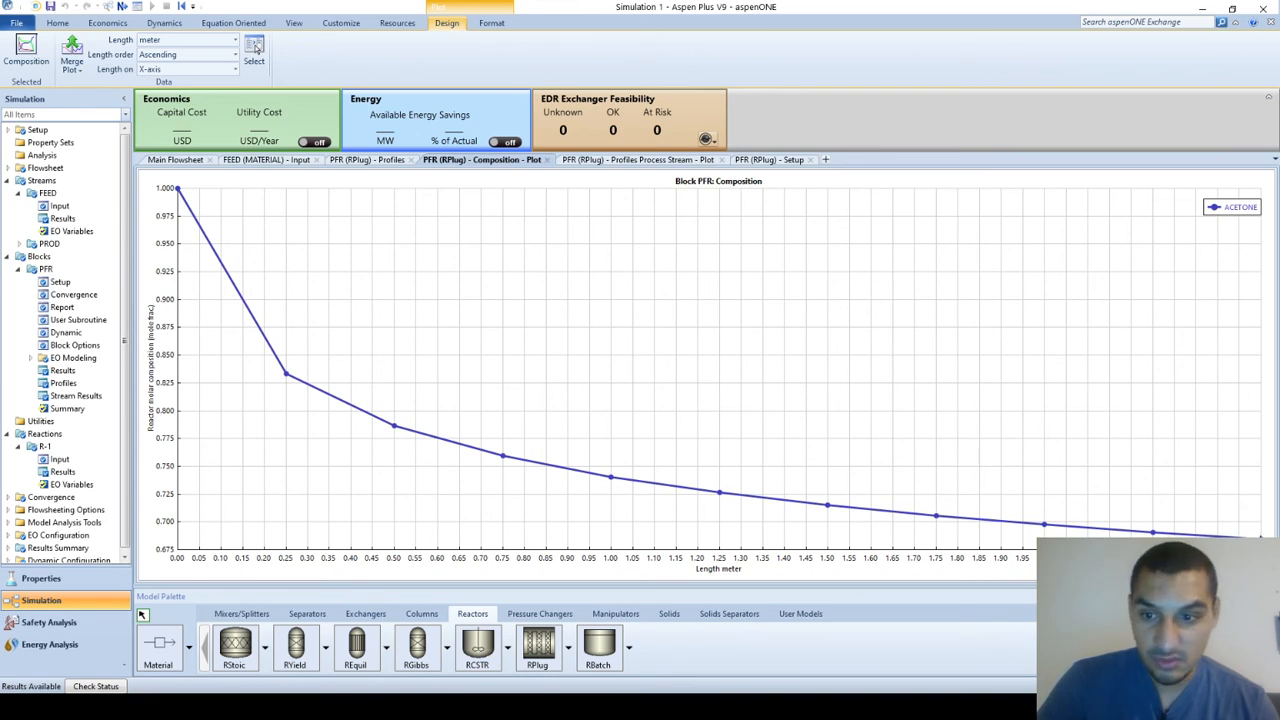
{"action": "left_click", "coordinate": [547, 160]}
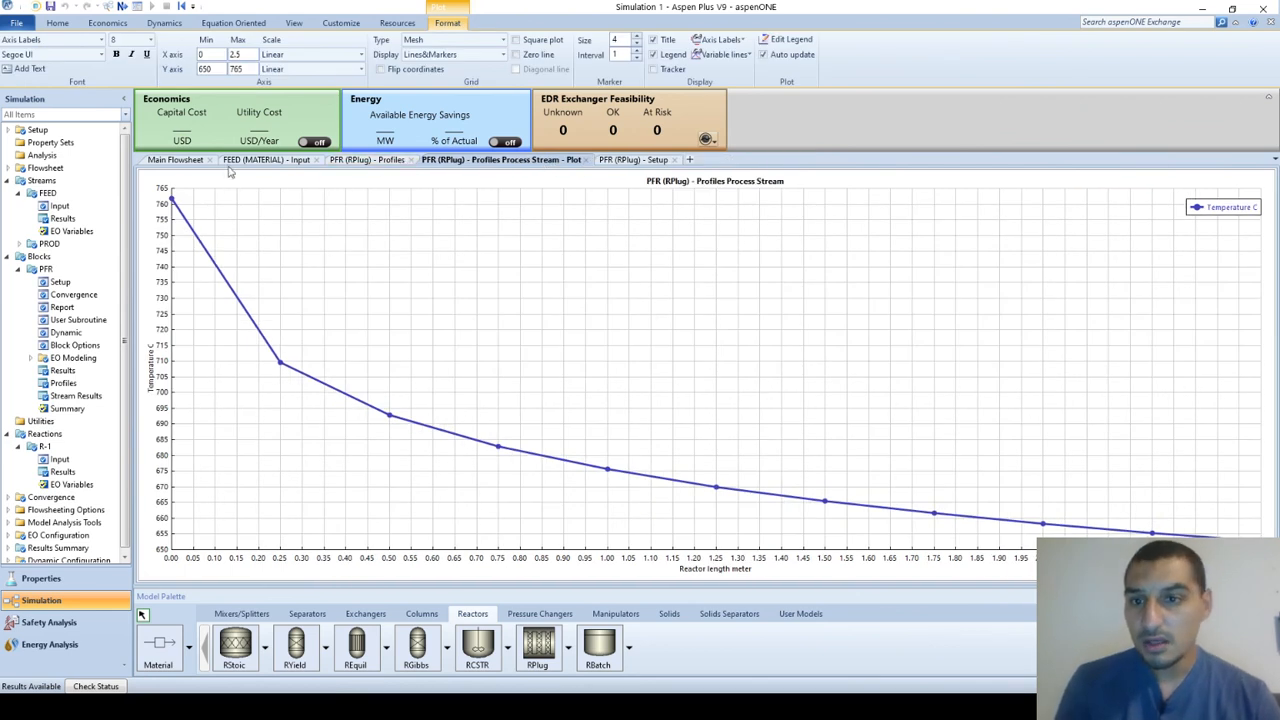
- Examine the component mole flows of FEED and PROD in the PFR stream results
{"action": "left_click", "coordinate": [168, 162]}
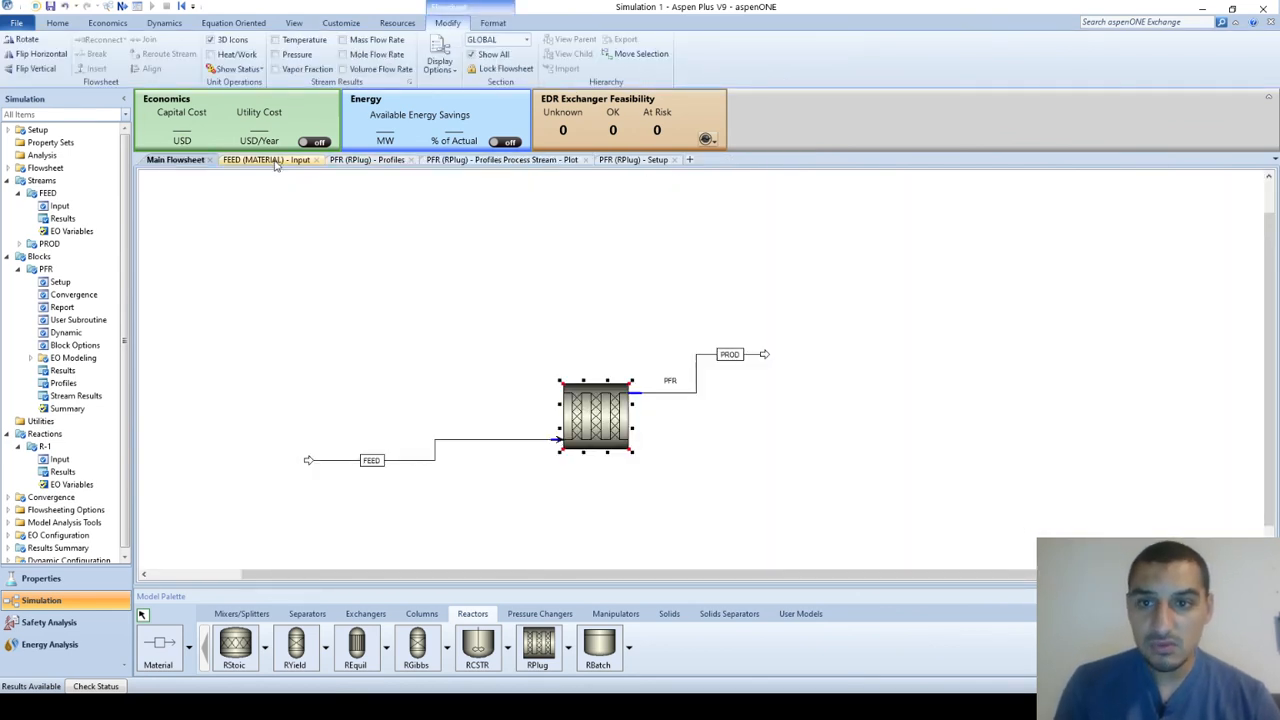
{"action": "left_click", "coordinate": [276, 162]}
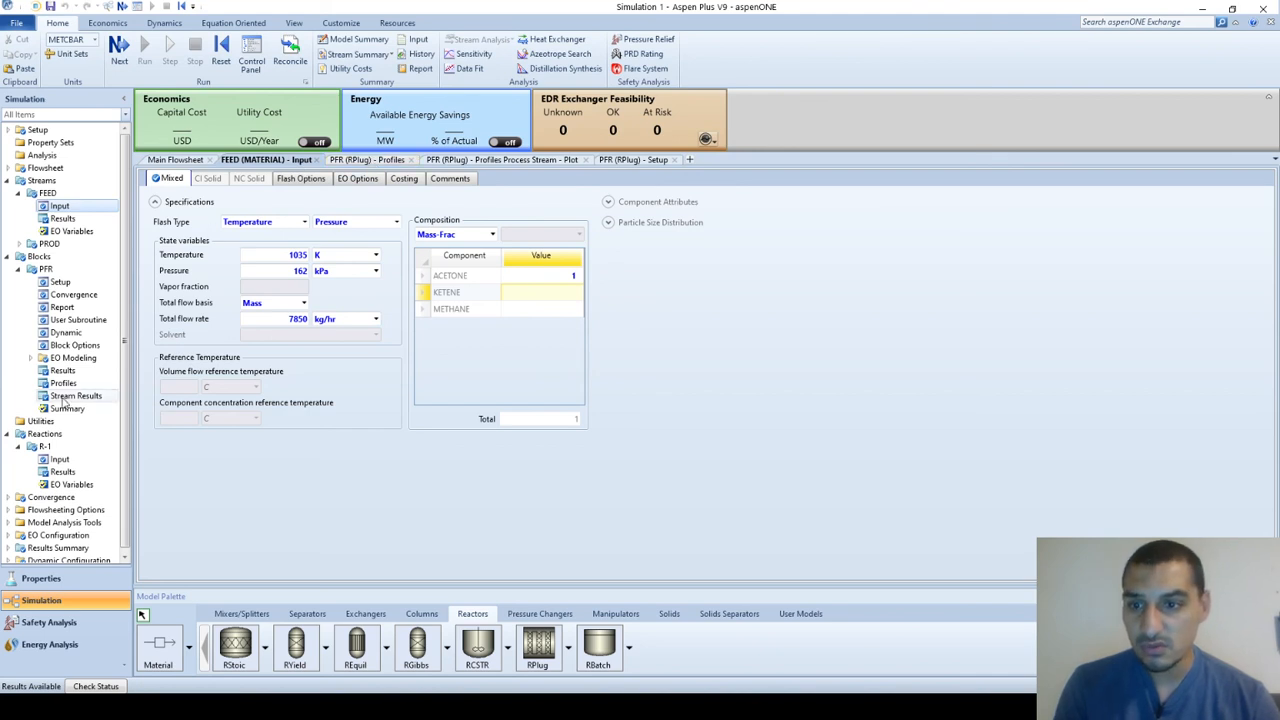
{"action": "double_click", "coordinate": [61, 283]}
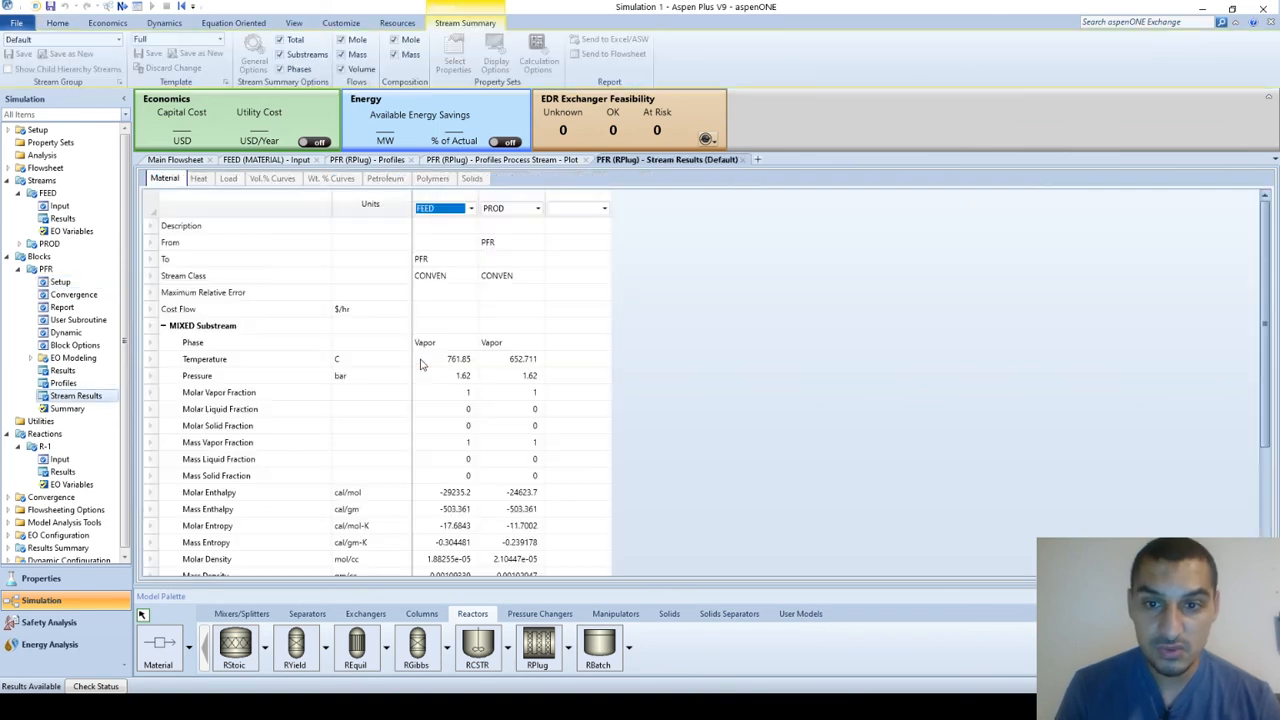
{"action": "scroll", "coordinate": [420, 365], "scroll_direction": "down", "scroll_amount": 5}
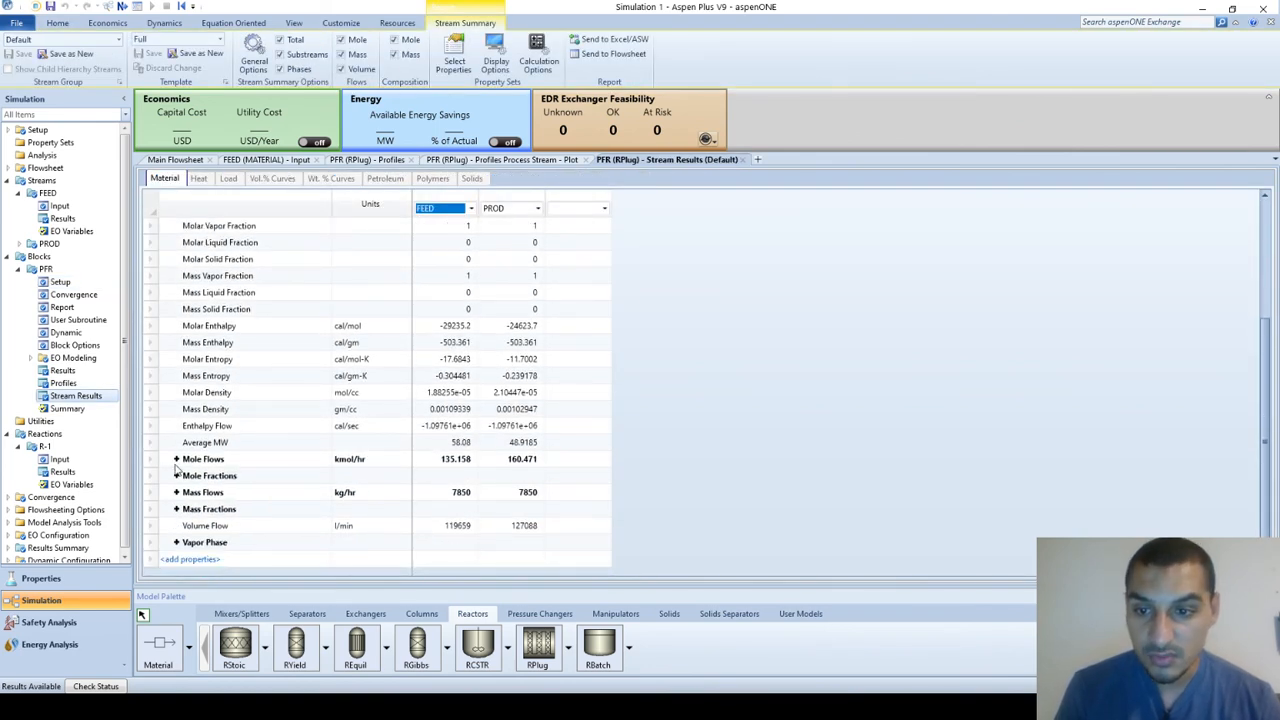
{"action": "left_click", "coordinate": [176, 460]}
{"action": "scroll", "coordinate": [540, 445], "scroll_direction": "down", "scroll_amount": 1}
{"action": "left_click", "coordinate": [515, 460]}
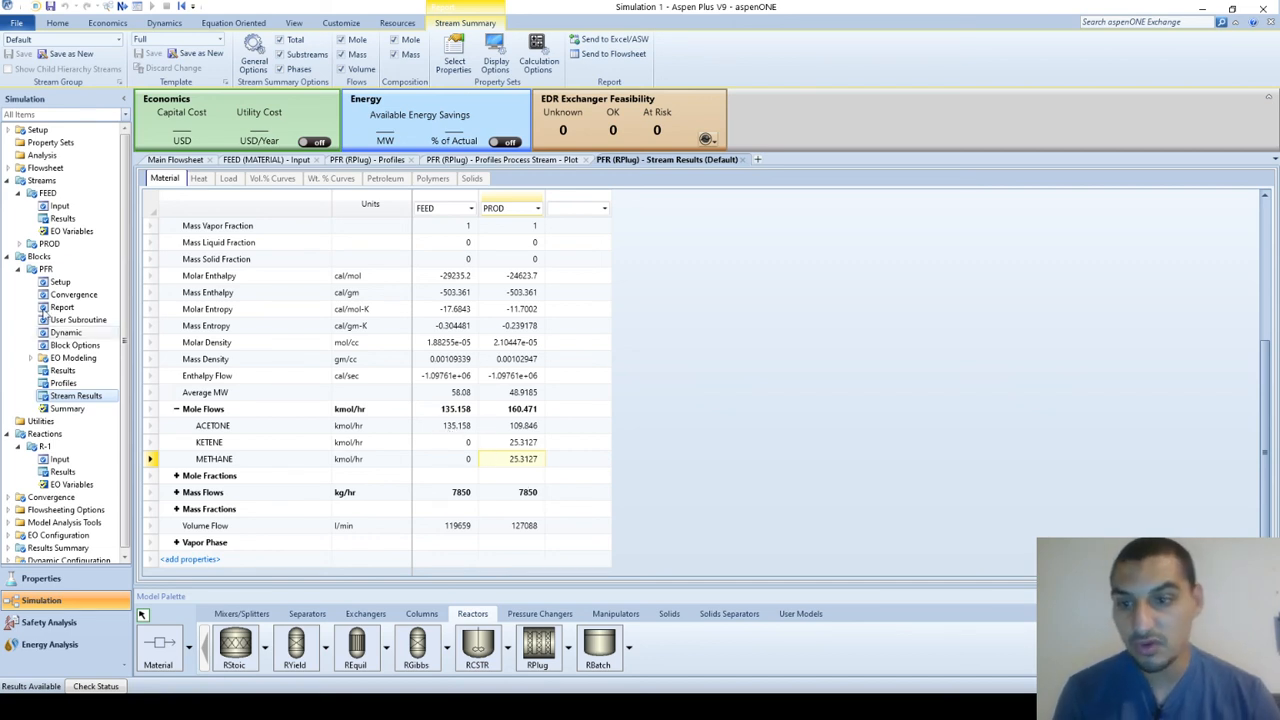
- Set the PFR reactor type to Reactor with specified temperature, constant at inlet temperature, and run the simulation
{"action": "left_click", "coordinate": [58, 282]}
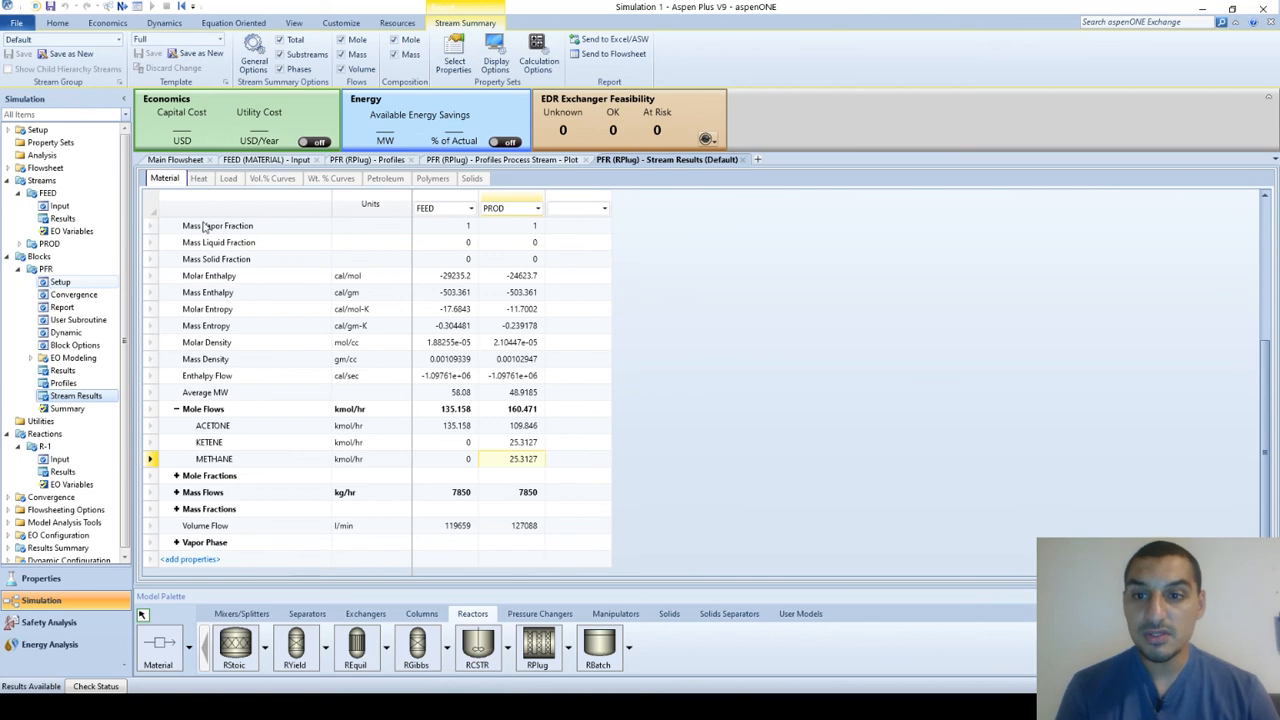
{"action": "left_click", "coordinate": [250, 202]}
{"action": "left_click", "coordinate": [250, 214]}
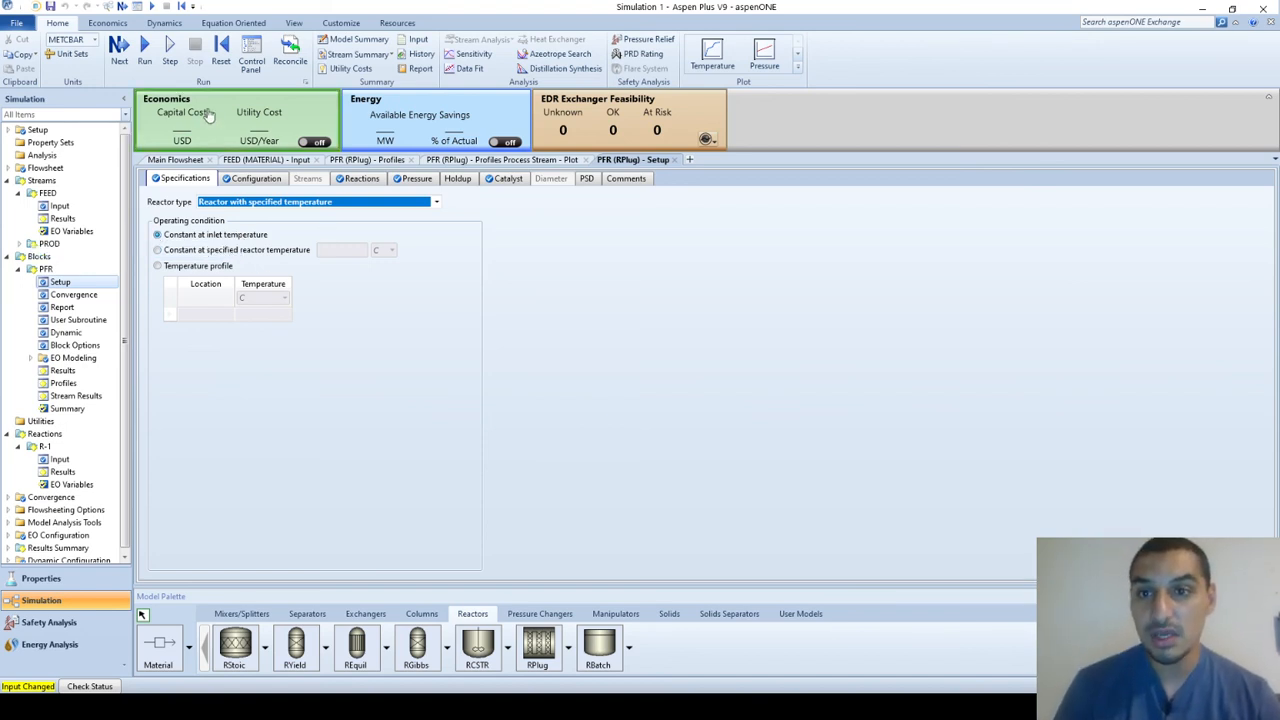
{"action": "left_click", "coordinate": [144, 52]}
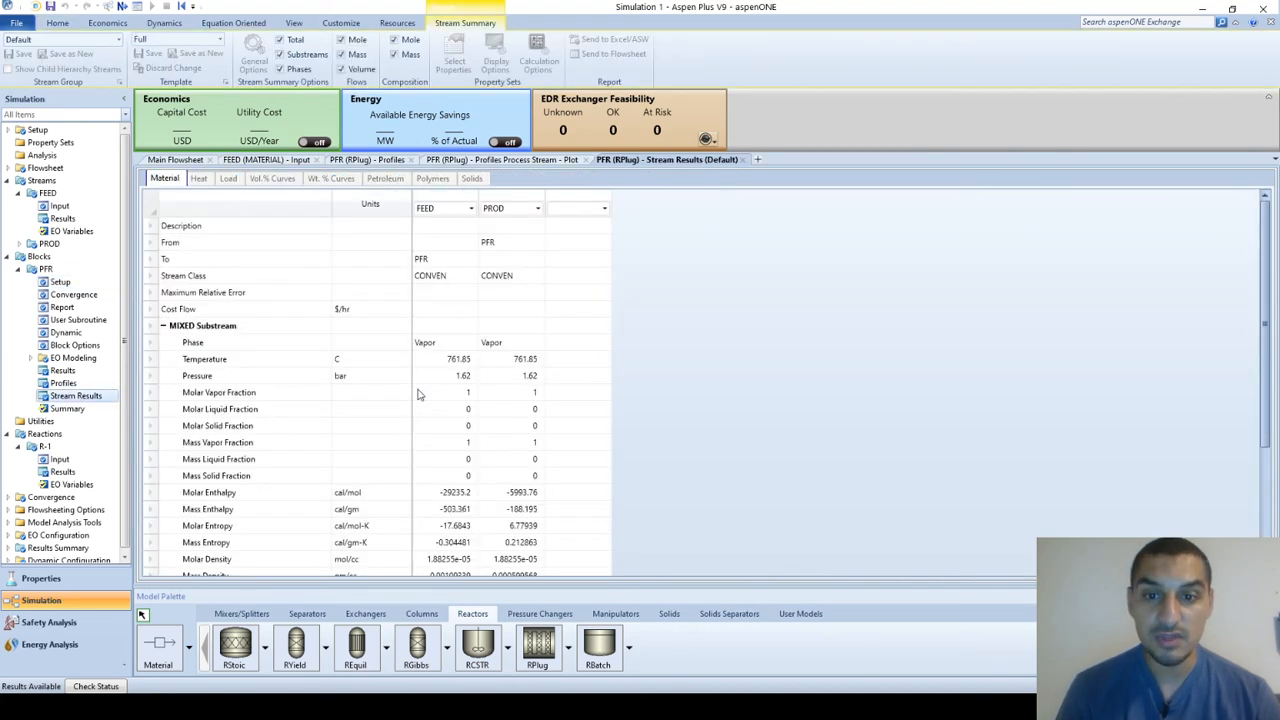
- Check the component mole flows in the PFR stream results and close the custom temperature-versus-length plot
{"action": "scroll", "coordinate": [415, 400], "scroll_direction": "down", "scroll_amount": 3}
{"action": "left_click", "coordinate": [177, 460]}
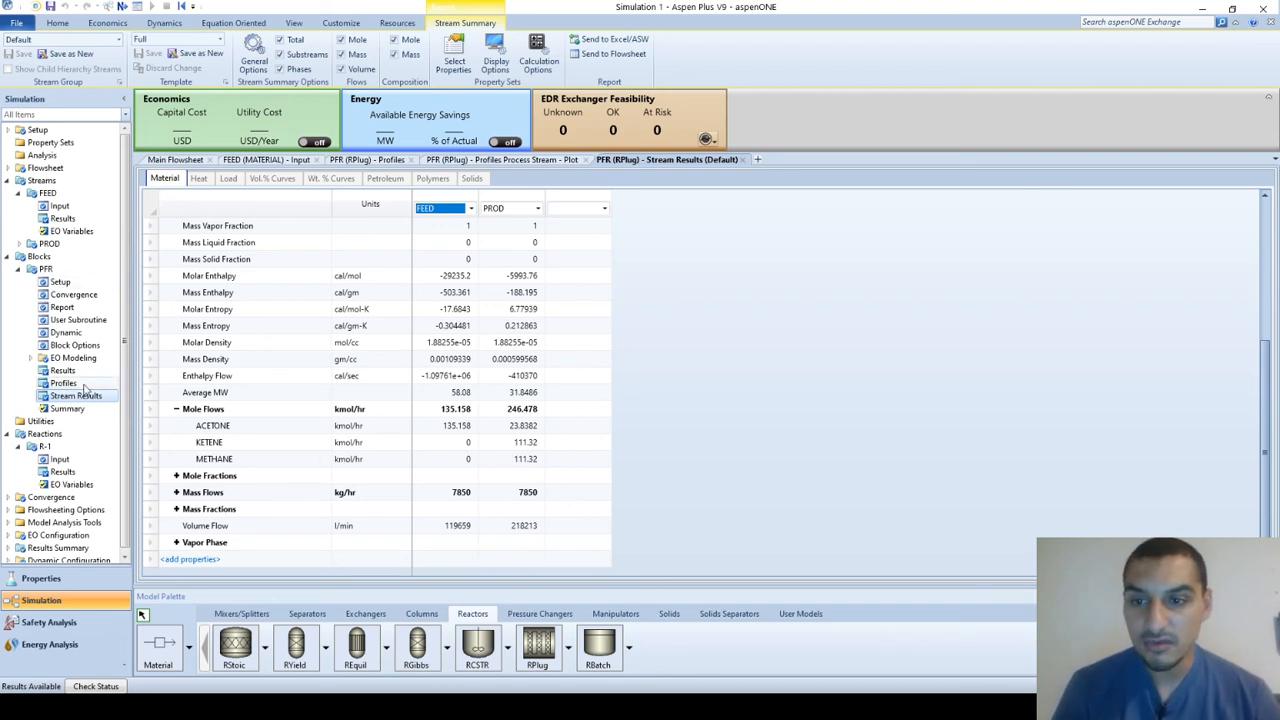
{"action": "left_click", "coordinate": [524, 165]}
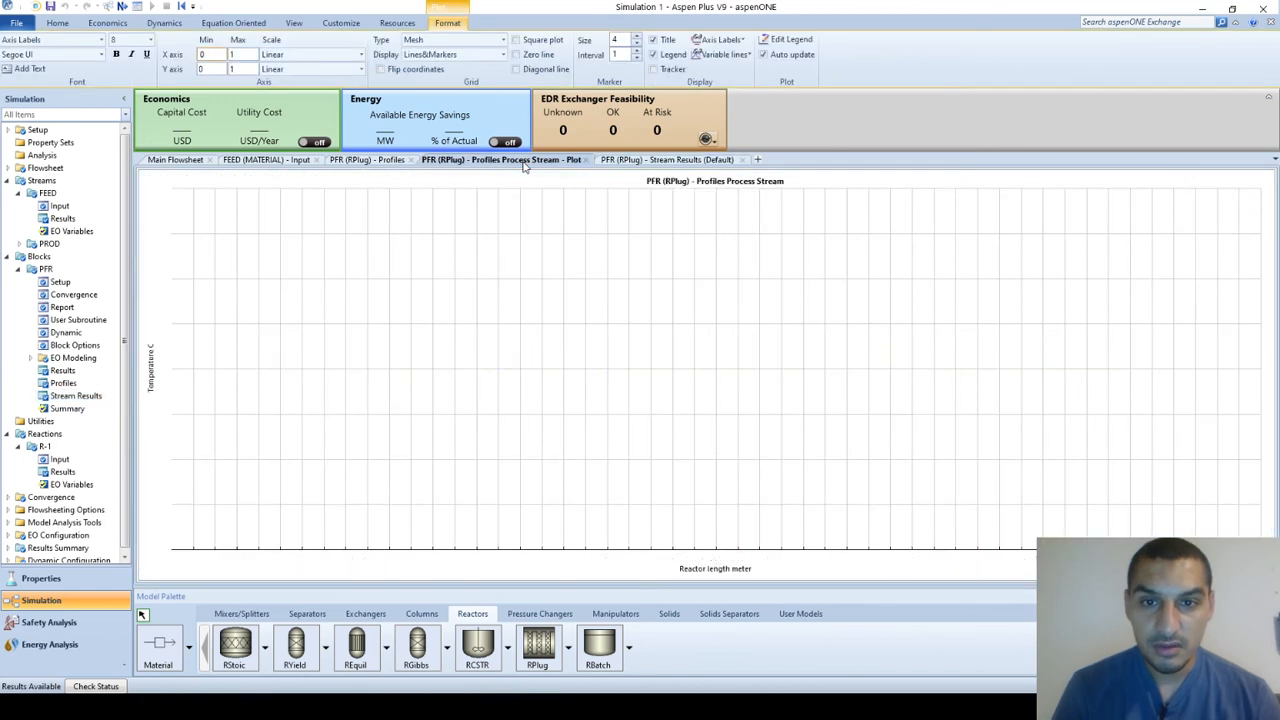
{"action": "left_click", "coordinate": [586, 161]}
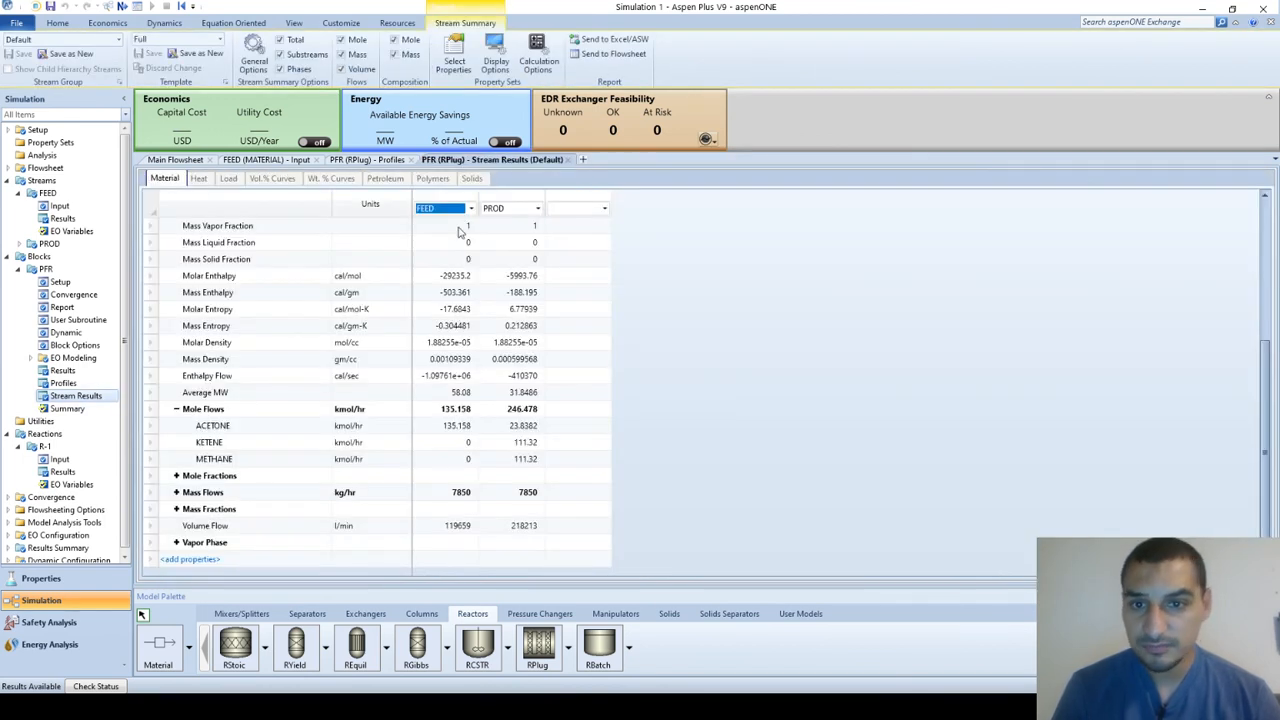
- Create a composition plot from the PFR profiles showing the reactor molar composition of ACETONE, KETENE and METHANE
{"action": "left_click", "coordinate": [78, 383]}
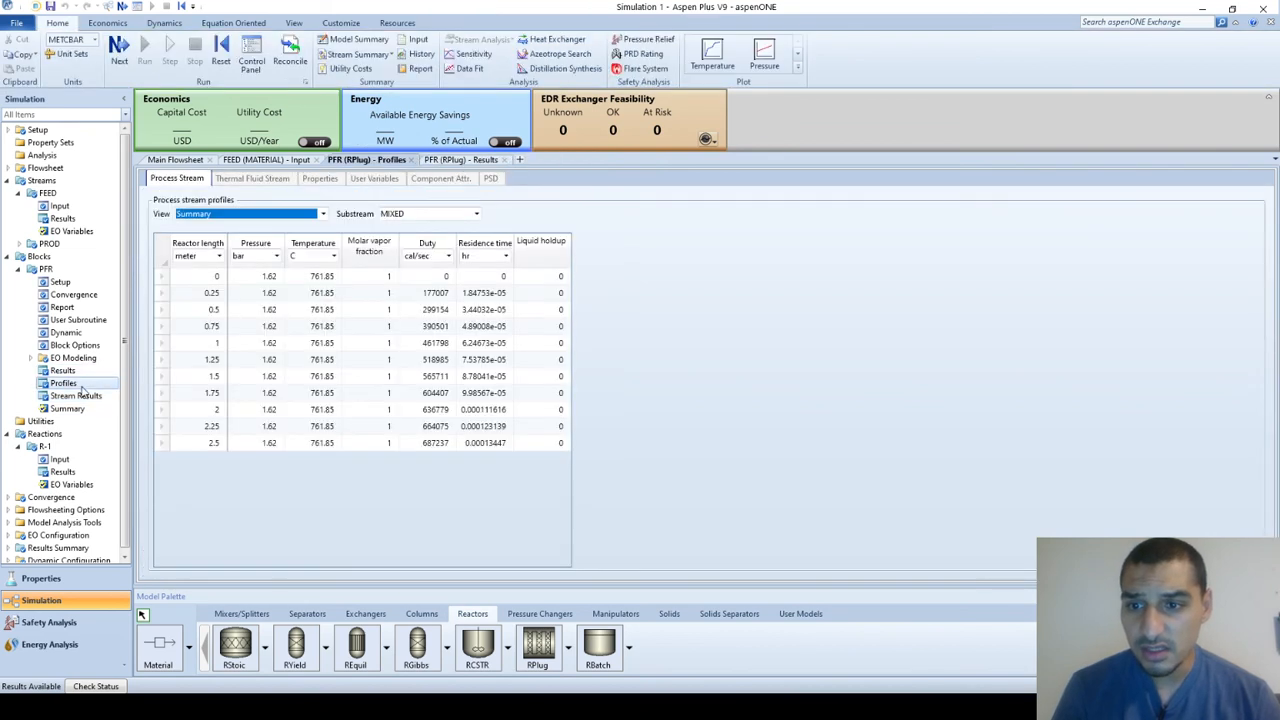
{"action": "left_click", "coordinate": [797, 69]}
{"action": "left_click", "coordinate": [765, 122]}
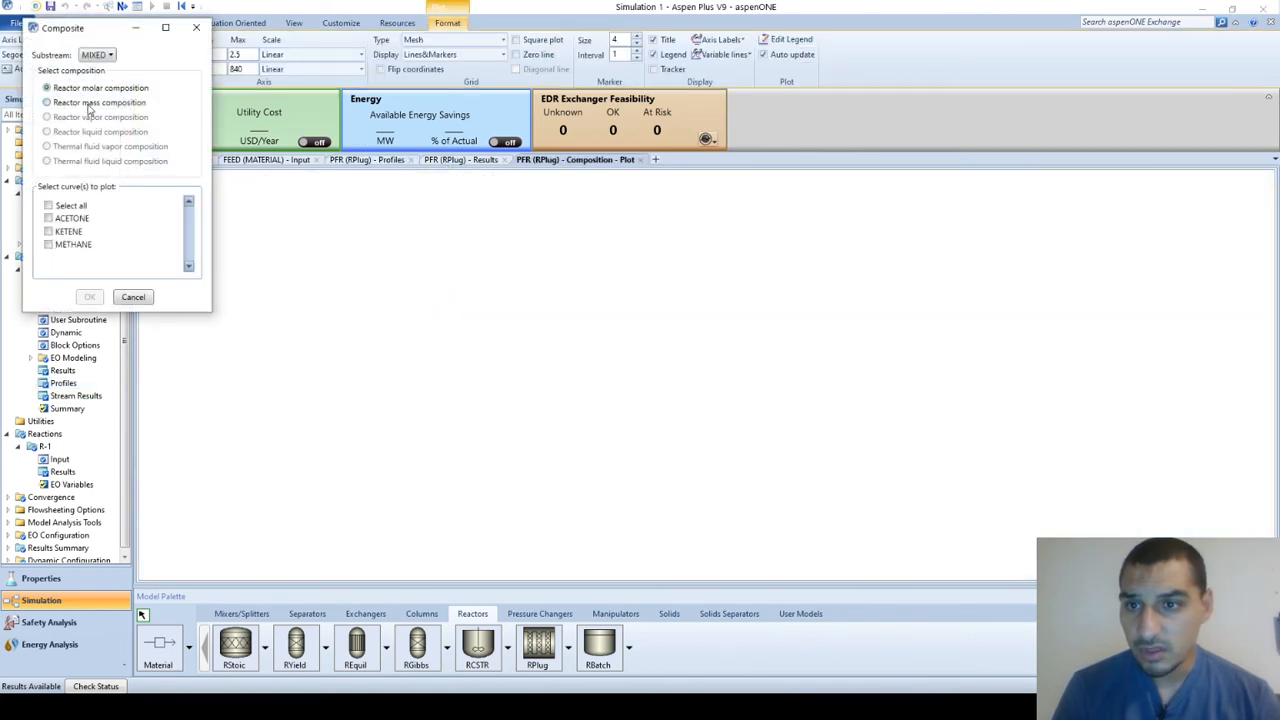
{"action": "left_click", "coordinate": [48, 218]}
{"action": "left_click", "coordinate": [48, 231]}
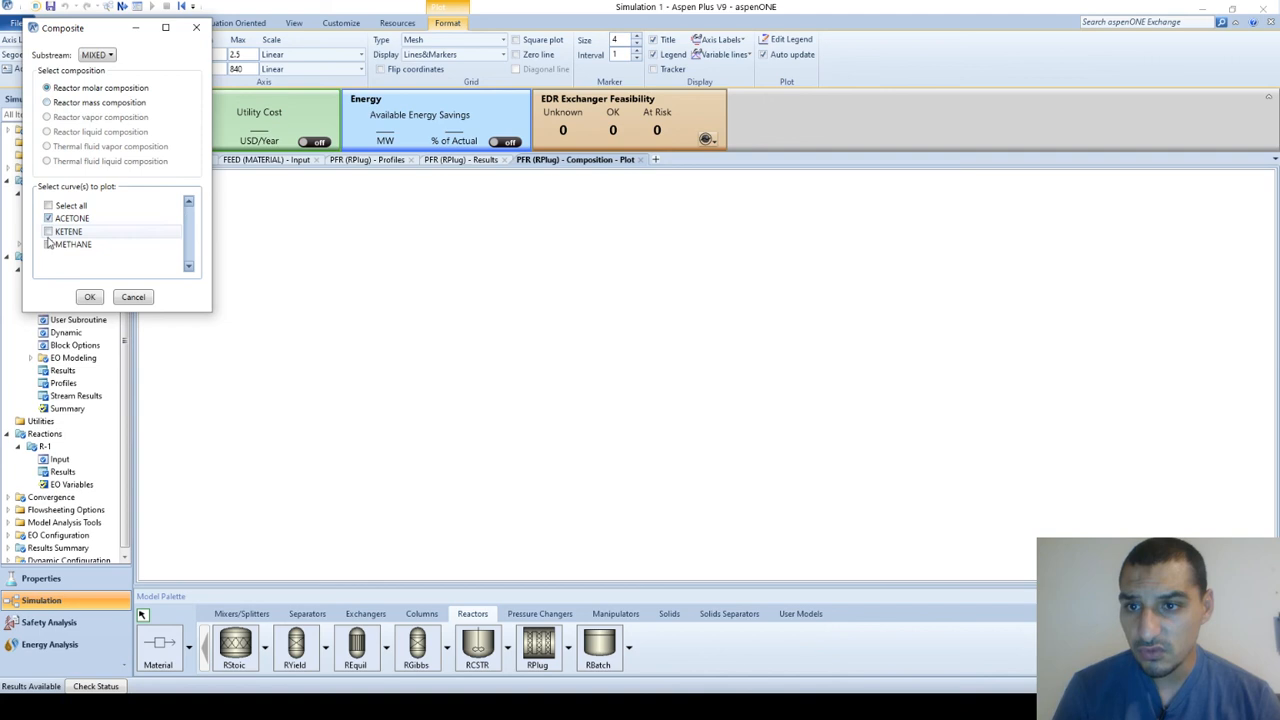
{"action": "left_click", "coordinate": [48, 244]}
{"action": "left_click", "coordinate": [90, 297]}
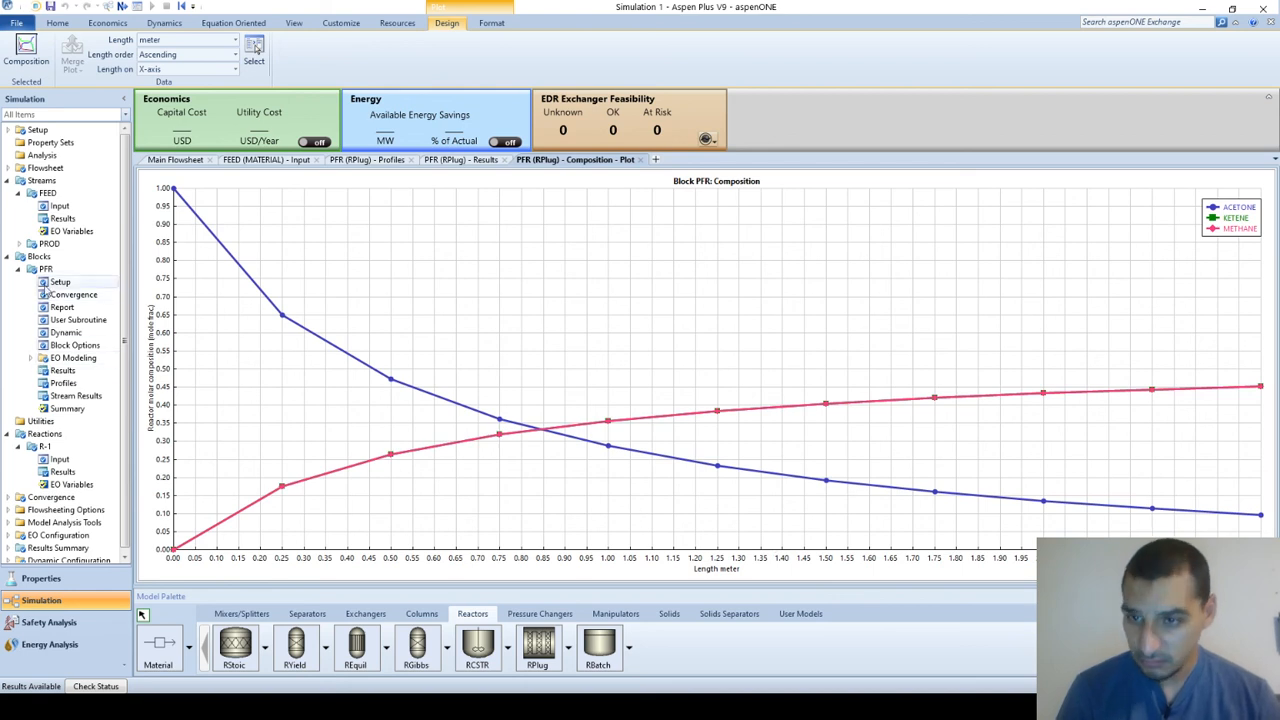
- Set the PFR tube length to 3 meter, rerun the simulation and view the composition plot
{"action": "left_click", "coordinate": [55, 282]}
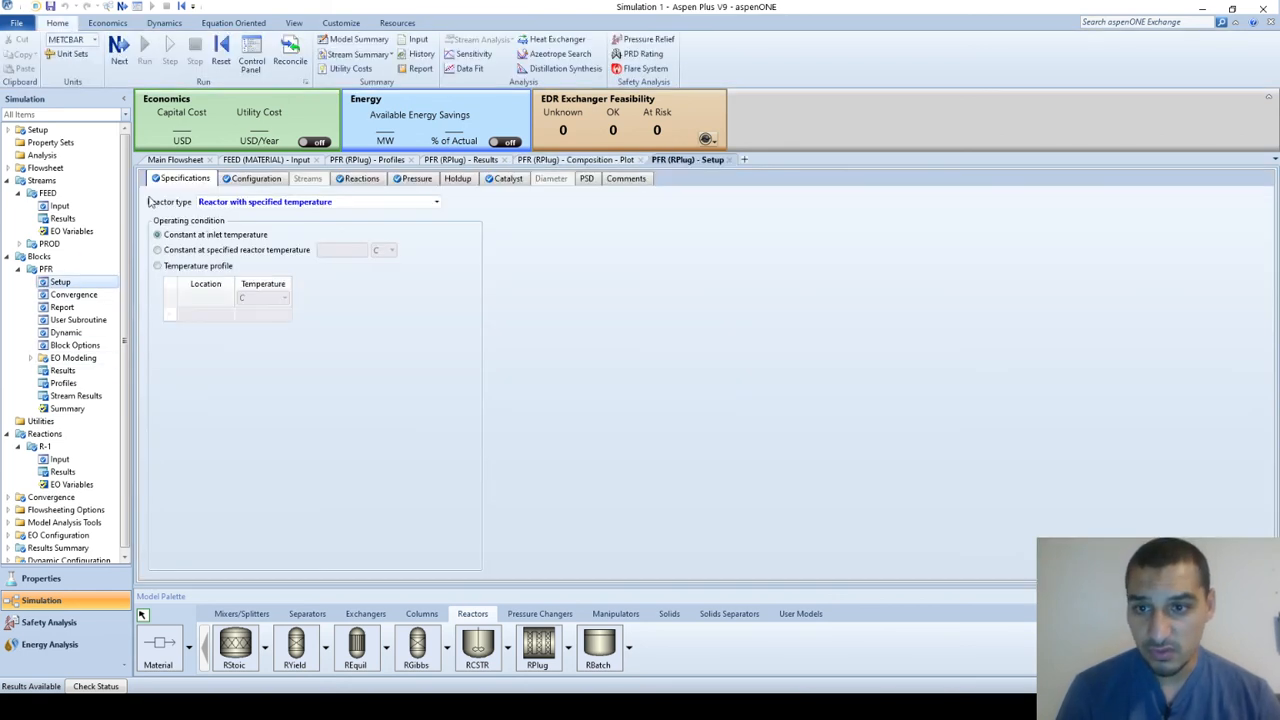
{"action": "left_click", "coordinate": [231, 180]}
{"action": "left_click", "coordinate": [275, 251]}
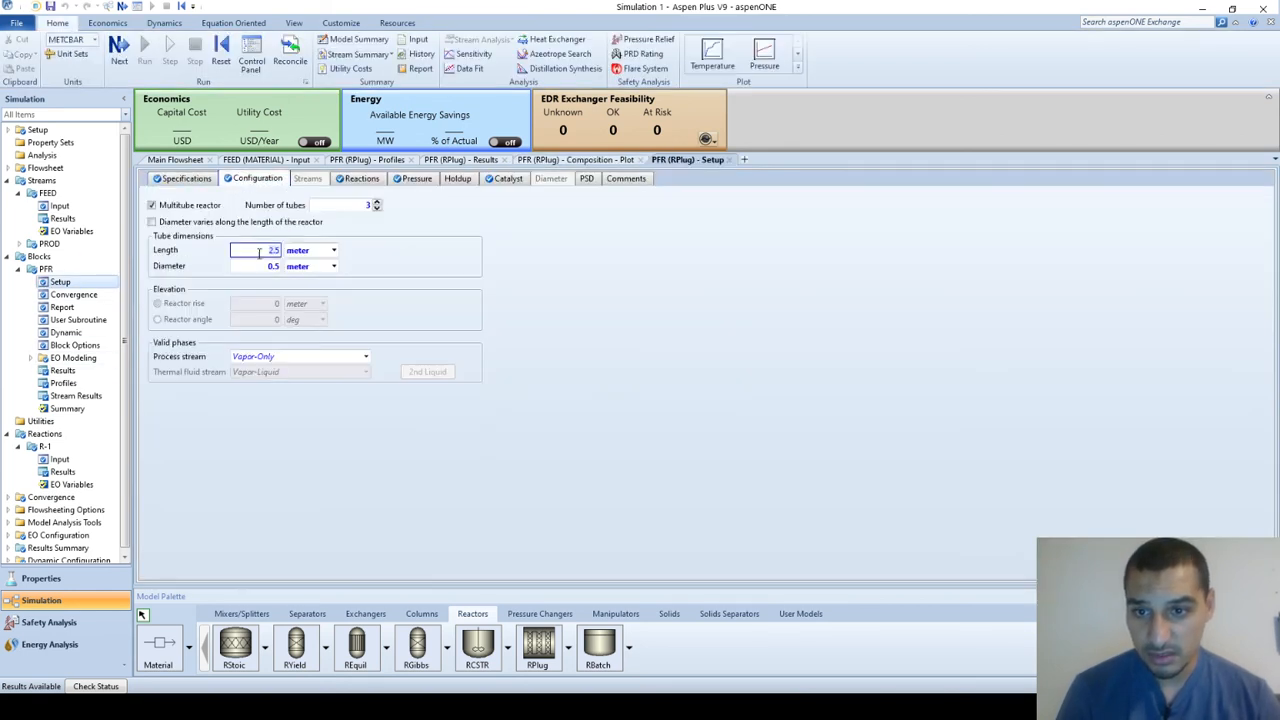
{"action": "type", "text": "3"}
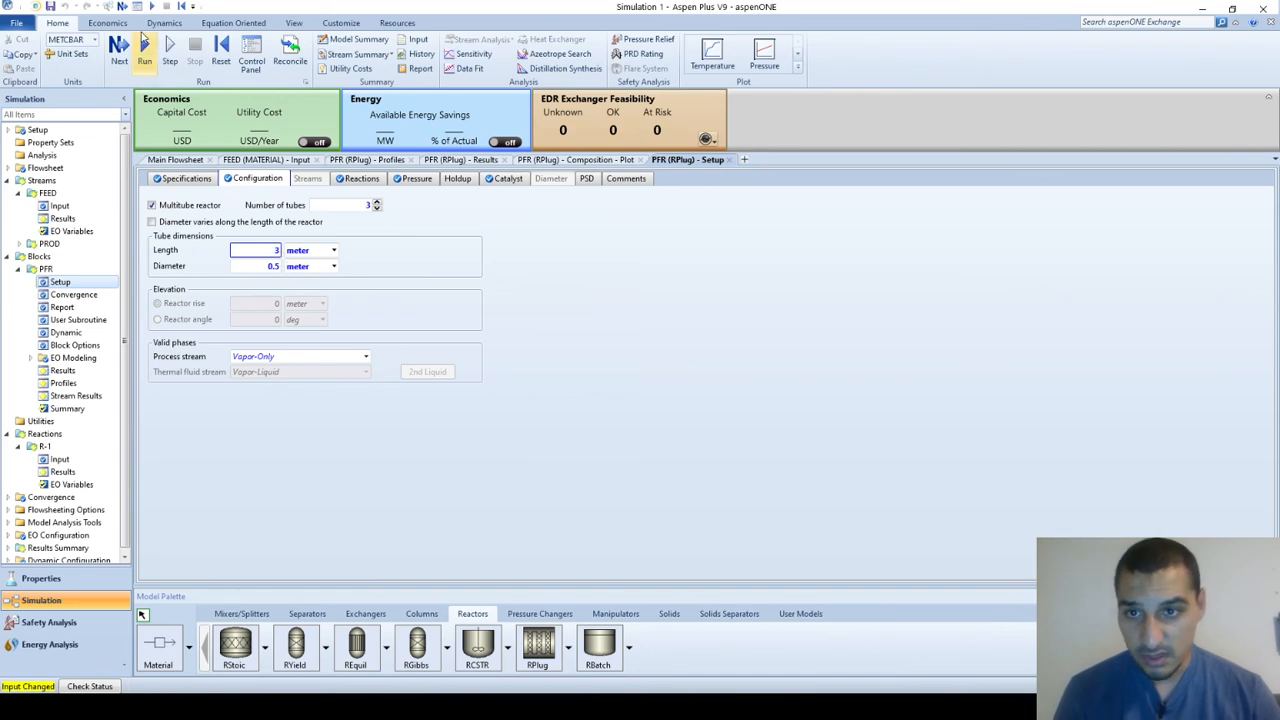
{"action": "left_click", "coordinate": [145, 50]}
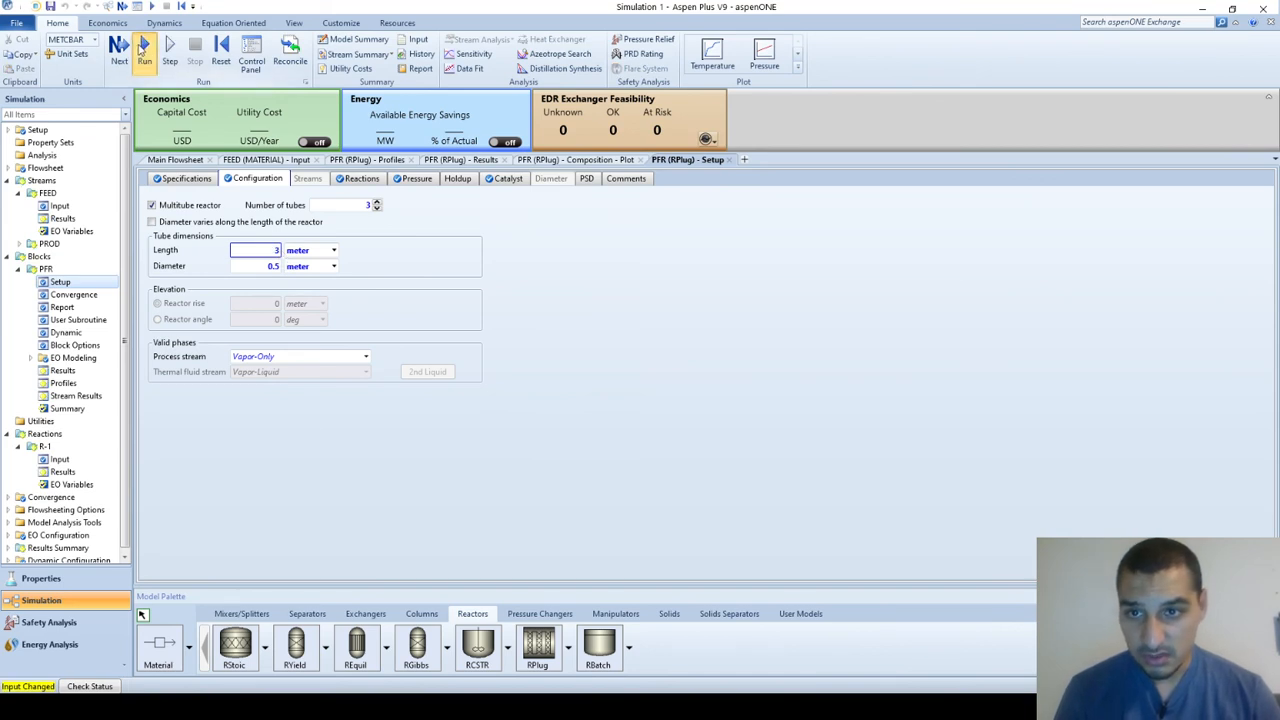
{"action": "left_click", "coordinate": [560, 162]}
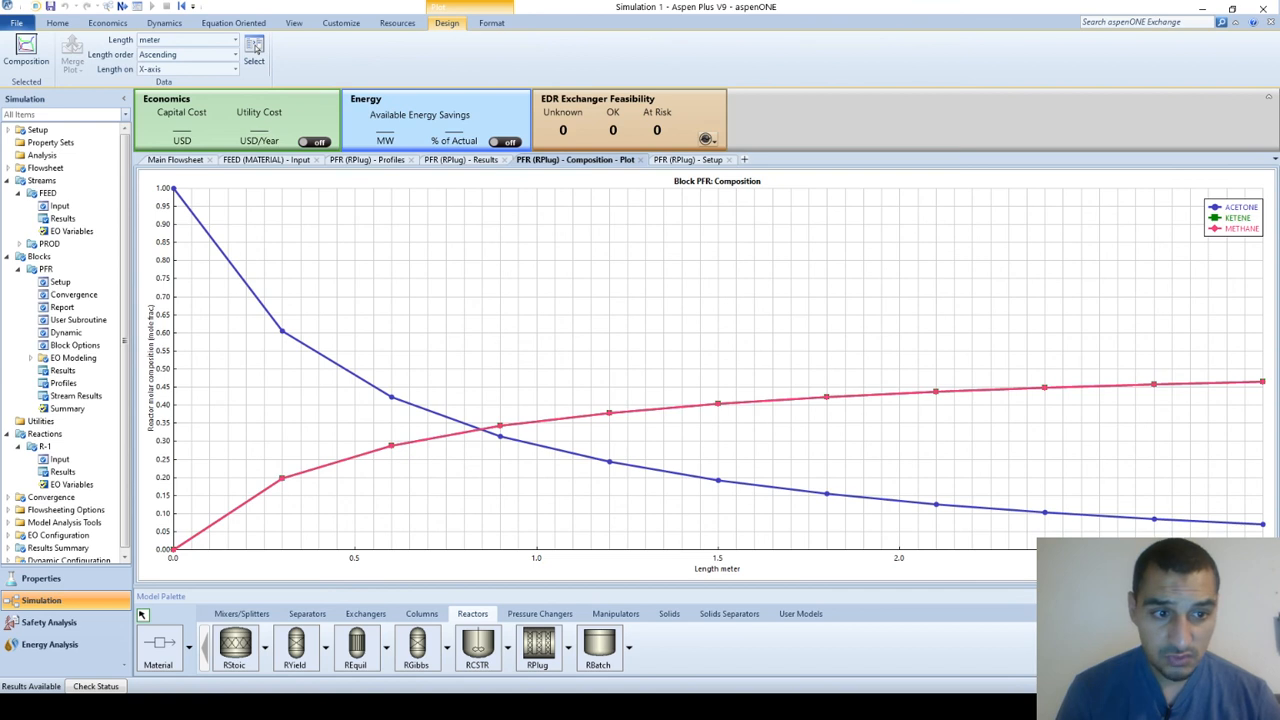